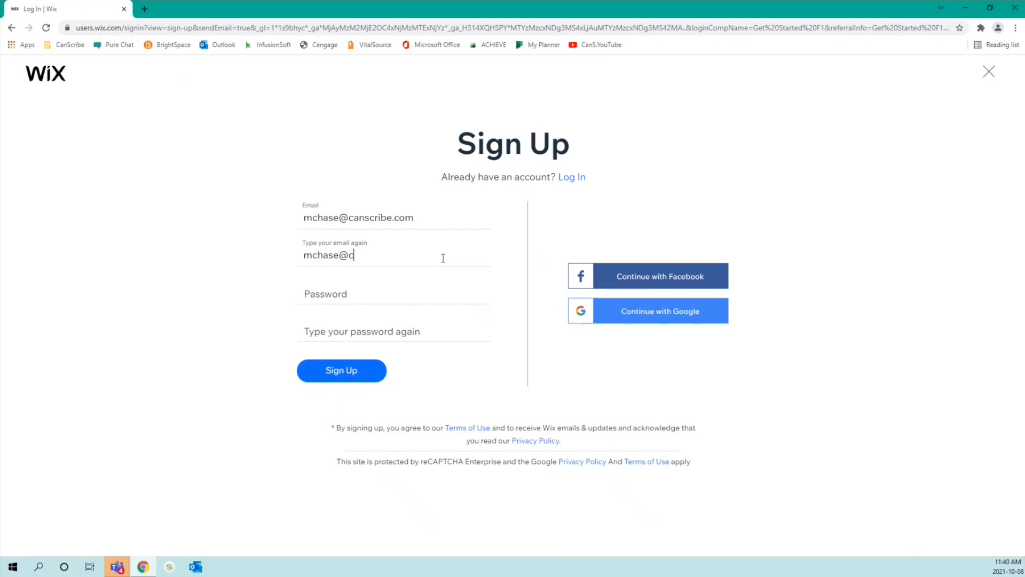
Step: Finish retyping the e-mail address, then enter a strong password and its confirmation
type(".com")
key("Tab")
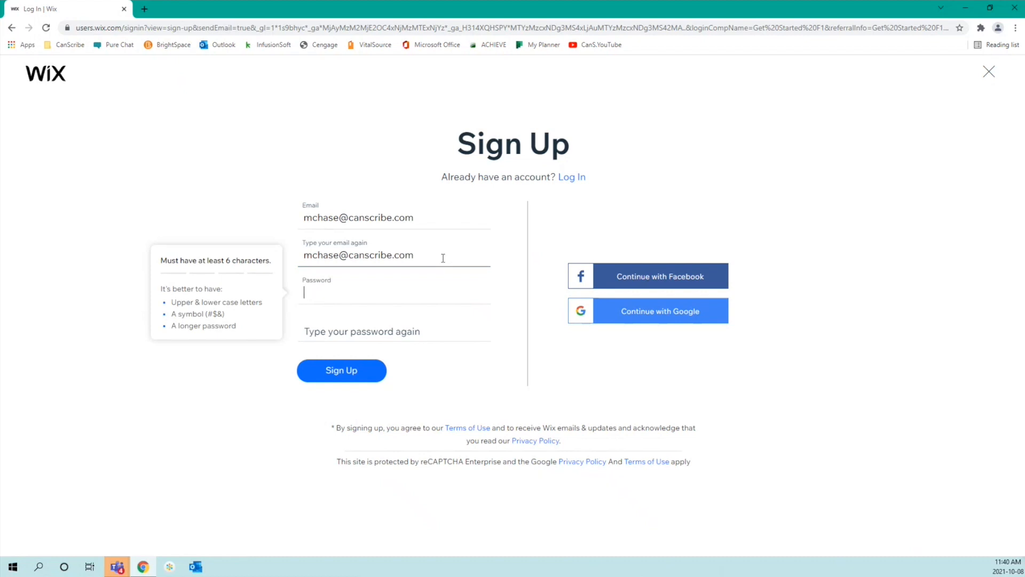
type("Mc••••••••••")
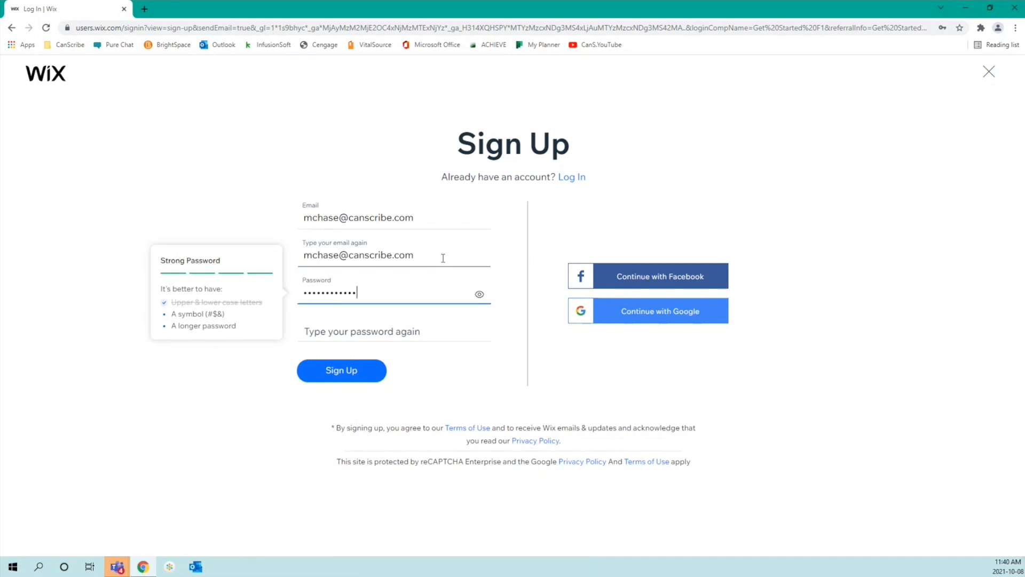
type("!")
type("••••")
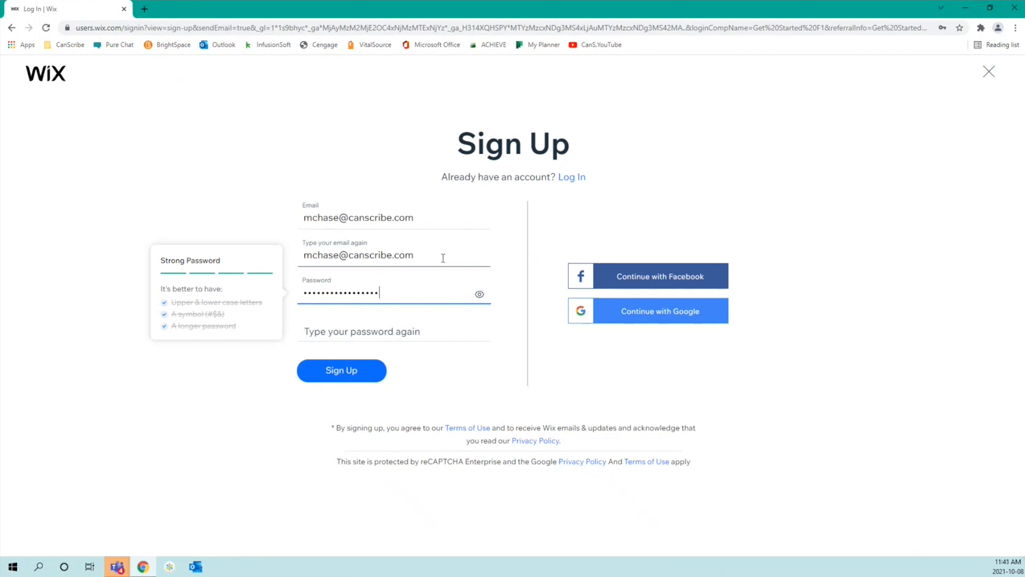
key("Tab")
type("•••••••••••")
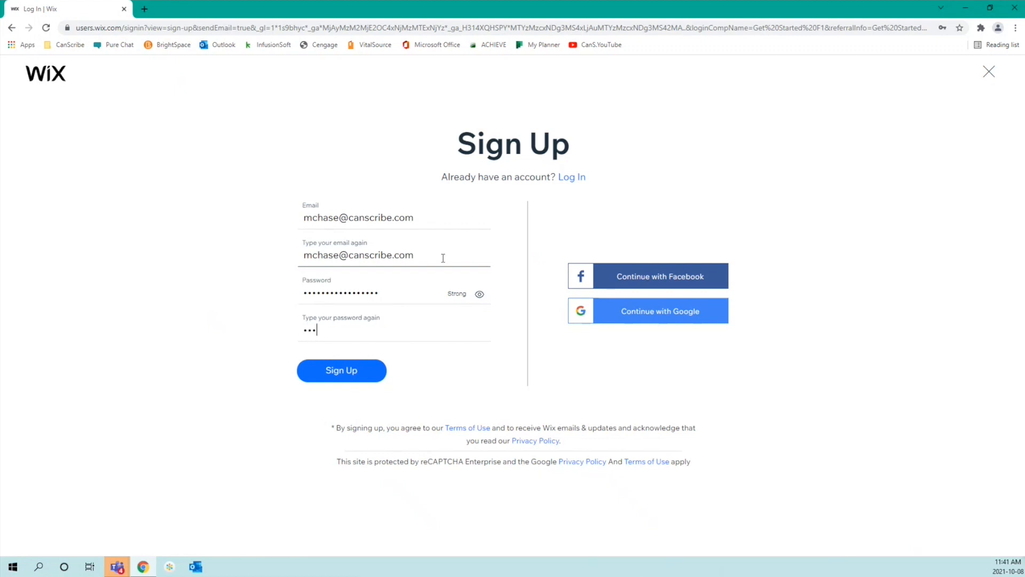
type("••••••")
Step: Re-enter the mismatched confirmation password to match, then submit the sign-up form
left_click(344, 371)
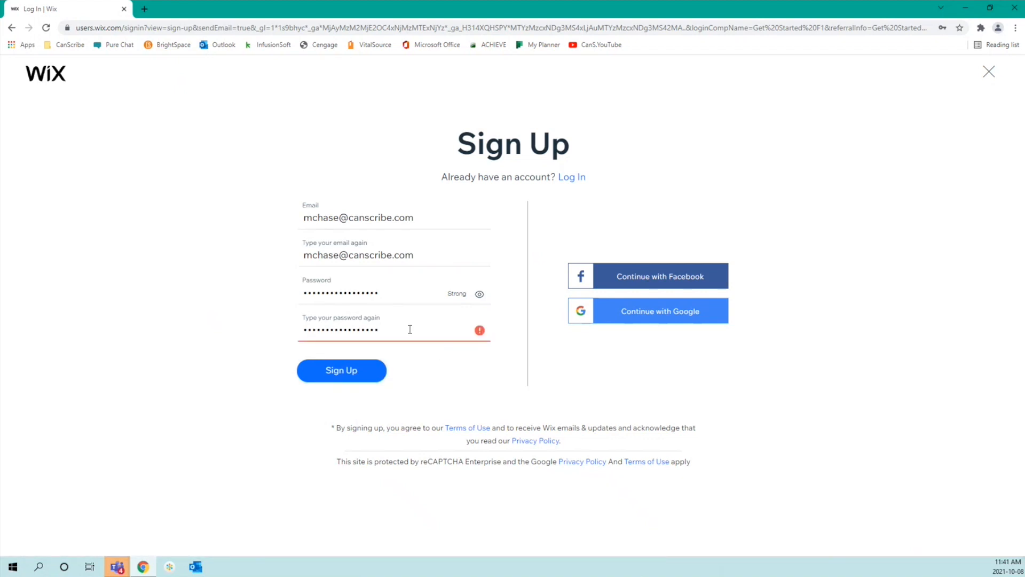
left_click_drag(410, 329, 270, 335)
key("BackSpace")
left_click(480, 295)
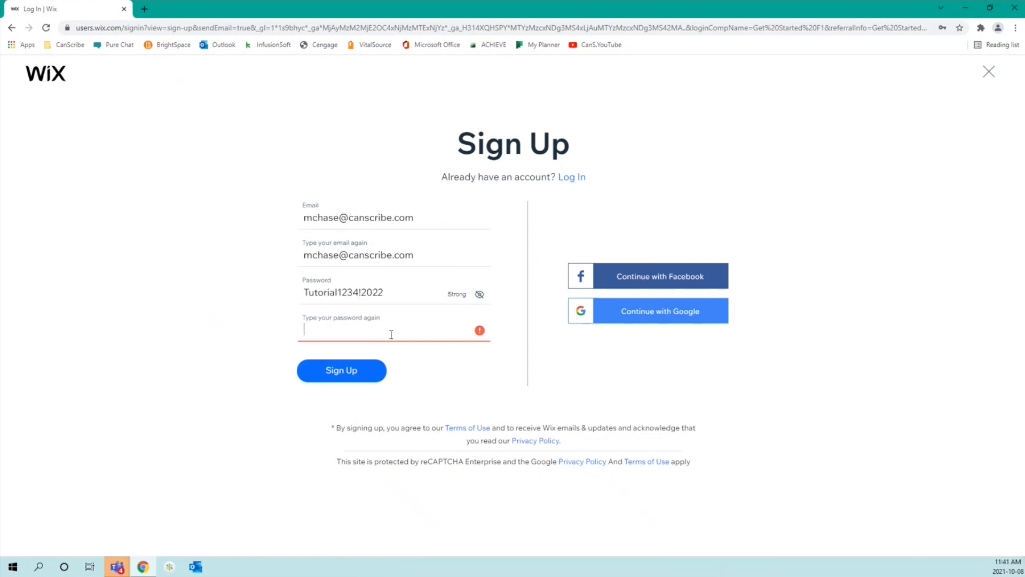
left_click(343, 332)
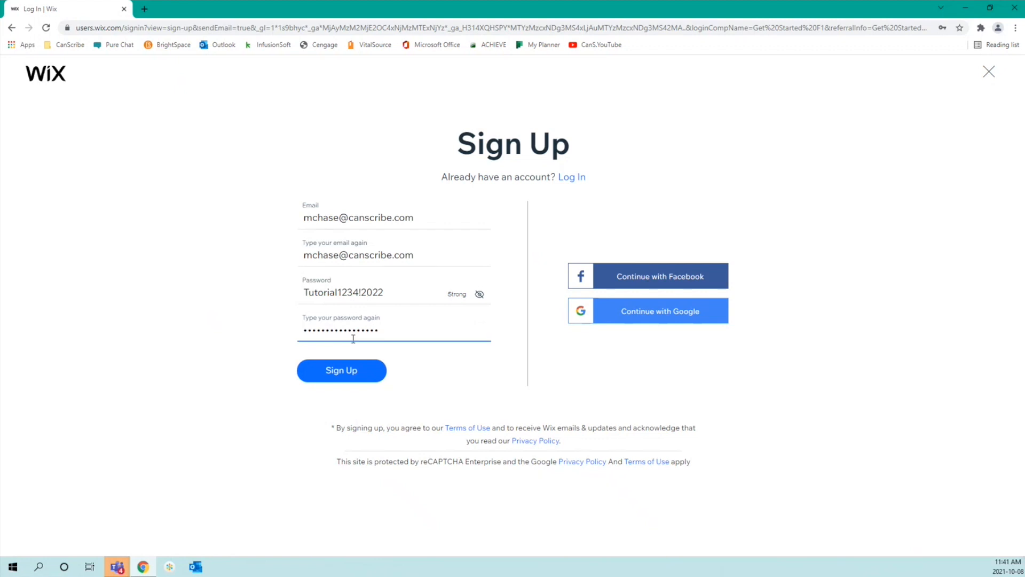
left_click(350, 370)
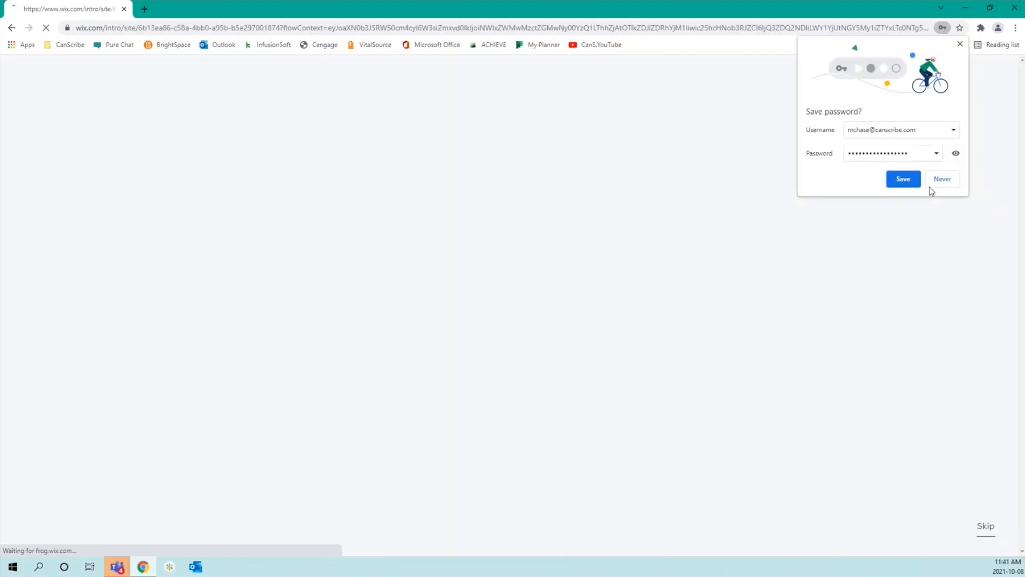
Step: Let Chrome save the new Wix login and start the site-creation questionnaire
left_click(914, 179)
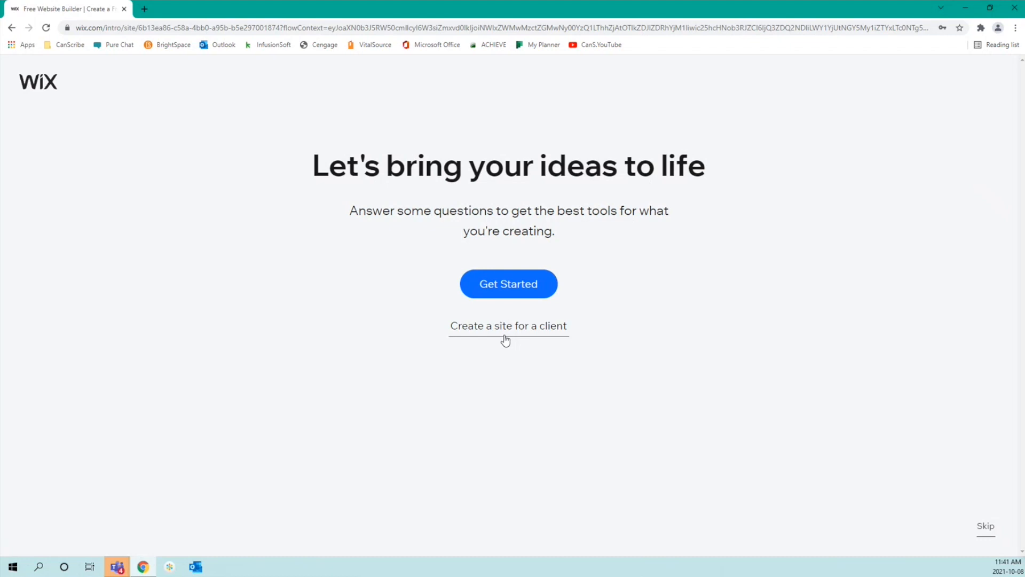
left_click(489, 287)
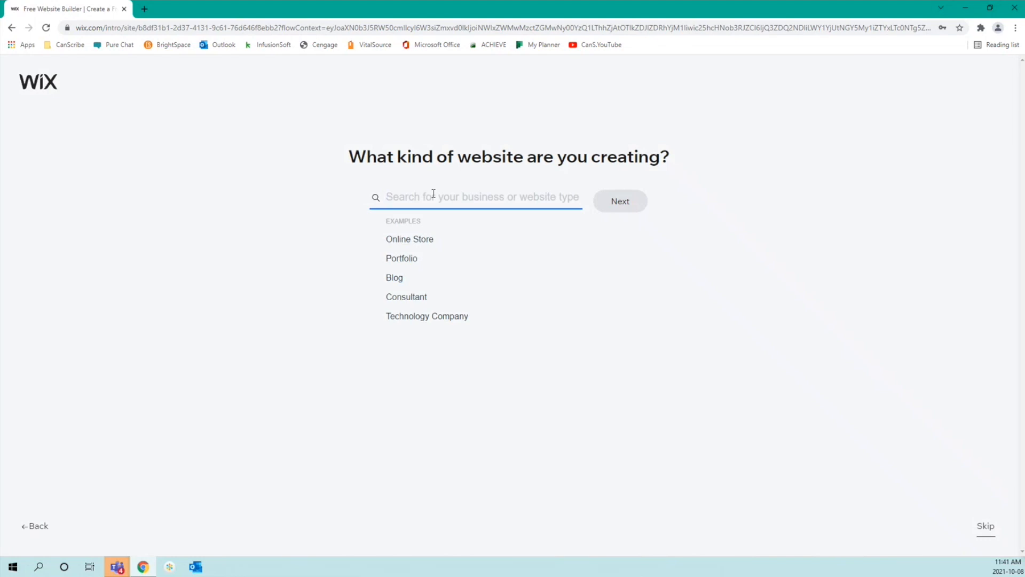
Step: Search 'Business', choose Business Website Coming Soon as the site type, and continue
type("Business")
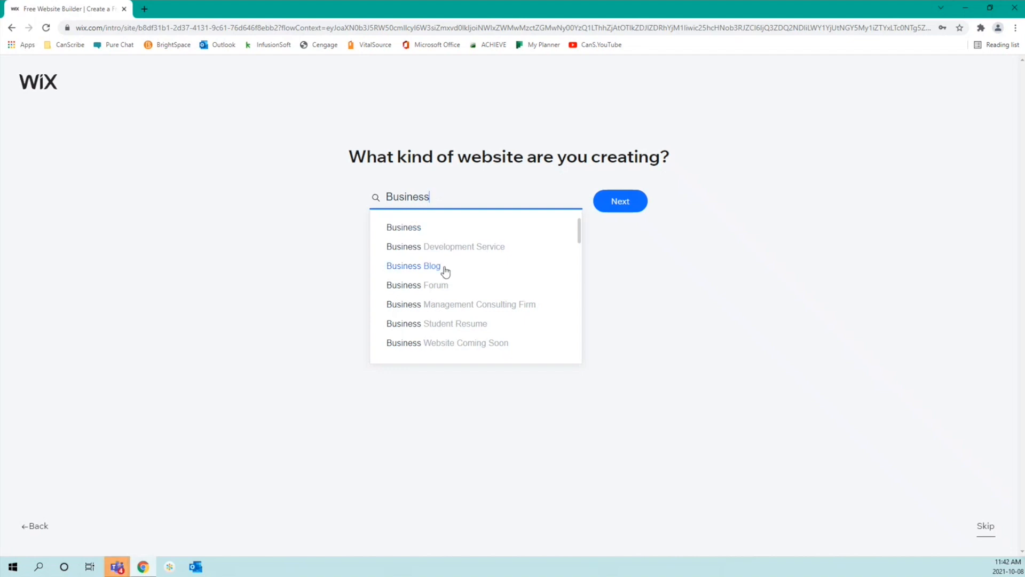
left_click(451, 343)
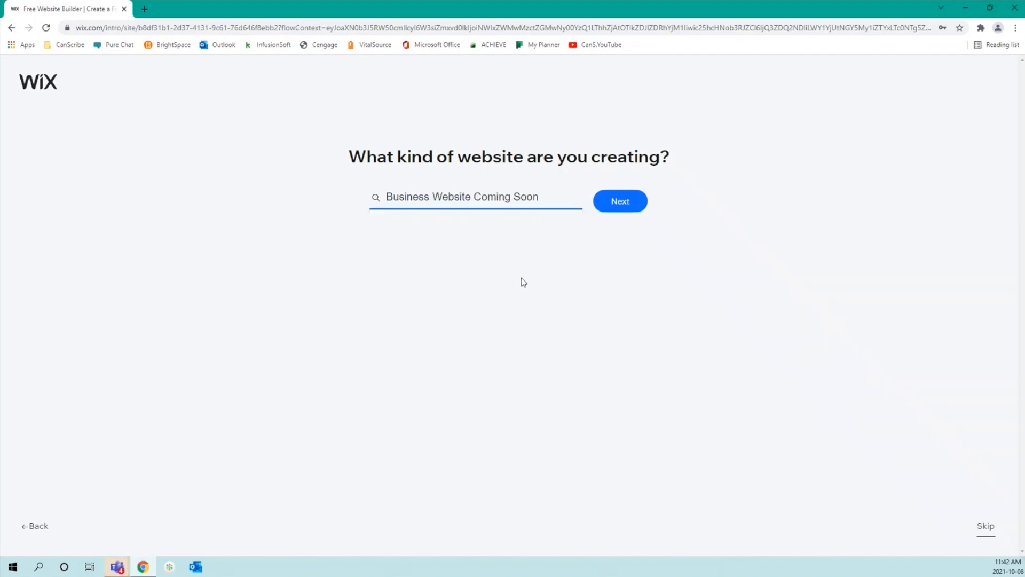
left_click(622, 202)
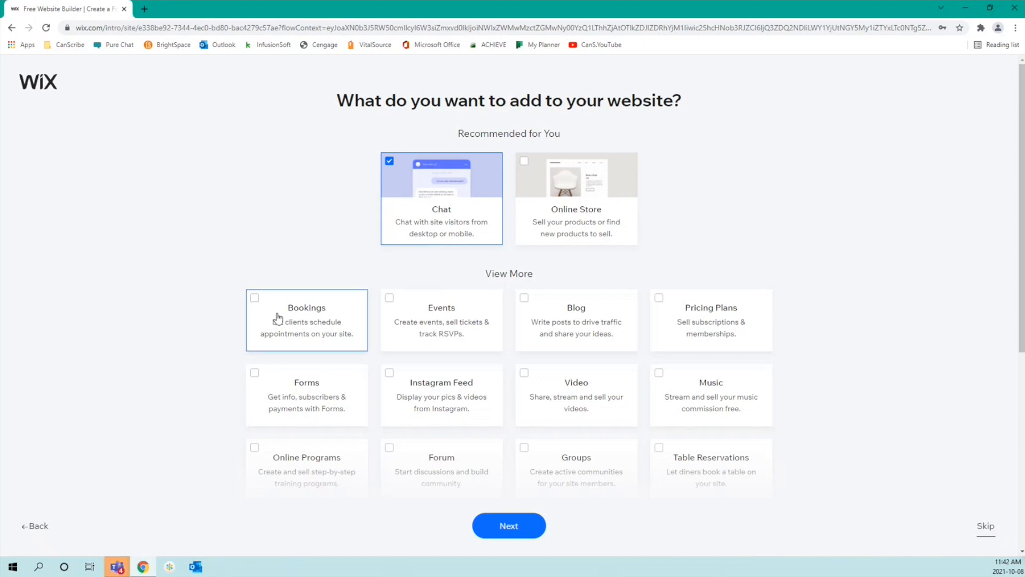
Step: Check the Bookings, Forms and Pricing Plans feature cards next to Chat
left_click(262, 326)
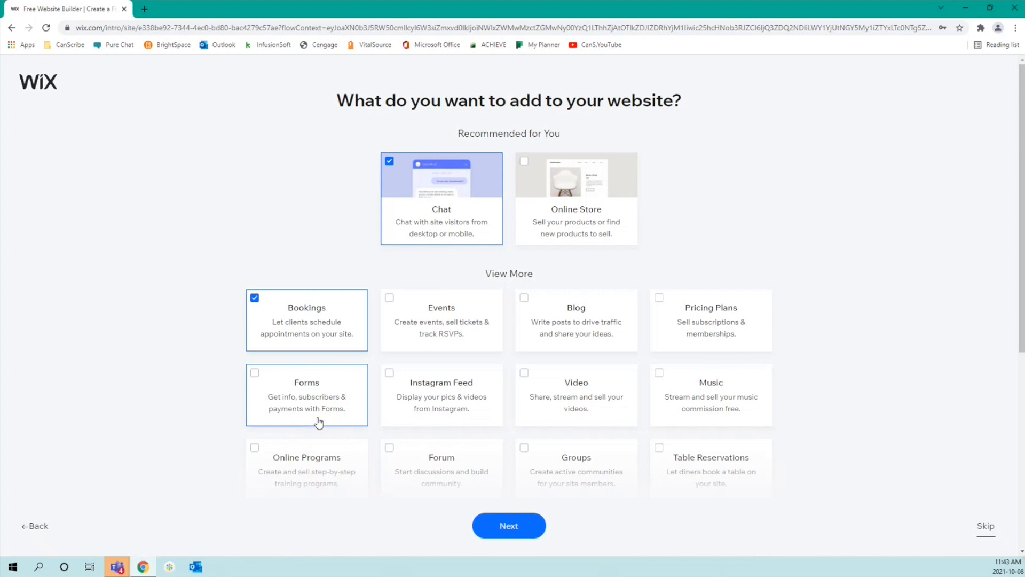
left_click(317, 423)
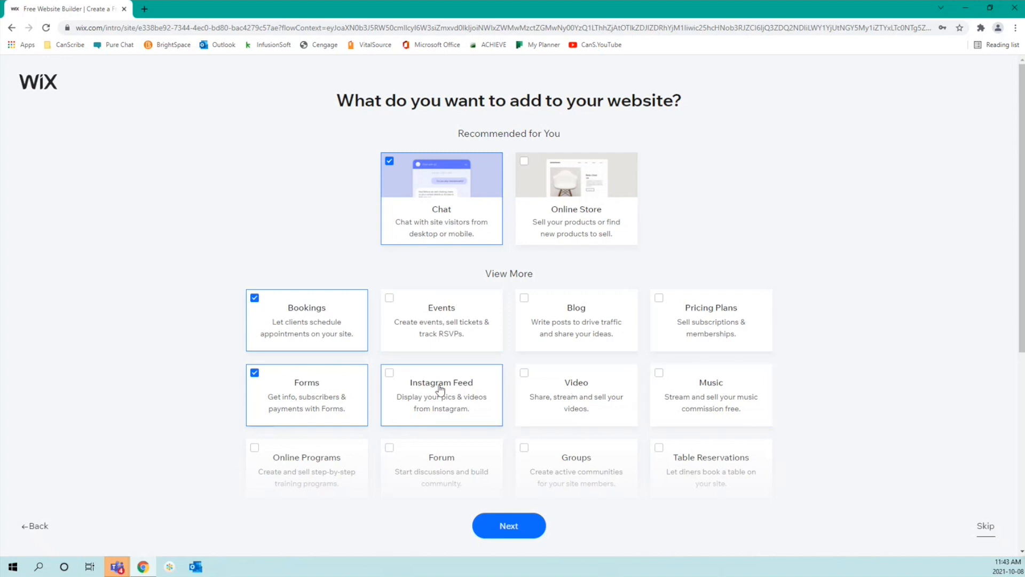
left_click(671, 336)
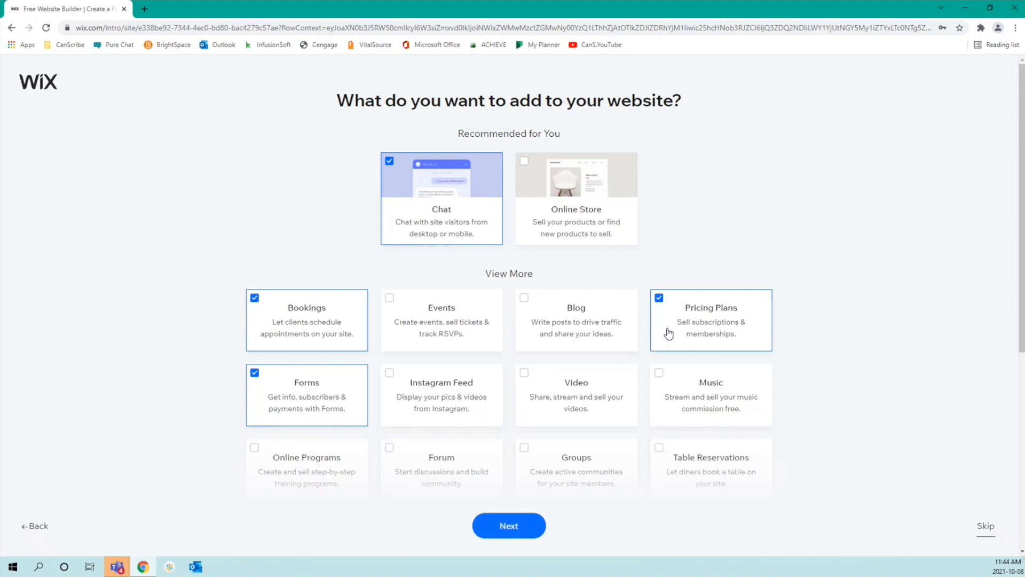
Step: Add Blog to the checked features and confirm the selection with Next
scroll(668, 333, "down", 4)
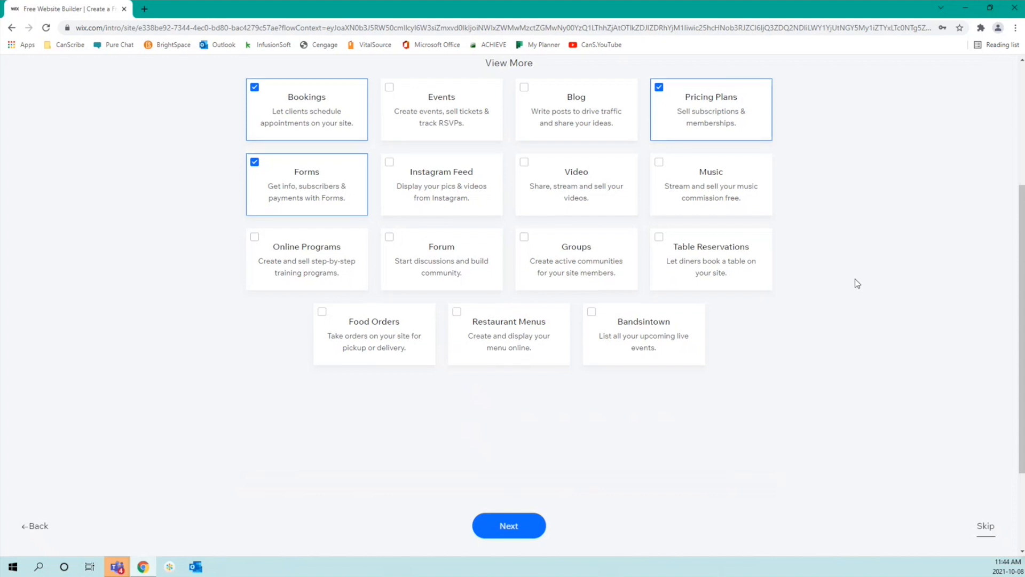
scroll(855, 280, "up", 3)
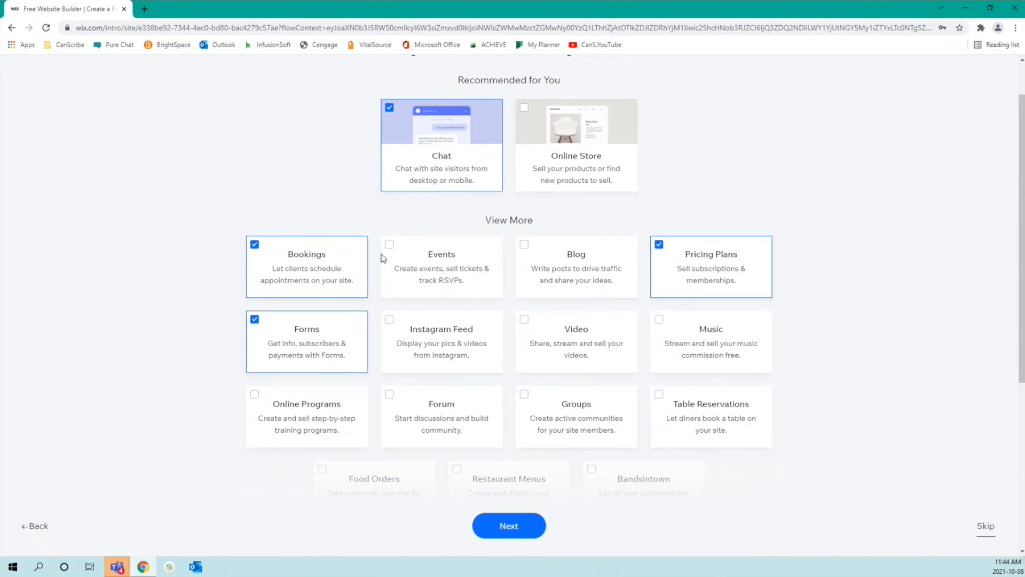
scroll(822, 239, "up", 1)
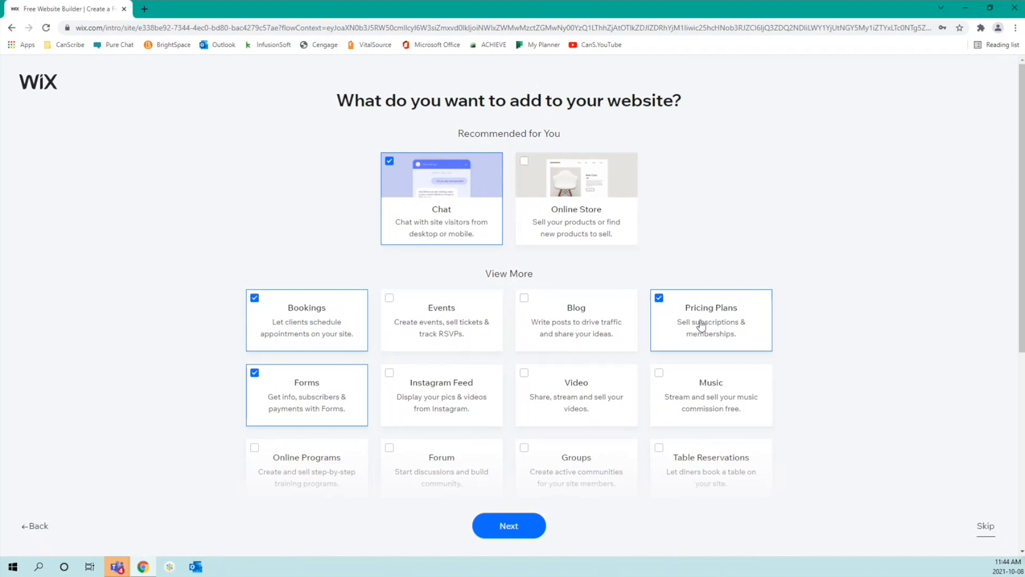
left_click(602, 330)
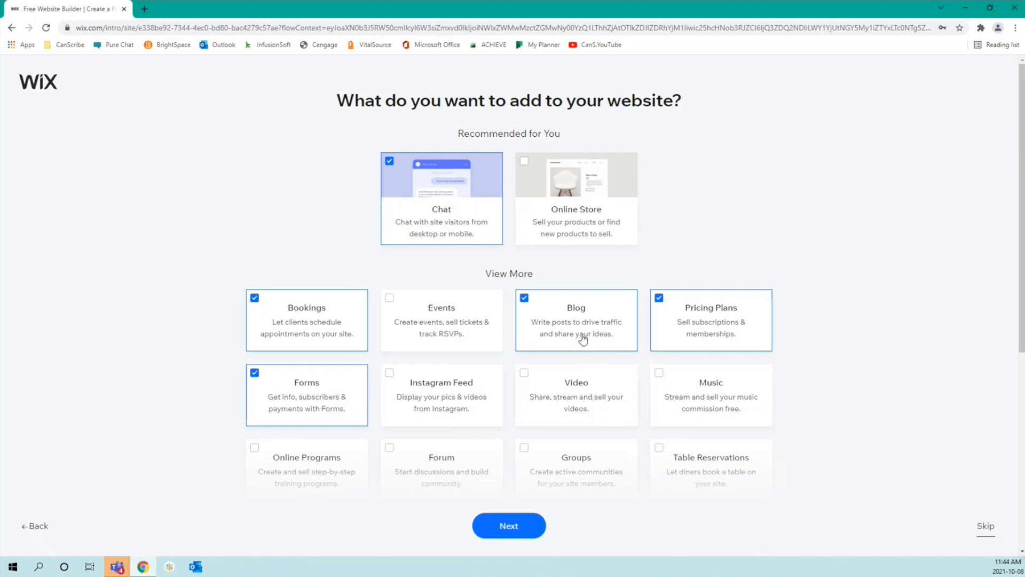
left_click(517, 533)
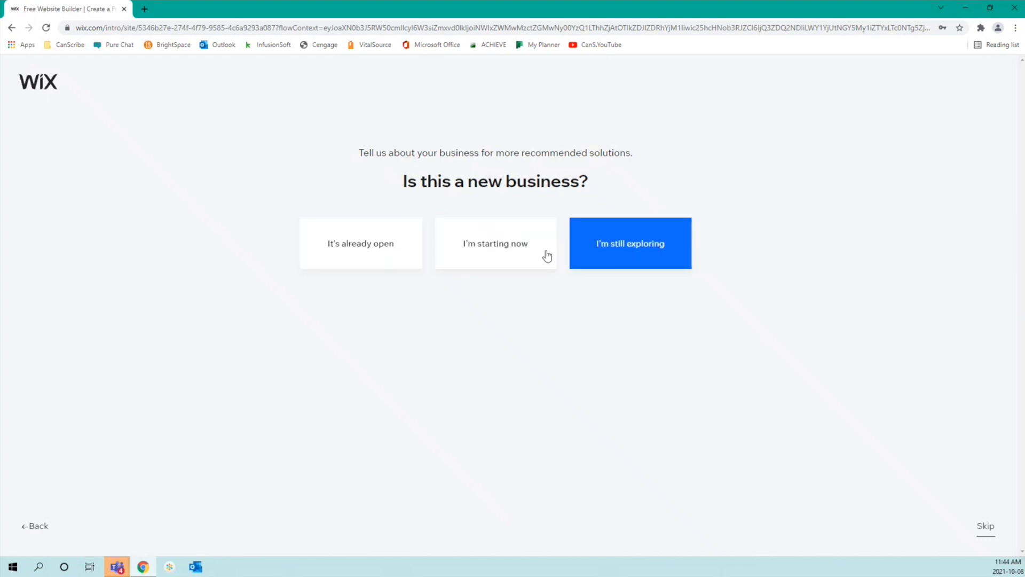
Step: Answer 'I'm starting now' and tick 'Meet clients virtually' as a need
left_click(513, 256)
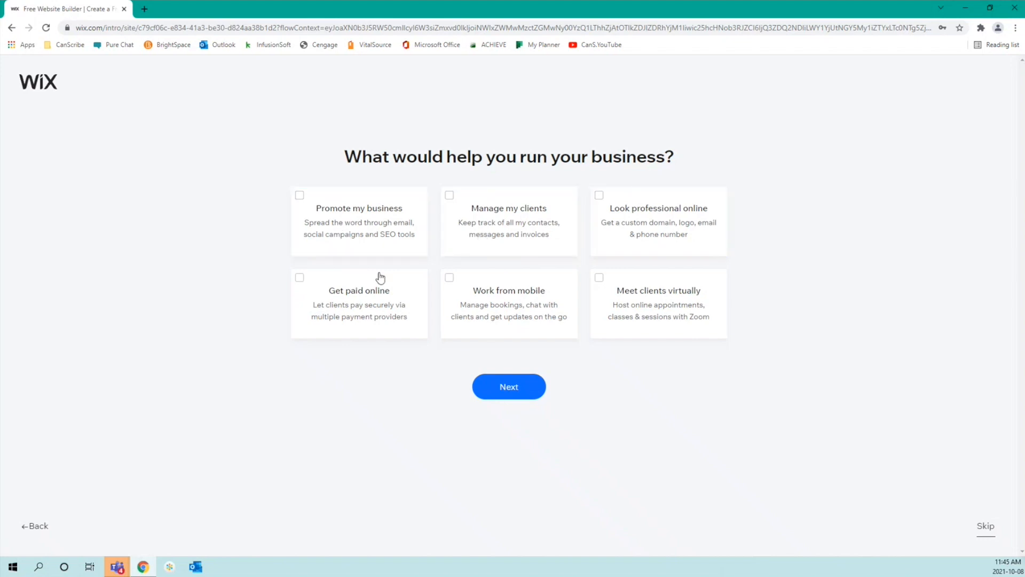
left_click(691, 328)
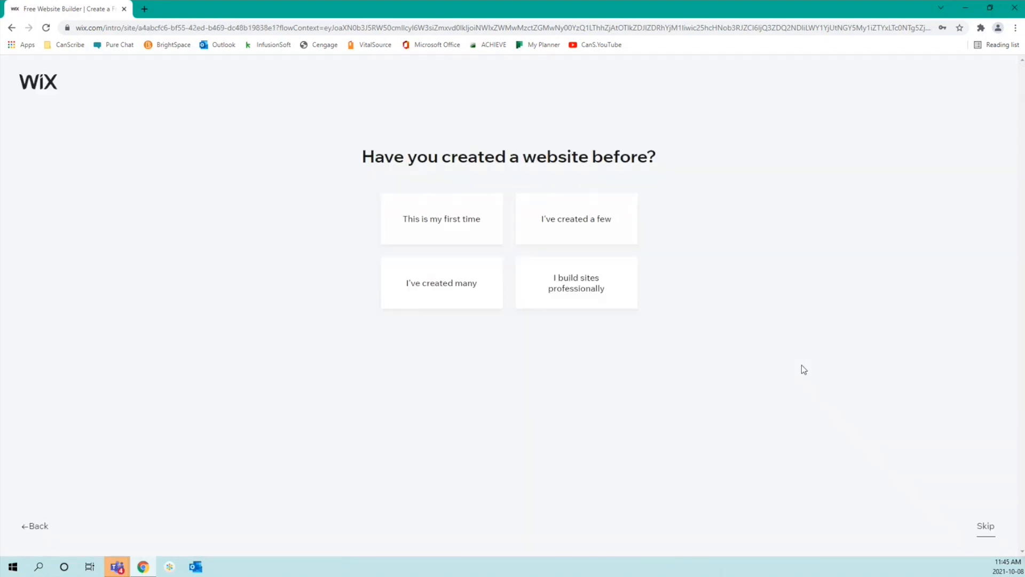
Step: Answer 'This is my first time' and choose to pick a template instead of ADI
left_click(449, 225)
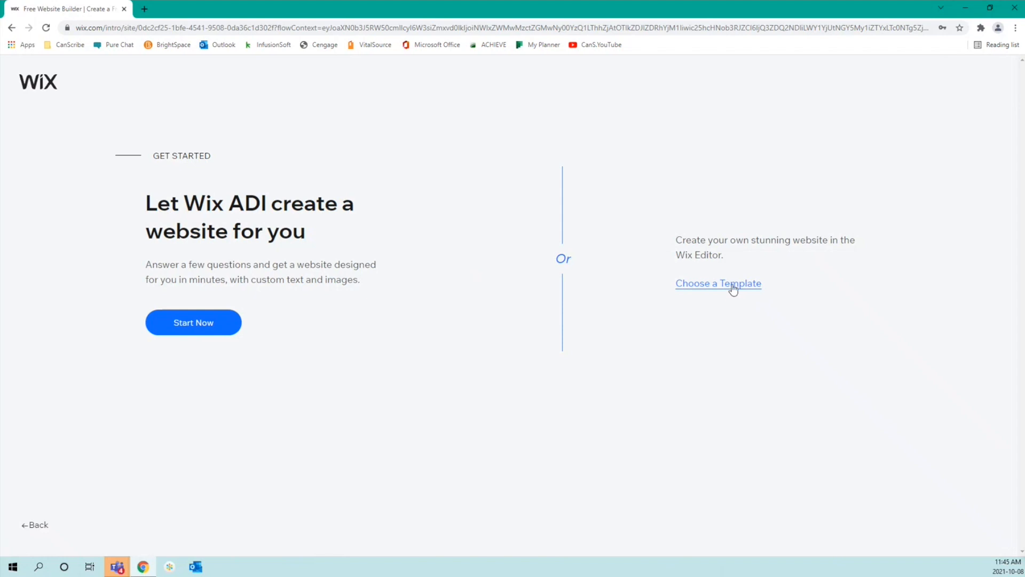
left_click(733, 289)
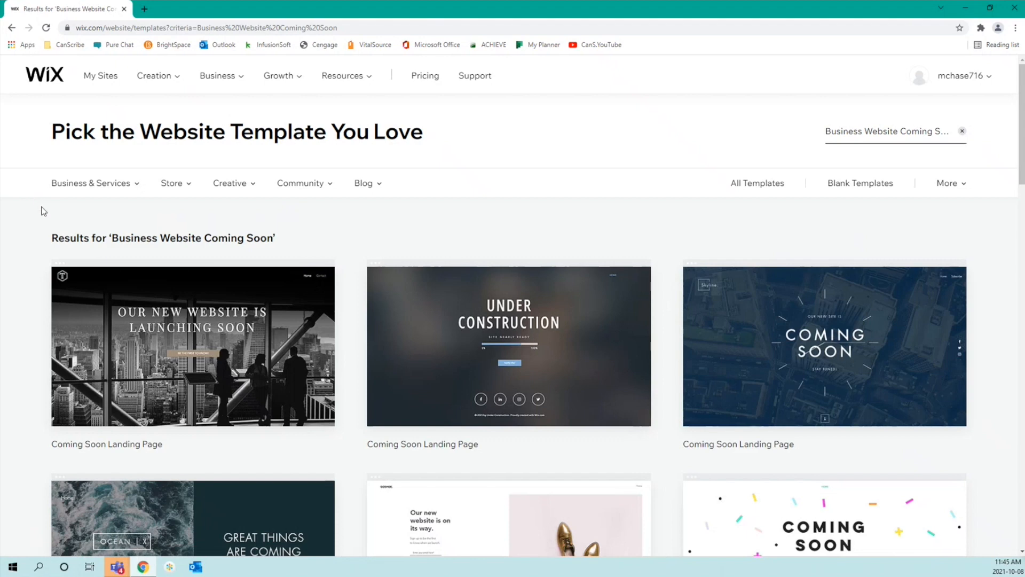
Step: Scroll through the Business Website Coming Soon template results and go to page 2
scroll(43, 211, "down", 3)
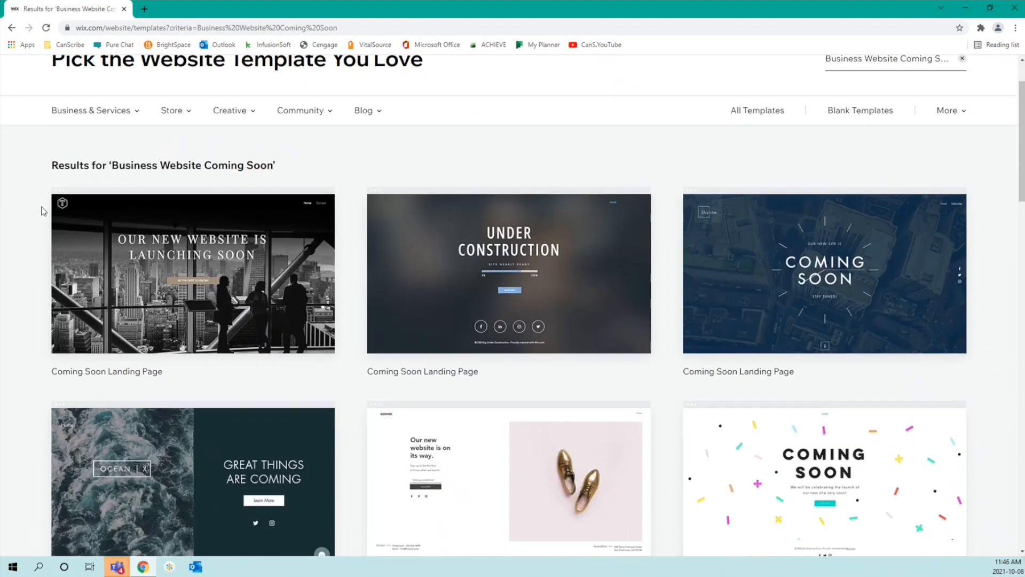
scroll(43, 210, "down", 3)
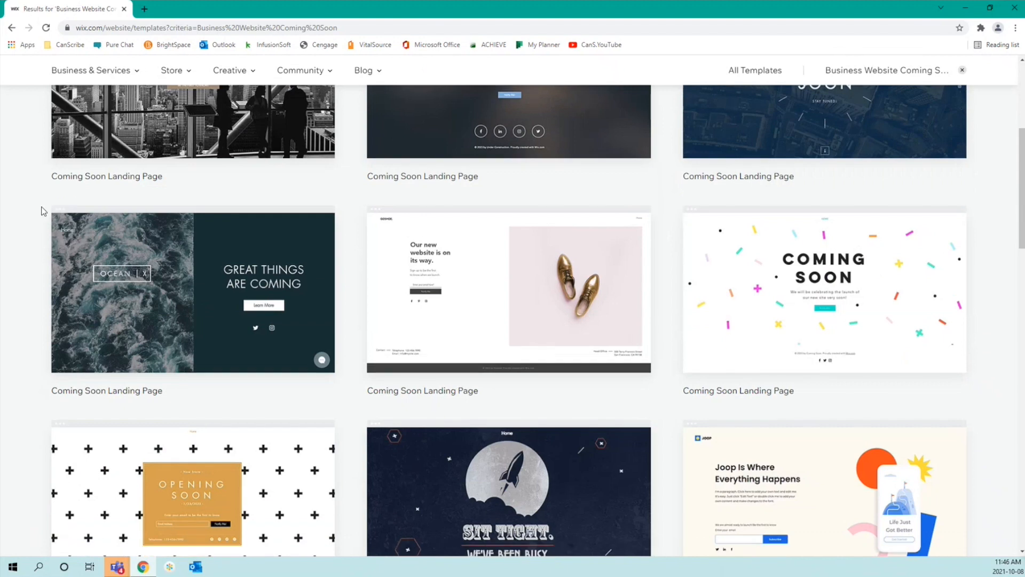
scroll(42, 211, "down", 1)
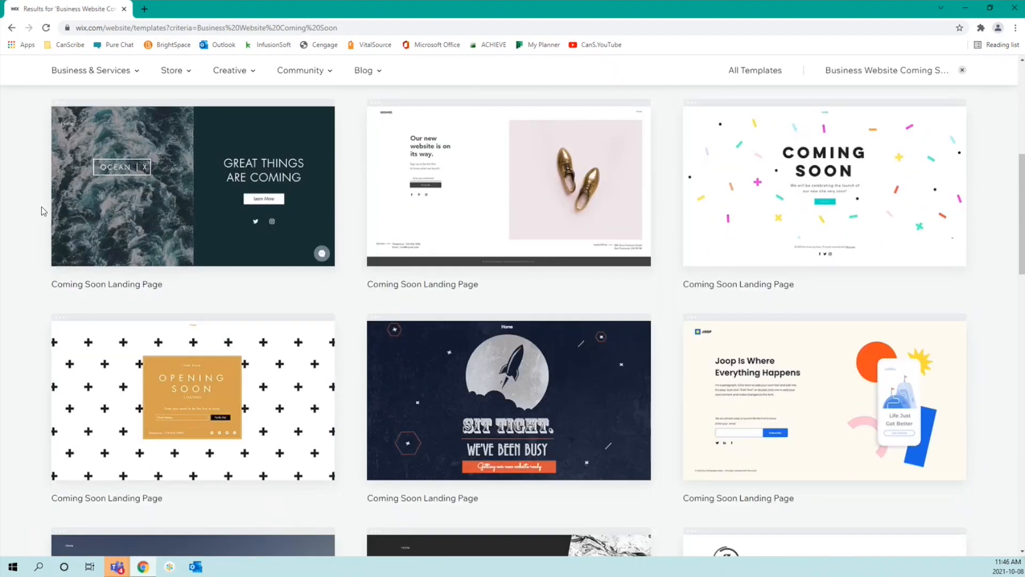
scroll(45, 212, "down", 2)
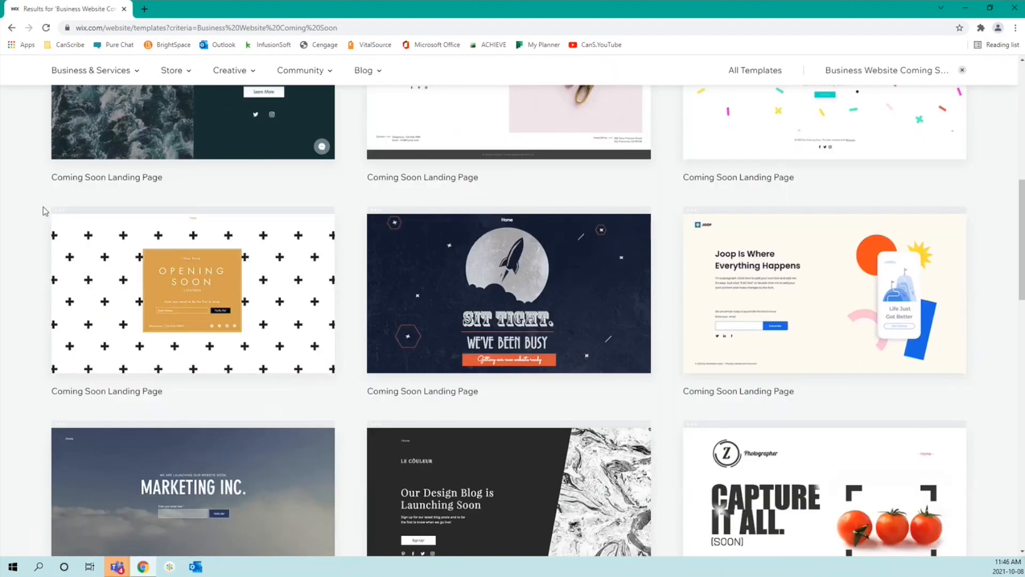
scroll(32, 205, "down", 1)
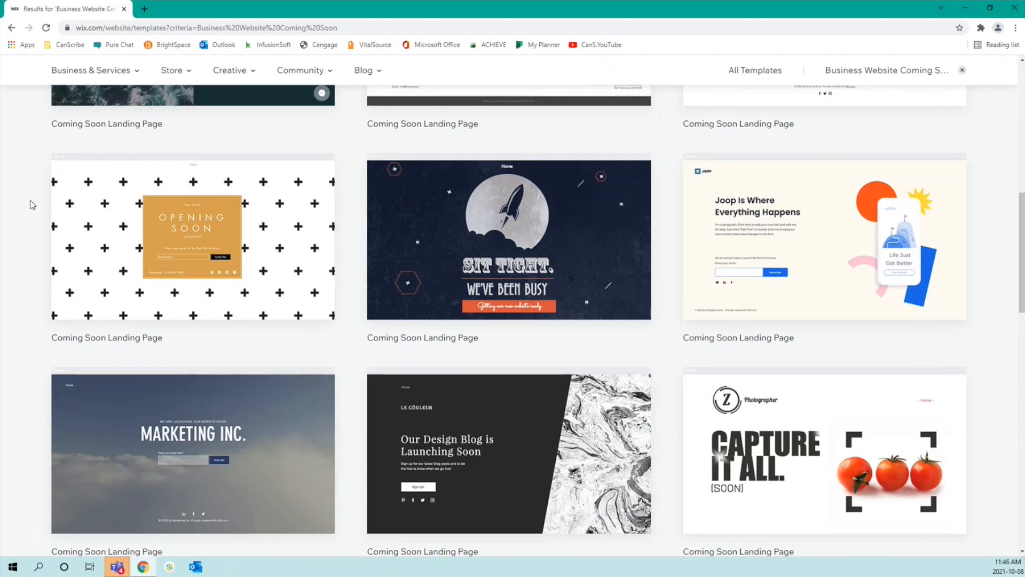
scroll(33, 204, "down", 3)
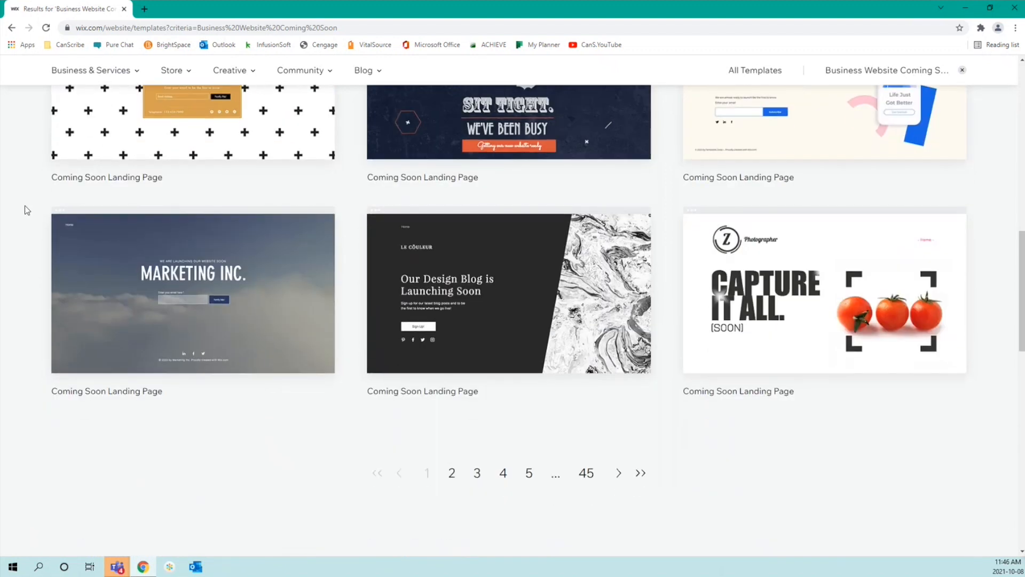
scroll(17, 215, "up", 1)
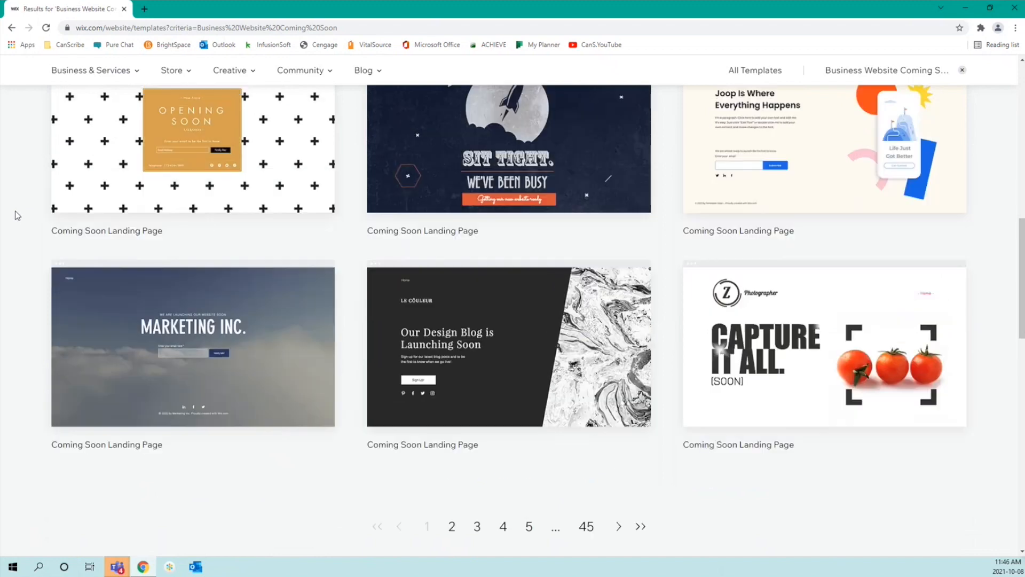
left_click(452, 526)
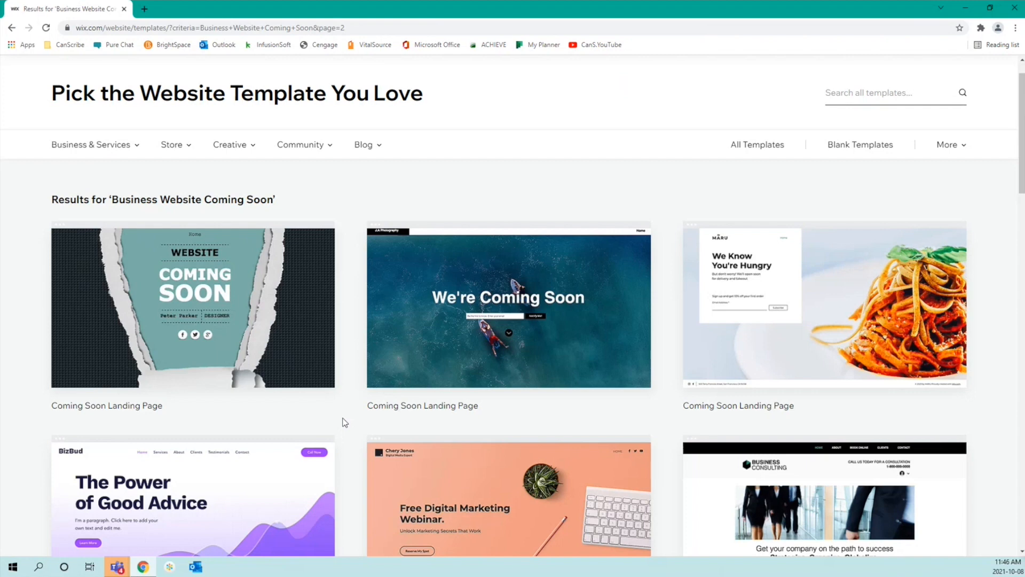
Step: Browse page 2 of the results and bring up the Business & Services category menu
scroll(351, 423, "down", 3)
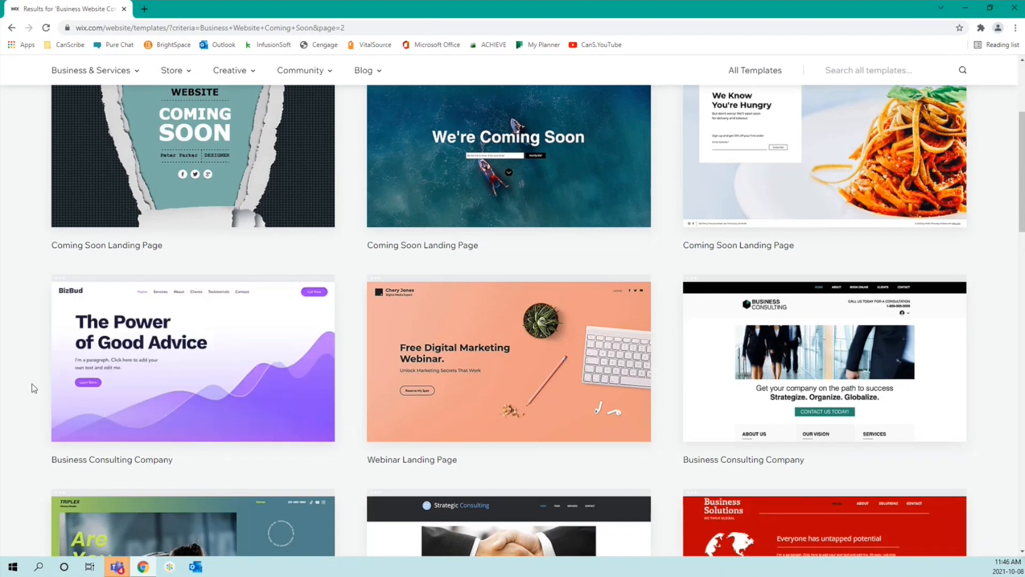
scroll(33, 387, "down", 3)
scroll(33, 388, "down", 3)
scroll(34, 389, "down", 5)
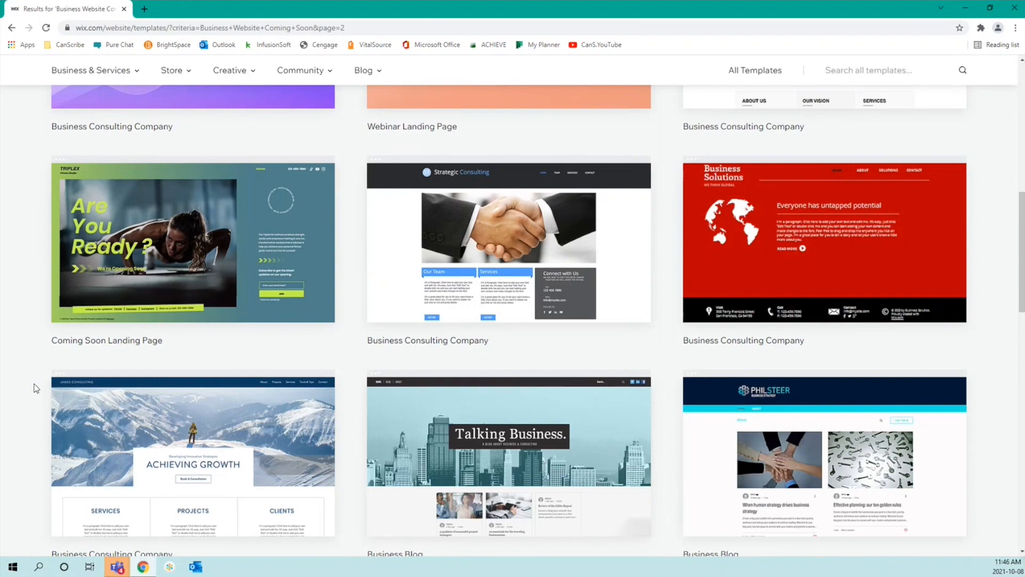
scroll(34, 388, "down", 2)
scroll(34, 388, "up", 15)
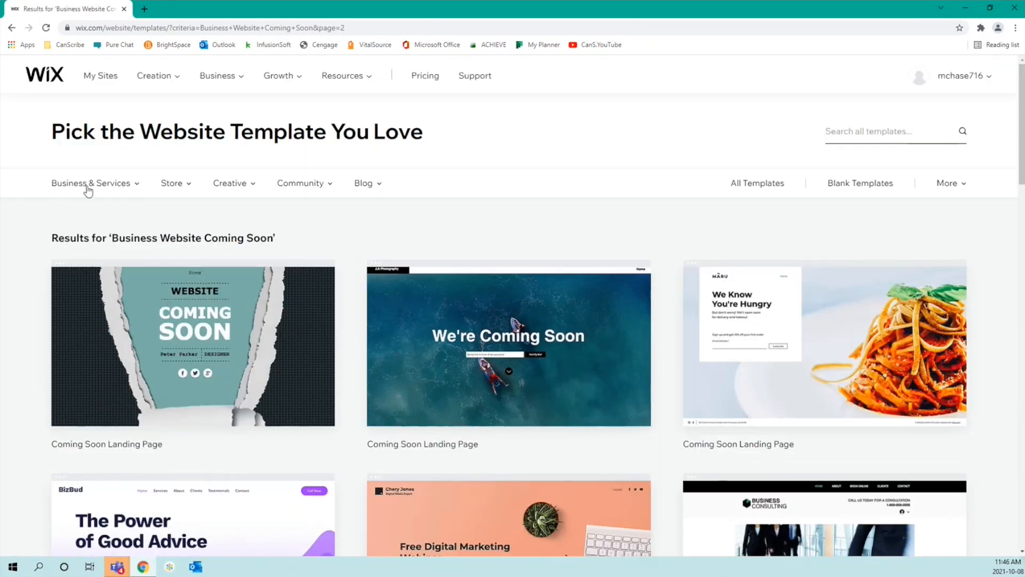
mouse_move(88, 190)
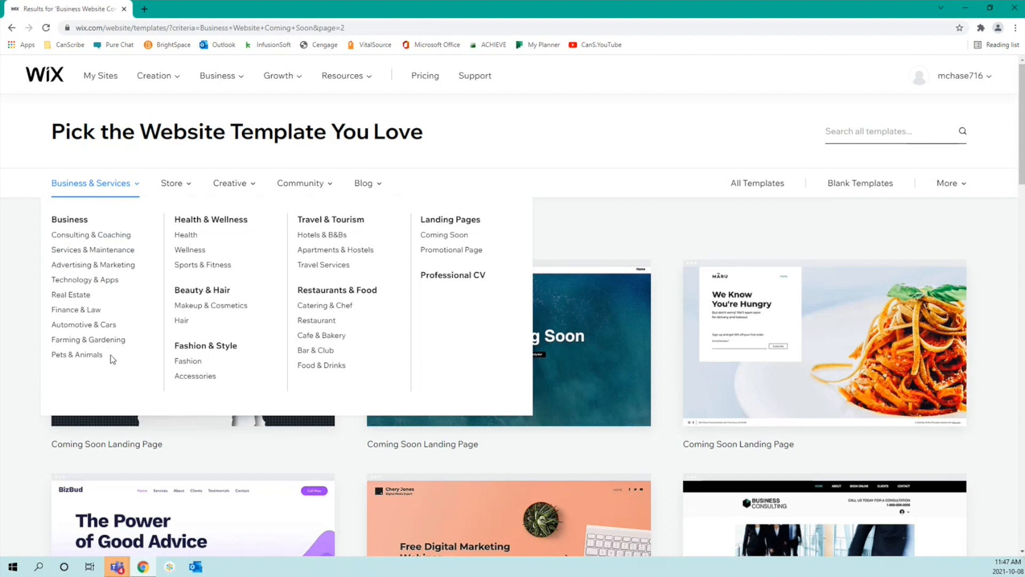
Step: Show the Services & Maintenance templates and go to their page 2
left_click(109, 251)
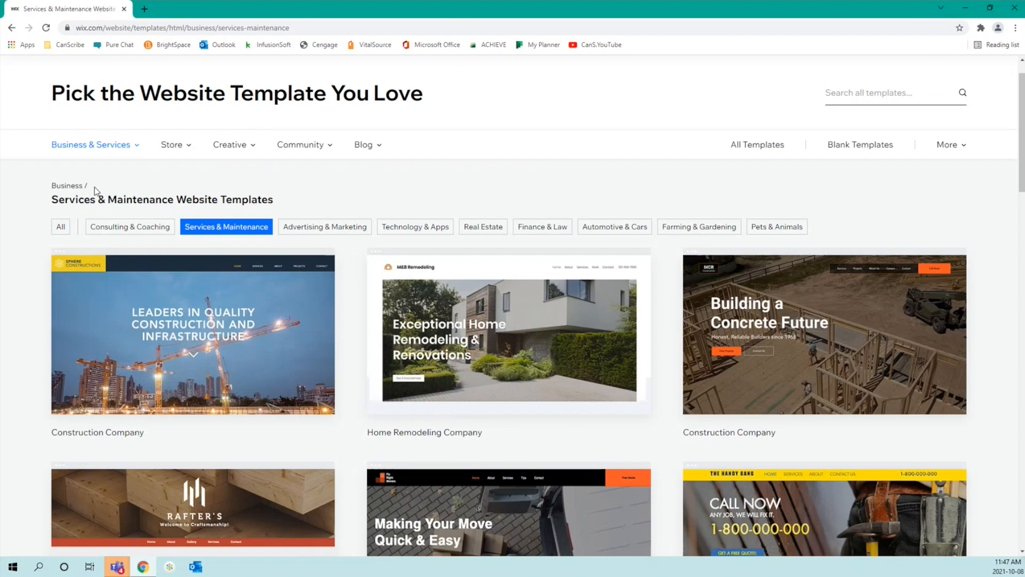
scroll(37, 261, "down", 2)
scroll(38, 263, "down", 3)
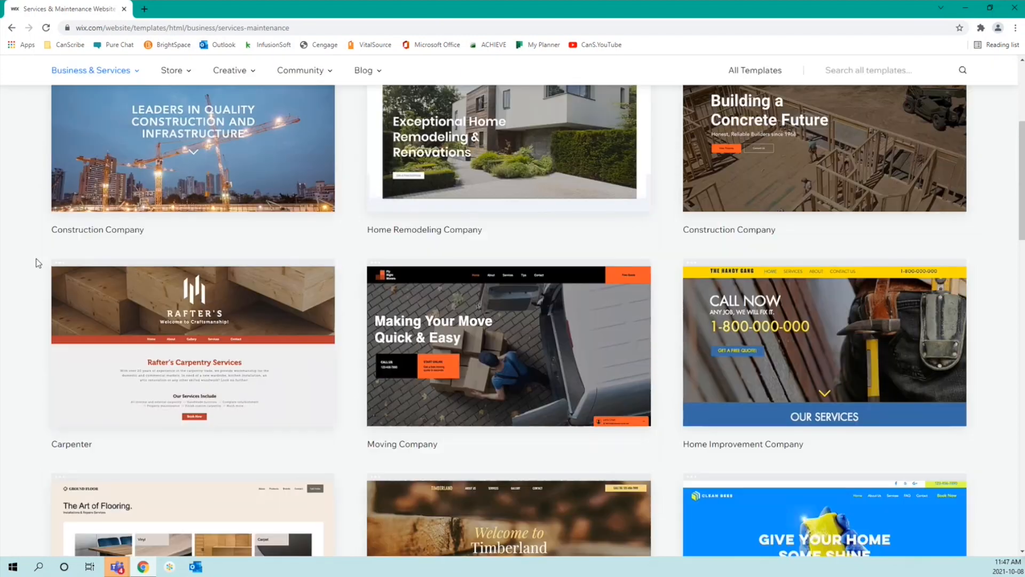
scroll(34, 265, "down", 5)
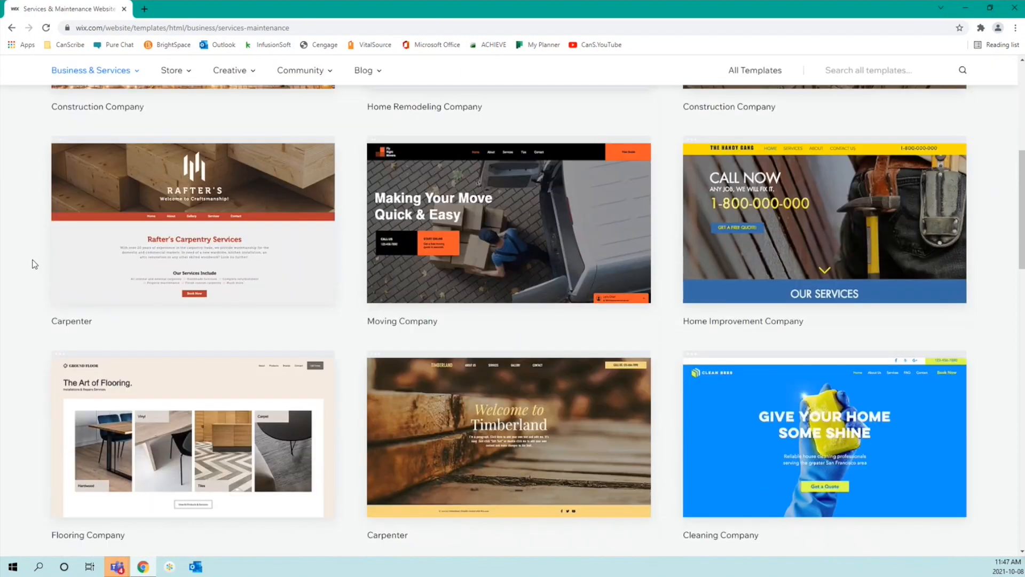
scroll(32, 267, "down", 2)
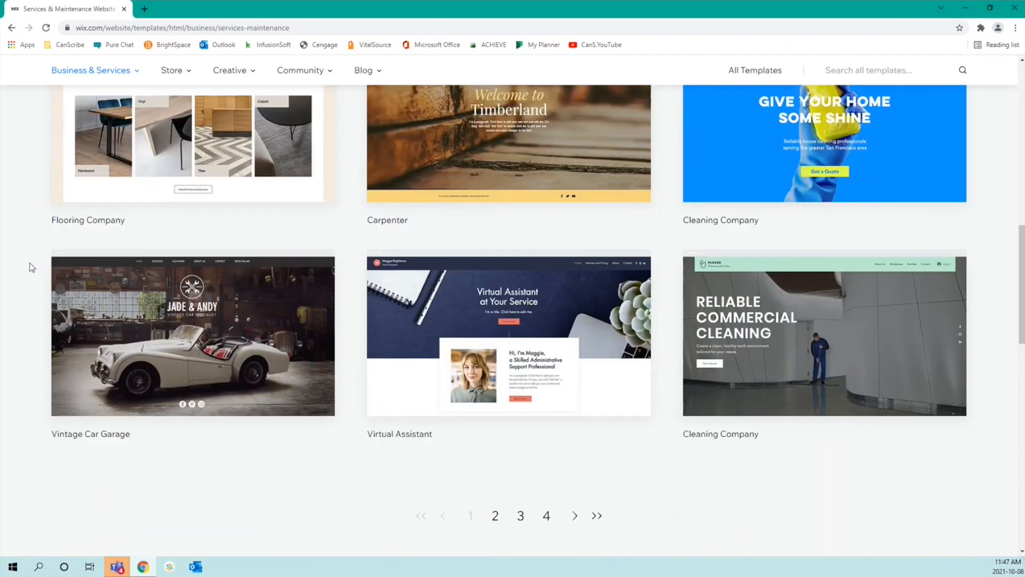
left_click(495, 519)
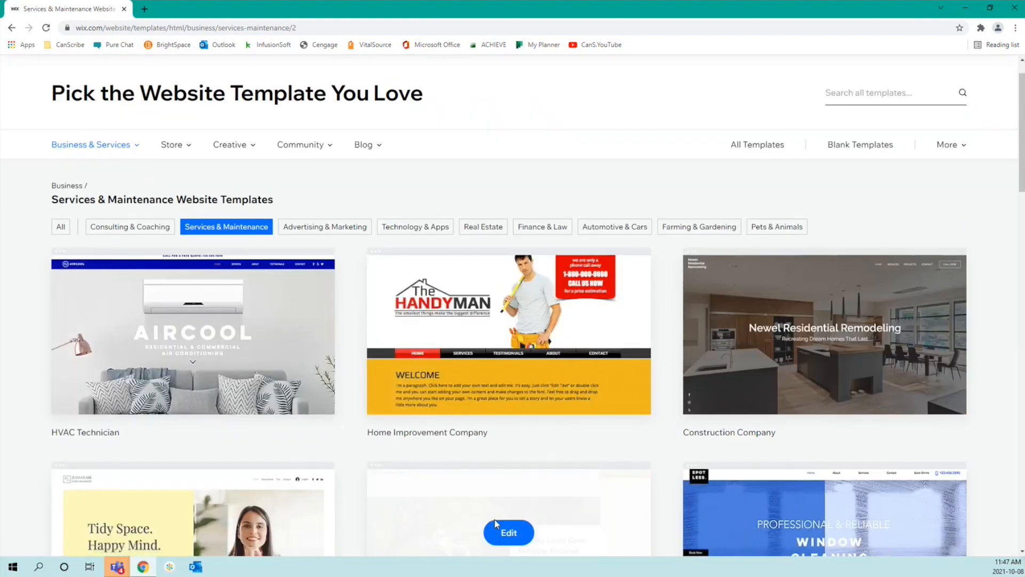
Step: Look through page 2 of the Services & Maintenance templates, then place the cursor in the template search box
scroll(495, 523, "down", 5)
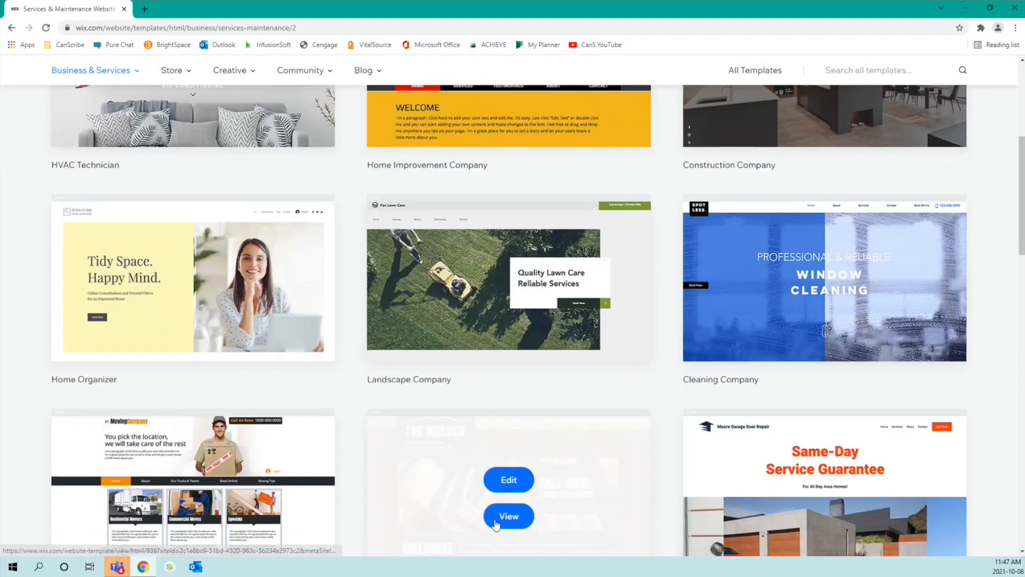
scroll(496, 524, "down", 2)
scroll(496, 523, "down", 5)
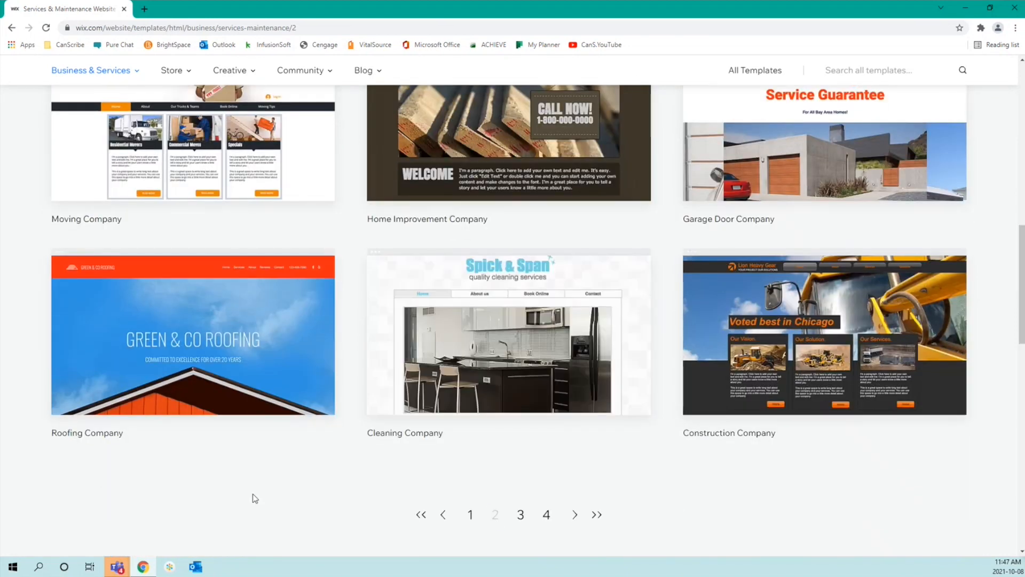
scroll(42, 432, "up", 1)
scroll(43, 433, "up", 5)
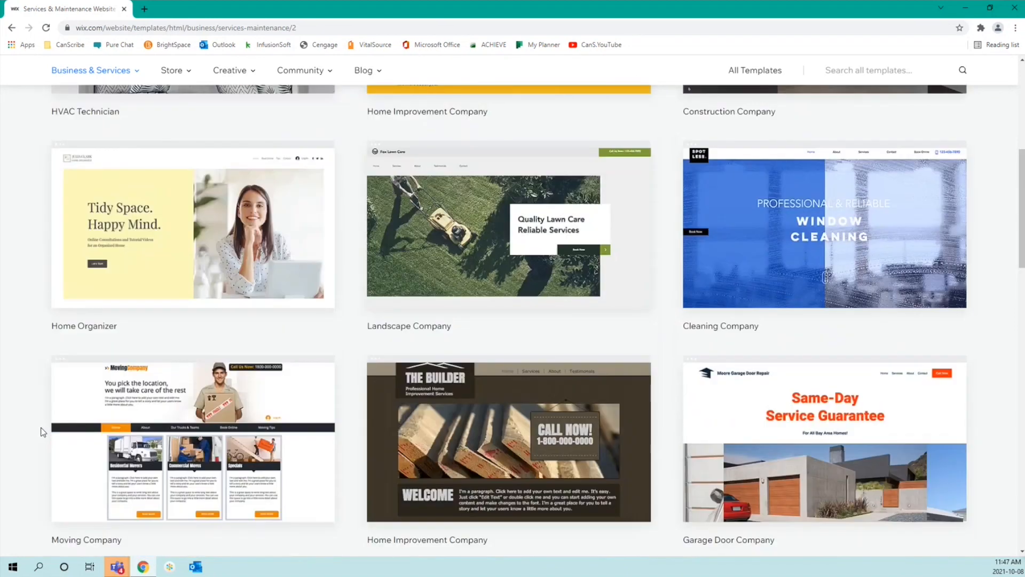
scroll(8, 362, "up", 1)
scroll(8, 363, "up", 6)
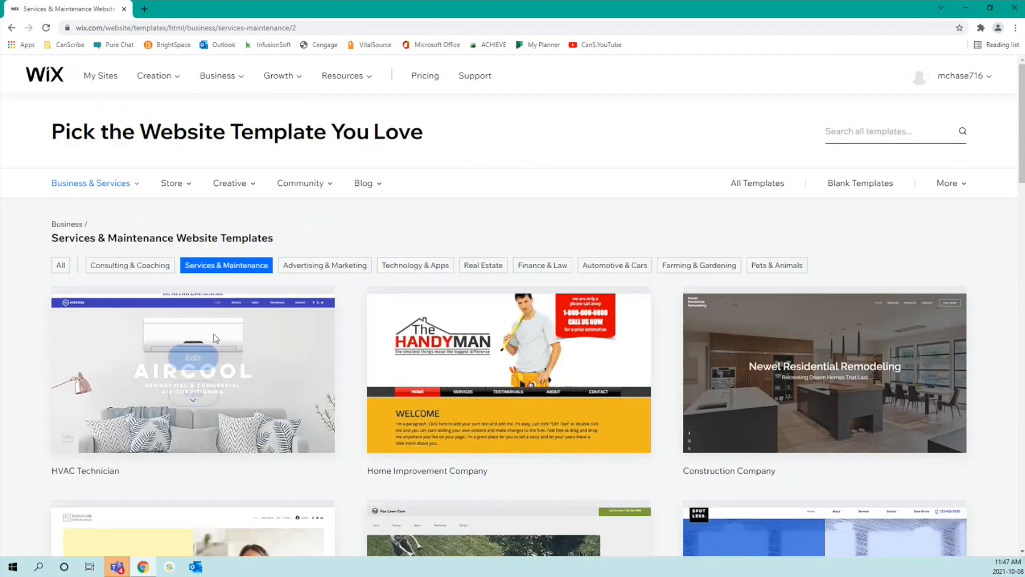
left_click(854, 134)
Step: Search templates for 'virtual assistant' and open the Virtual Assistant template in the Editor
type("v")
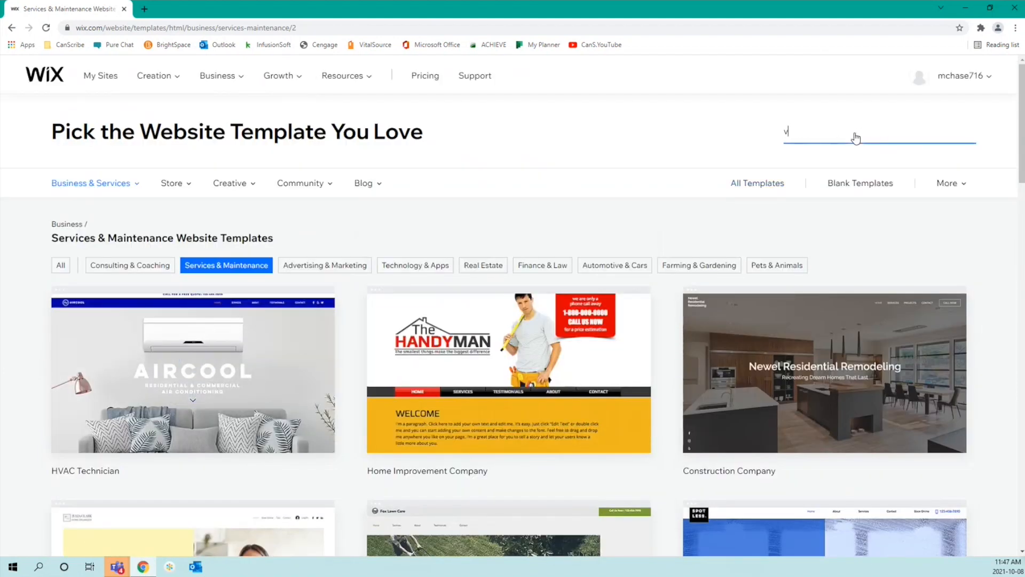
type("irtual assistant")
key("Return")
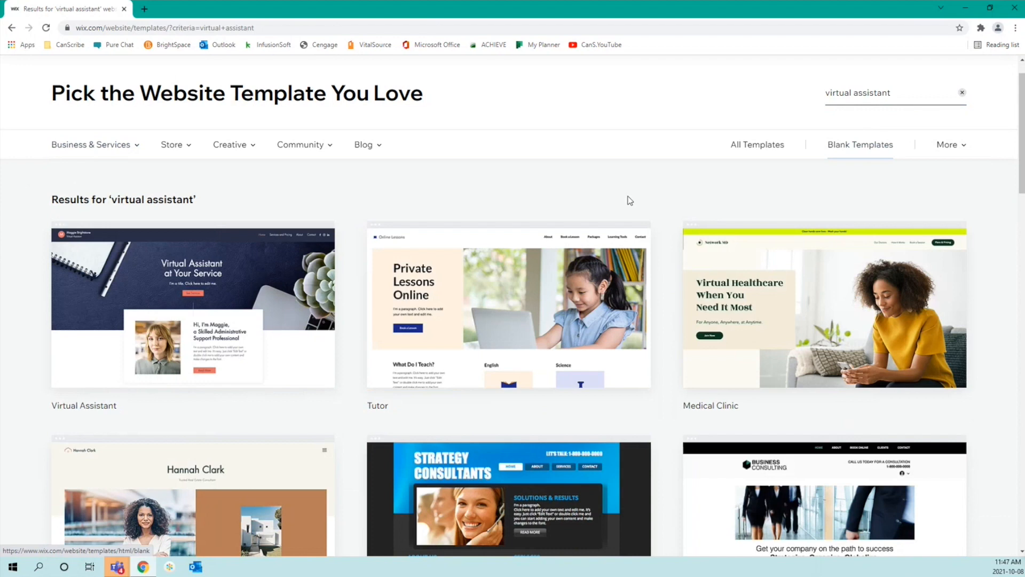
scroll(13, 321, "down", 7)
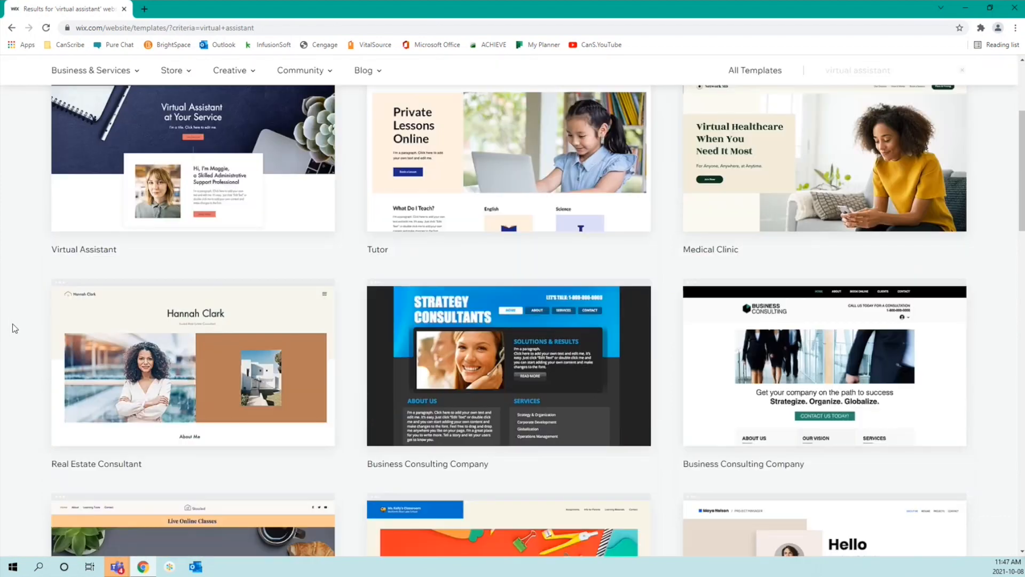
scroll(15, 330, "down", 2)
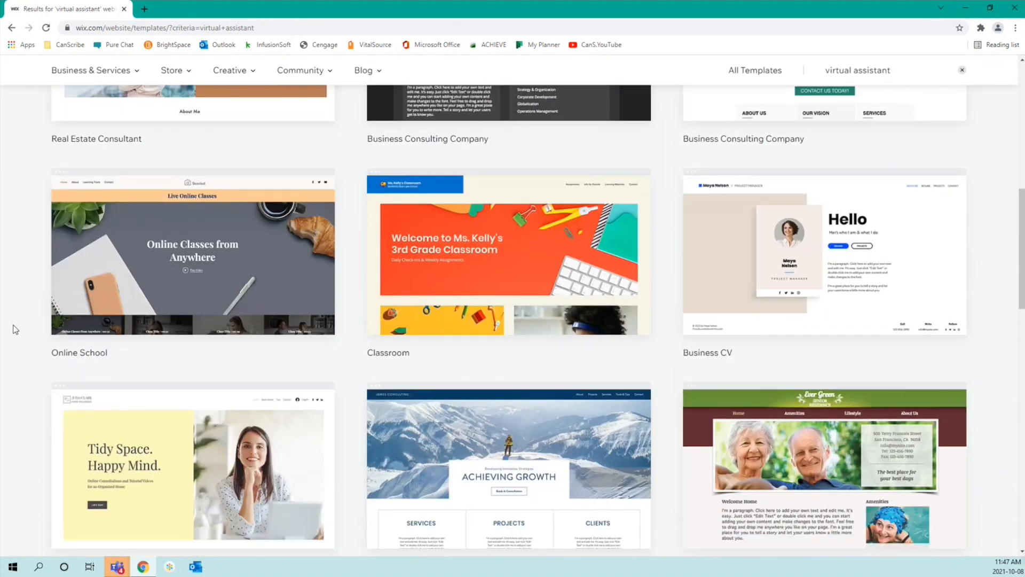
scroll(15, 330, "up", 9)
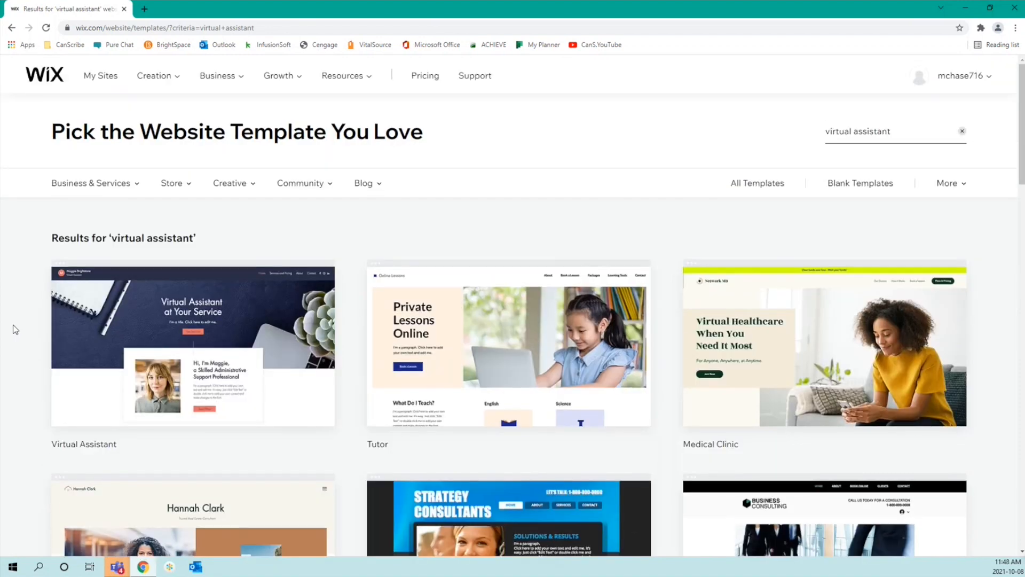
mouse_move(160, 334)
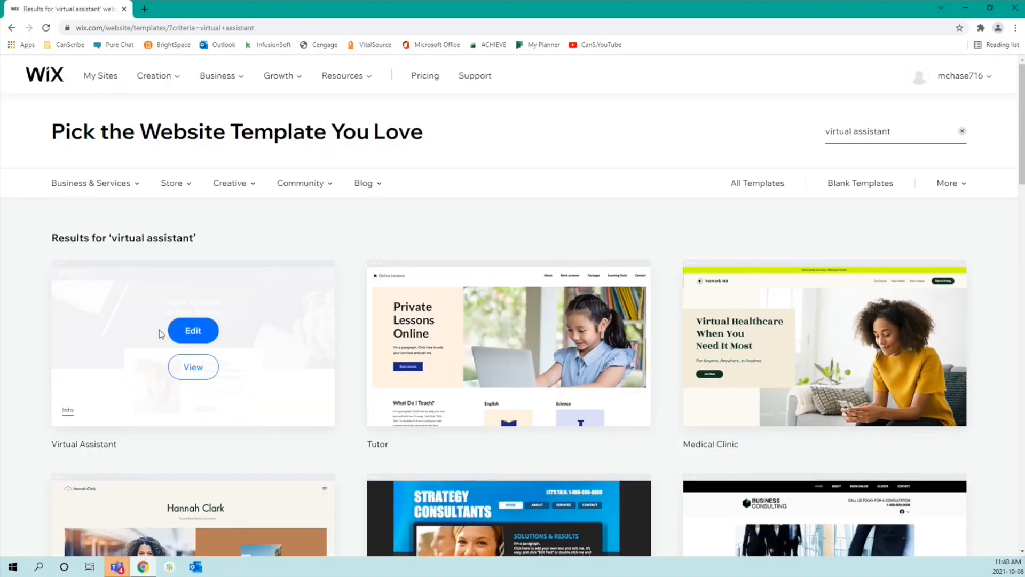
left_click(188, 333)
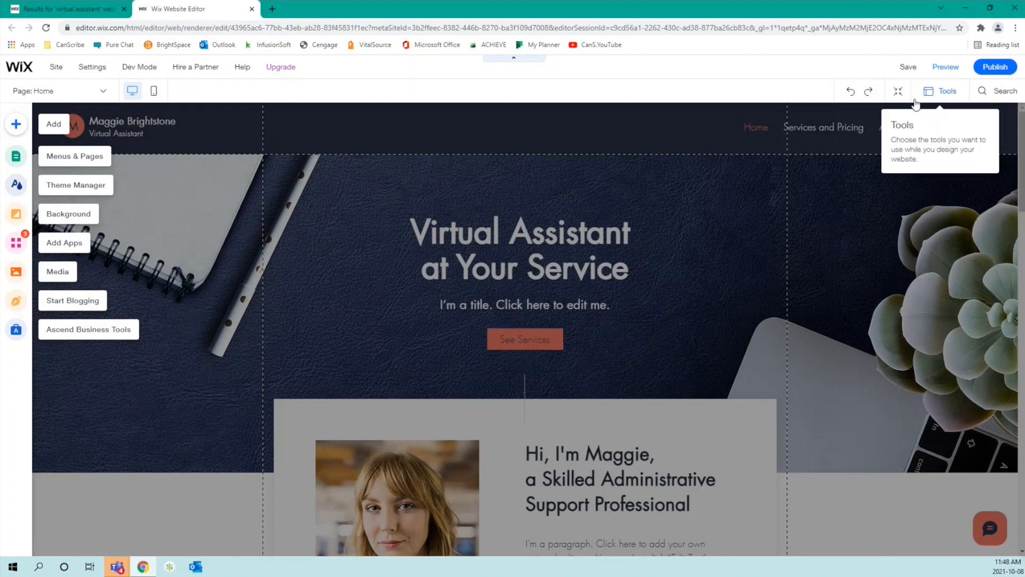
Step: Shrink the Virtual Assistant home page into Zoom Out & Reorder view
left_click(899, 93)
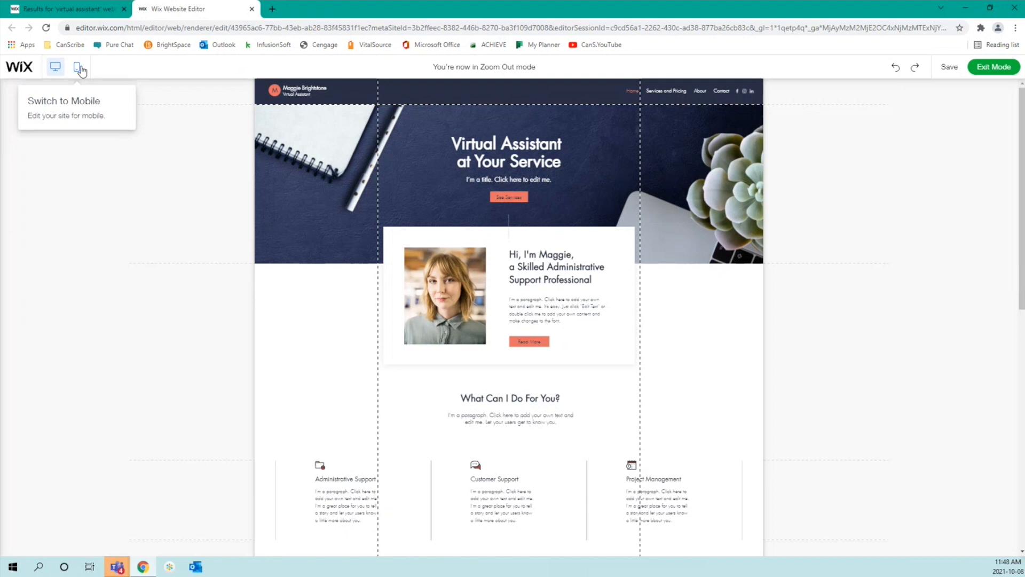
Step: Leave zoom-out mode, switch to mobile editing, and skip the Meet Your Site on Mobile intro
left_click(79, 68)
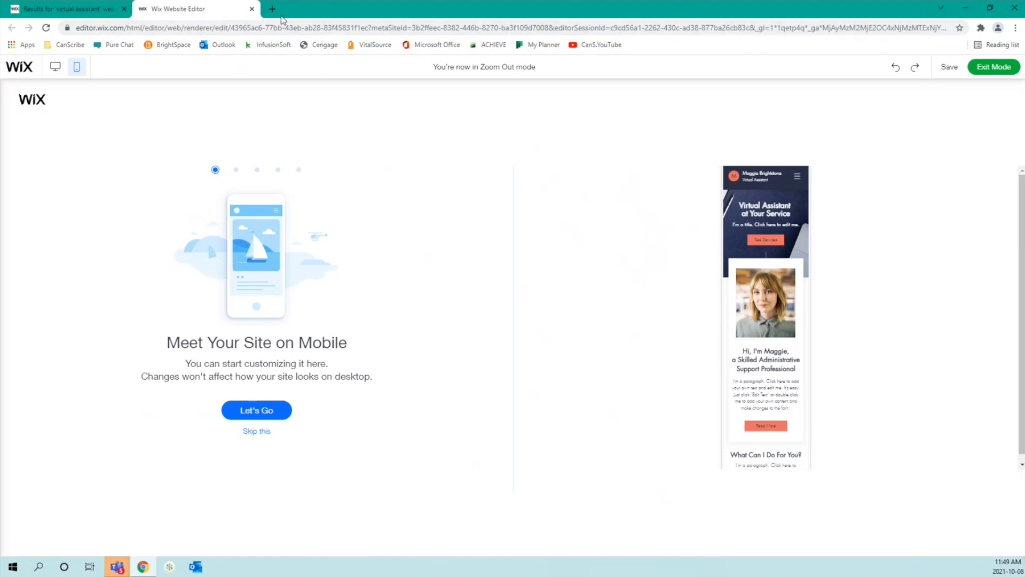
left_click(58, 68)
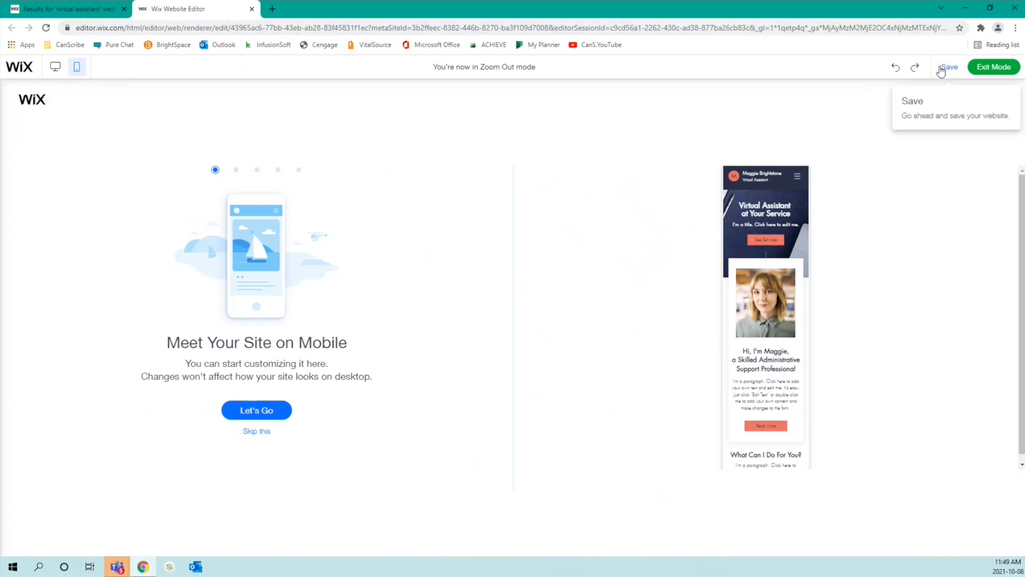
left_click(988, 74)
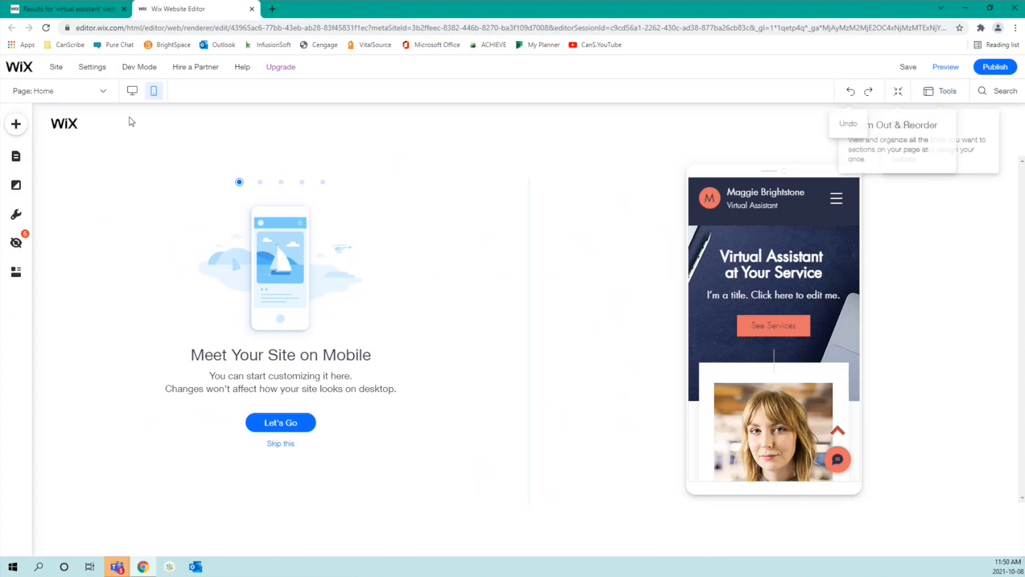
left_click(138, 92)
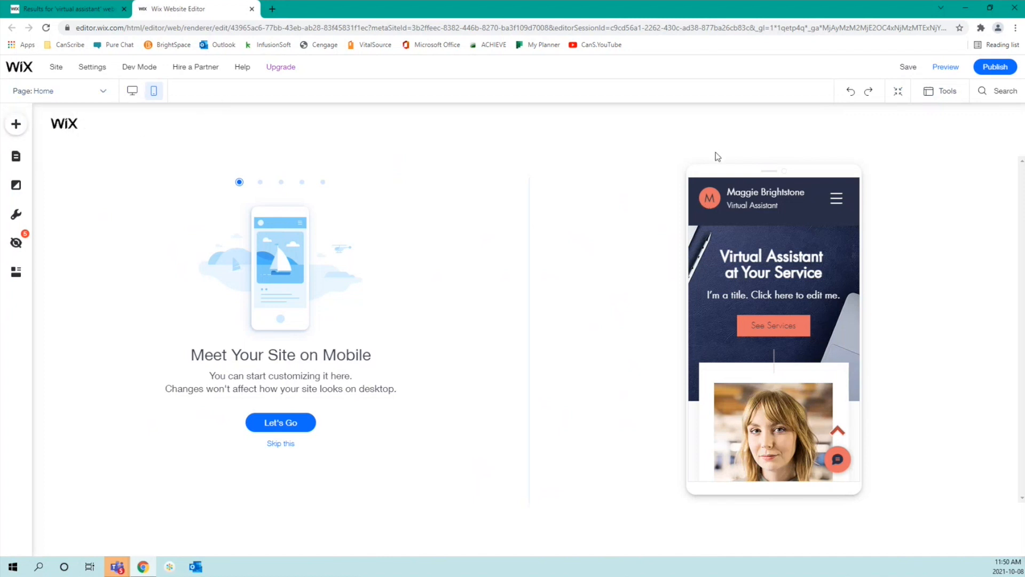
left_click(283, 445)
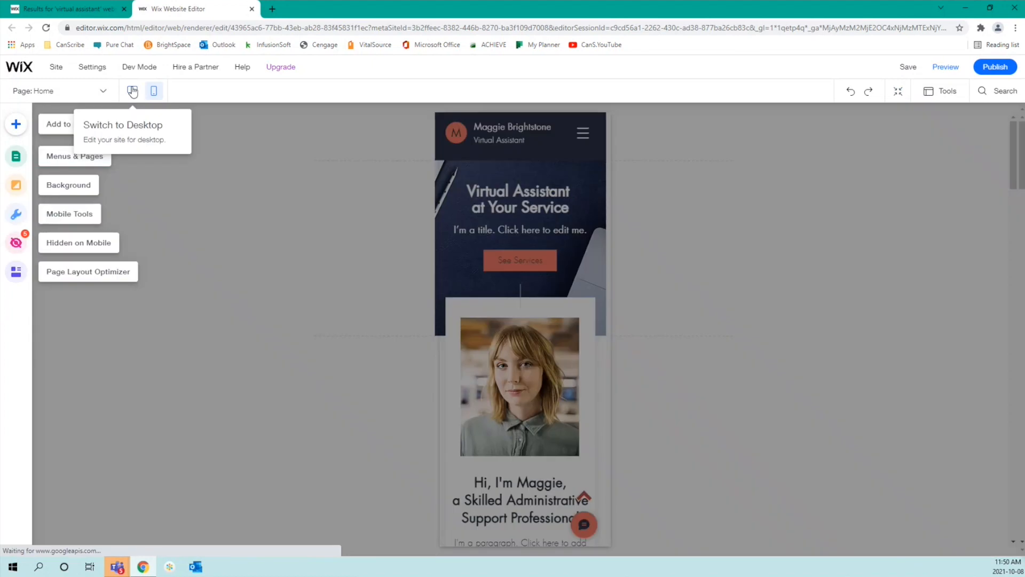
Step: Back in desktop view, enter text editing and highlight the whole hero subtitle
left_click(133, 92)
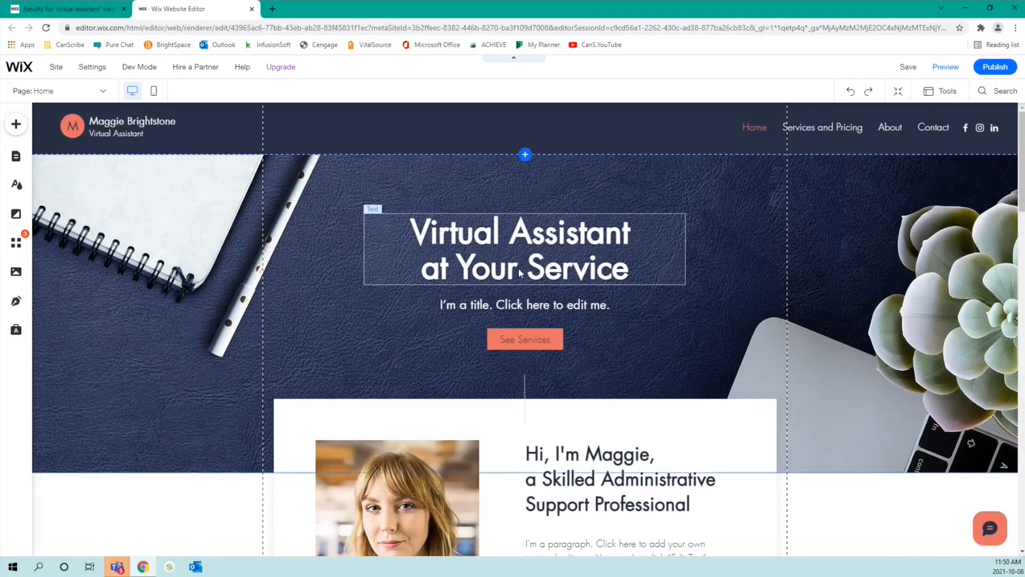
left_click(525, 304)
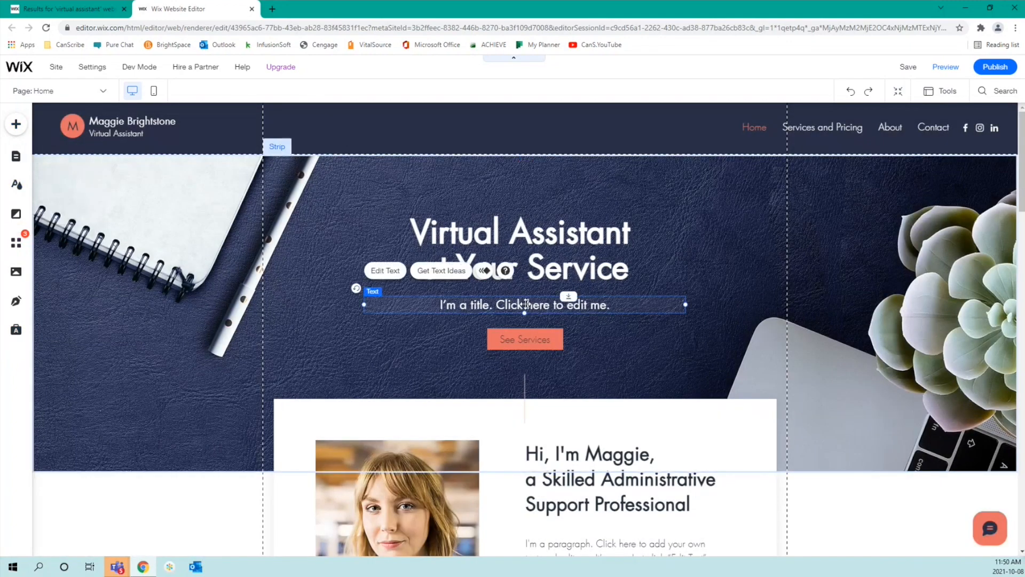
double_click(526, 303)
left_click(614, 304)
left_click_drag(617, 304, 437, 305)
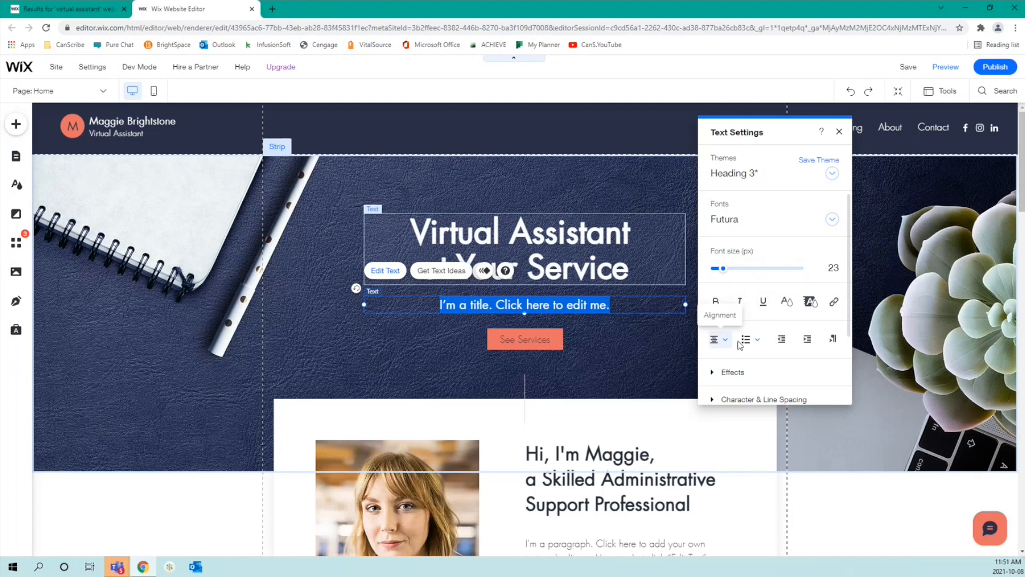
Step: Review the subtitle's HTML tag setting, then close Text Settings and exit text editing
scroll(806, 353, "down", 2)
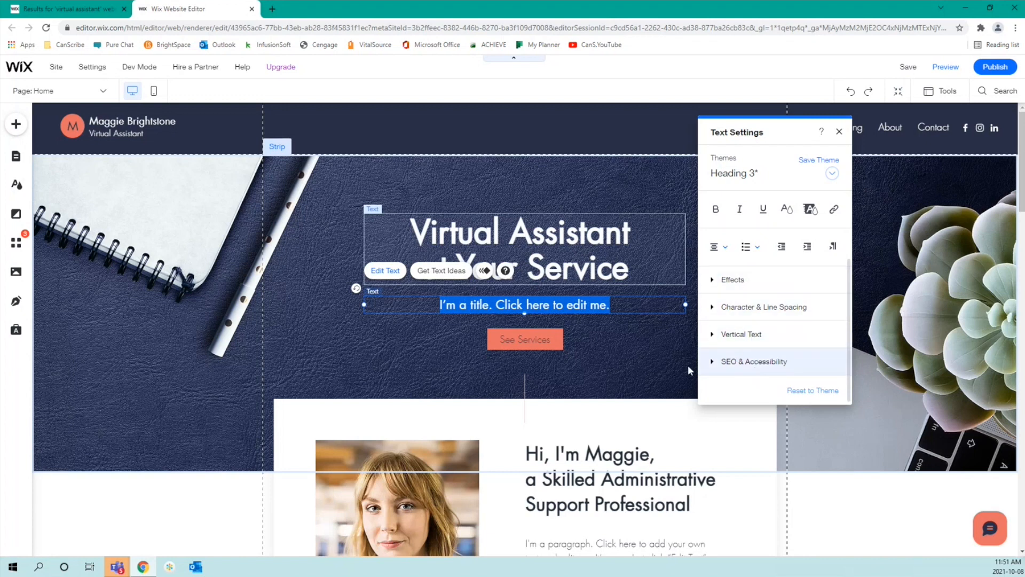
left_click(714, 362)
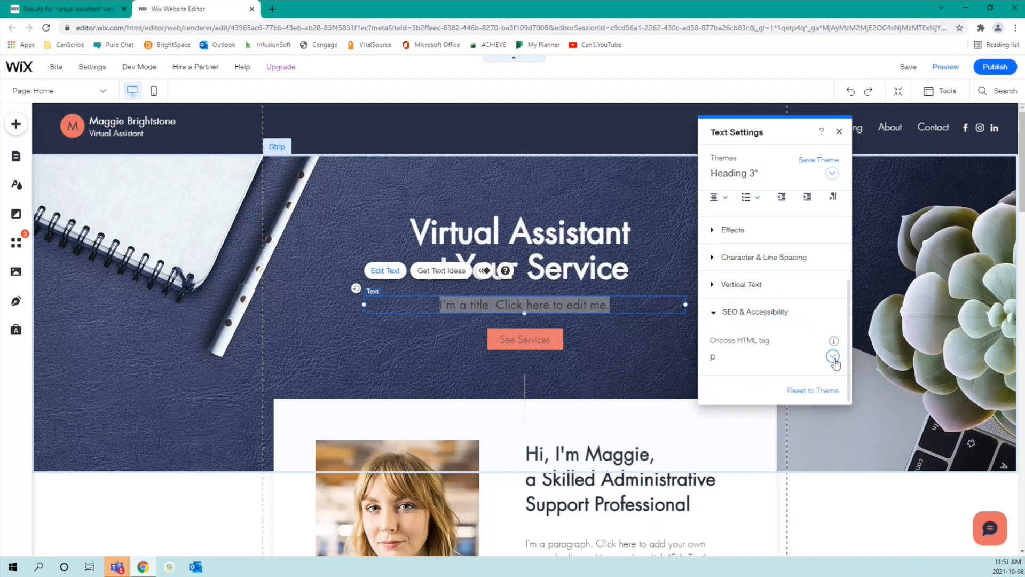
mouse_move(834, 341)
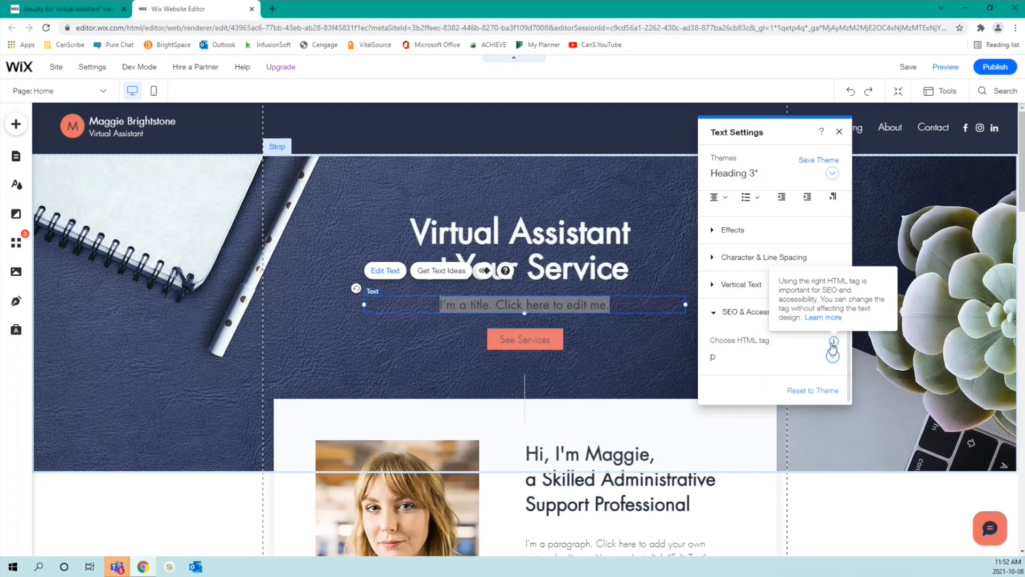
left_click(619, 365)
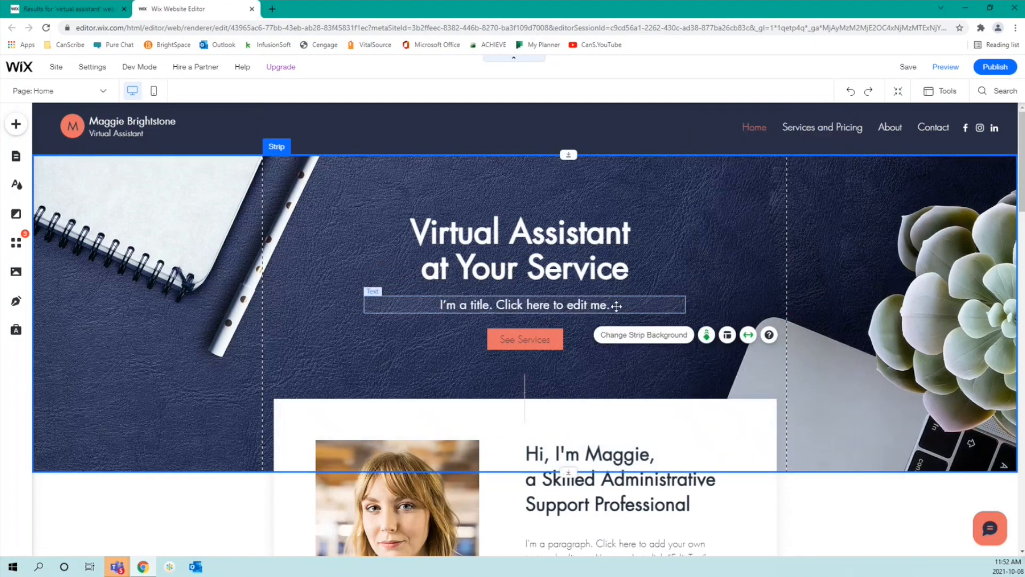
Step: Replace the hero subtitle with 'Welcome to my site! My name is' plus the owner's first name
left_click(616, 306)
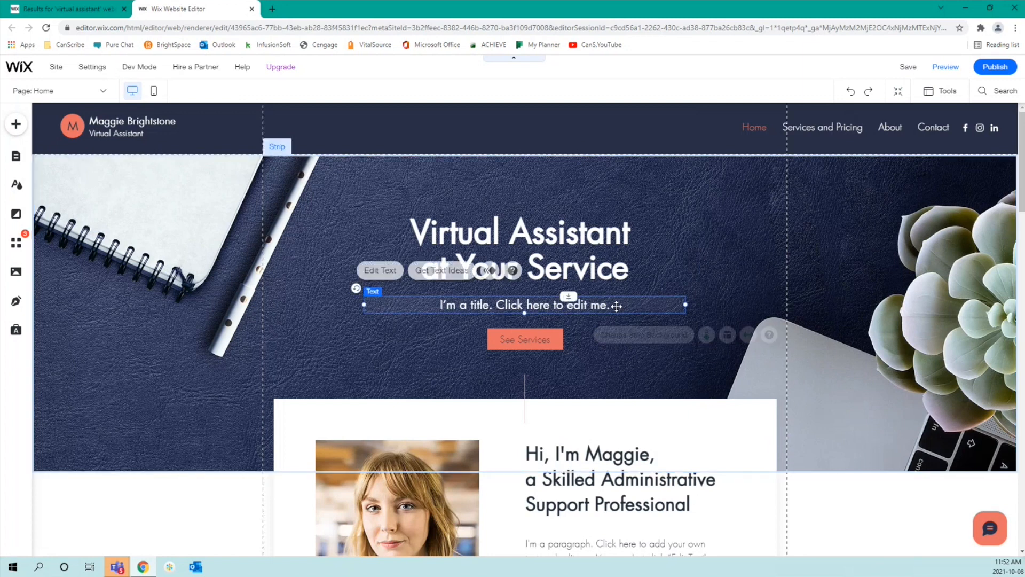
left_click(617, 303)
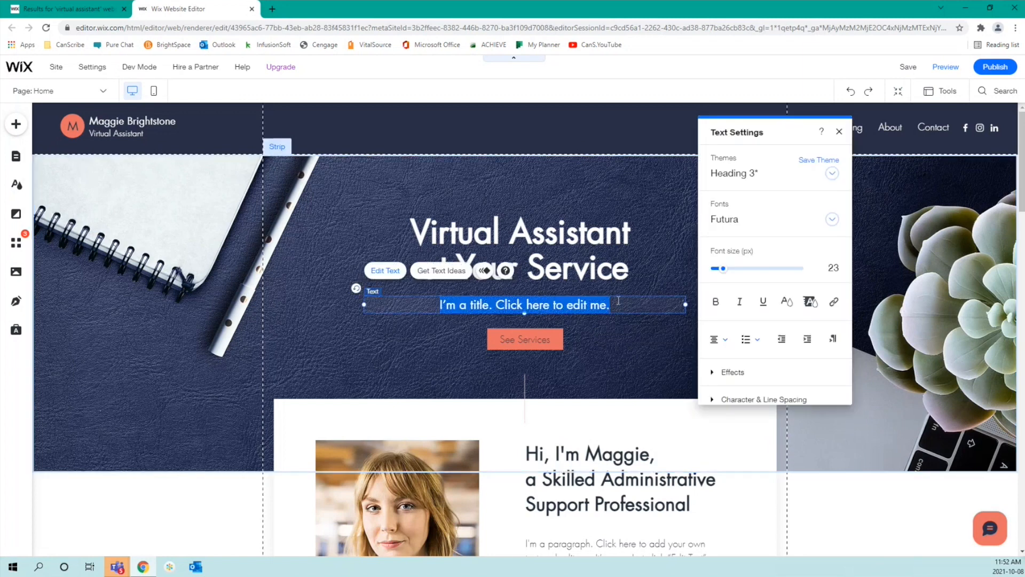
type("My s")
key("BackSpace")
key("BackSpace")
key("BackSpace")
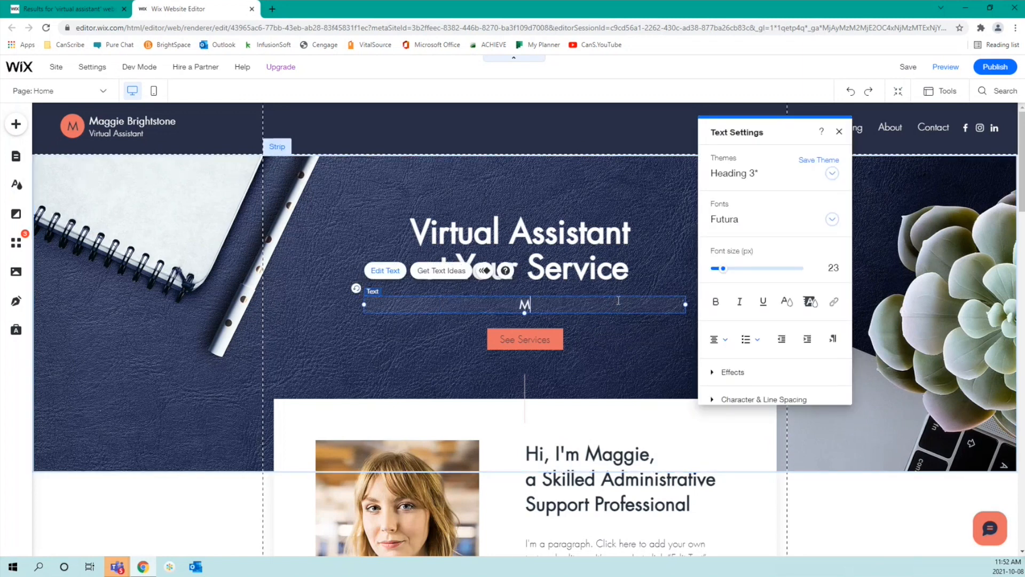
key("BackSpace")
type("Welcome to my site! My name is Megan.")
left_click(630, 344)
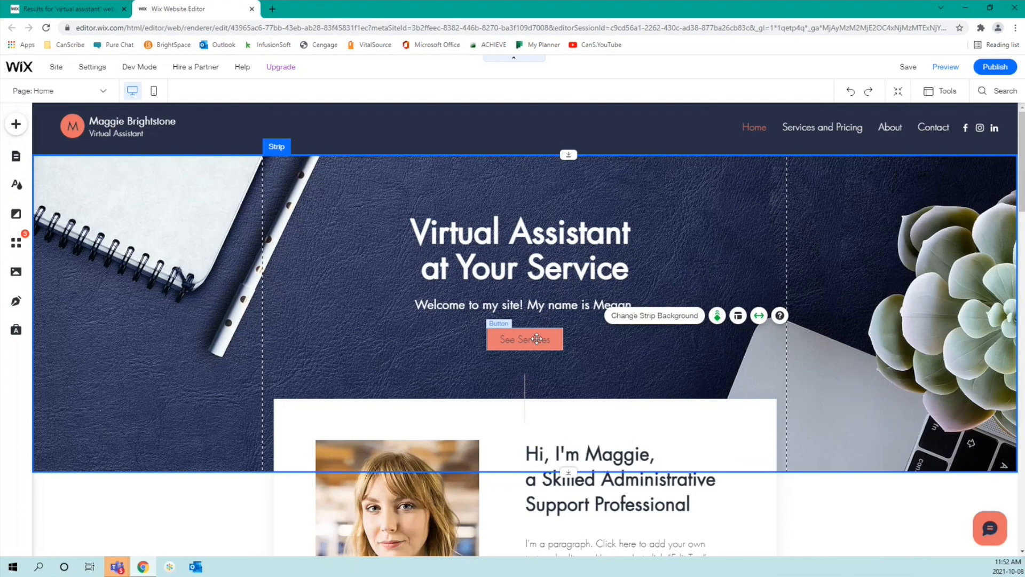
Step: Change the See Services button label to SERVICES and close Button Settings
left_click(536, 338)
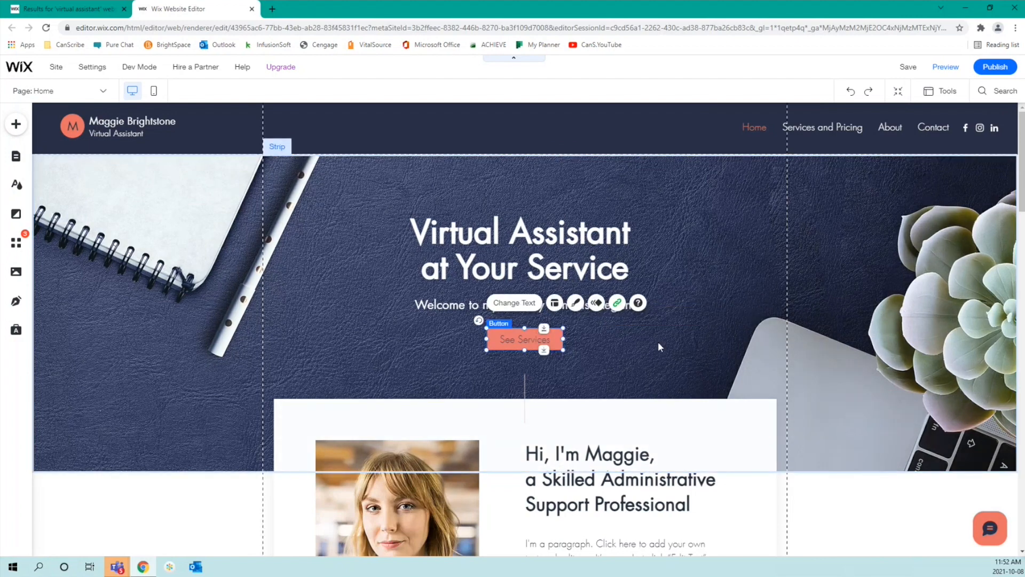
double_click(528, 339)
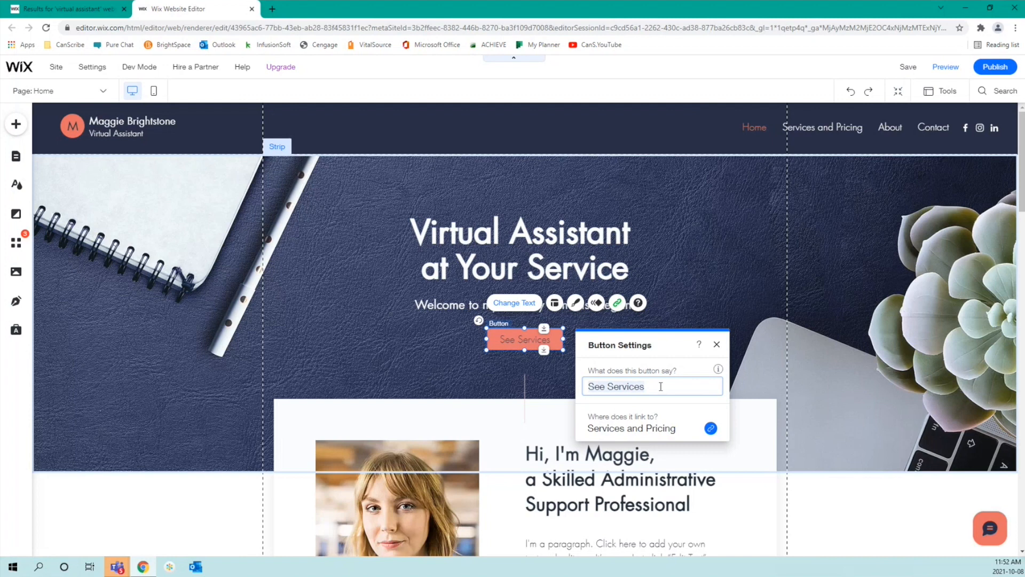
key("BackSpace")
type("Service")
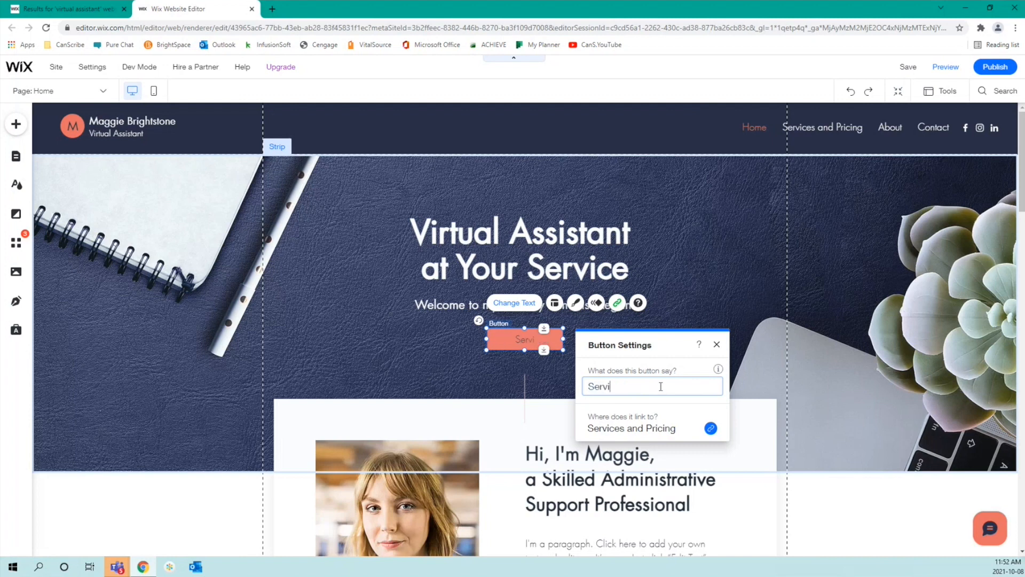
type("s")
key("BackSpace")
key("BackSpace")
key("BackSpace")
key("BackSpace")
key("BackSpace")
key("BackSpace")
key("BackSpace")
type("ERVICES")
left_click(717, 346)
left_click(718, 347)
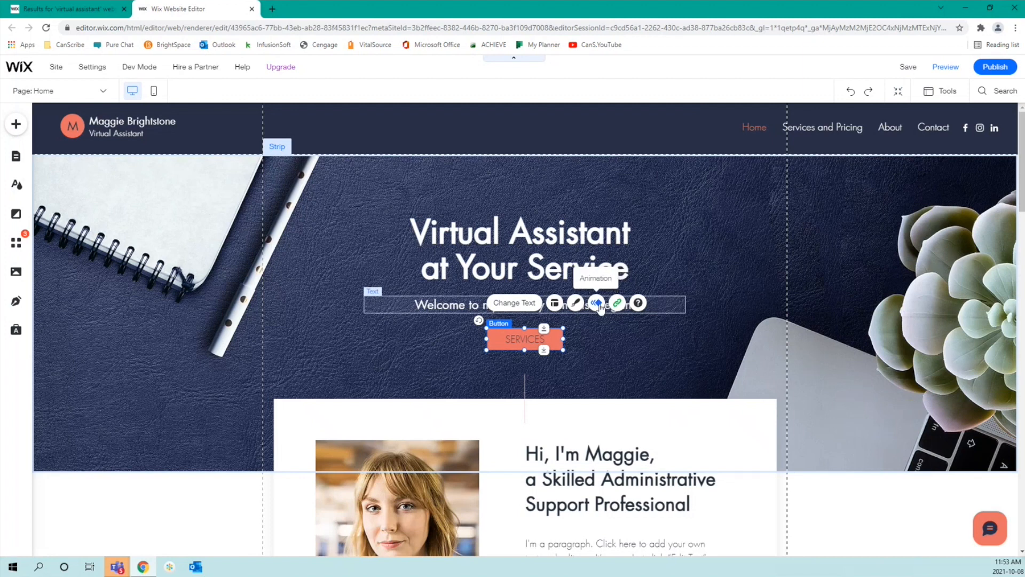
Step: Apply the Spin-In entrance animation to the SERVICES button
left_click(598, 305)
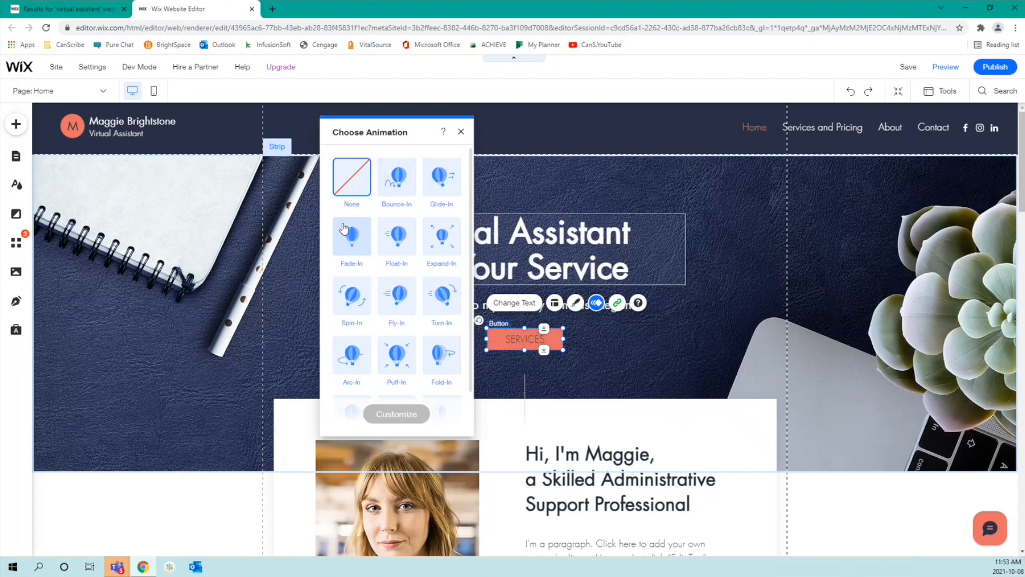
scroll(343, 228, "down", 1)
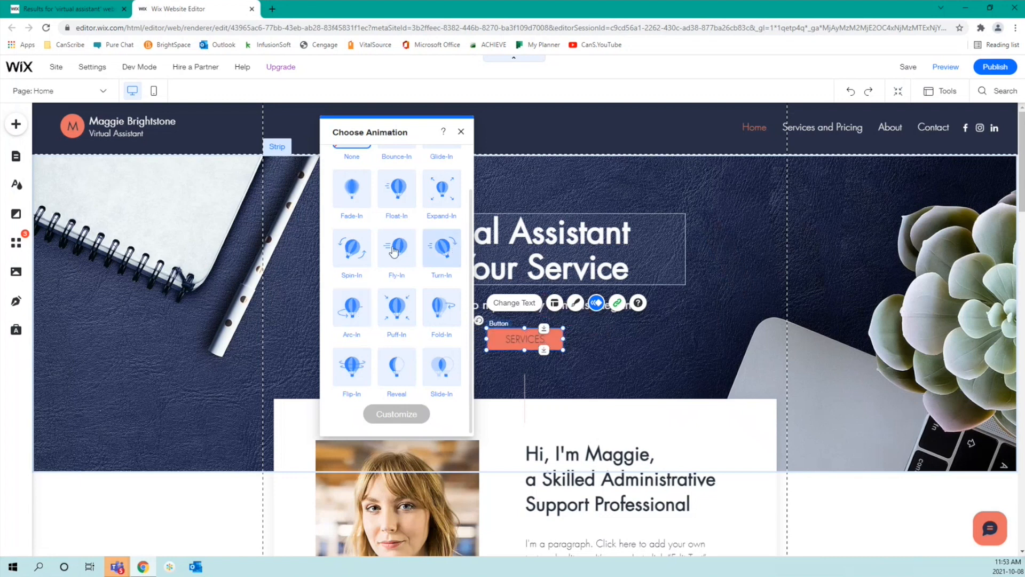
left_click(354, 265)
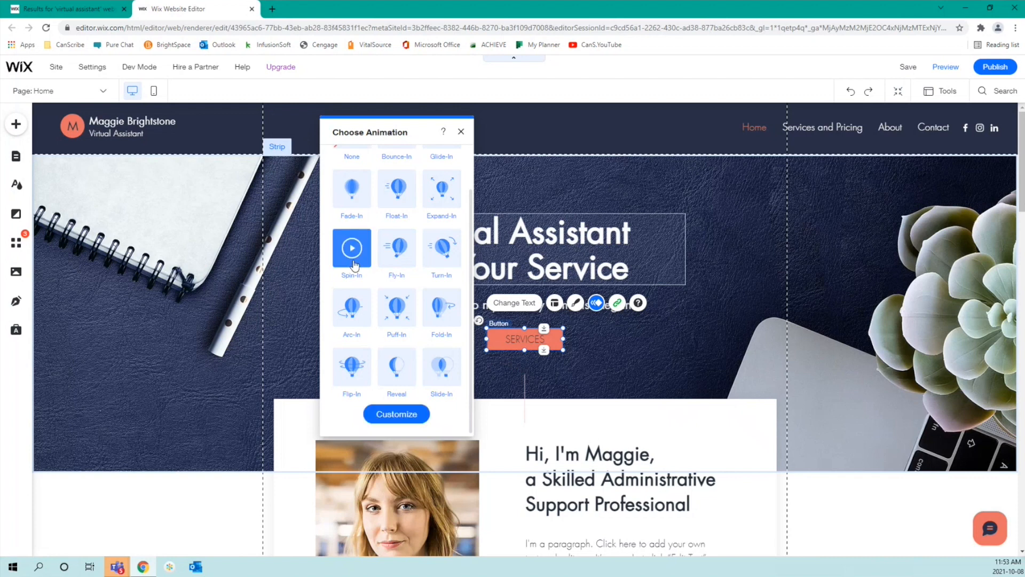
Step: Customize Spin-In to 4.25 spins and preview it on the button
left_click(406, 418)
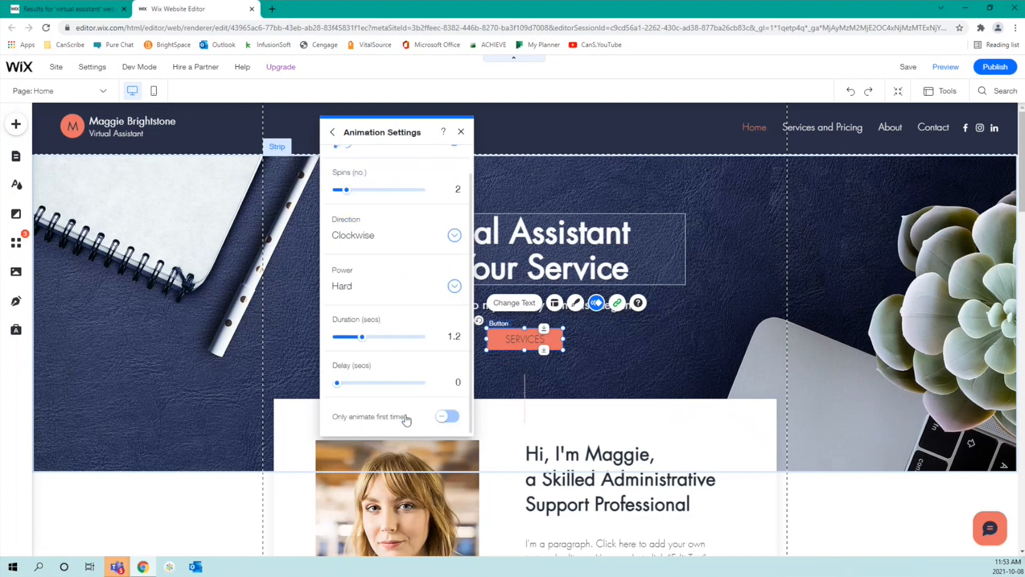
scroll(398, 243, "up", 1)
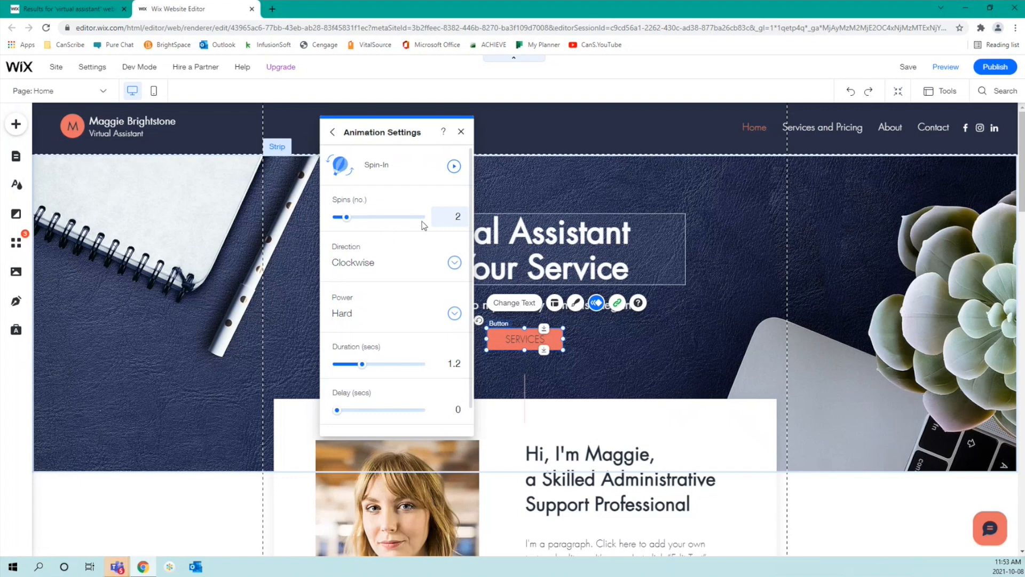
left_click_drag(349, 219, 355, 217)
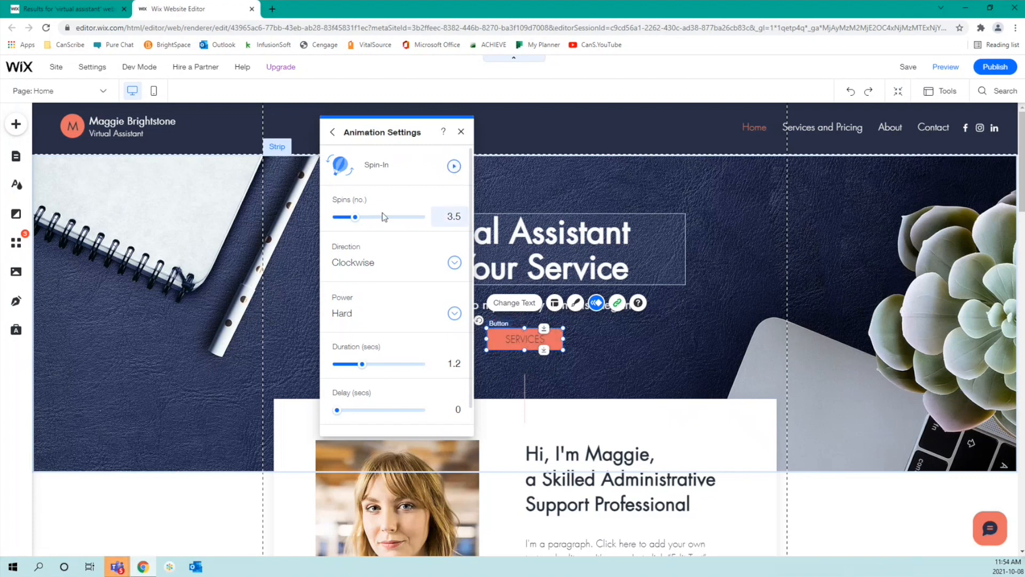
left_click_drag(356, 218, 360, 222)
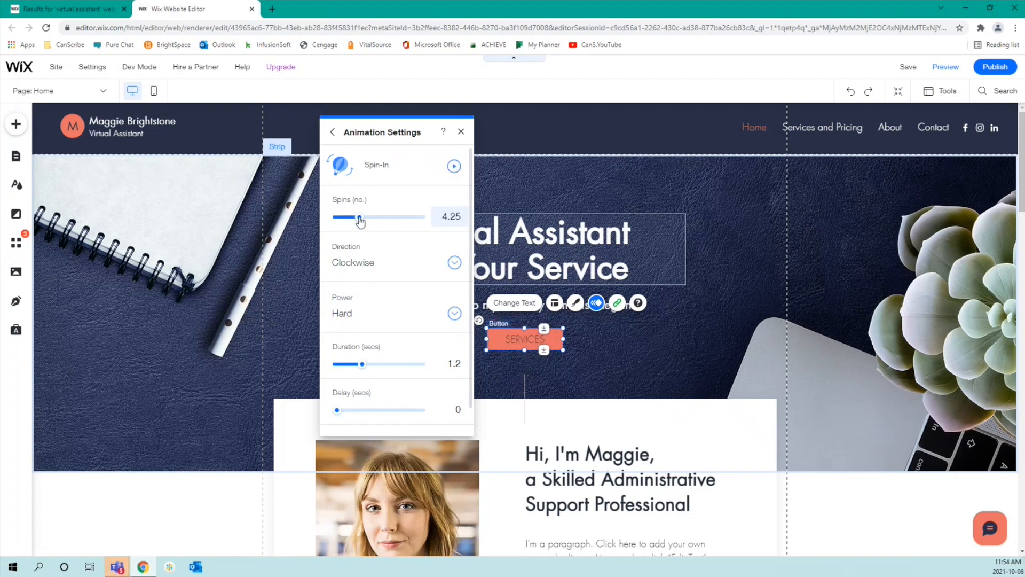
left_click(453, 167)
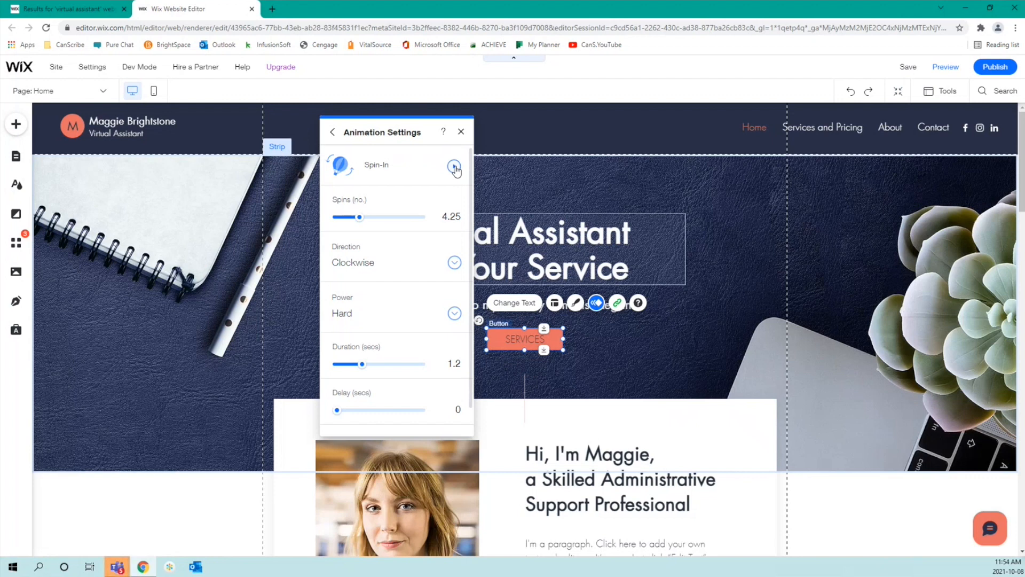
Step: Keep the spin direction clockwise, set power to Medium, and preview again
left_click(390, 265)
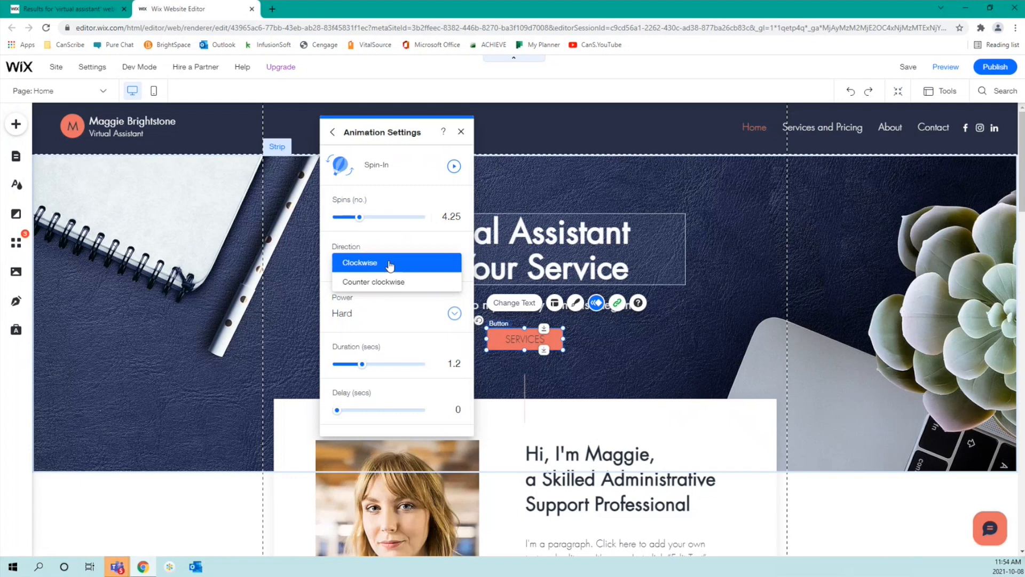
left_click(390, 264)
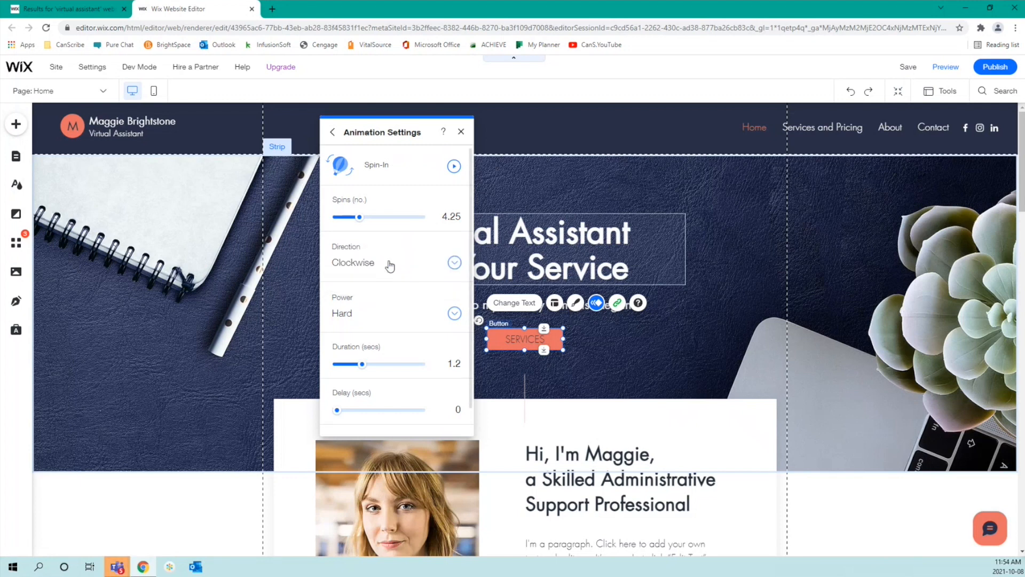
left_click(412, 323)
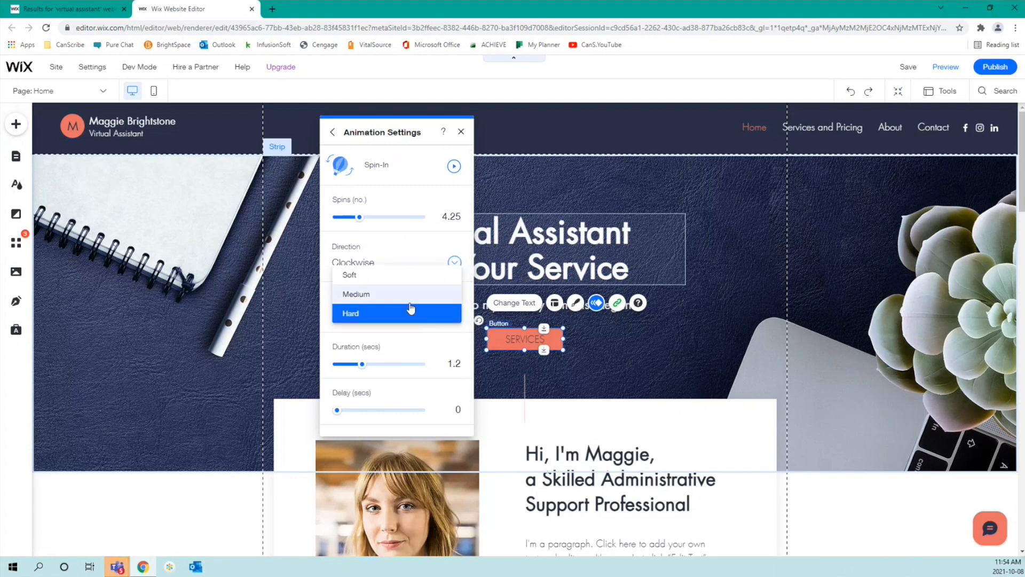
left_click(410, 296)
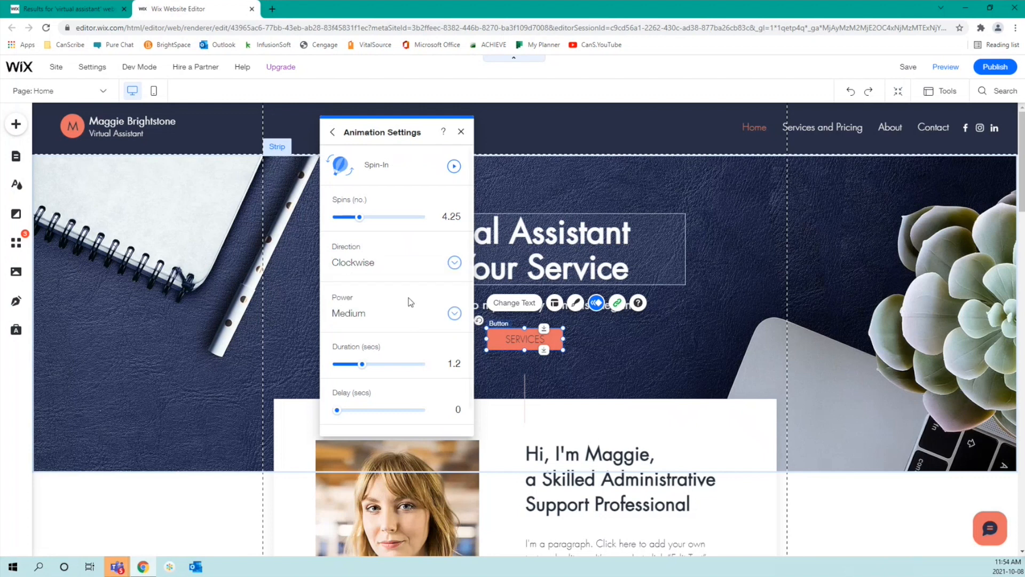
left_click(454, 167)
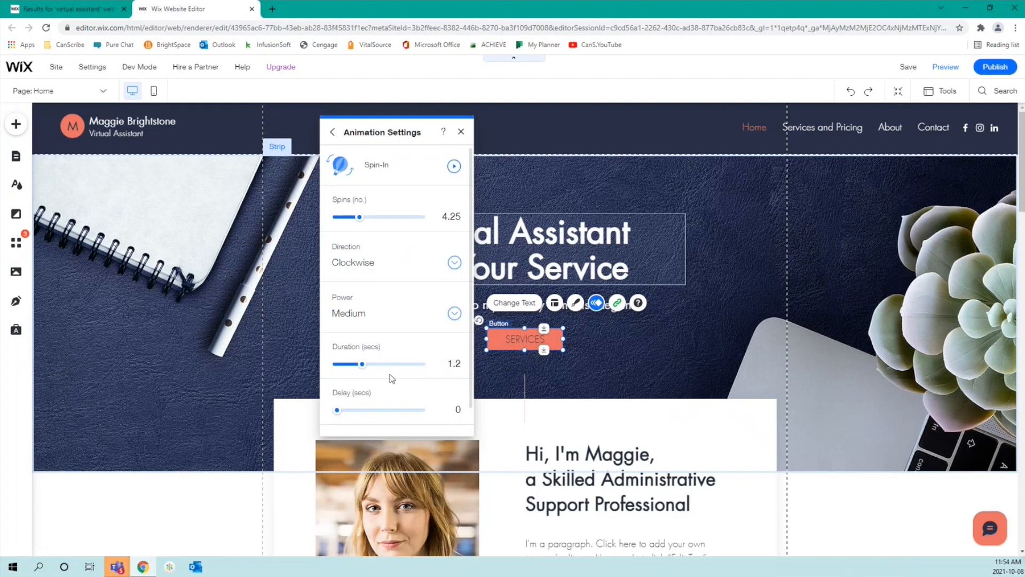
scroll(414, 309, "down", 1)
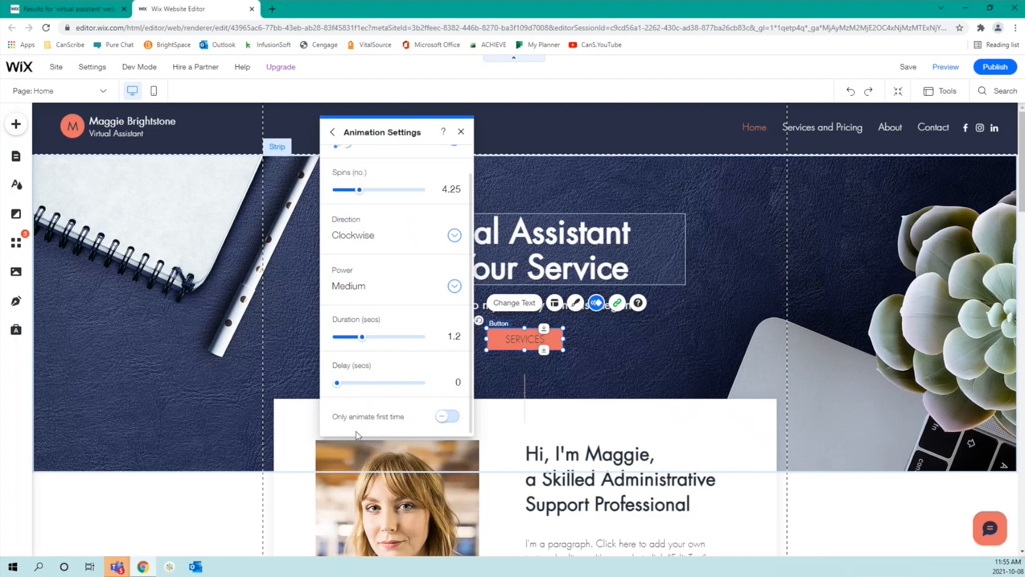
Step: Turn on 'Only animate first time' for the SERVICES button's Spin-In
left_click(453, 417)
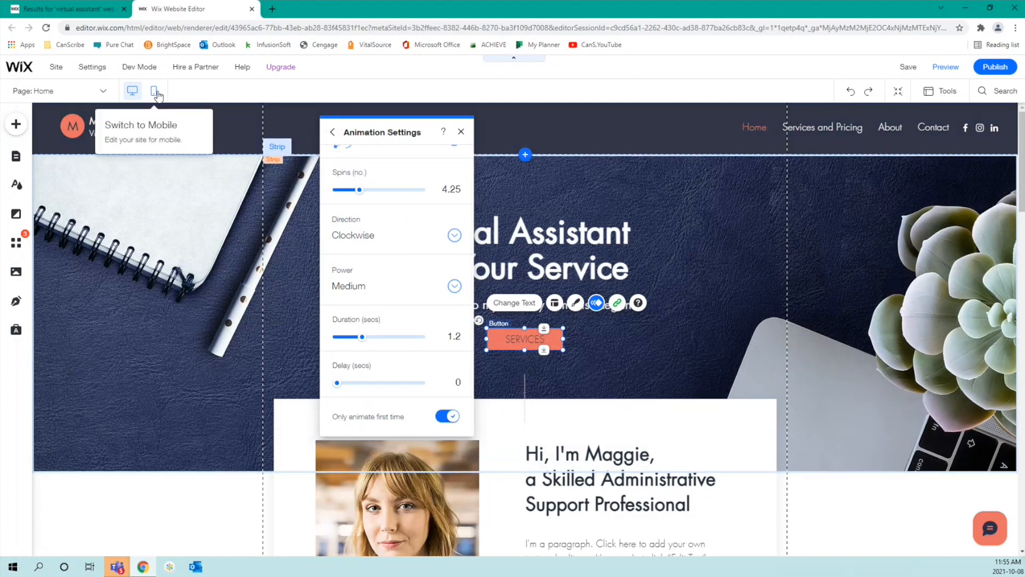
Step: Close the animation panel and reselect the SERVICES button
left_click(332, 132)
left_click(460, 131)
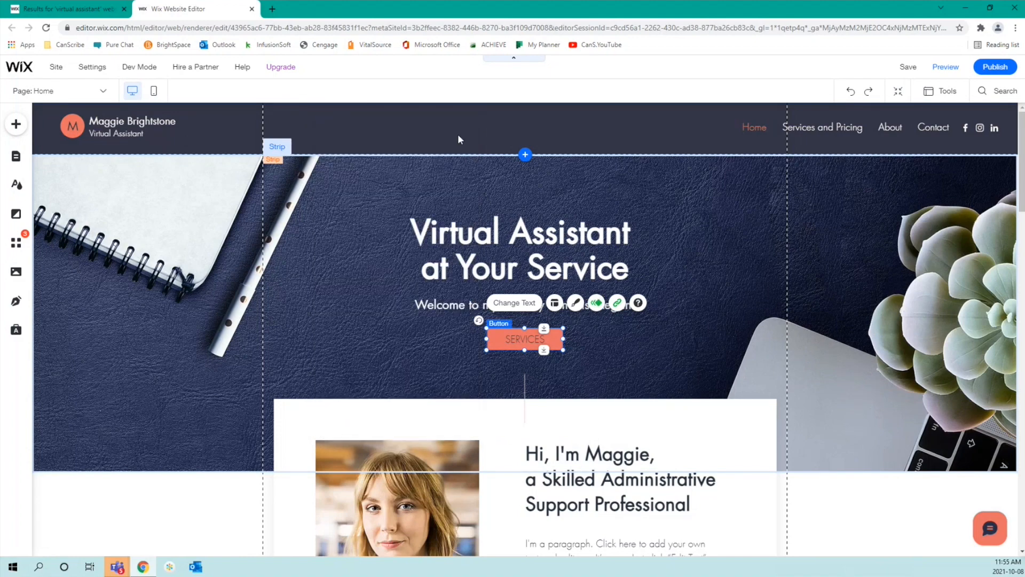
left_click(625, 358)
left_click(550, 341)
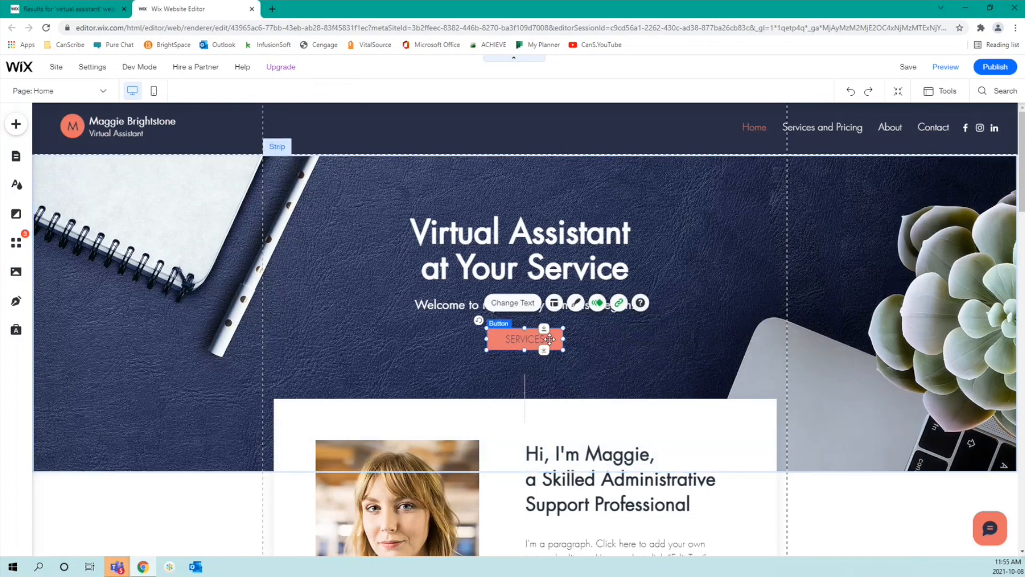
Step: Apply the round coral SHOP style from the button Design gallery
left_click(574, 303)
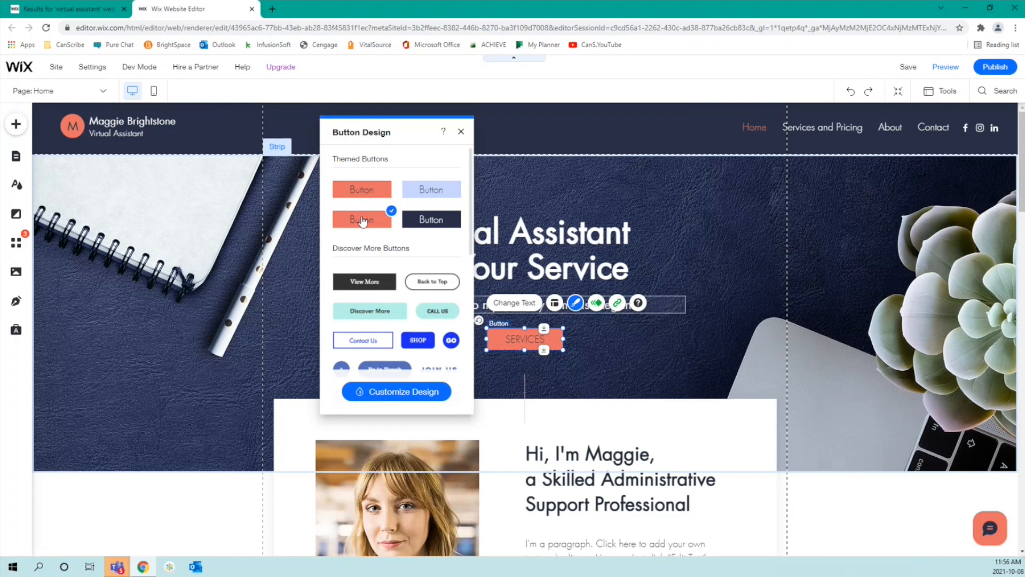
scroll(365, 241, "down", 2)
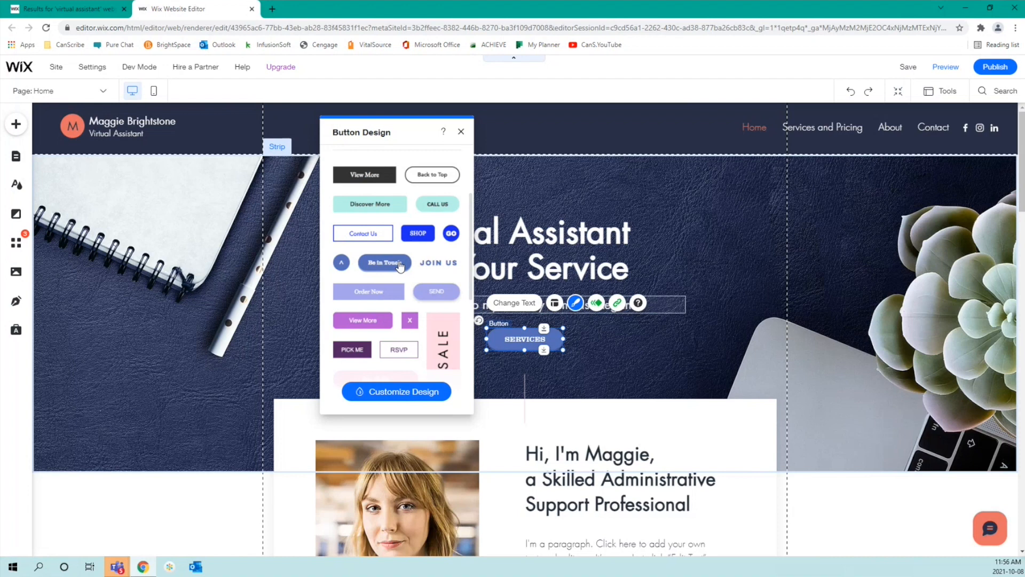
scroll(402, 238, "down", 5)
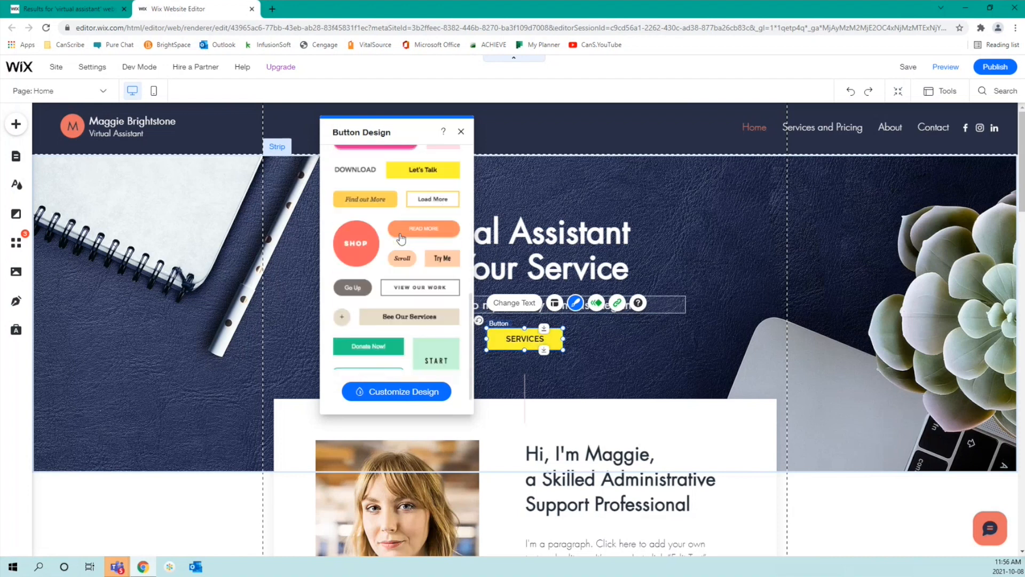
scroll(402, 239, "down", 1)
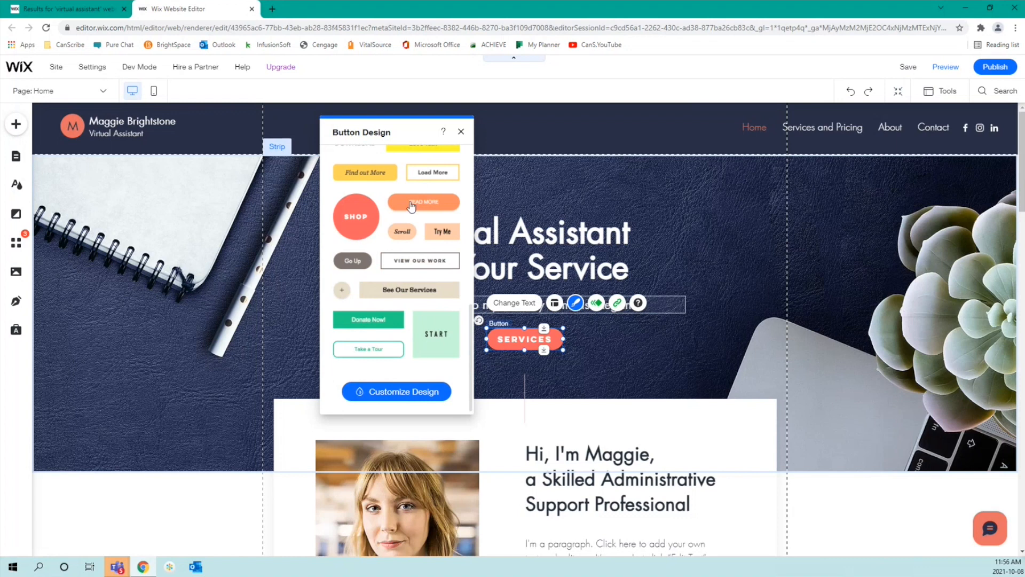
left_click(356, 226)
Step: Try the design presets and settle on the first pill-shaped preset for SERVICES
left_click(411, 393)
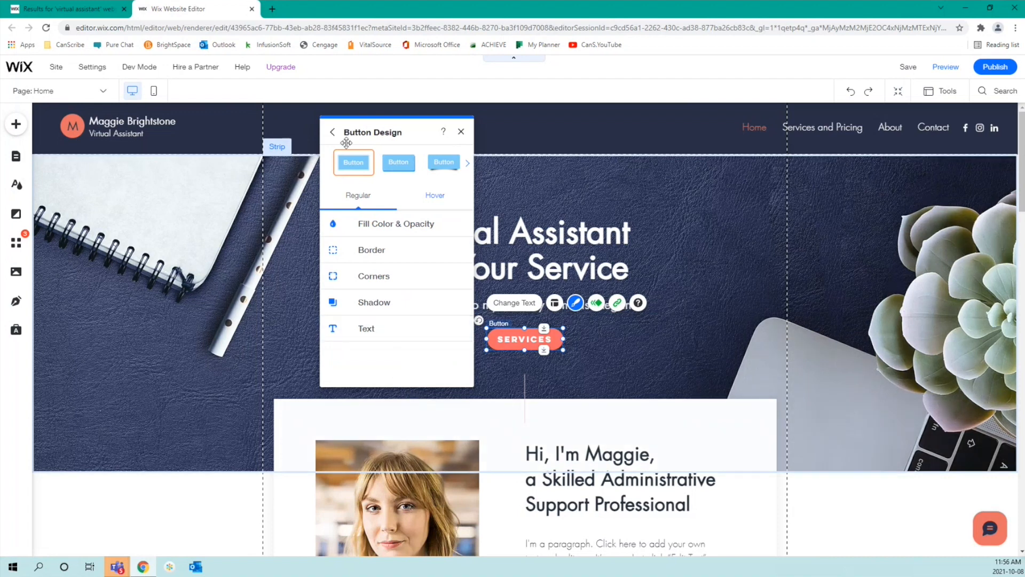
left_click(399, 170)
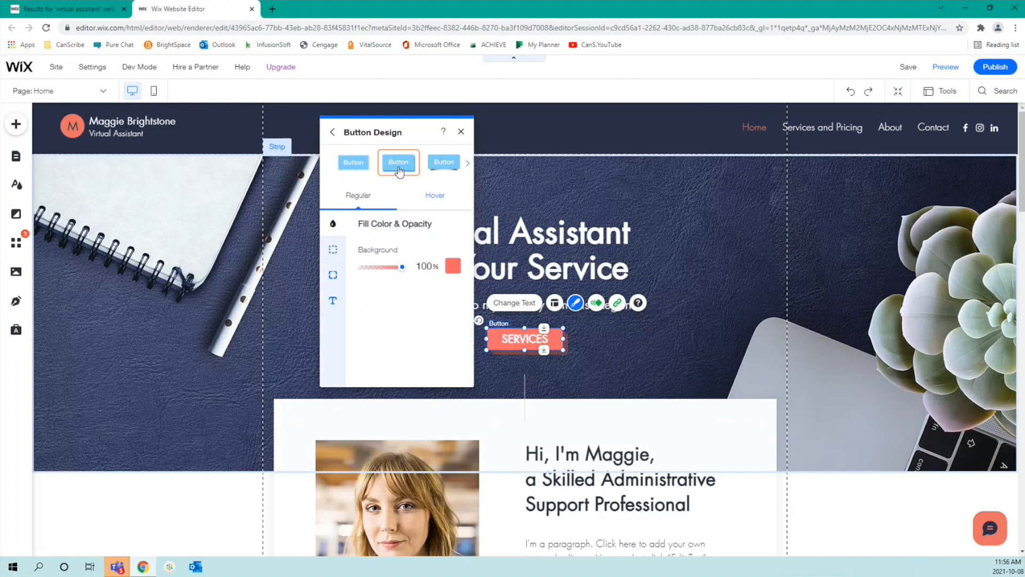
left_click(435, 165)
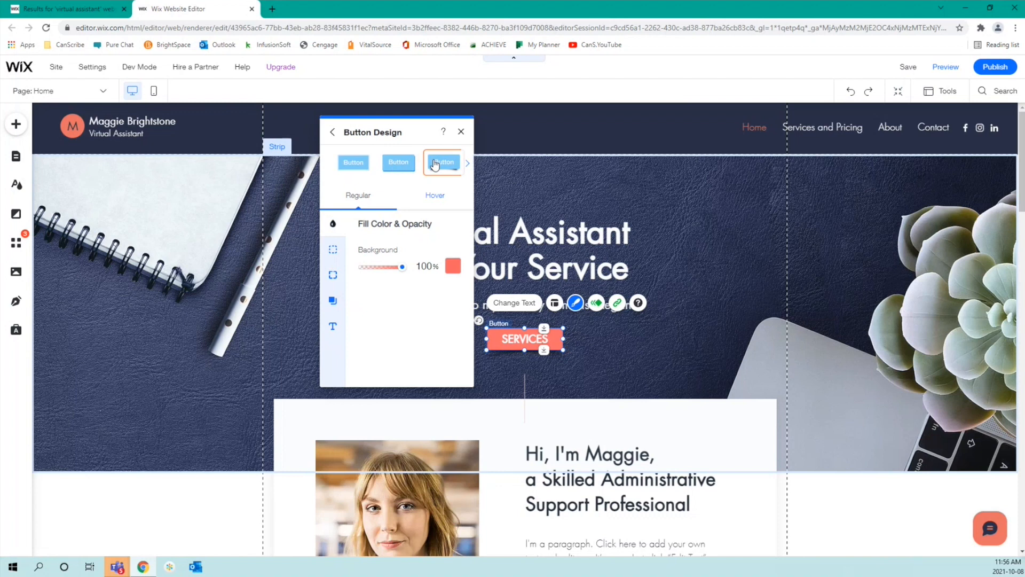
left_click(468, 165)
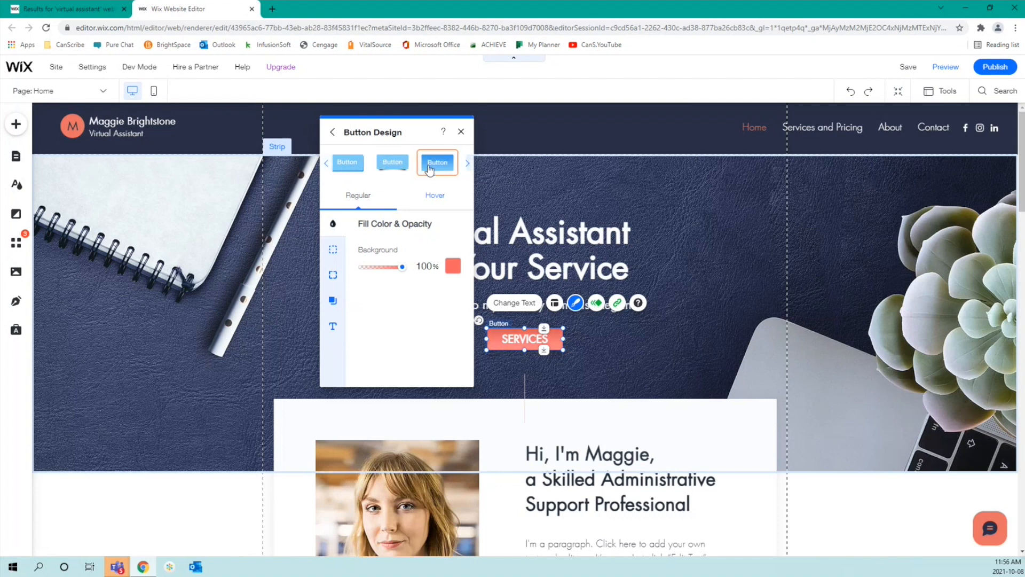
left_click(326, 167)
left_click(351, 163)
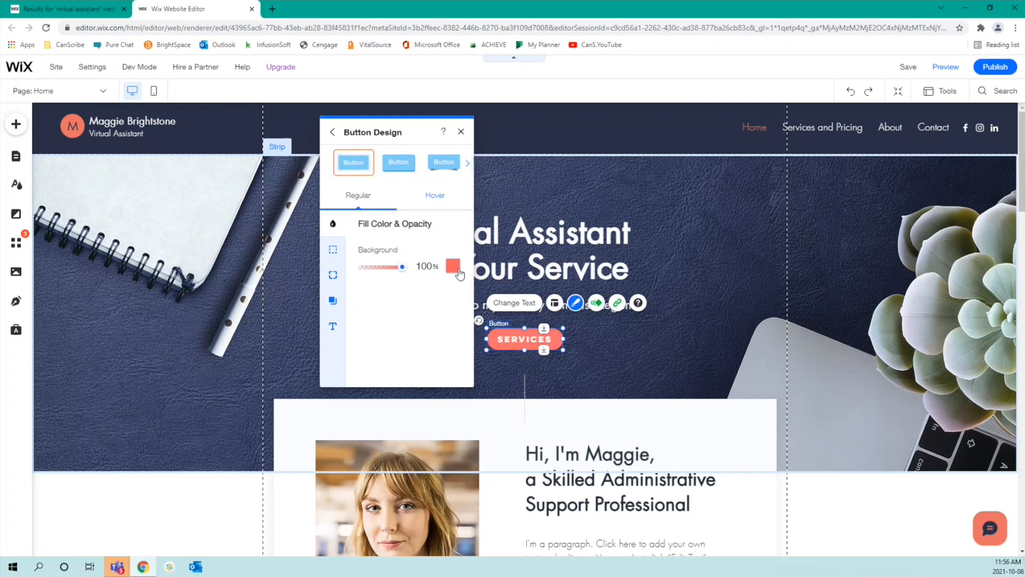
Step: Check the background colour picker, cancel the custom colour, keeping coral #FE6161
left_click(452, 266)
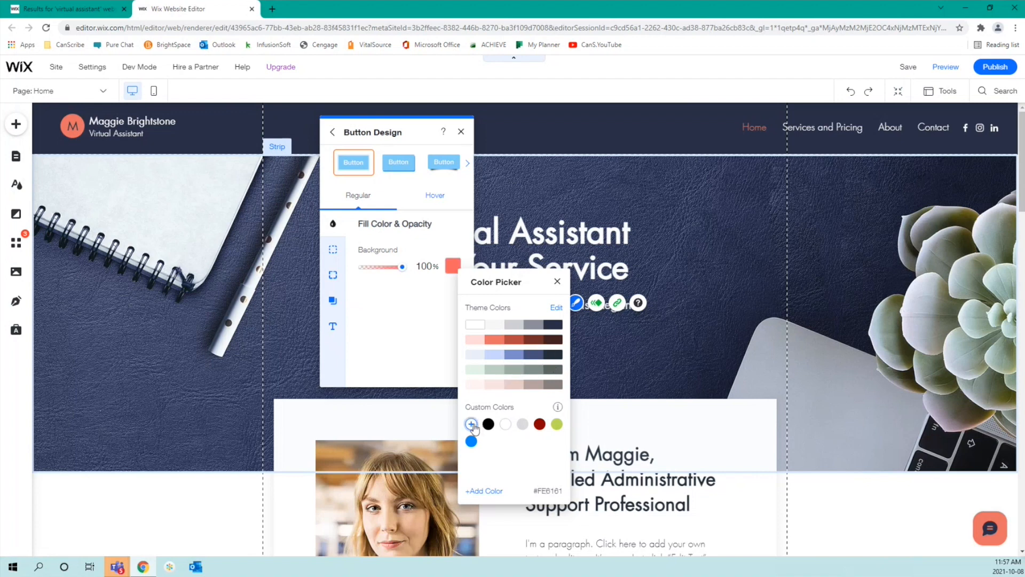
left_click(471, 424)
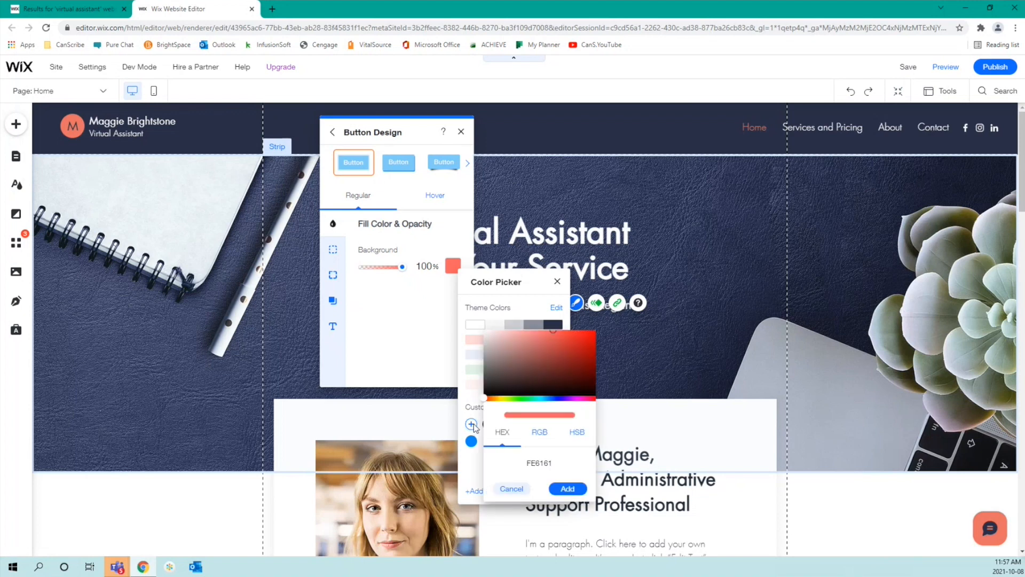
left_click(542, 463)
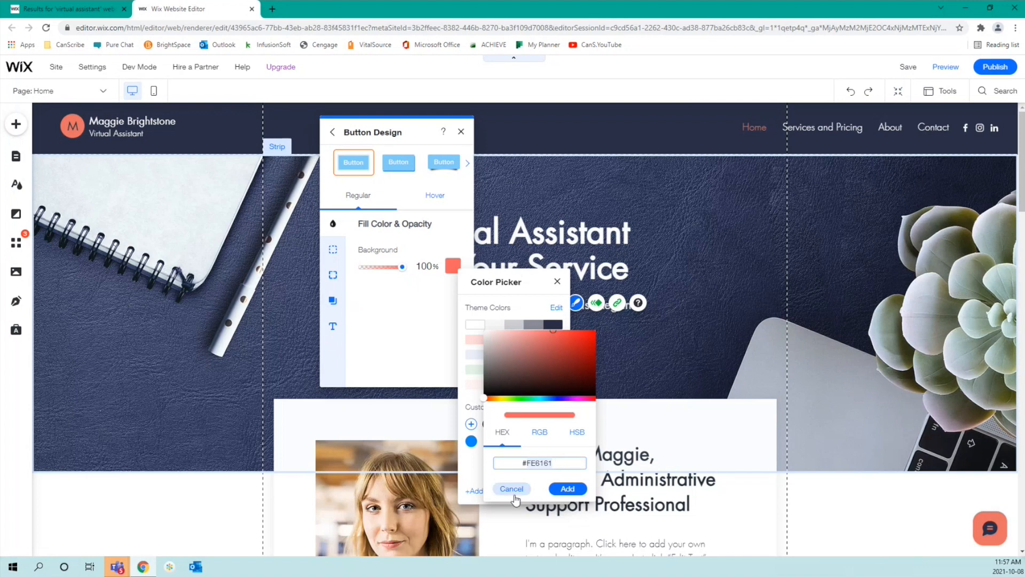
left_click(513, 489)
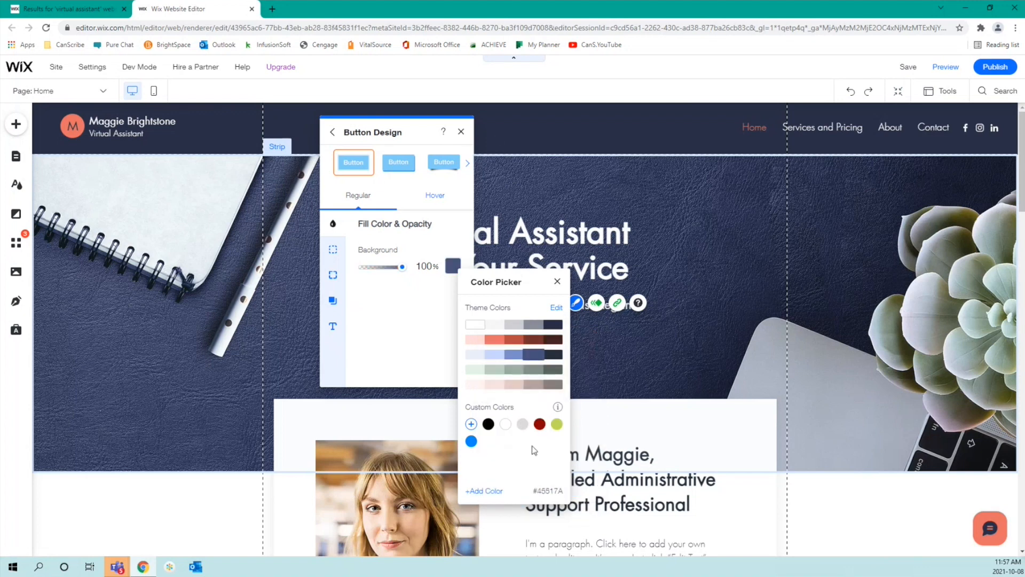
left_click(558, 281)
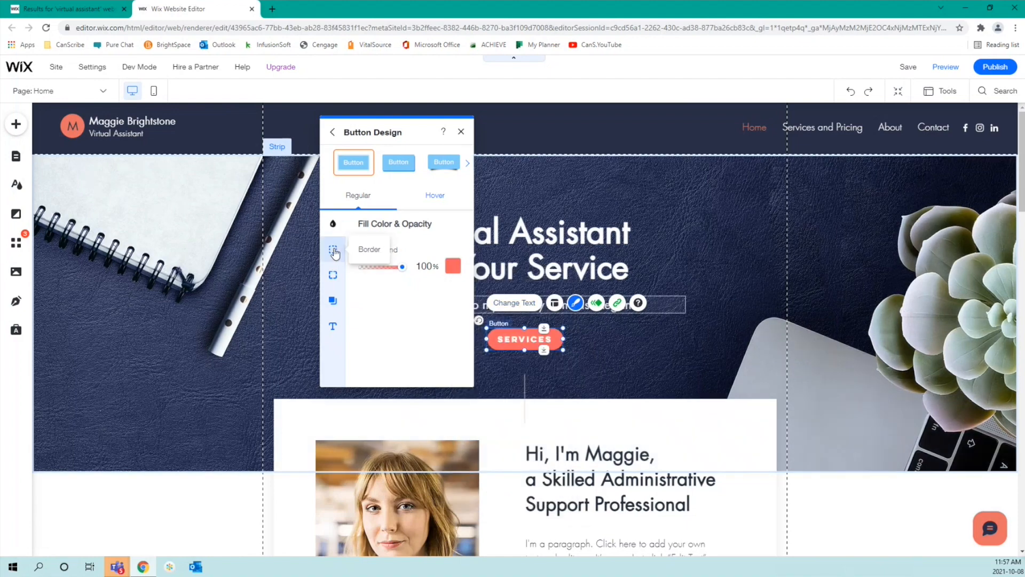
left_click(333, 251)
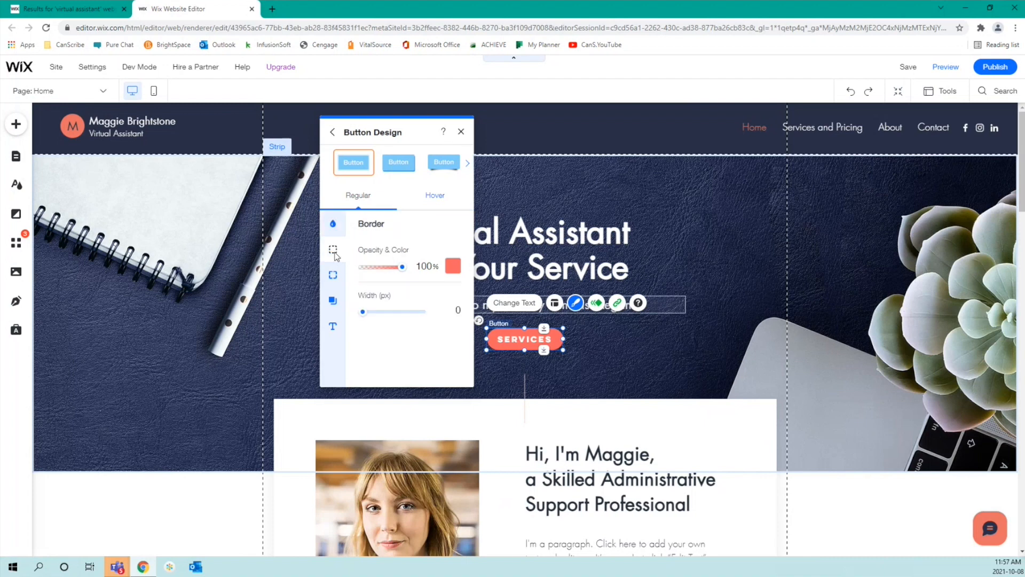
left_click(333, 276)
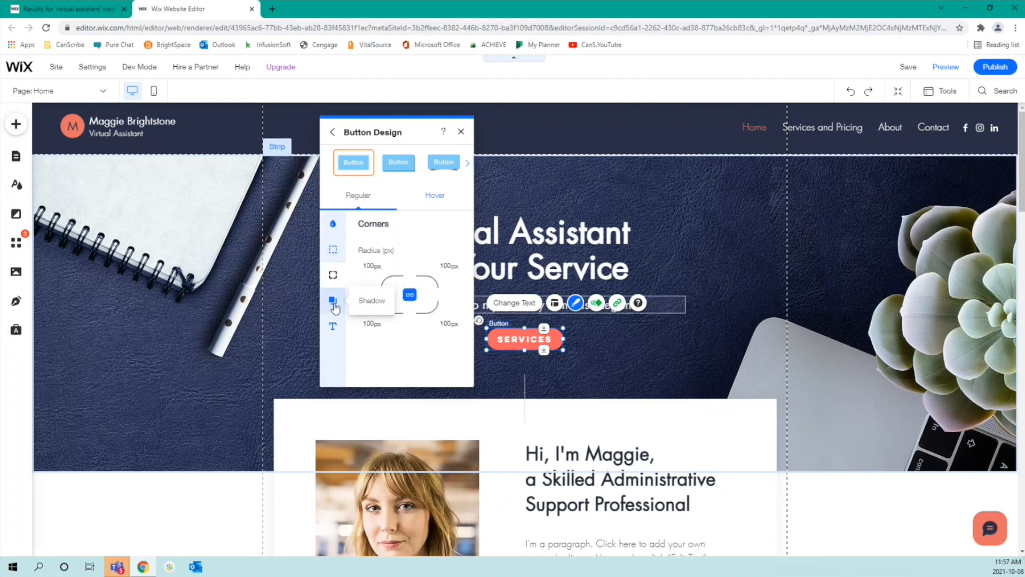
left_click(334, 302)
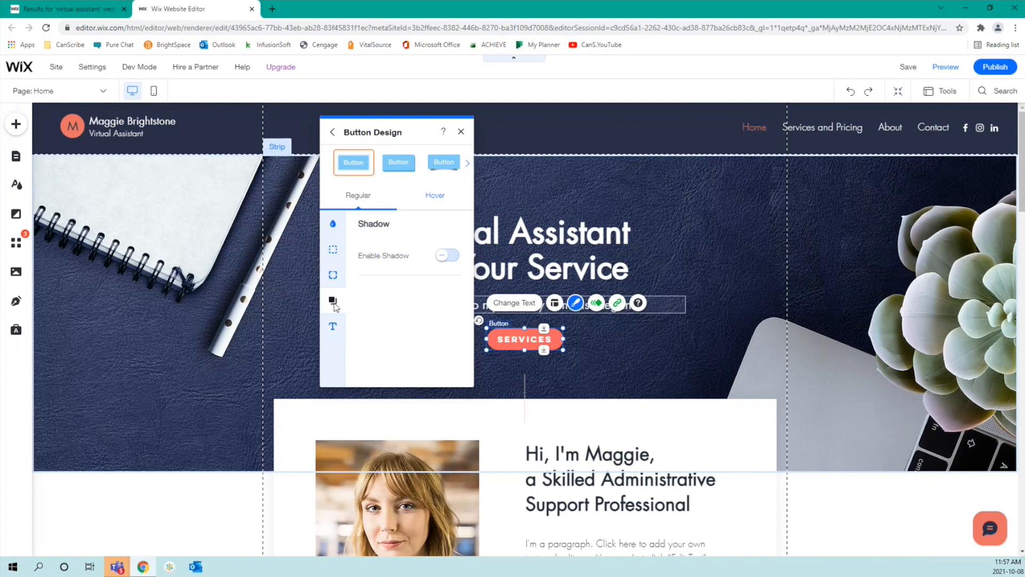
left_click(332, 326)
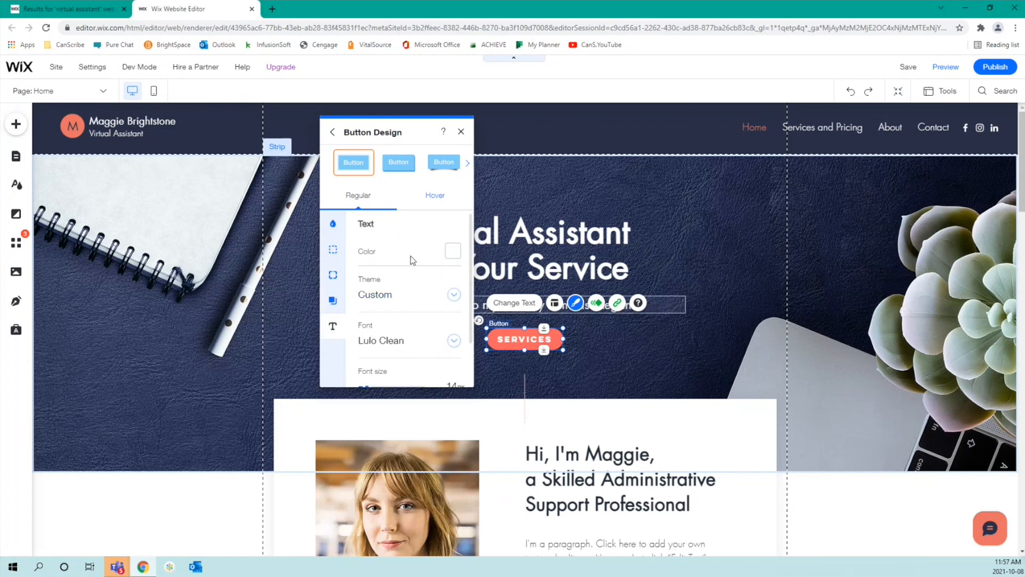
scroll(411, 255, "down", 1)
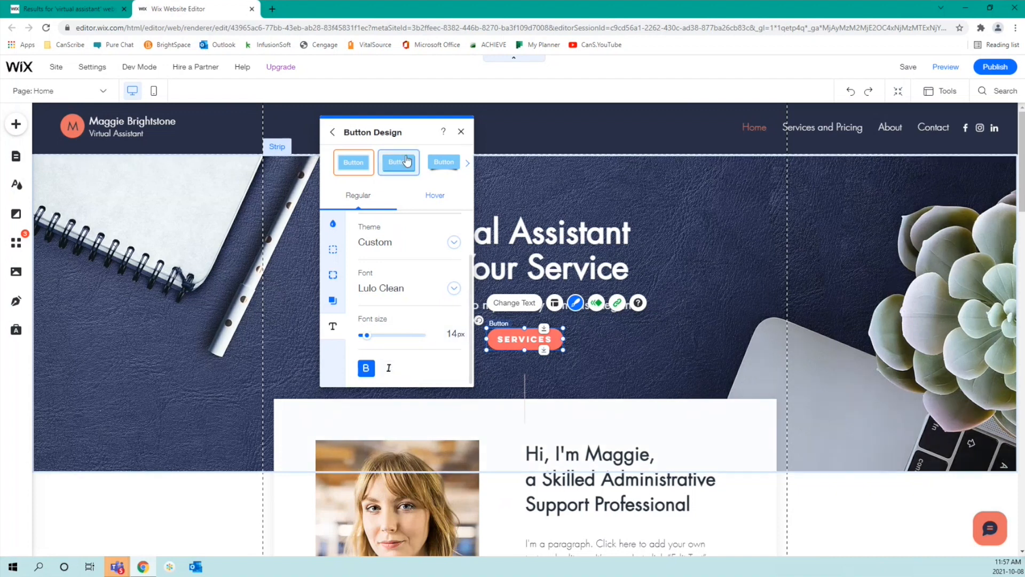
Step: Set the SERVICES button's hover text colour to the dark-blue theme colour #45517A
left_click(429, 196)
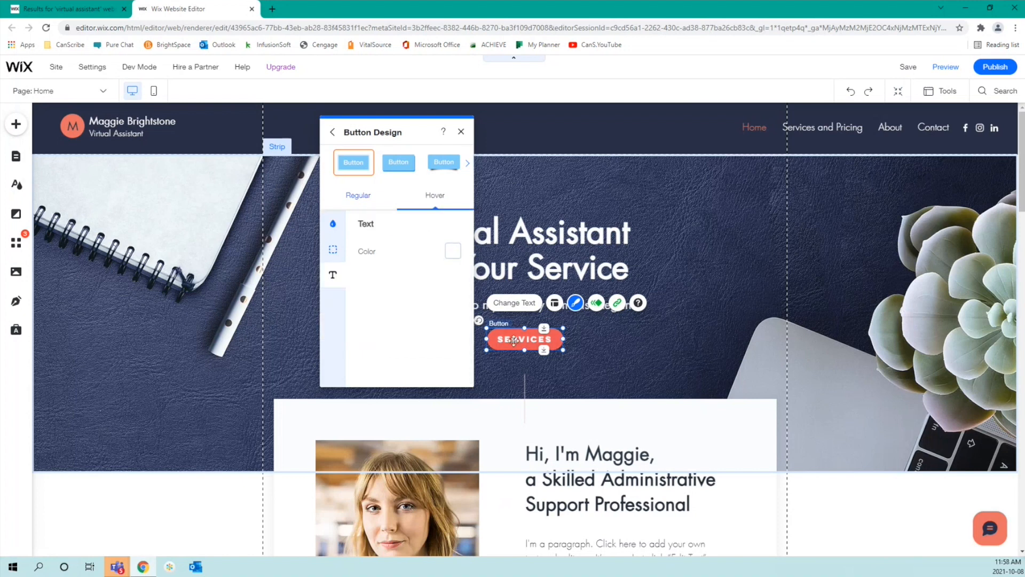
left_click(453, 252)
left_click(353, 226)
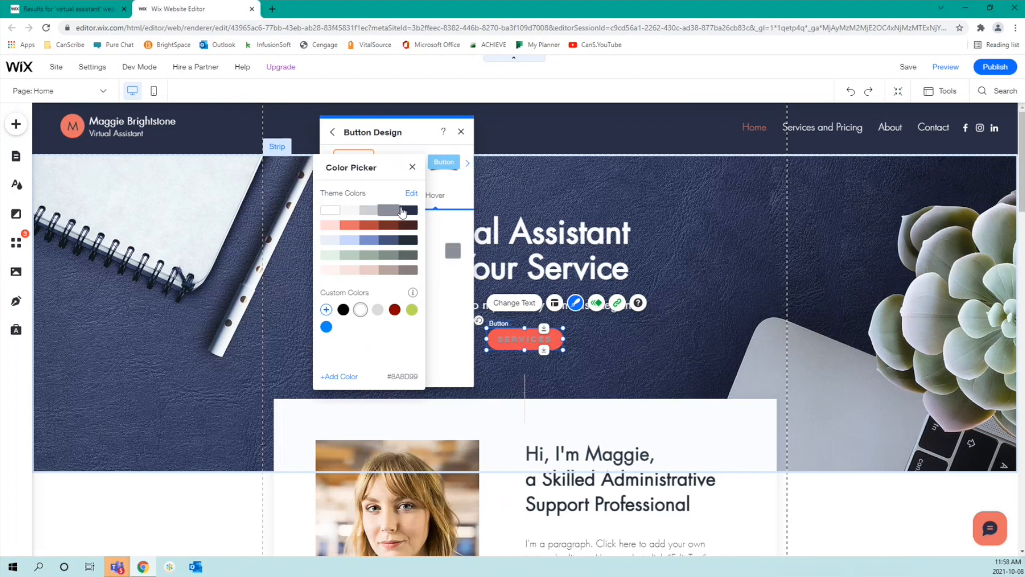
left_click(389, 242)
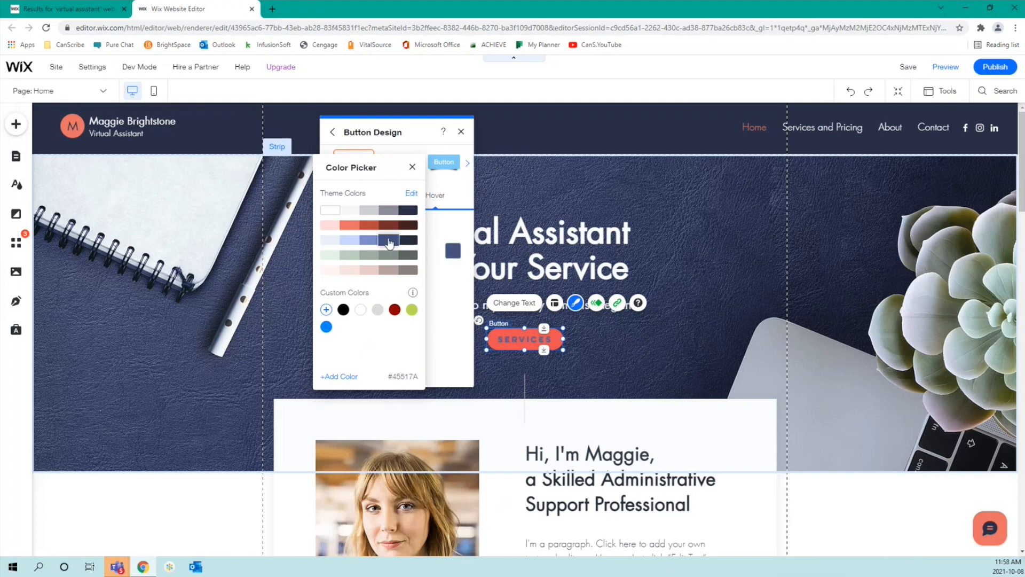
left_click(413, 167)
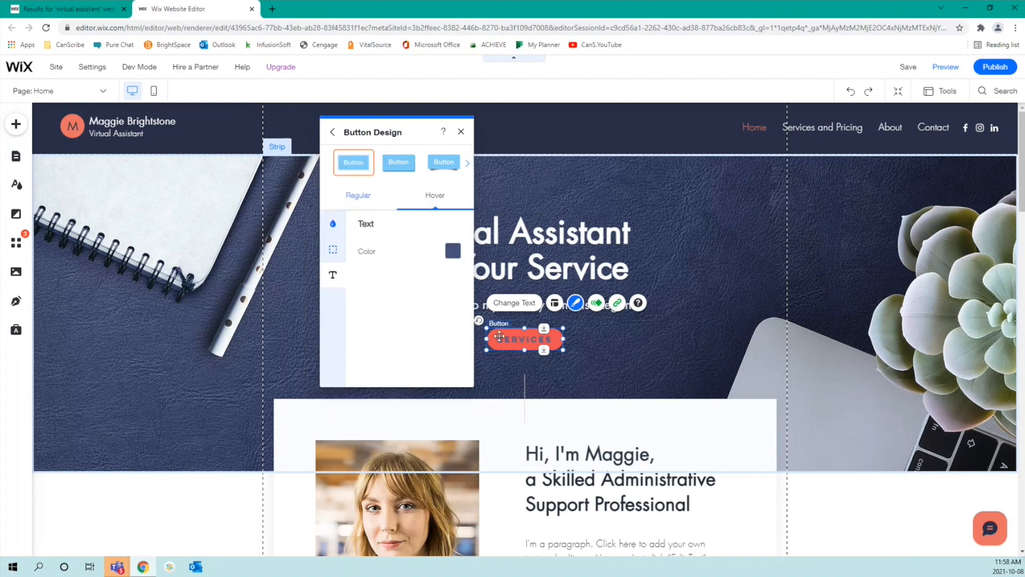
Step: Compare the Regular and Hover states, including the hover fill, and exit the detailed design settings
left_click(375, 203)
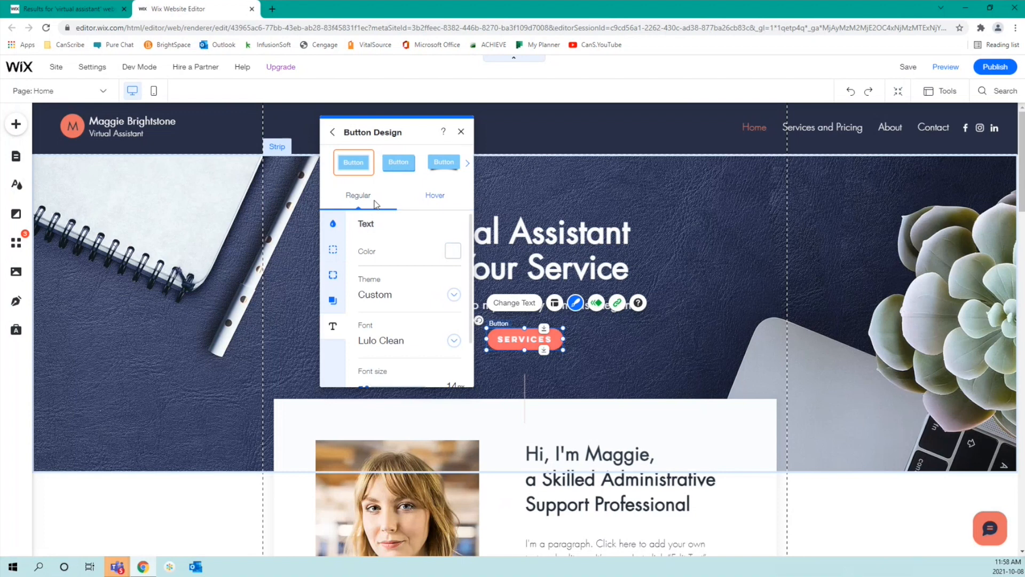
left_click(419, 199)
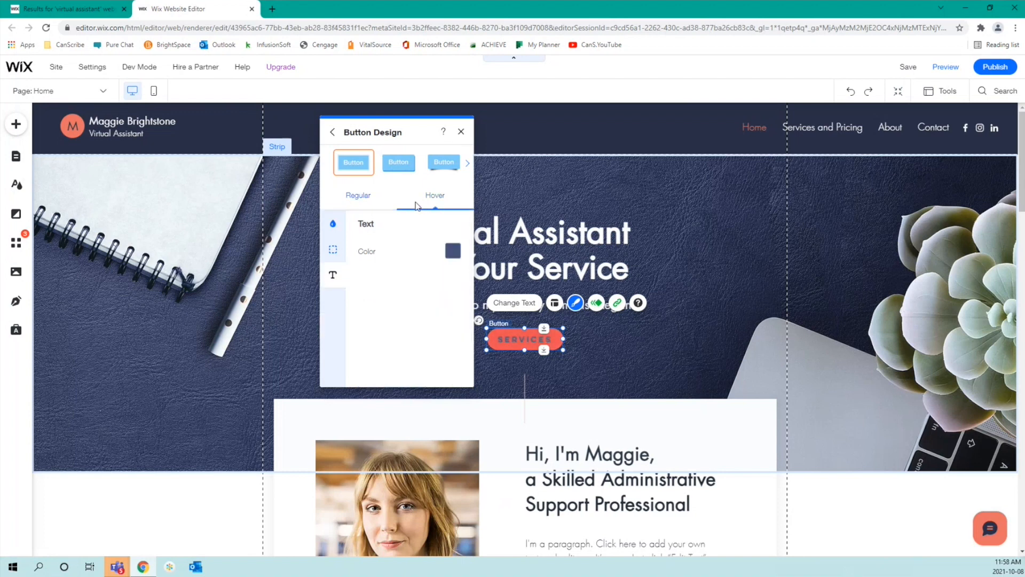
left_click(333, 225)
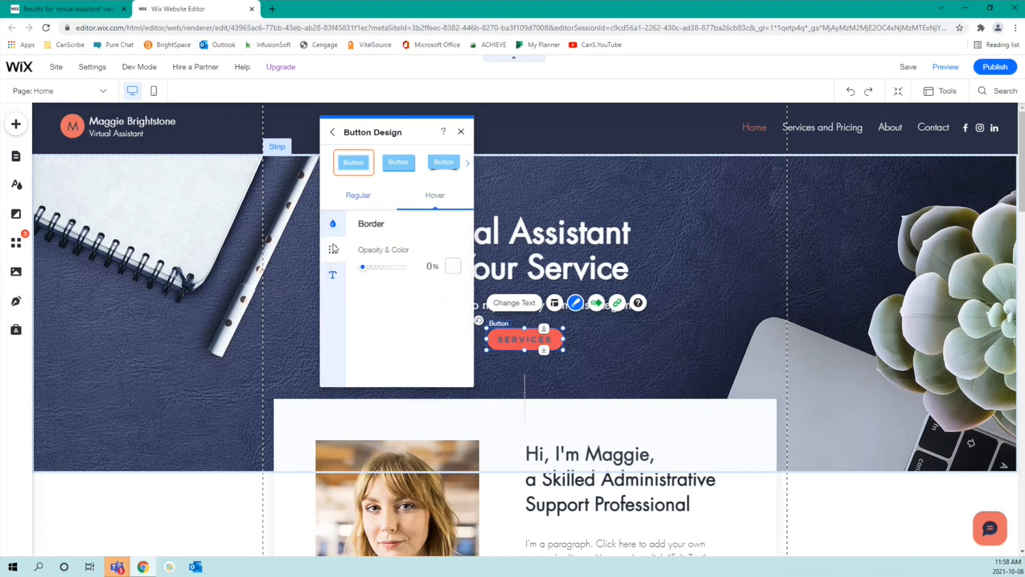
left_click(350, 197)
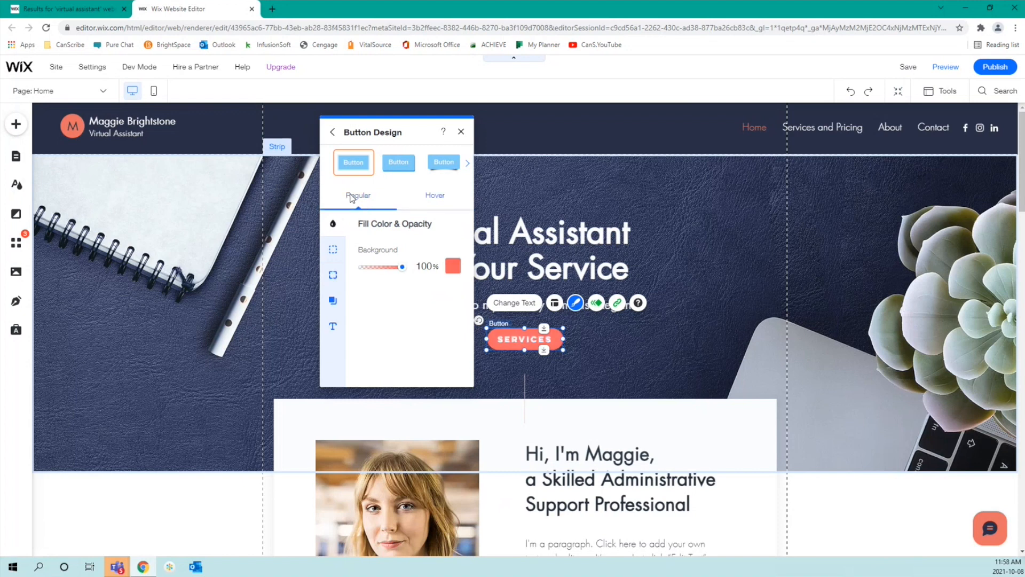
left_click(334, 134)
Step: Leave Button Design, test left and right alignment, and keep the SERVICES label centred
left_click(461, 132)
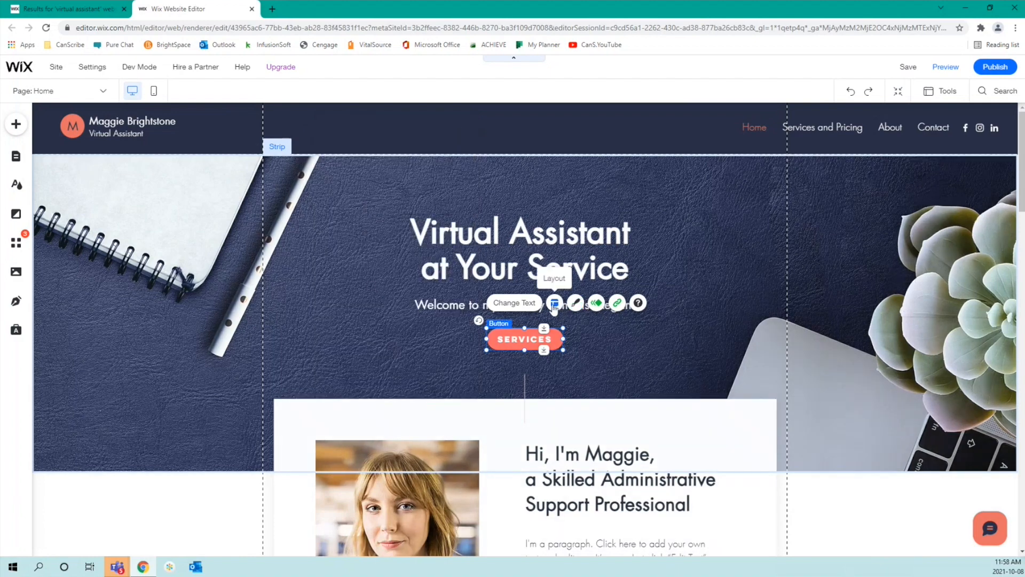
left_click(555, 305)
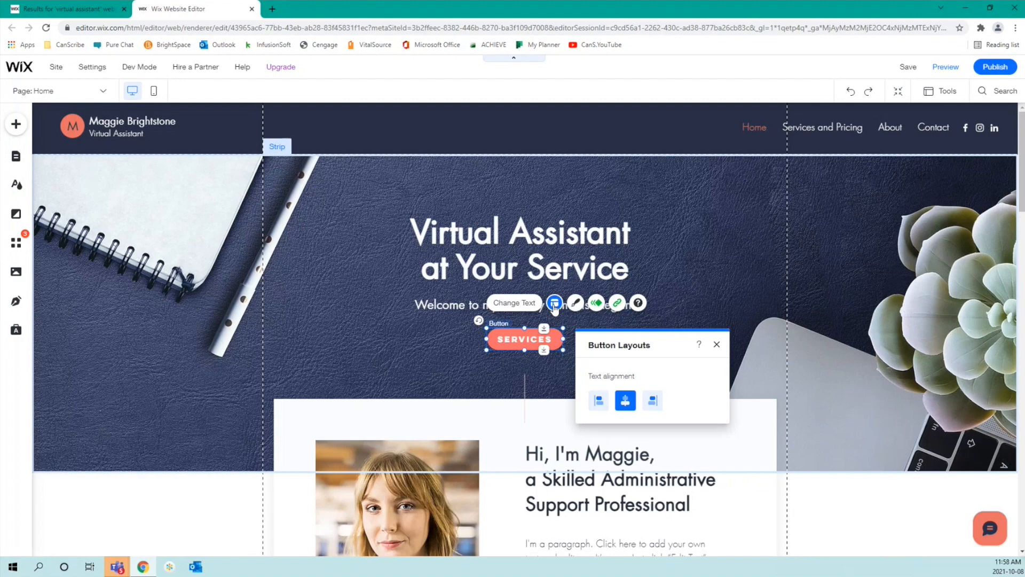
left_click(602, 409)
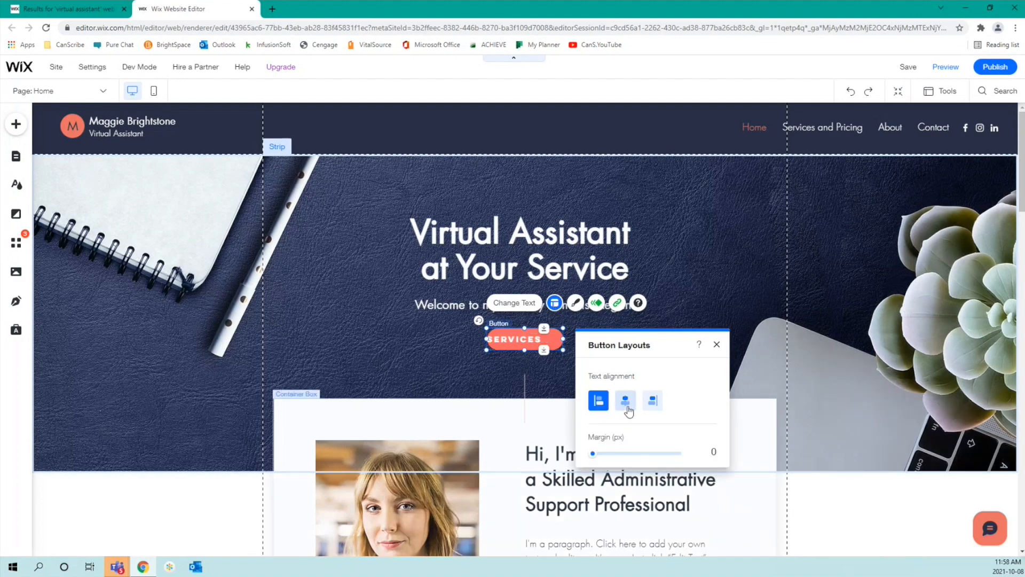
left_click(626, 407)
left_click(654, 401)
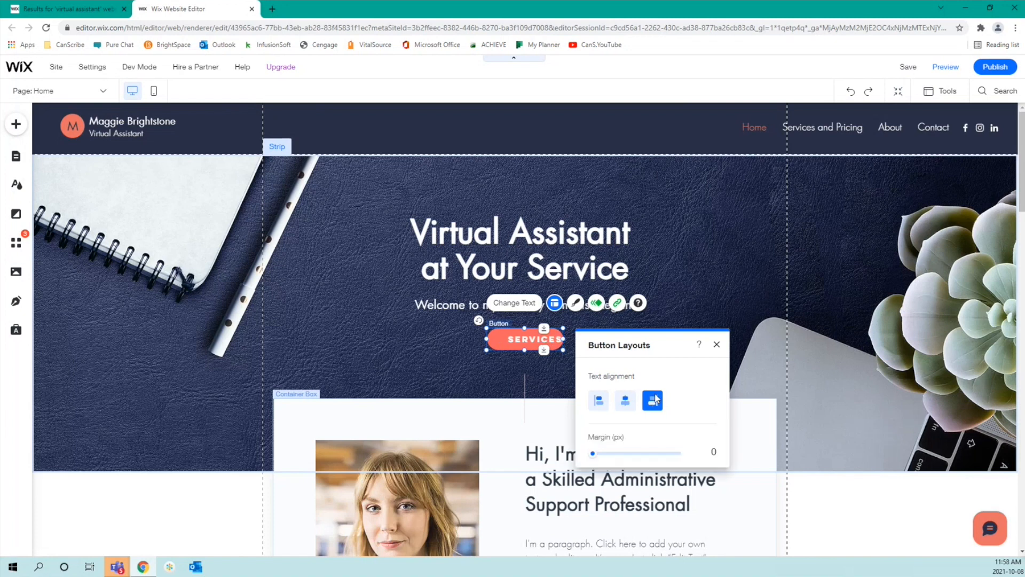
left_click(628, 405)
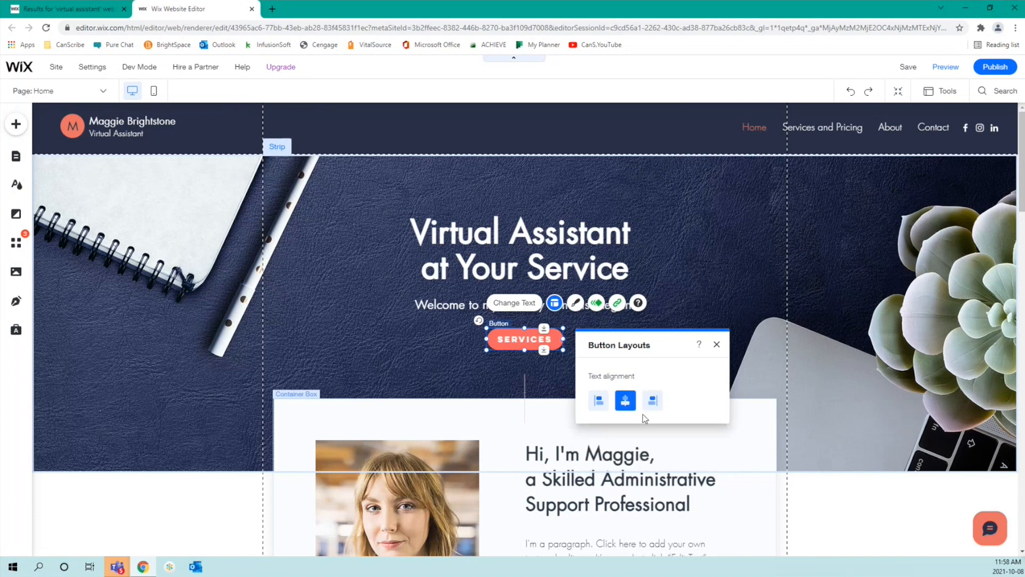
Step: Read through the Help Center's Text Buttons article, then close the Help Center panel
left_click(717, 346)
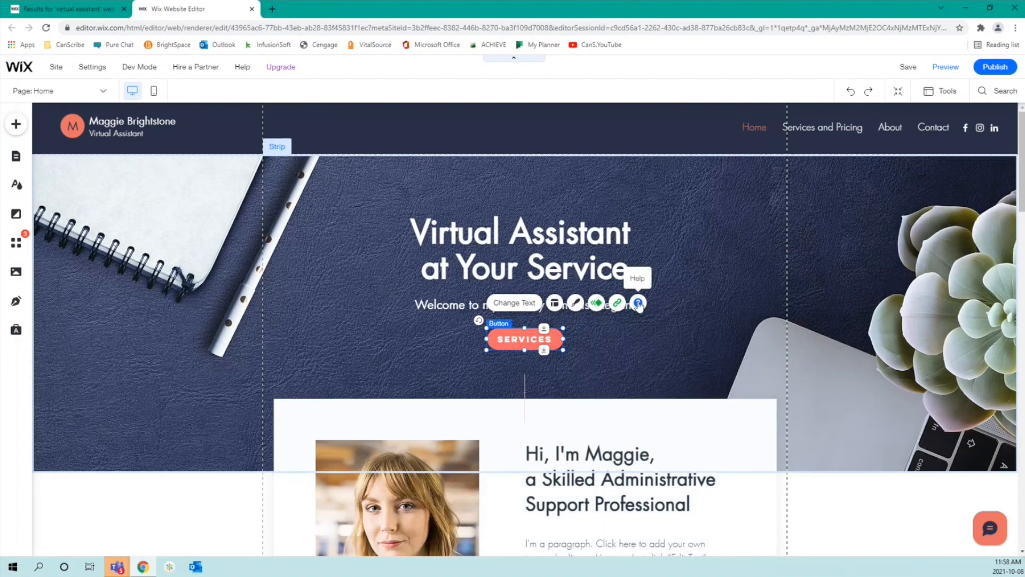
left_click(638, 303)
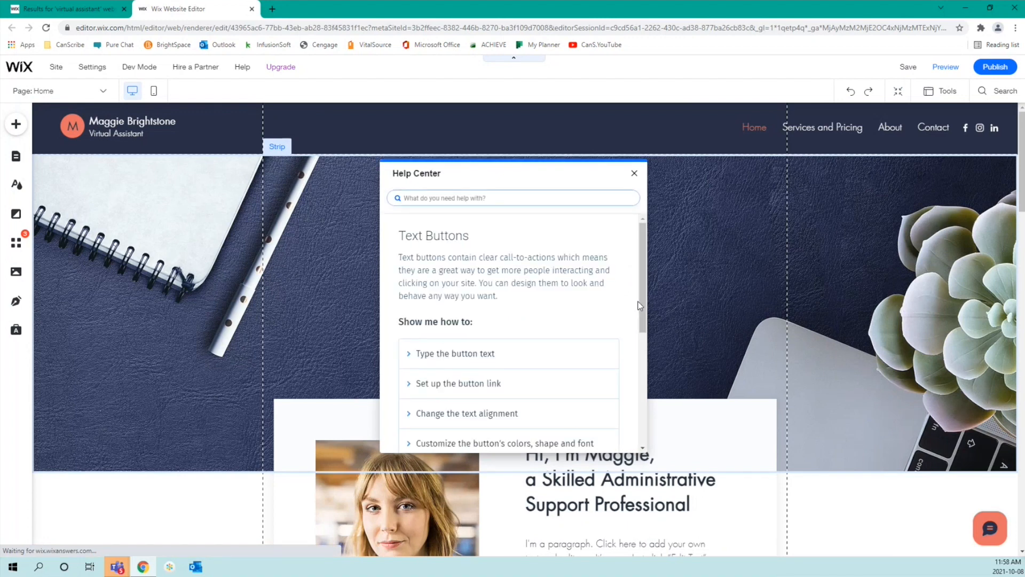
scroll(607, 289, "down", 5)
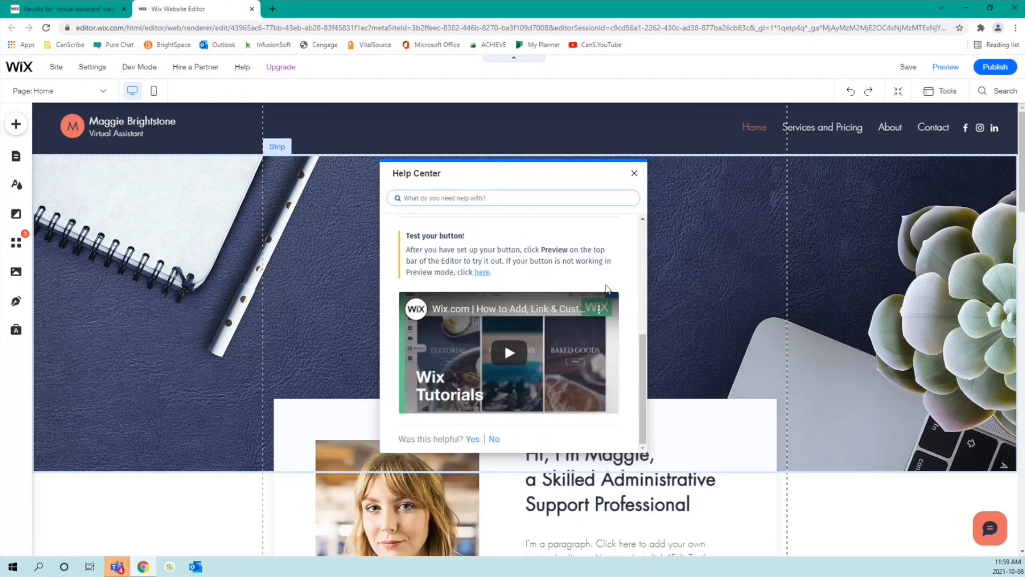
scroll(607, 289, "up", 5)
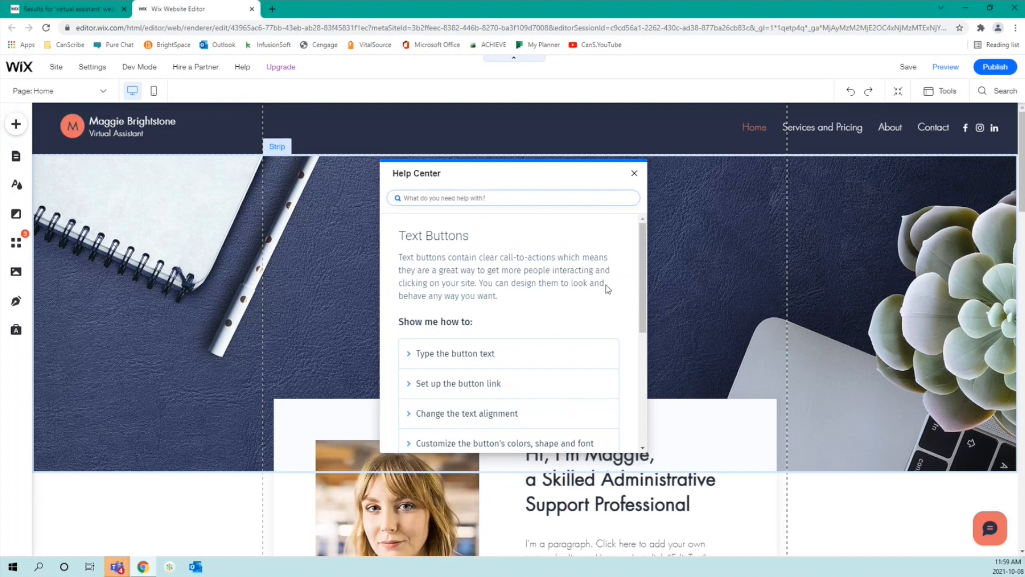
scroll(608, 289, "down", 3)
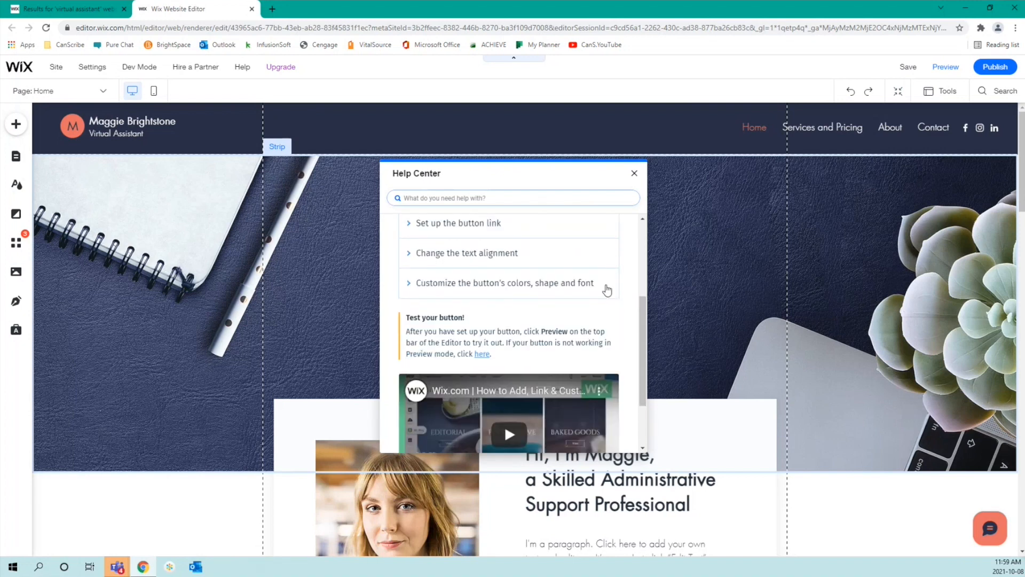
scroll(607, 289, "up", 1)
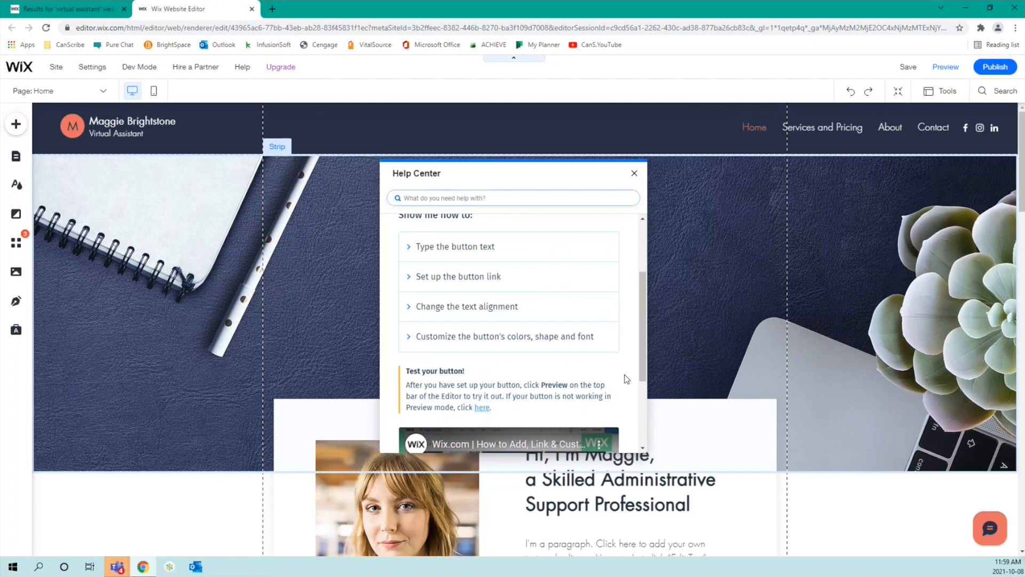
scroll(625, 378, "down", 3)
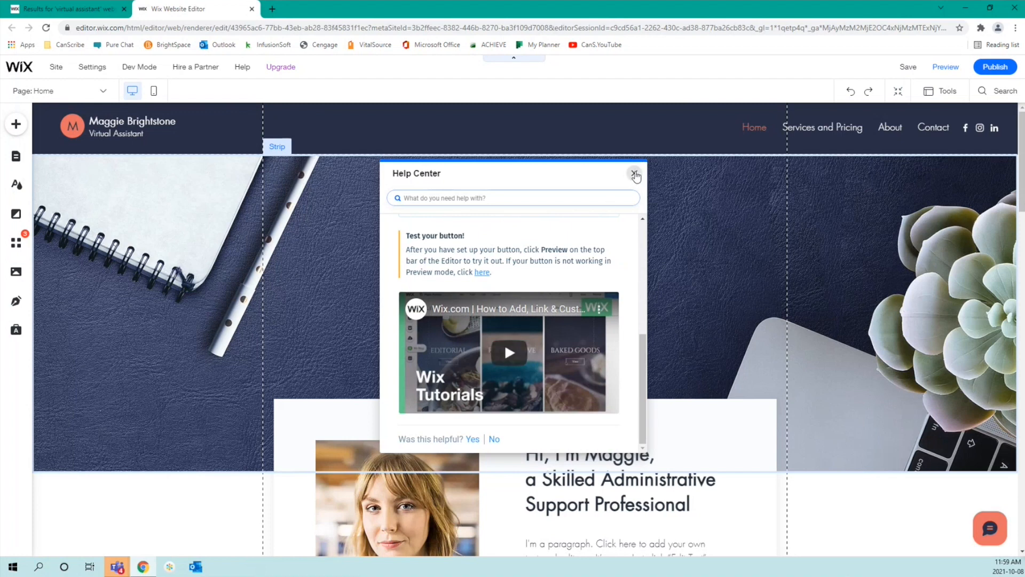
left_click(634, 174)
Step: Select the hero strip behind the Virtual Assistant heading and open Change Strip Background
left_click(694, 293)
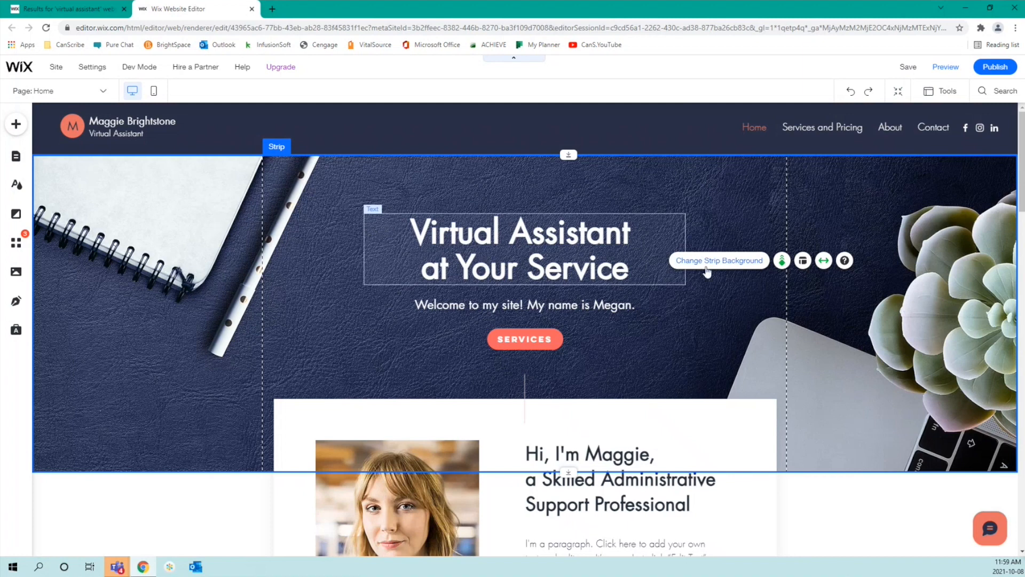
left_click(715, 260)
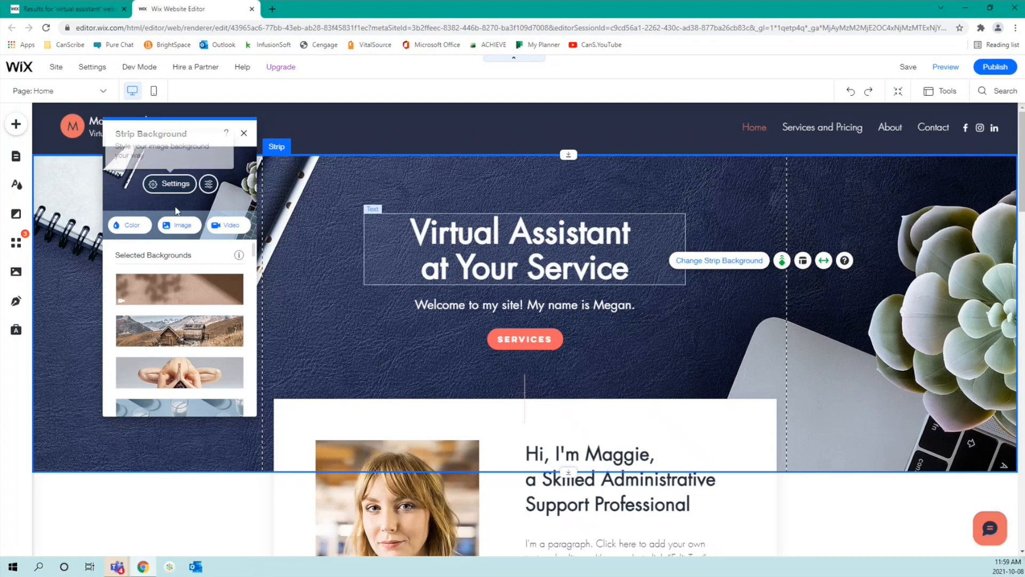
mouse_move(180, 303)
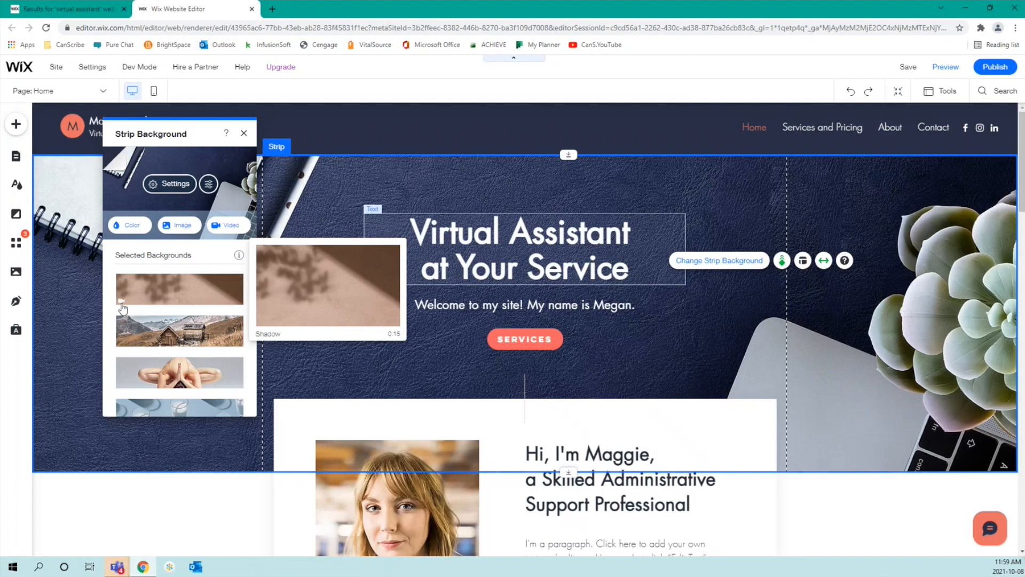
Step: Apply the Shadow video from Selected Backgrounds as the hero strip background
left_click(166, 297)
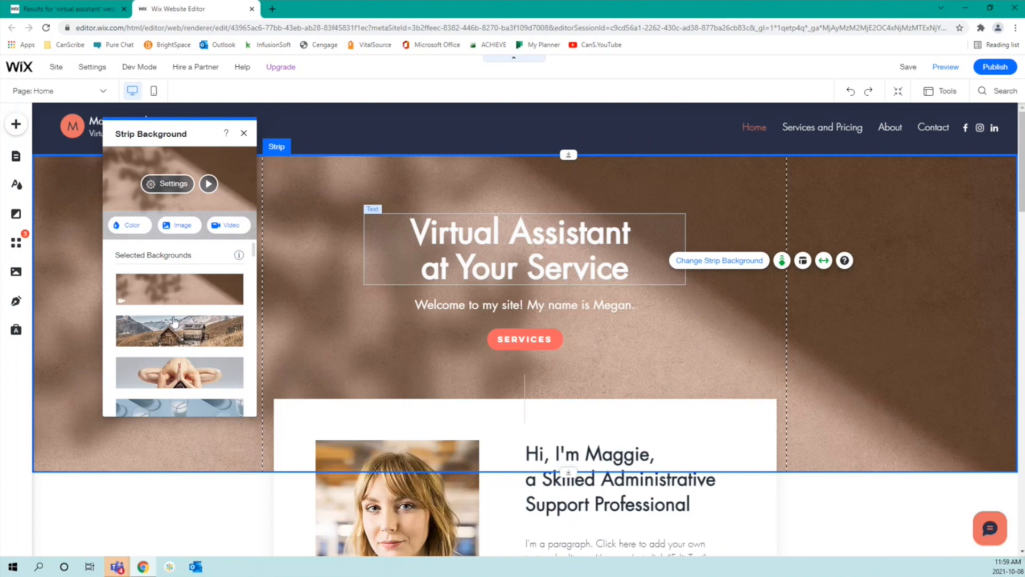
mouse_move(168, 302)
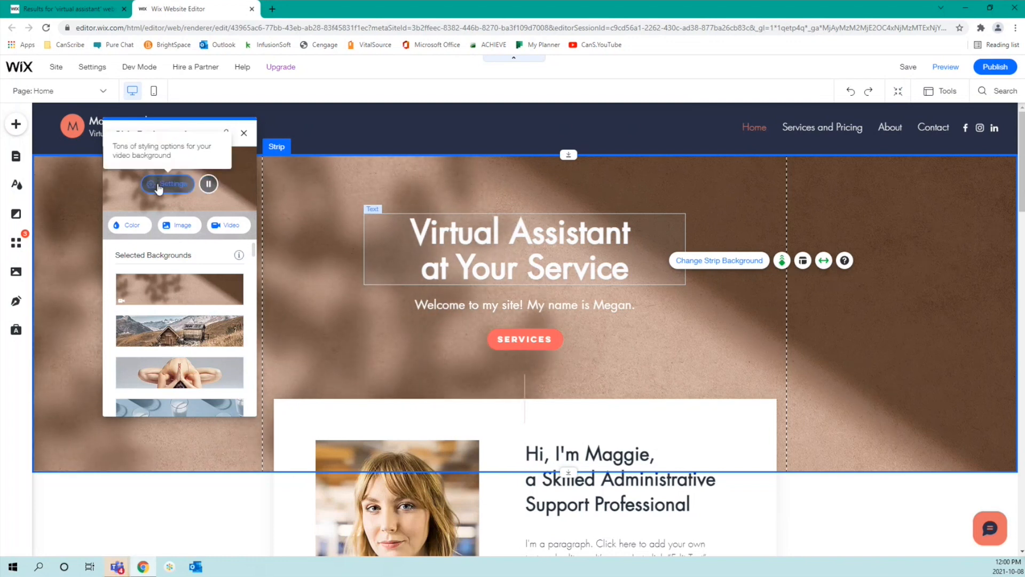
Step: Try several video overlay patterns, landing on horizontal lines set to Lighter
left_click(158, 186)
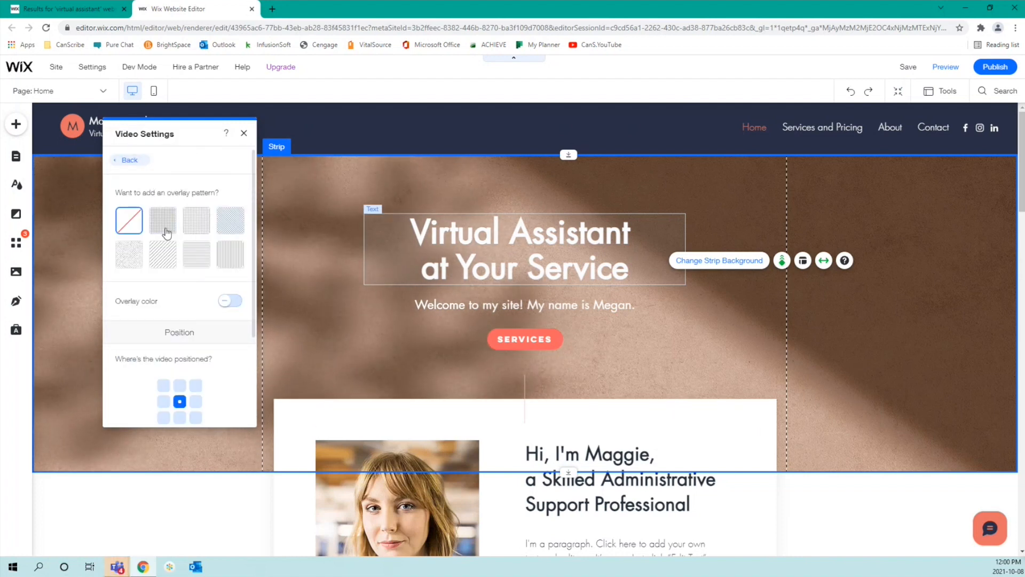
left_click(167, 232)
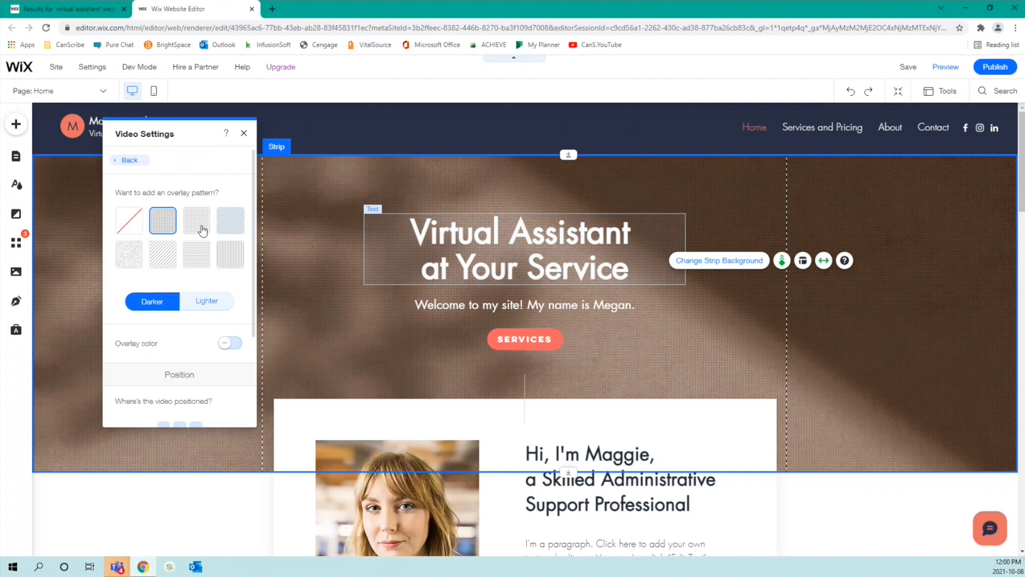
left_click(202, 231)
left_click(229, 259)
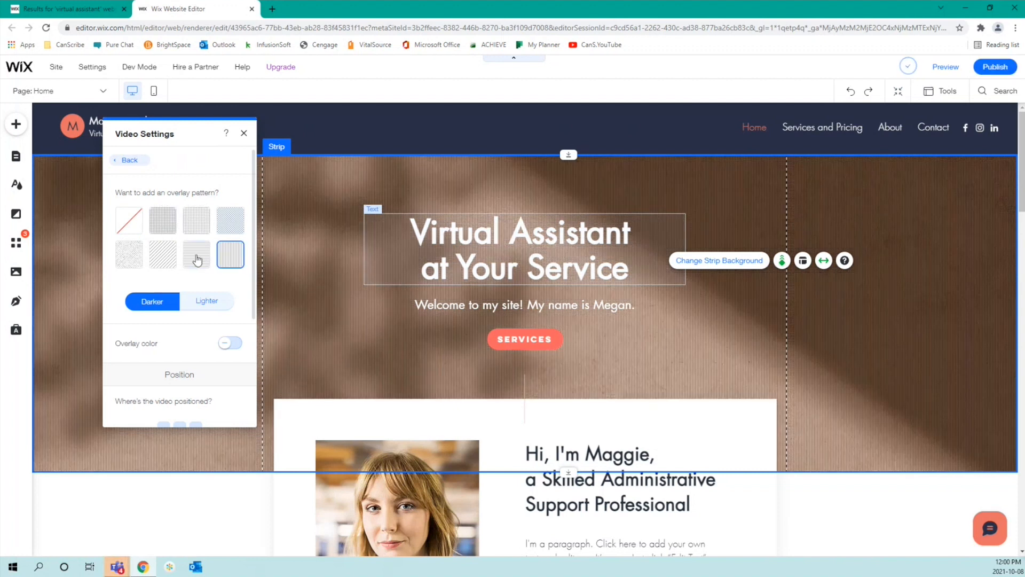
left_click(198, 257)
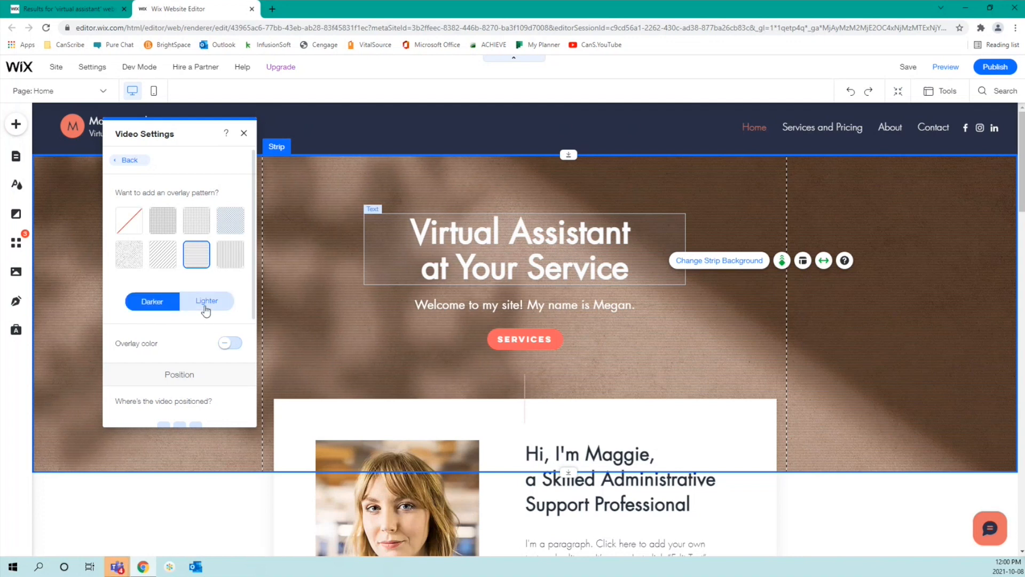
left_click(206, 304)
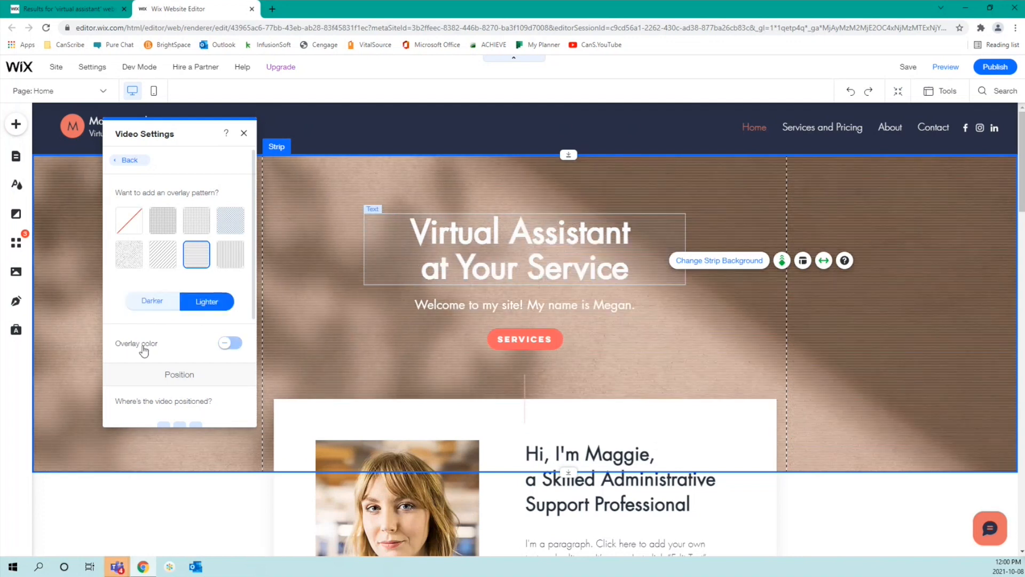
Step: Turn on the colour overlay, look at its colours, and set its opacity to 0%
left_click(229, 345)
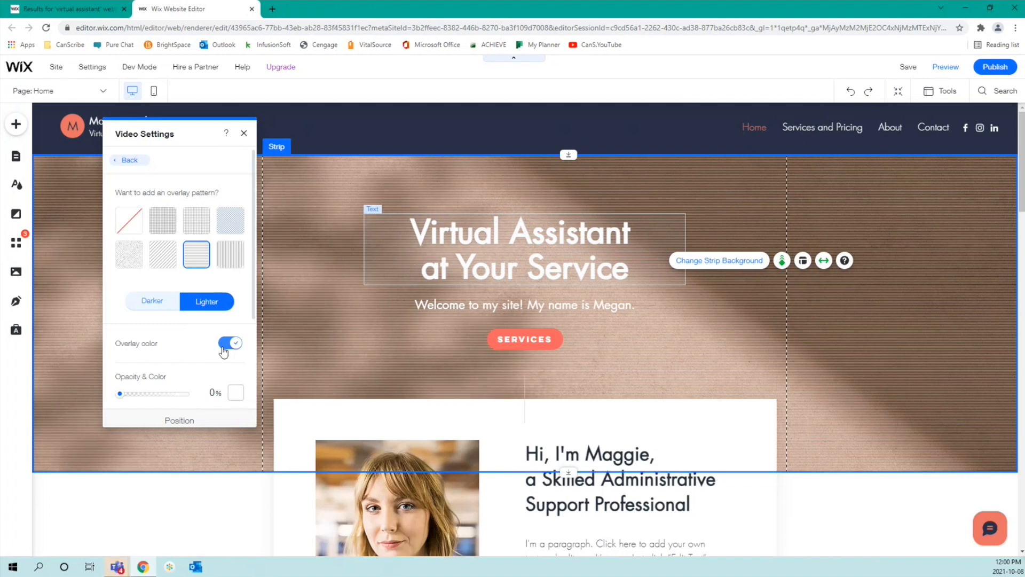
scroll(179, 352, "down", 2)
mouse_move(121, 287)
left_mouse_down()
mouse_move(161, 288)
mouse_move(121, 288)
left_mouse_up()
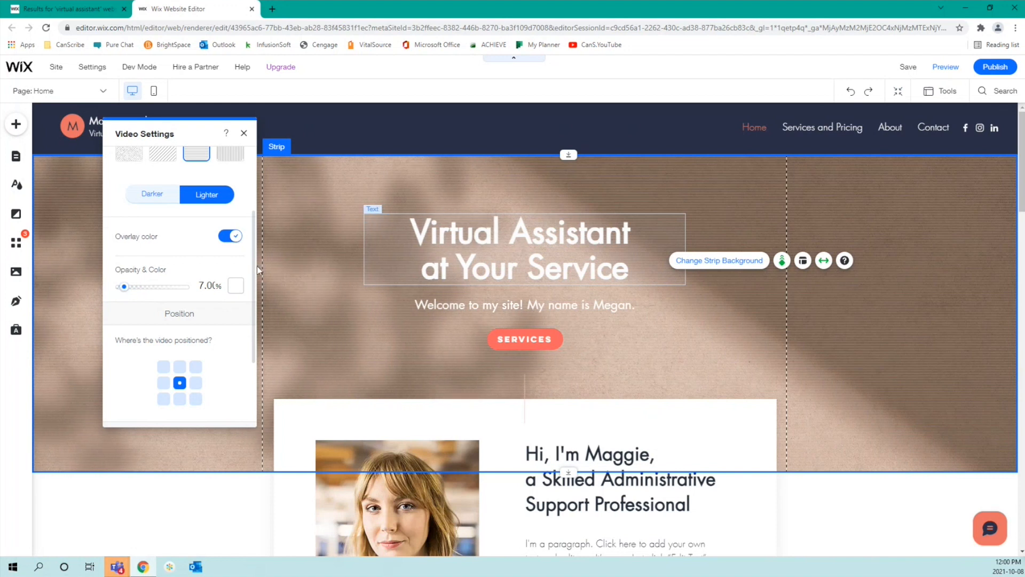
left_click(235, 287)
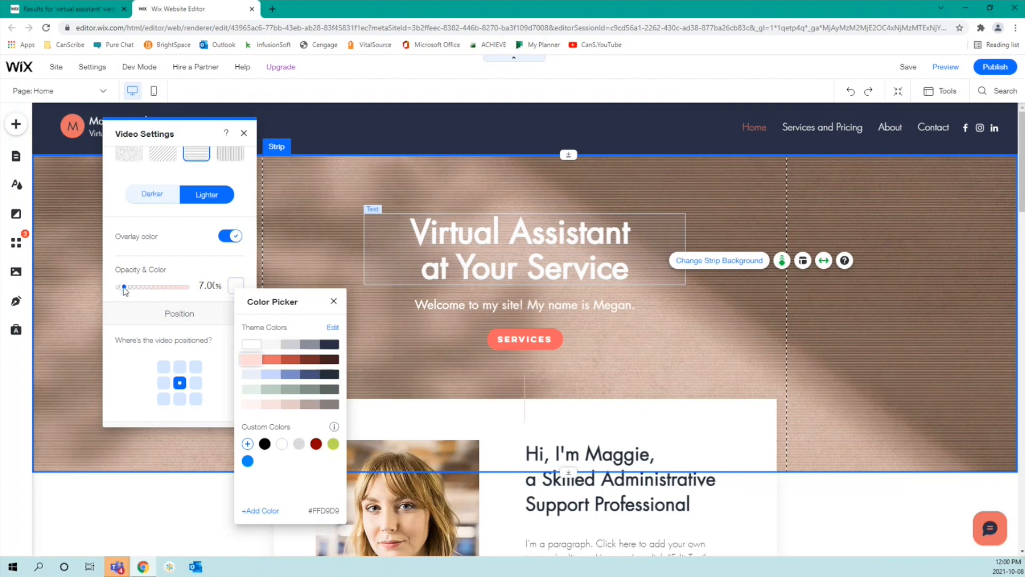
left_click(334, 302)
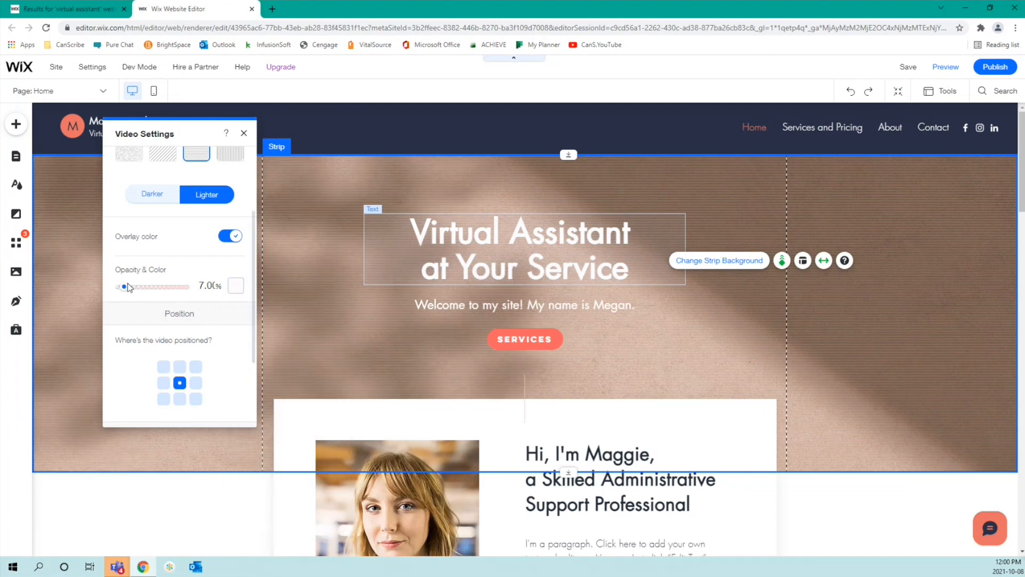
mouse_move(125, 287)
left_mouse_down()
mouse_move(143, 289)
mouse_move(117, 297)
left_mouse_up()
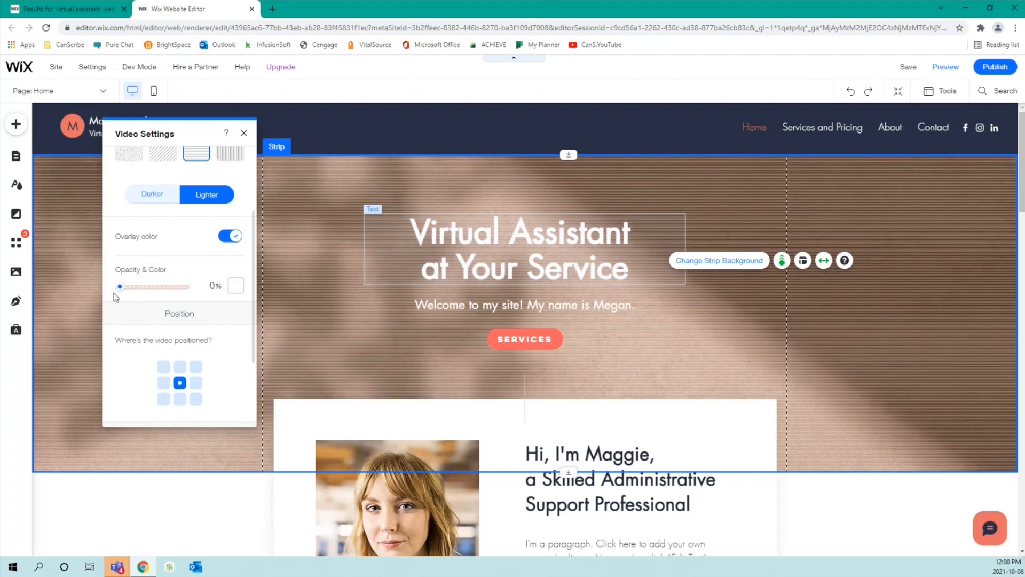
Step: Try Darker and dotted patterns, keep Normal play speed, and finish with no overlay pattern
left_click(152, 193)
scroll(203, 197, "up", 2)
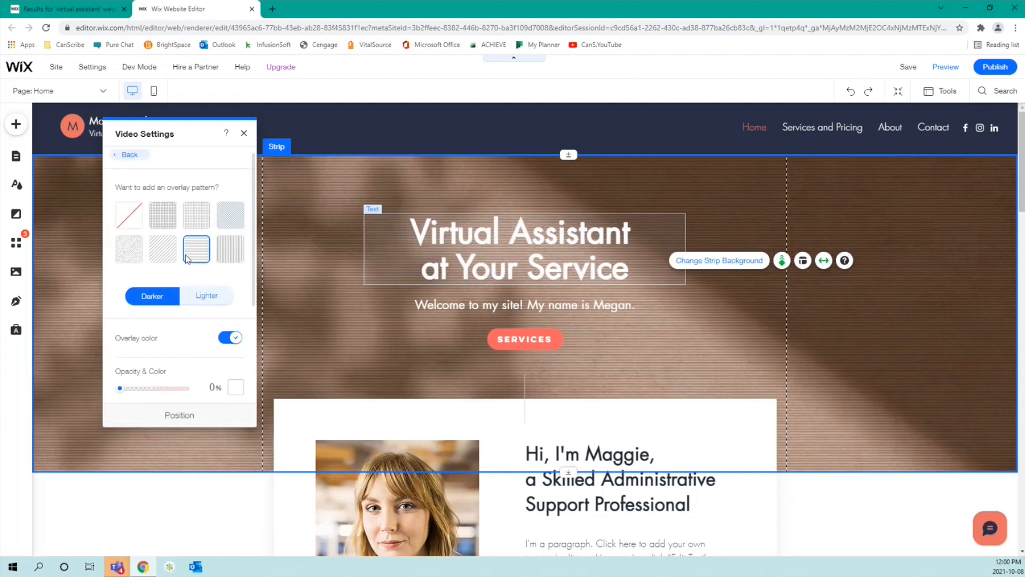
left_click(129, 219)
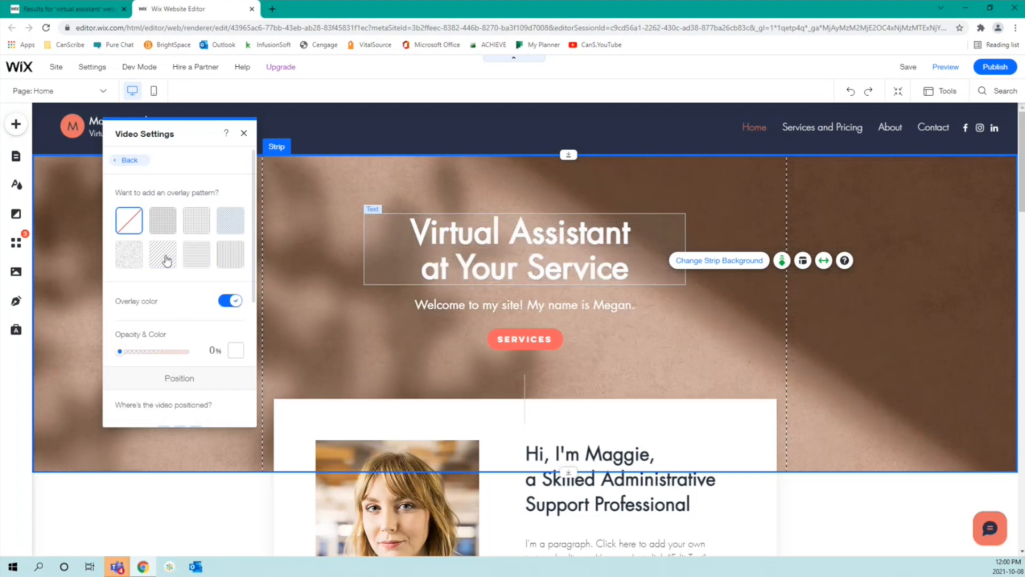
scroll(181, 320, "down", 1)
scroll(182, 299, "down", 1)
left_click(196, 167)
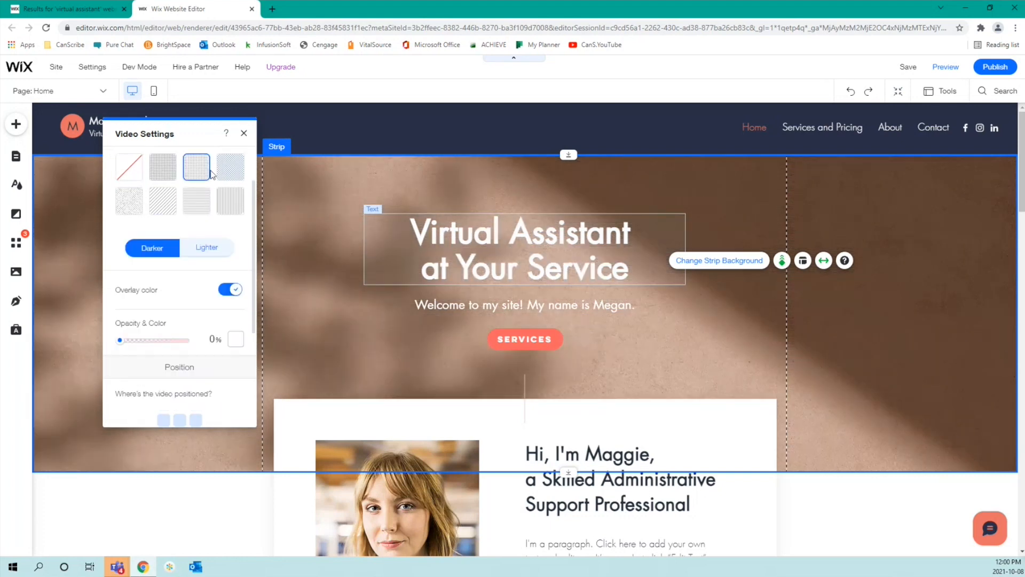
scroll(187, 298, "down", 3)
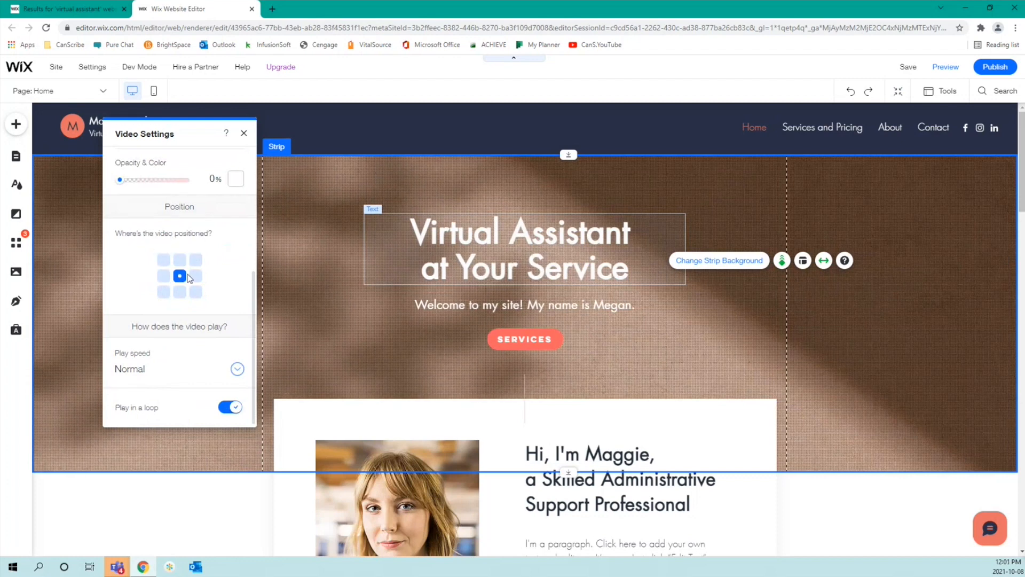
left_click(158, 373)
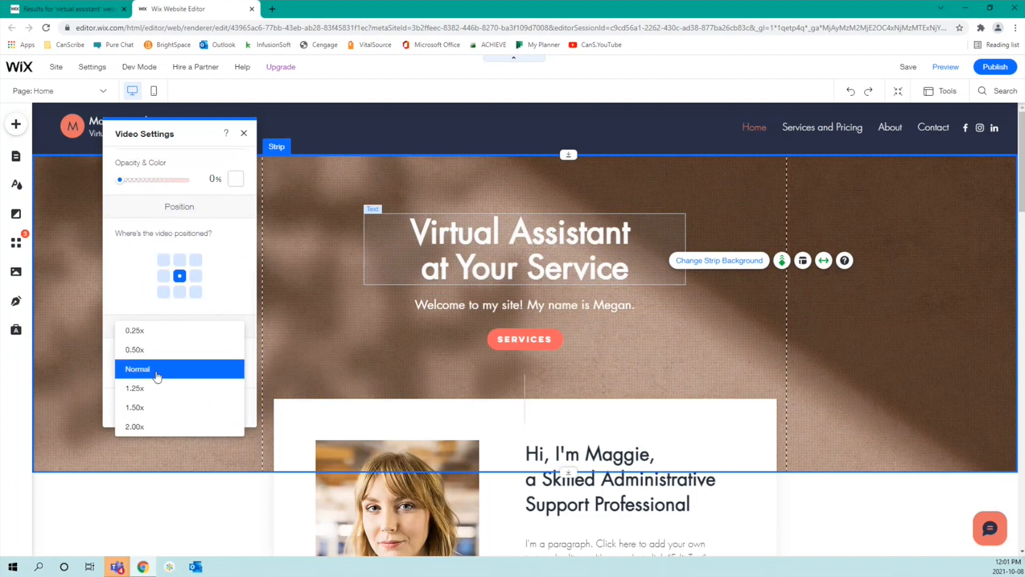
left_click(157, 375)
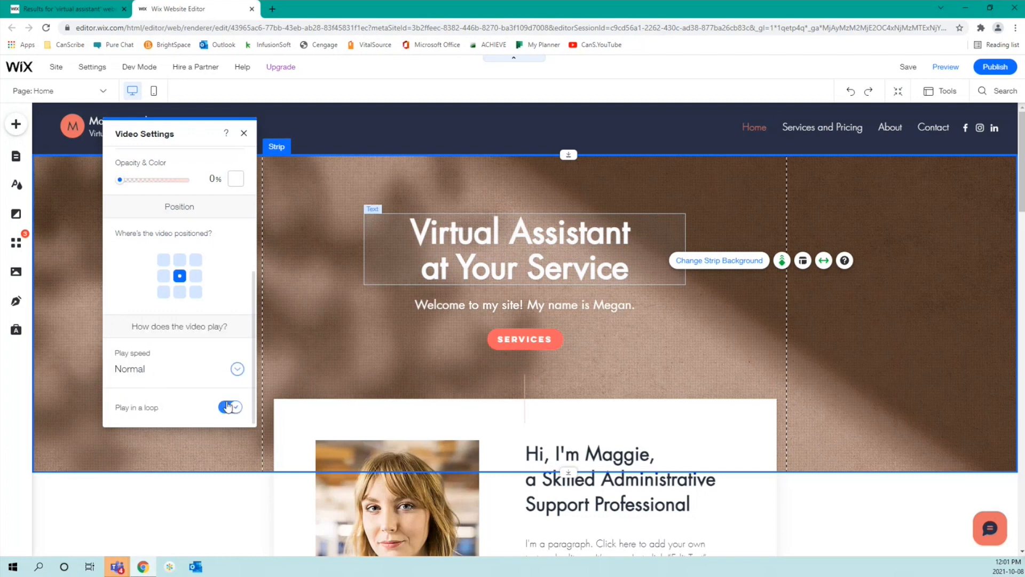
scroll(188, 247, "up", 3)
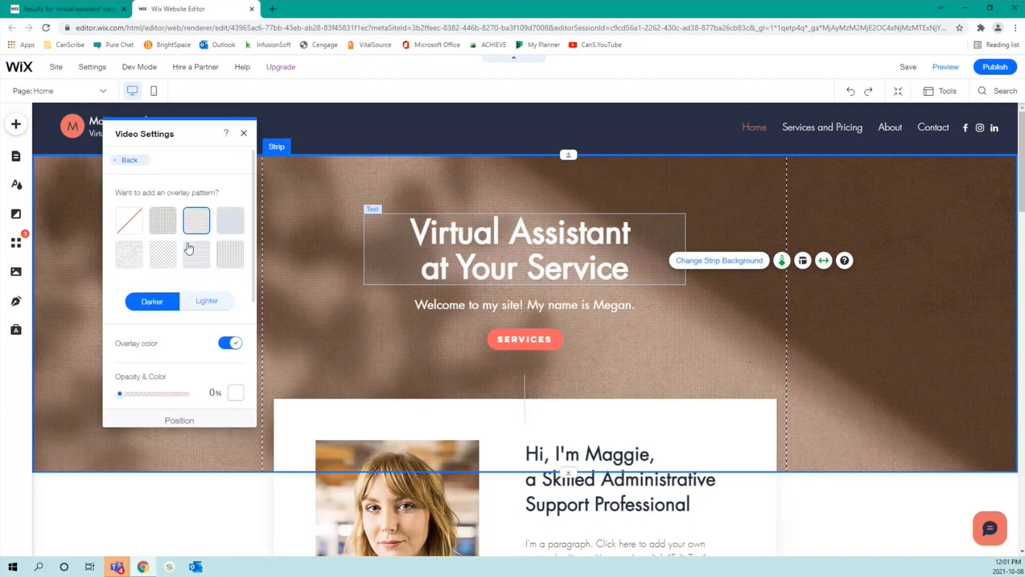
left_click(129, 220)
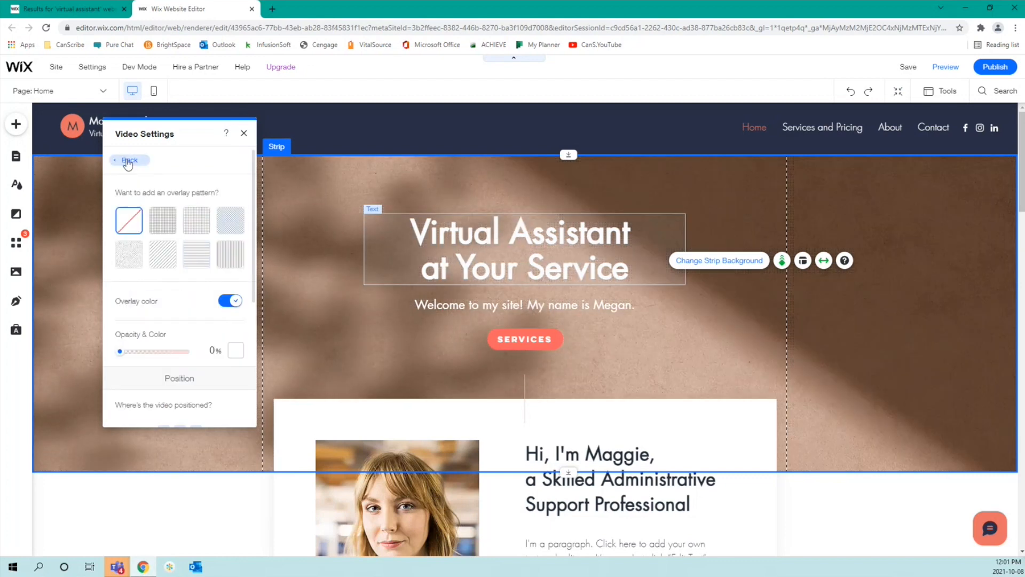
Step: Return to Strip Background options and browse the video library for a new background
left_click(130, 160)
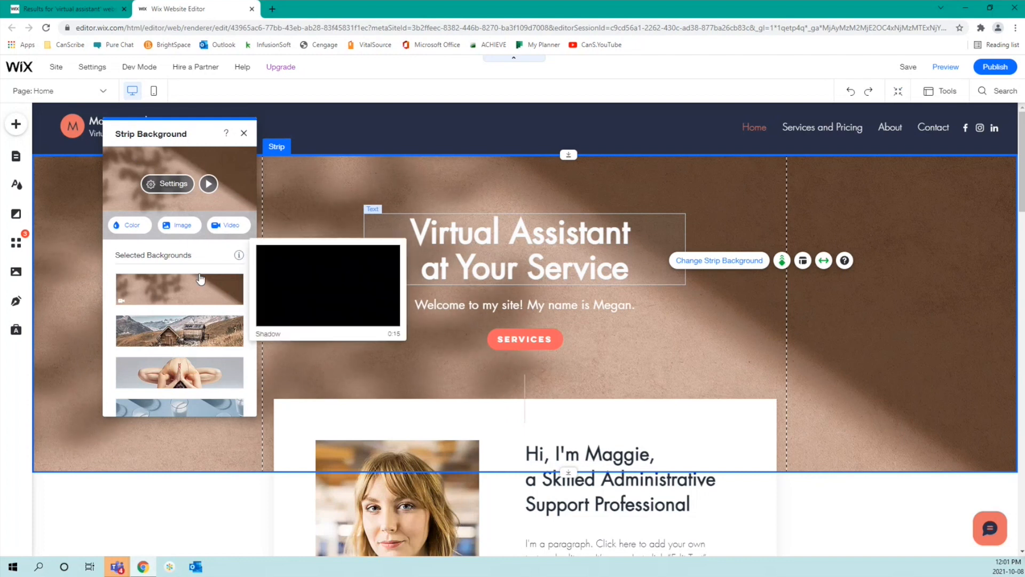
scroll(214, 299, "down", 1)
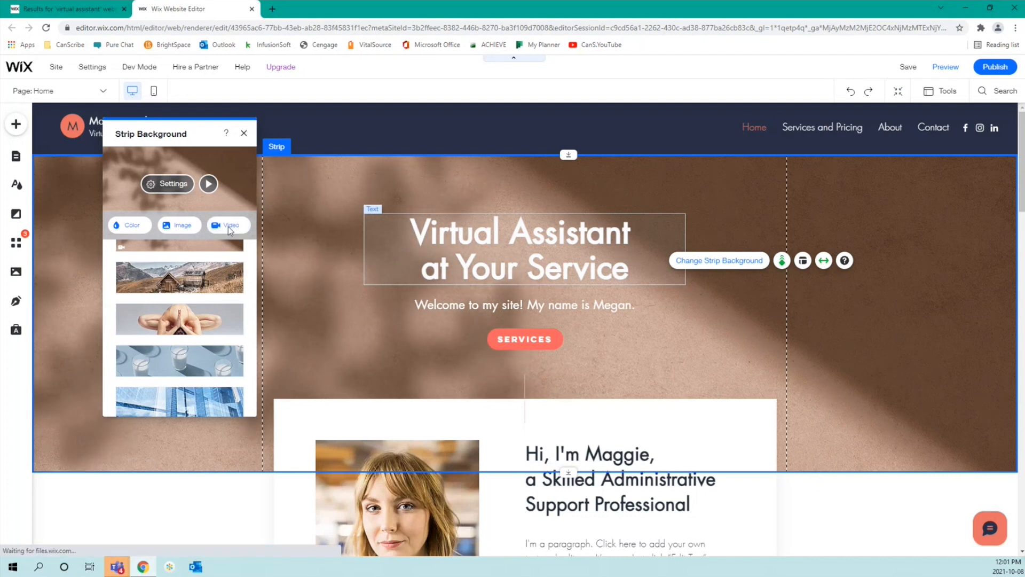
left_click(230, 227)
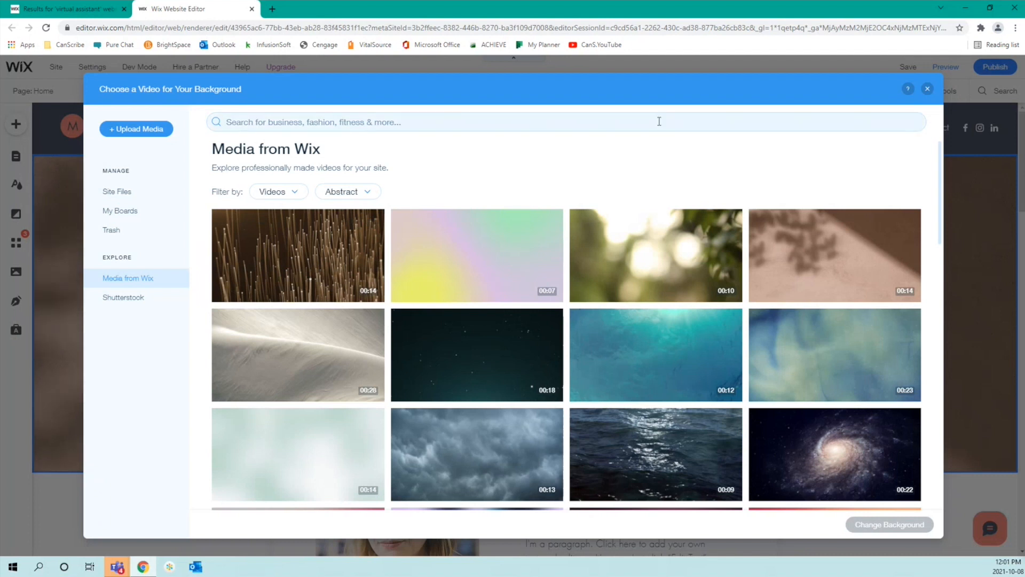
mouse_move(660, 299)
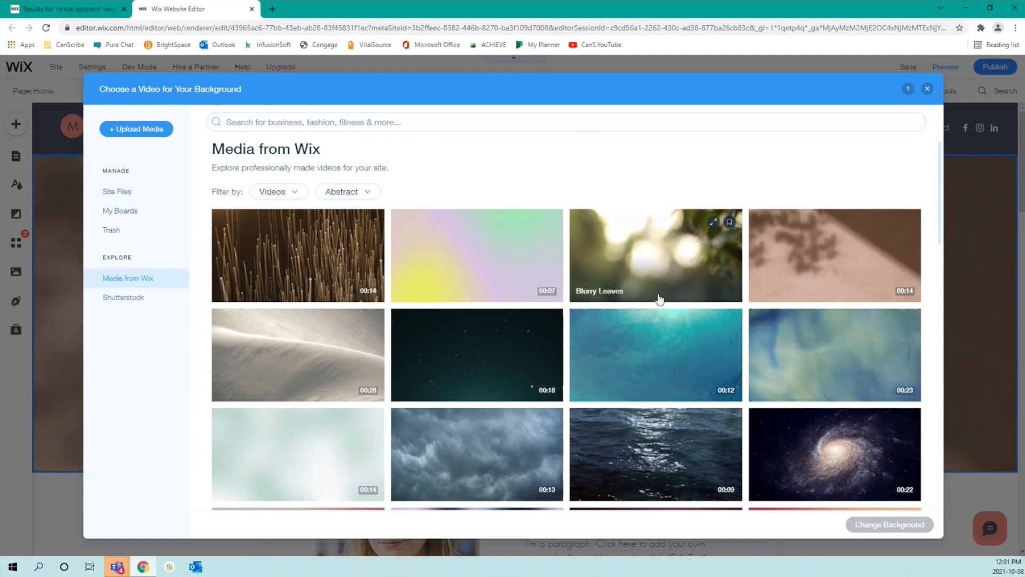
scroll(660, 299, "down", 1)
scroll(660, 299, "down", 2)
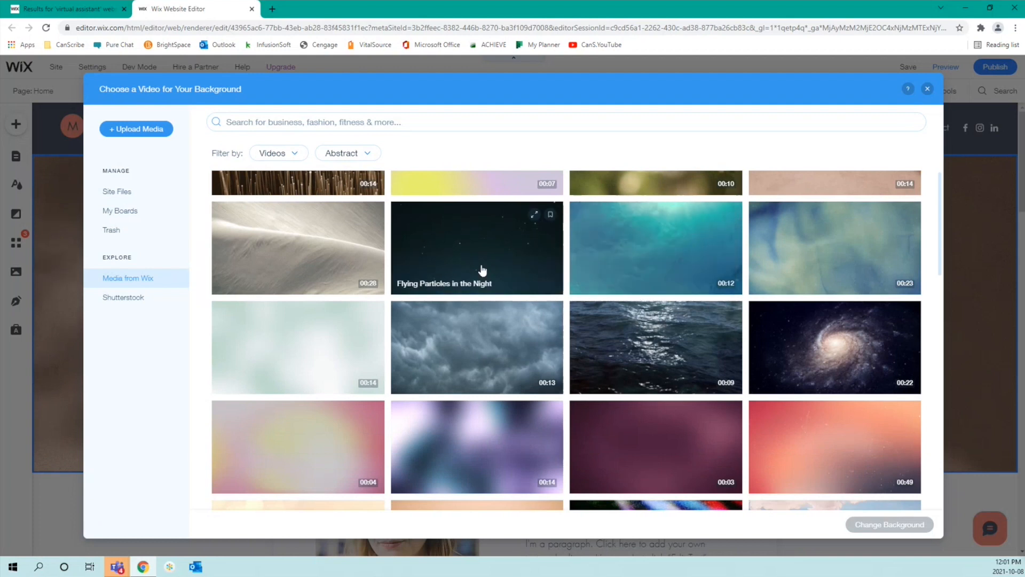
scroll(547, 419, "down", 5)
scroll(553, 427, "down", 10)
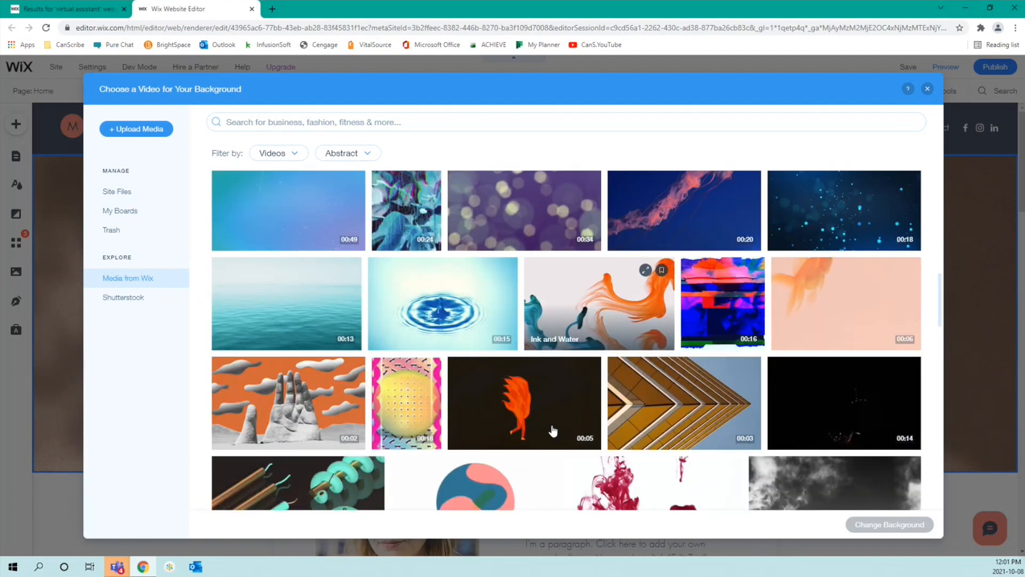
scroll(553, 430, "down", 7)
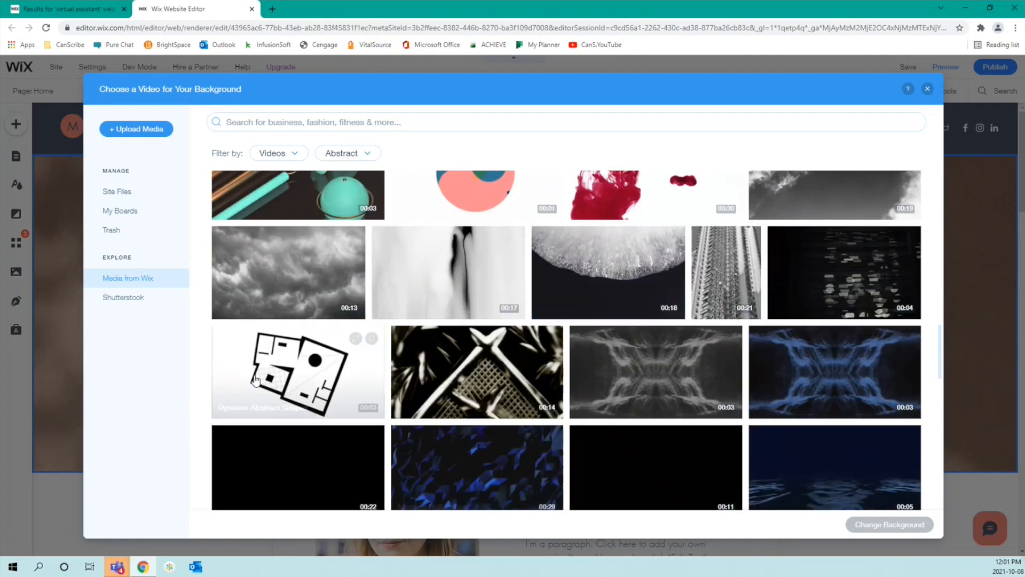
Step: Look at the Shutterstock collection, then browse Media from Wix stock clips like Neon Dance and Candles
left_click(131, 308)
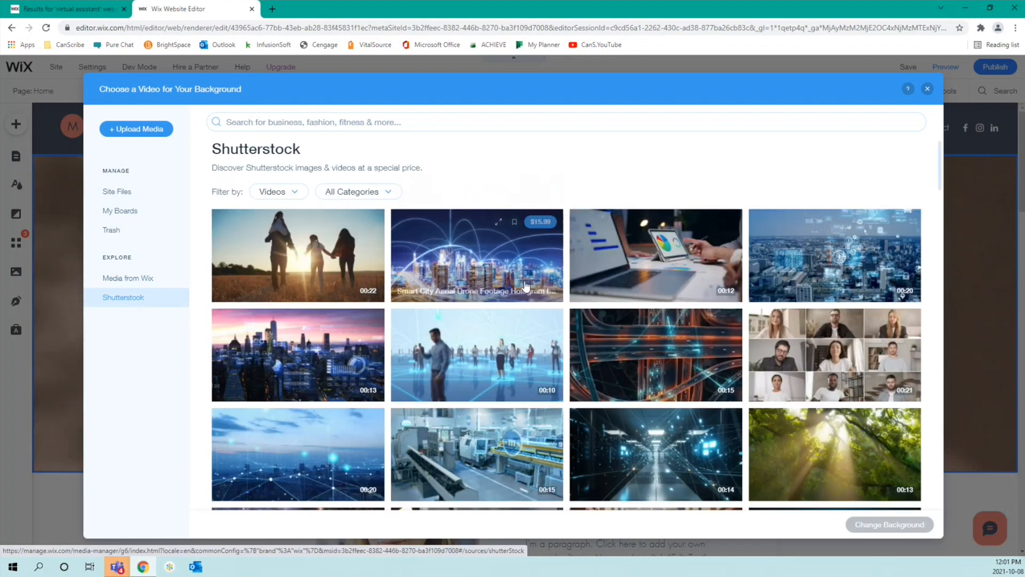
mouse_move(776, 361)
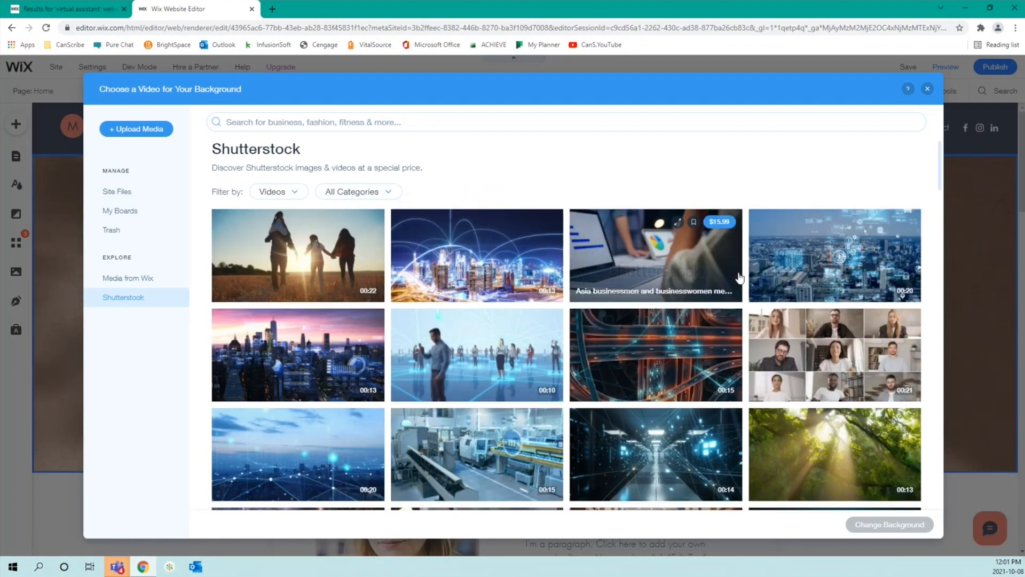
left_click(144, 283)
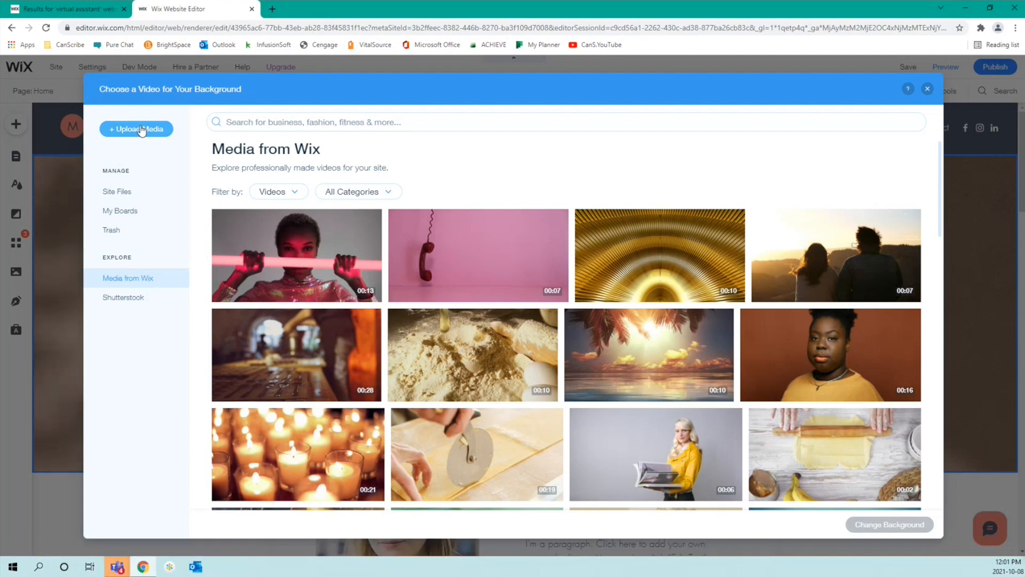
mouse_move(271, 219)
scroll(361, 295, "down", 4)
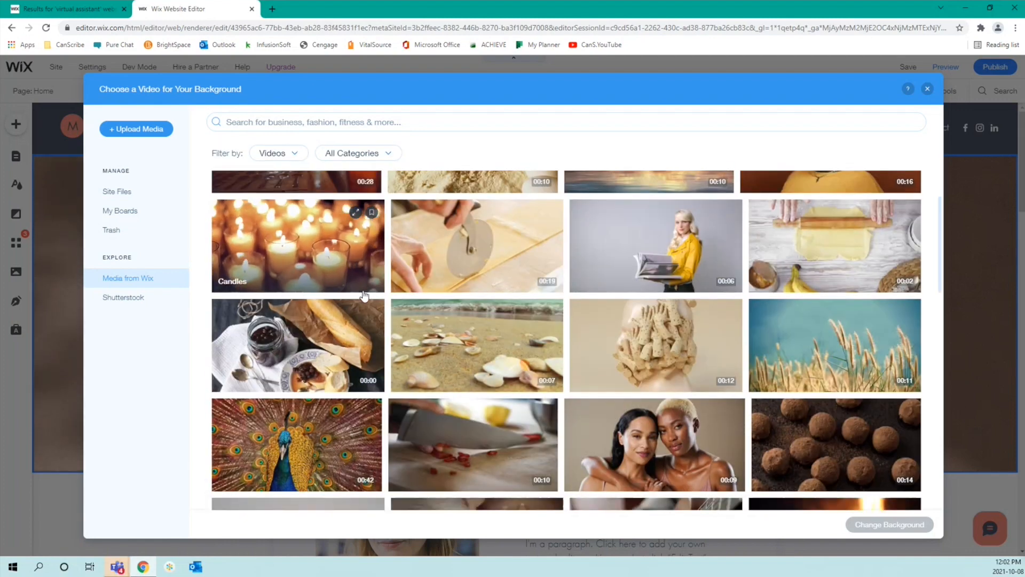
scroll(362, 296, "down", 2)
scroll(362, 296, "down", 2)
scroll(361, 295, "up", 8)
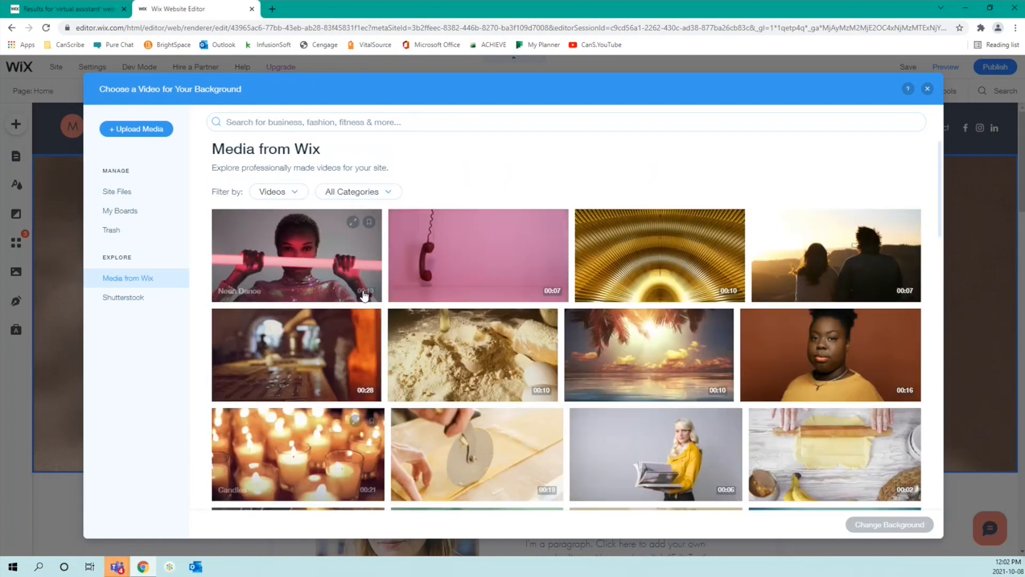
Step: Search the video library for BUSINESS and apply the Typing hands-on-keyboard video as strip background
left_click(338, 127)
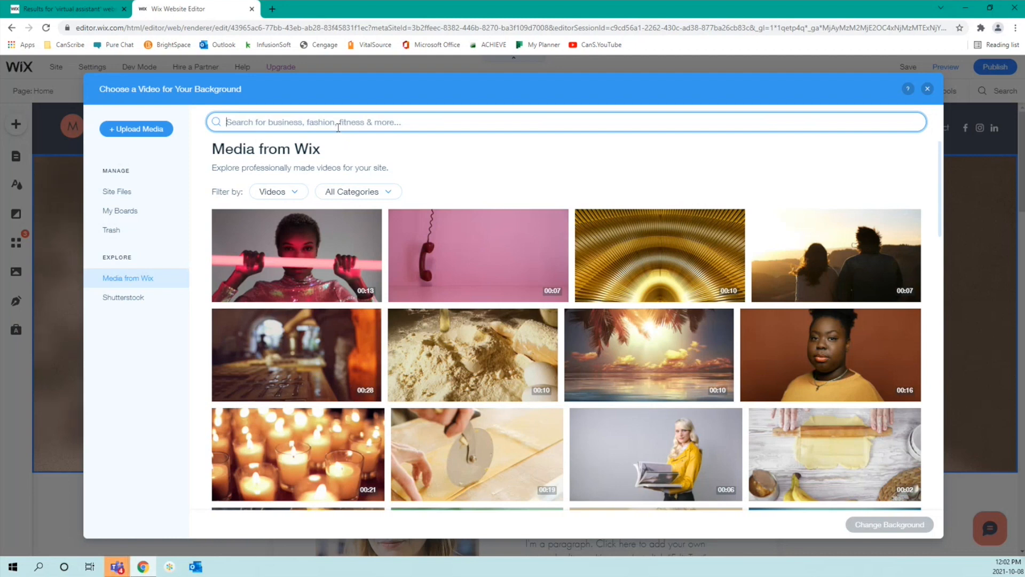
type("BUSINESS")
key("Return")
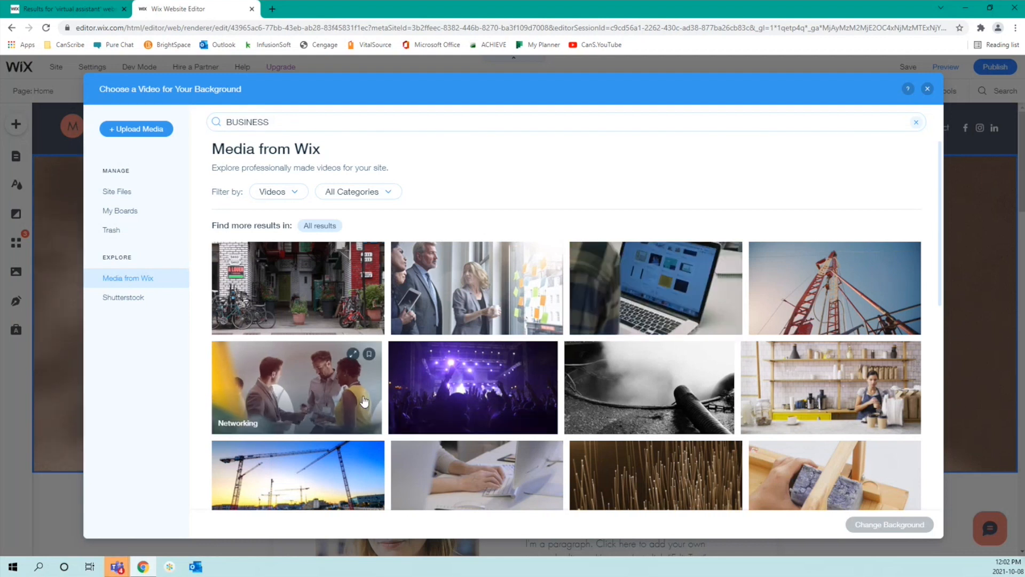
scroll(785, 419, "down", 5)
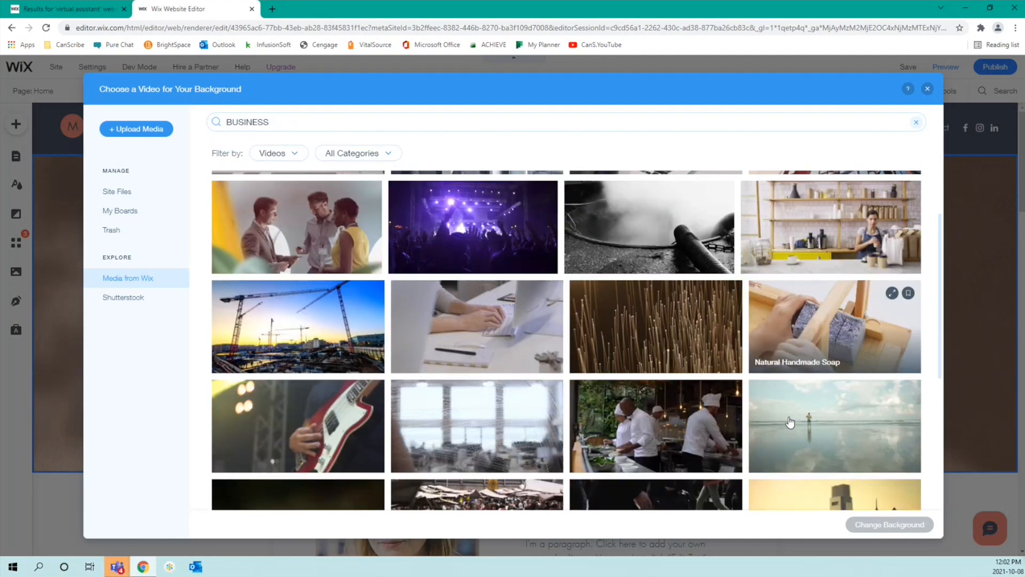
scroll(791, 422, "down", 3)
scroll(662, 350, "down", 2)
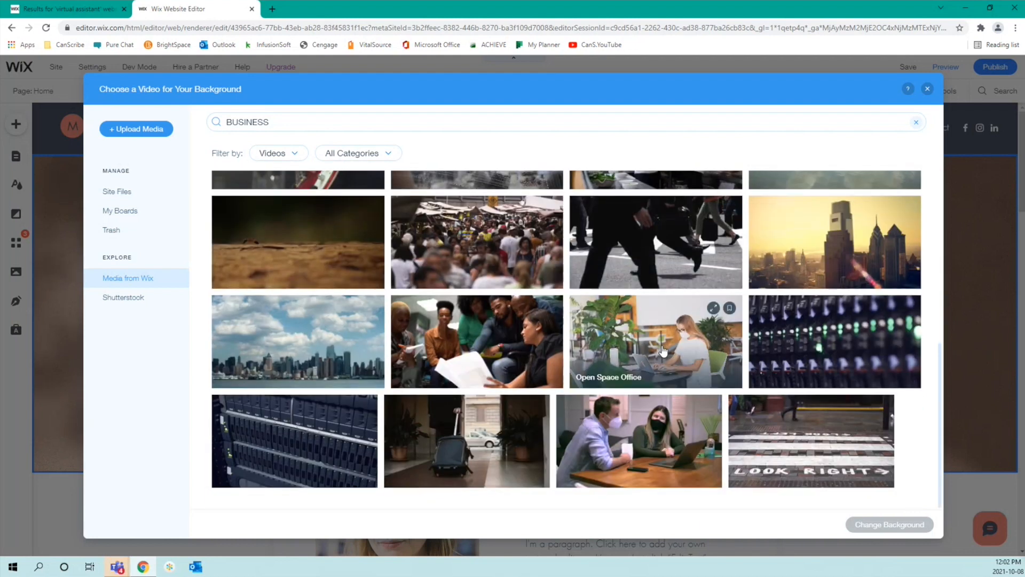
scroll(662, 350, "up", 4)
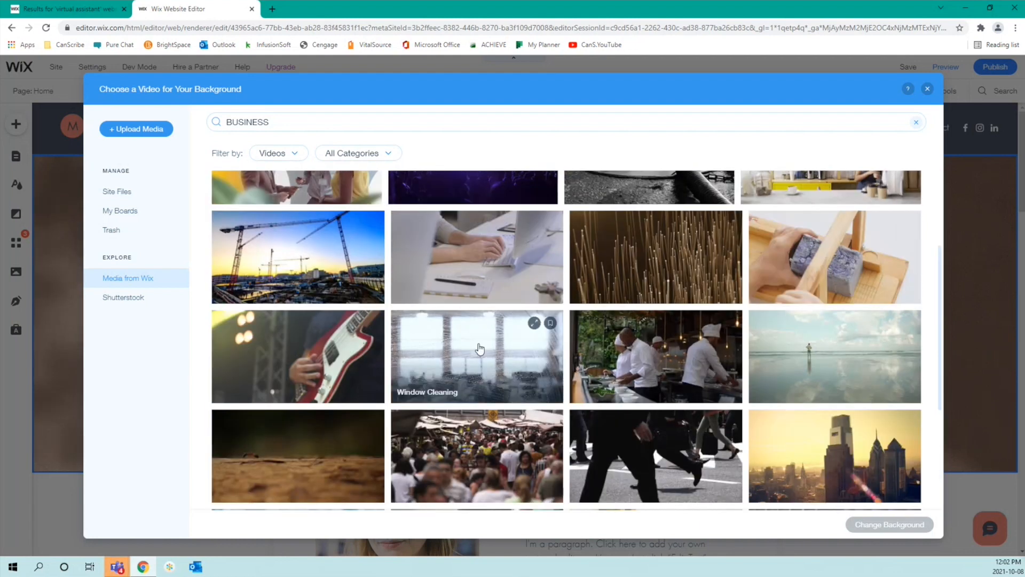
left_click(461, 288)
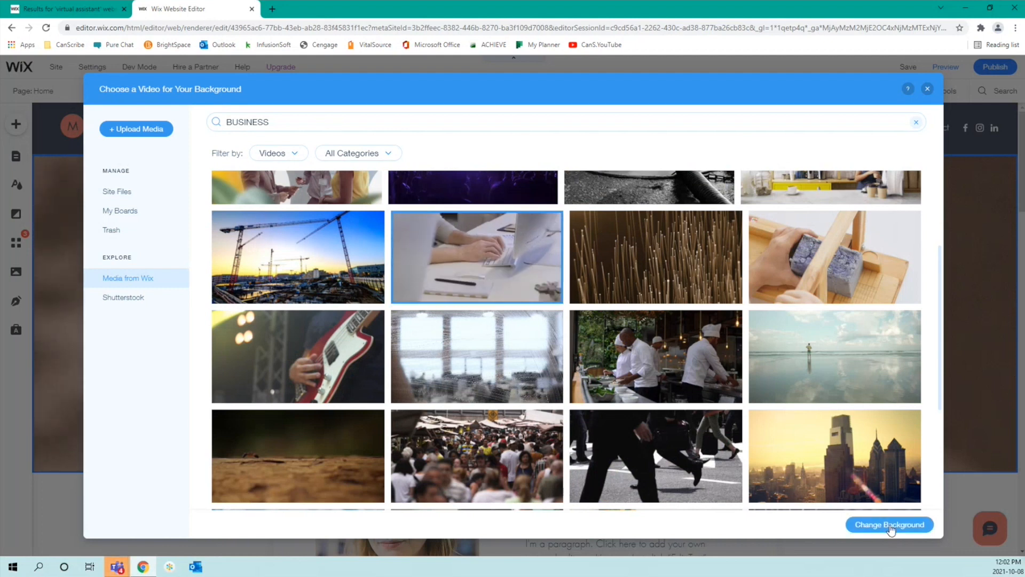
left_click(885, 525)
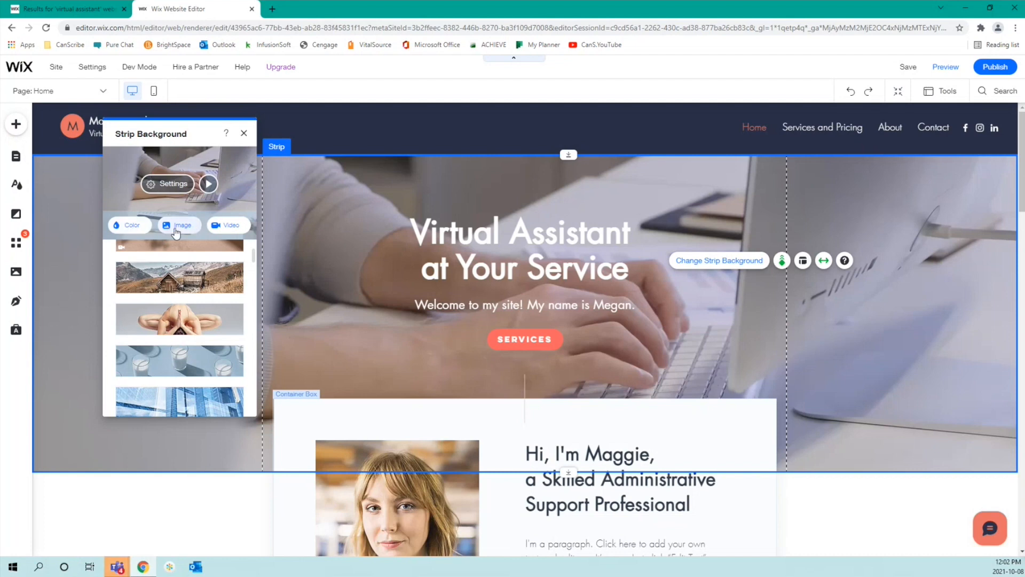
Step: Browse the image library without choosing an image, keep the typing video, and close Strip Background
left_click(176, 230)
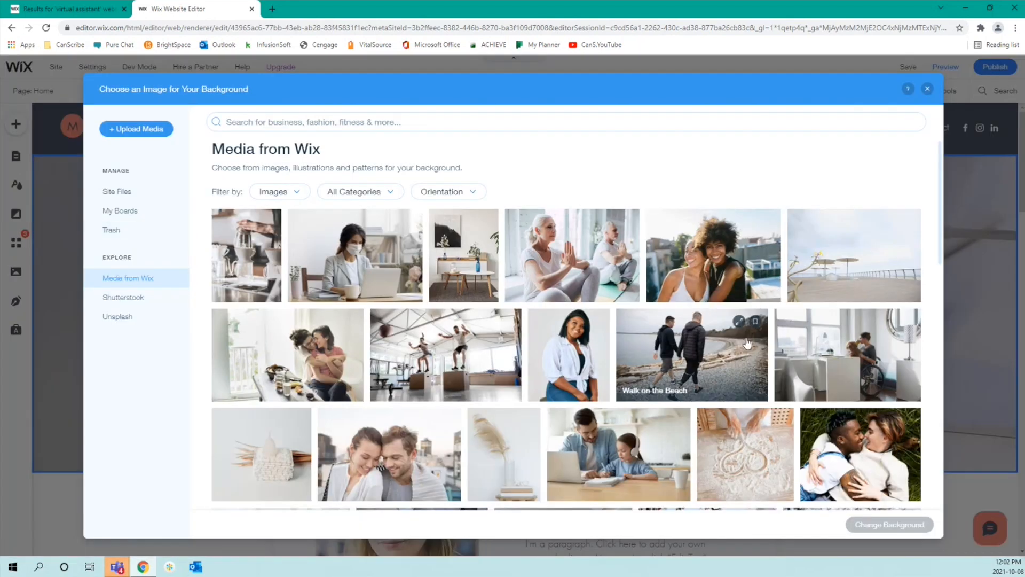
scroll(746, 341, "down", 10)
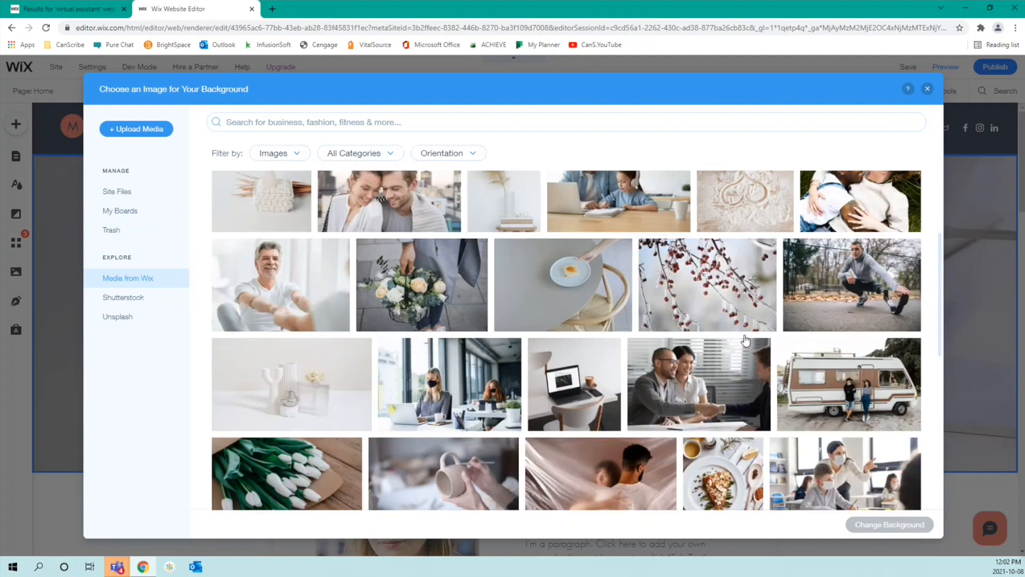
scroll(746, 340, "down", 3)
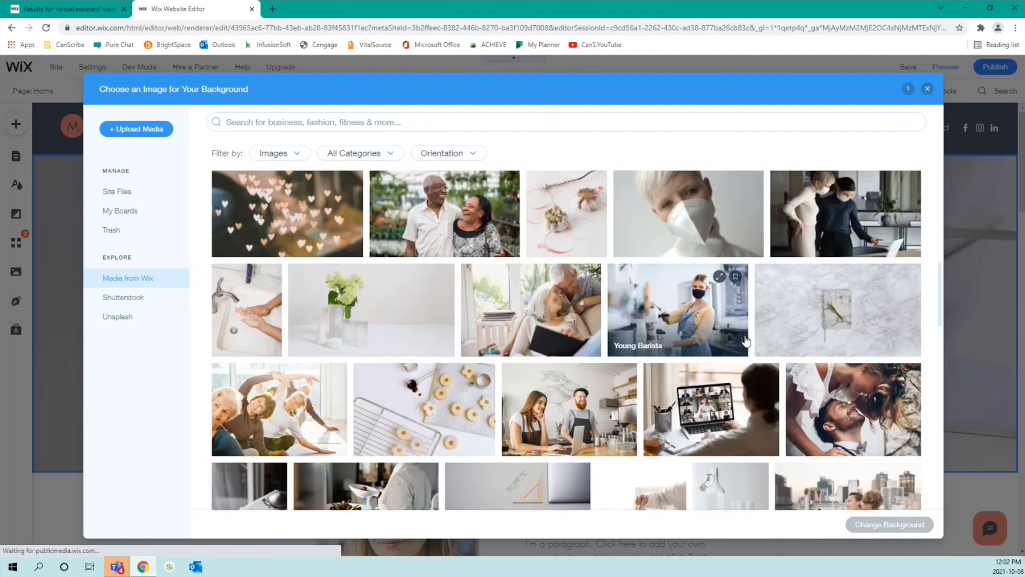
scroll(746, 340, "down", 10)
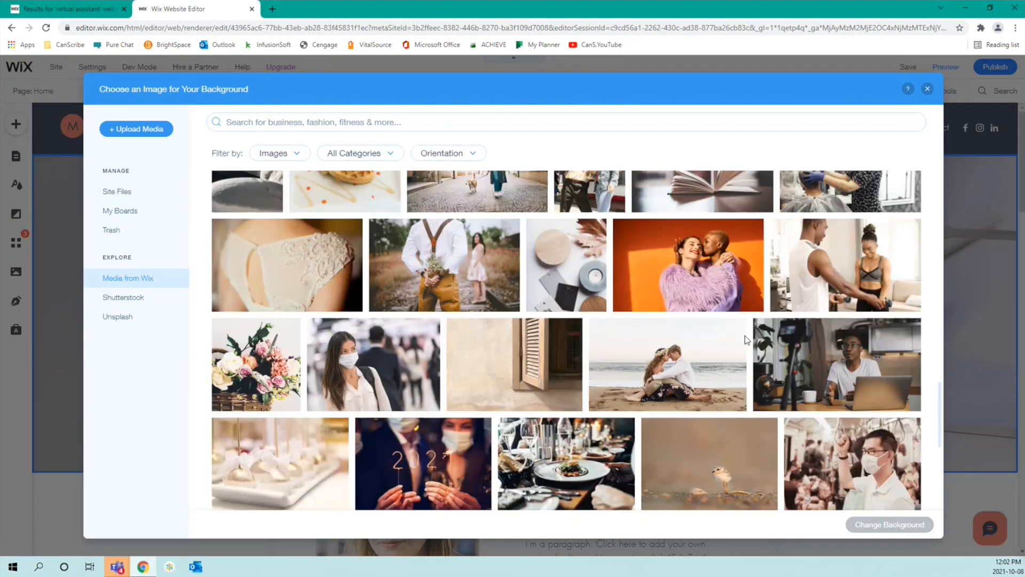
scroll(745, 340, "down", 2)
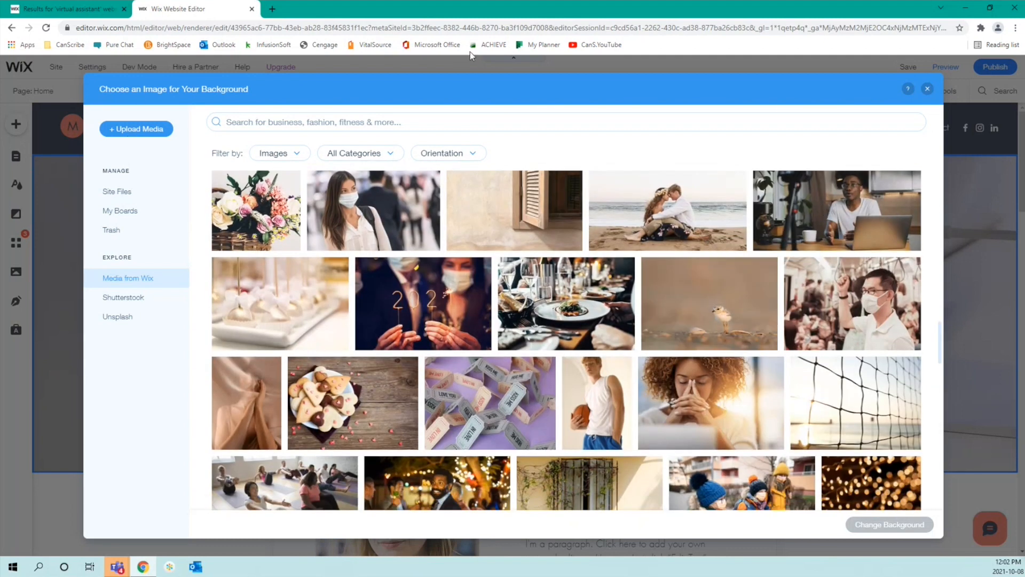
left_click(928, 90)
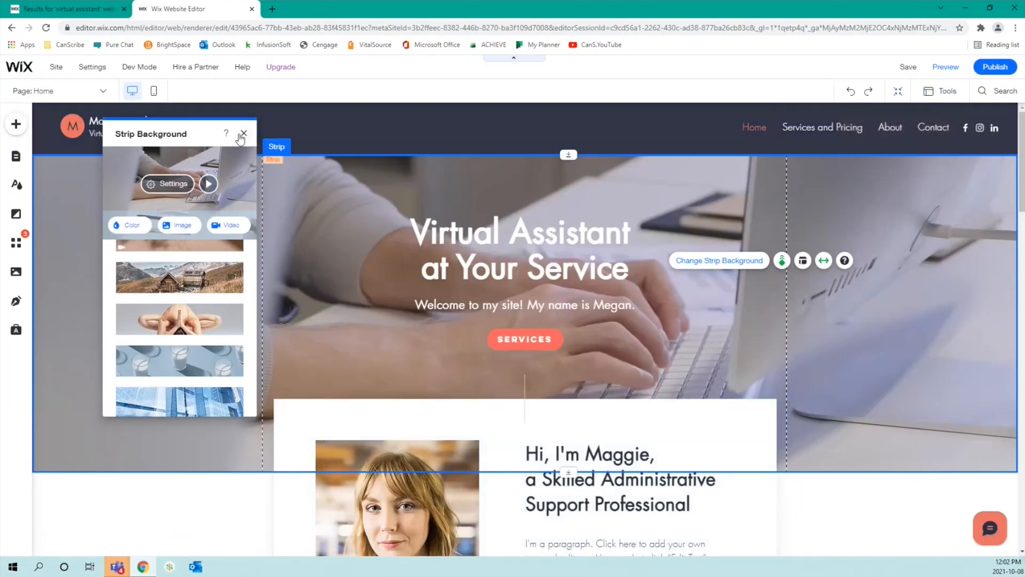
left_click(244, 134)
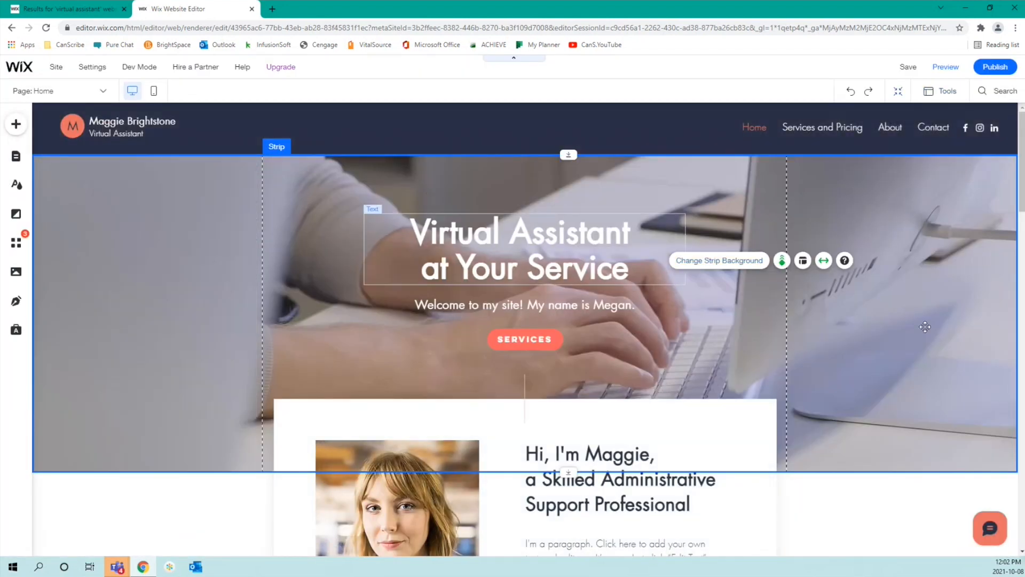
left_click(802, 262)
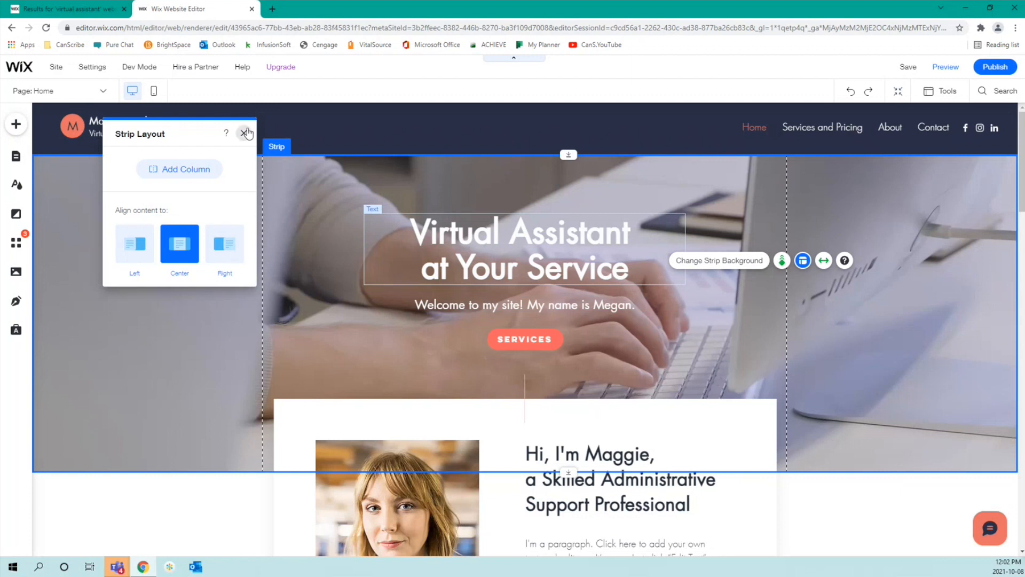
left_click(244, 133)
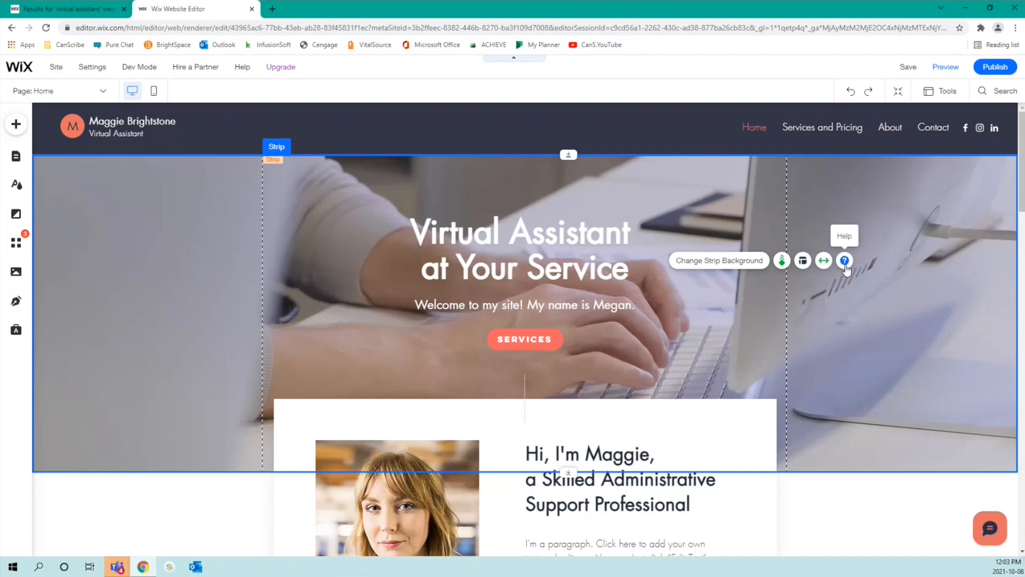
left_click(845, 261)
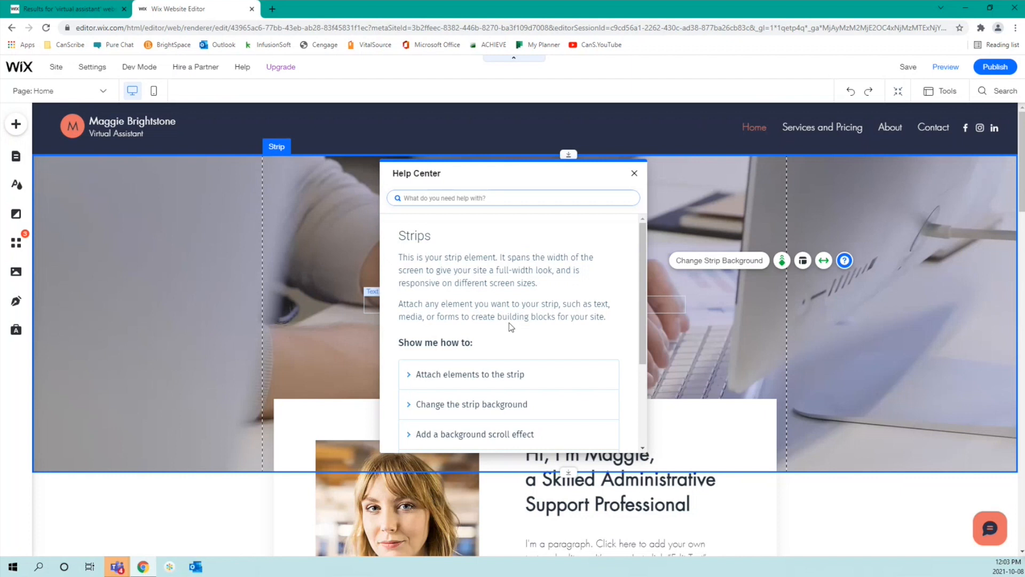
scroll(508, 322, "down", 3)
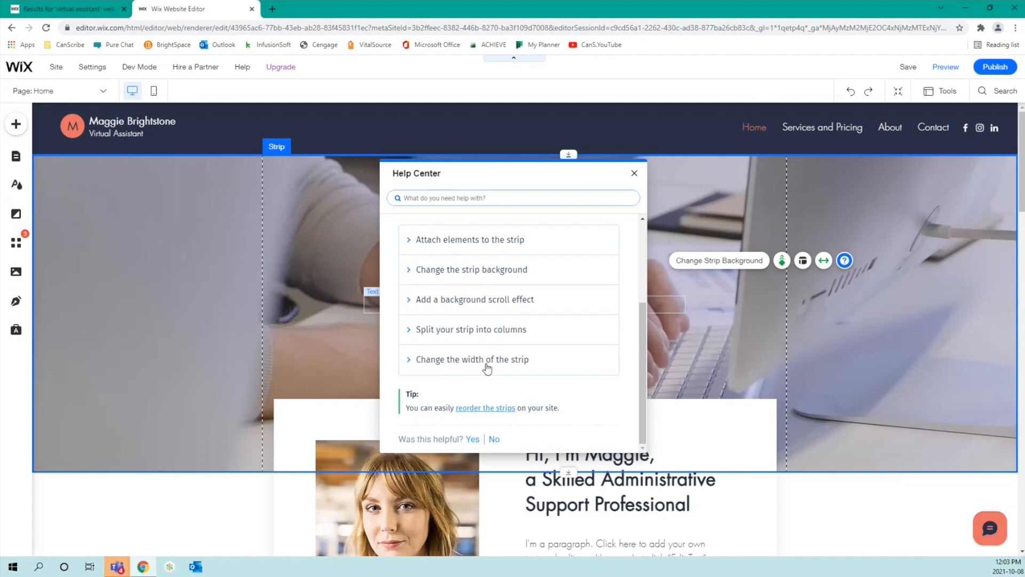
left_click(634, 174)
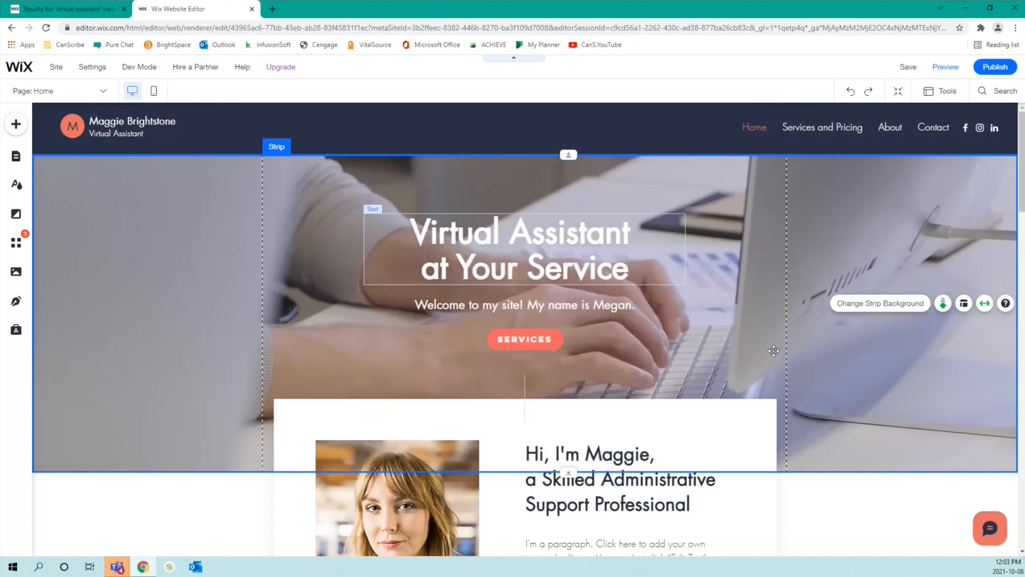
Step: Scroll to the About section and select its strip, Container Box, and finally the portrait photo
scroll(773, 351, "down", 5)
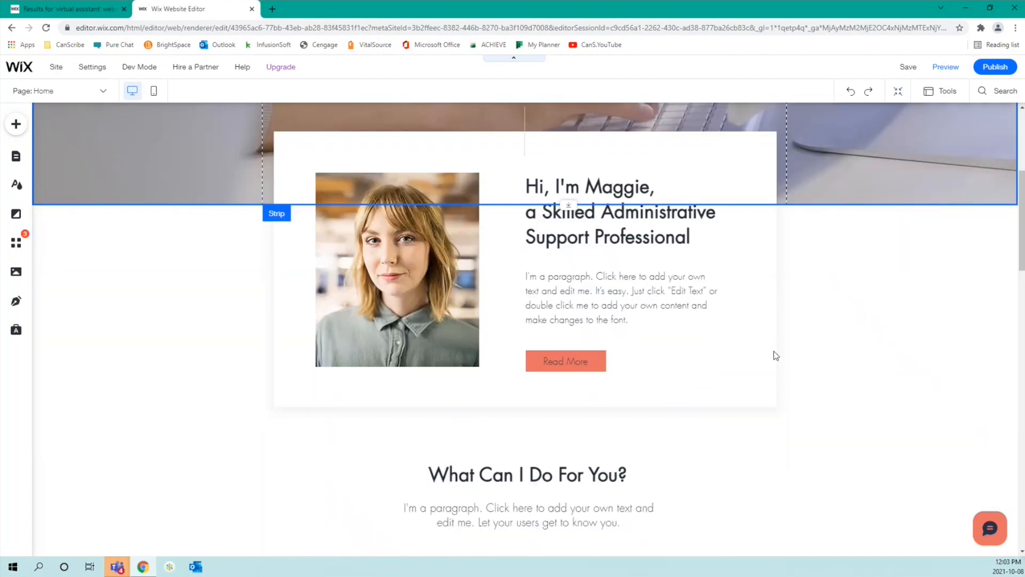
left_click(344, 276)
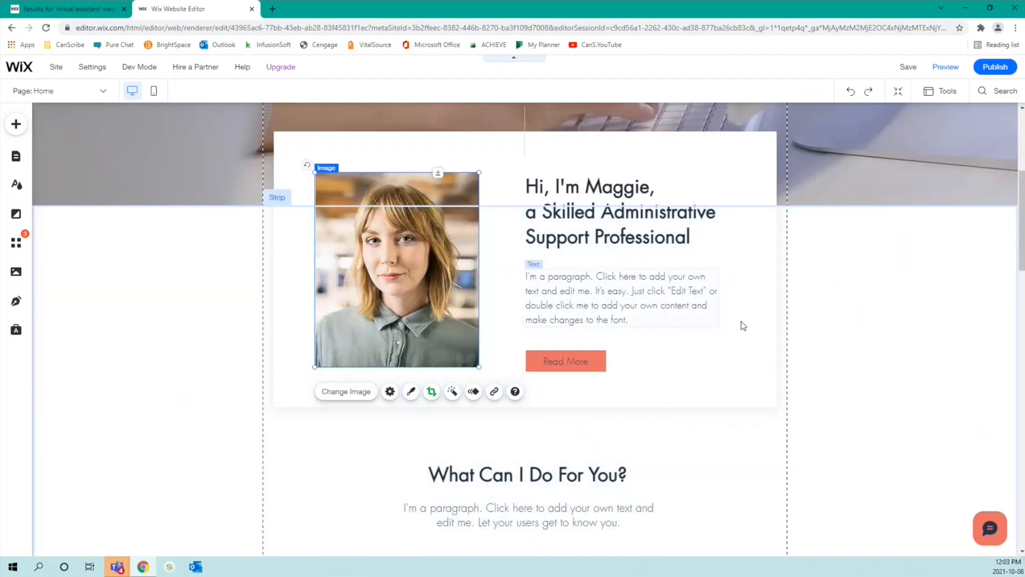
left_click(830, 323)
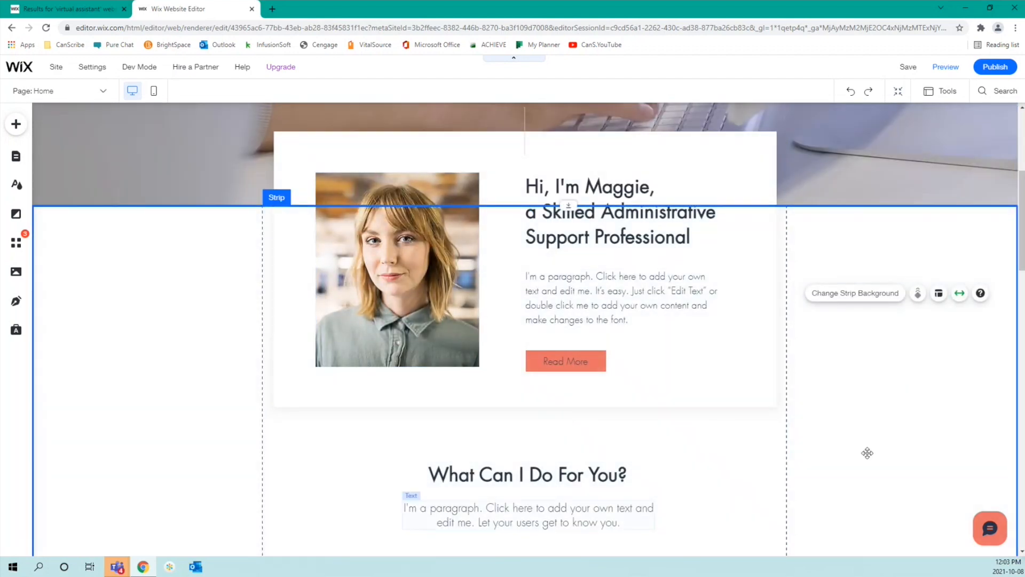
left_click(441, 169)
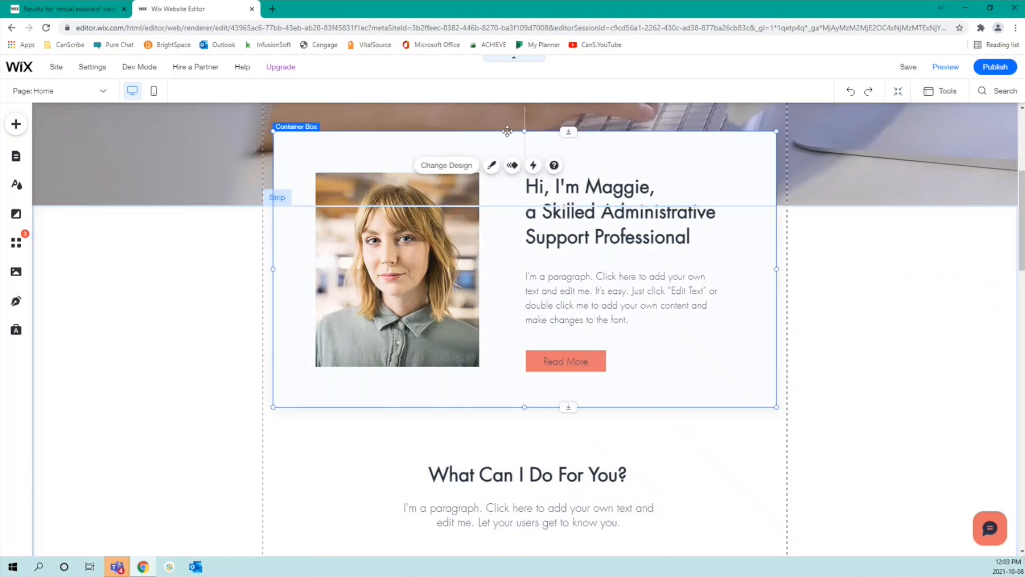
left_click(526, 126)
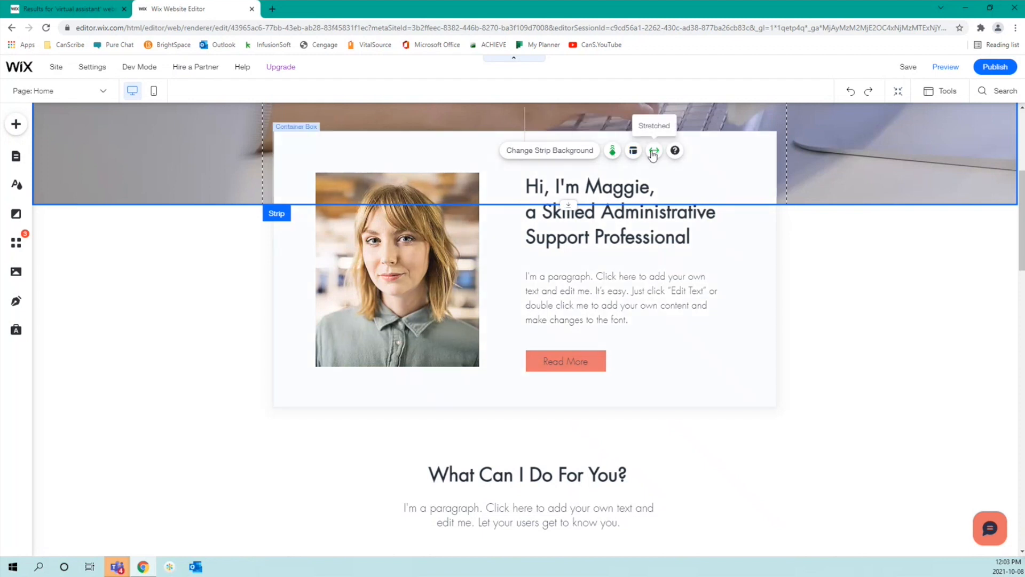
left_click(441, 164)
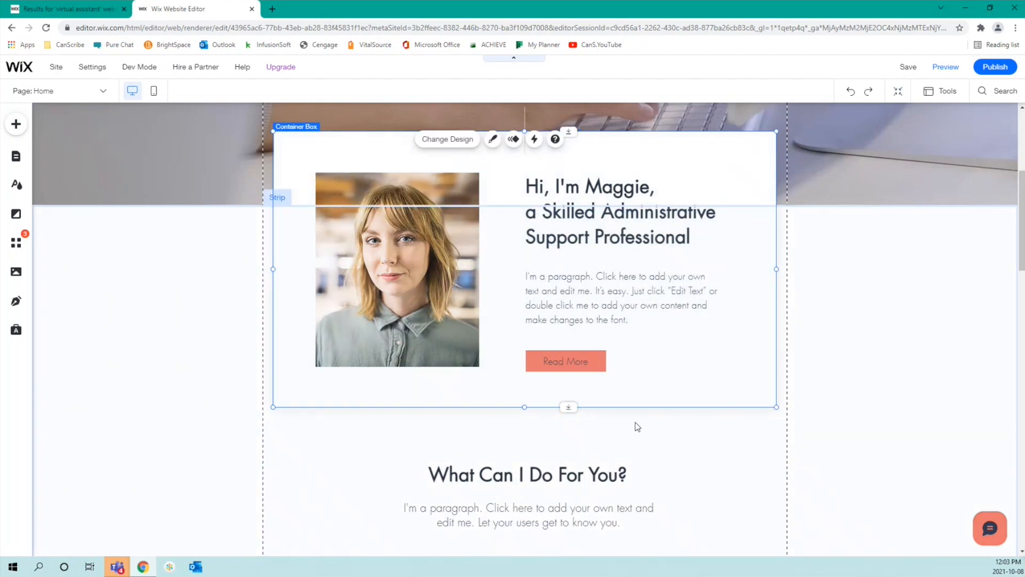
left_click(409, 196)
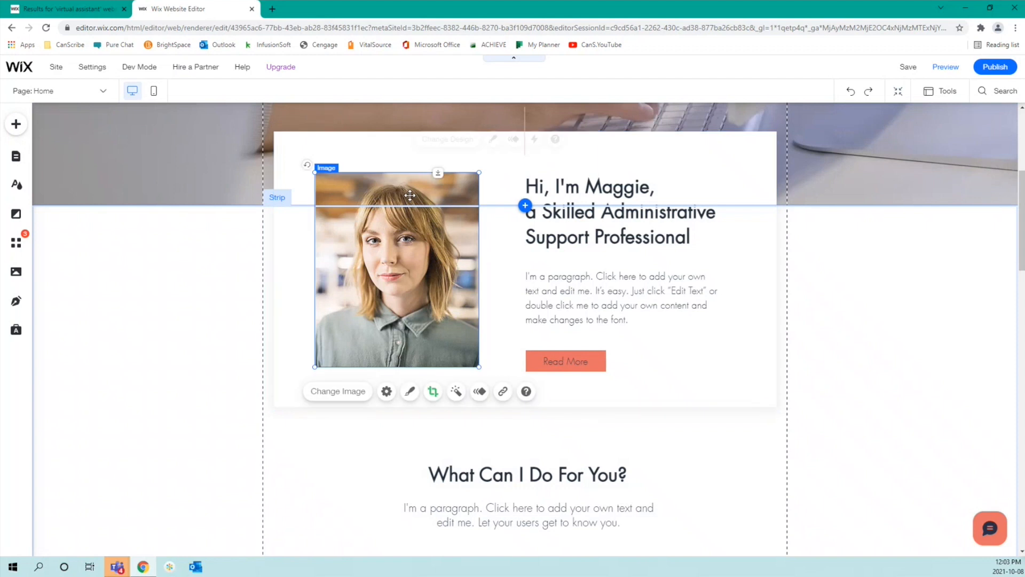
Step: Give the portrait photo a circular frame and bring up its border and shadow options
left_click(411, 392)
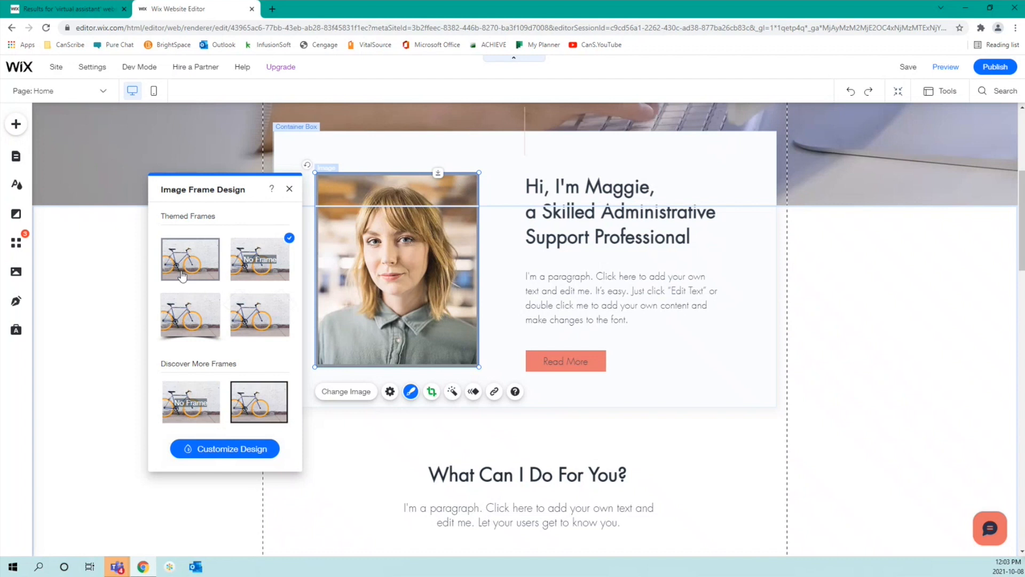
scroll(182, 275, "down", 4)
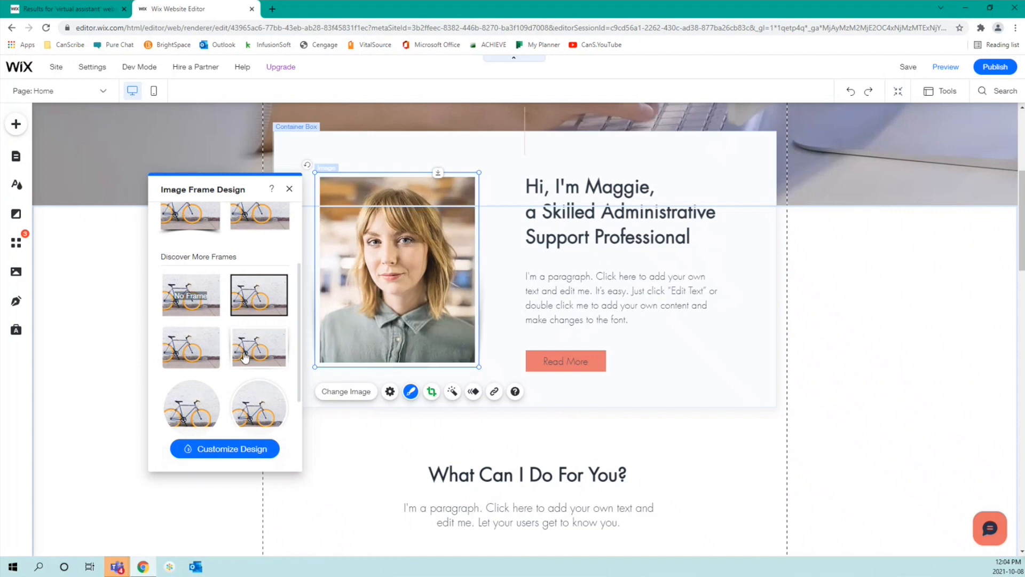
left_click(256, 408)
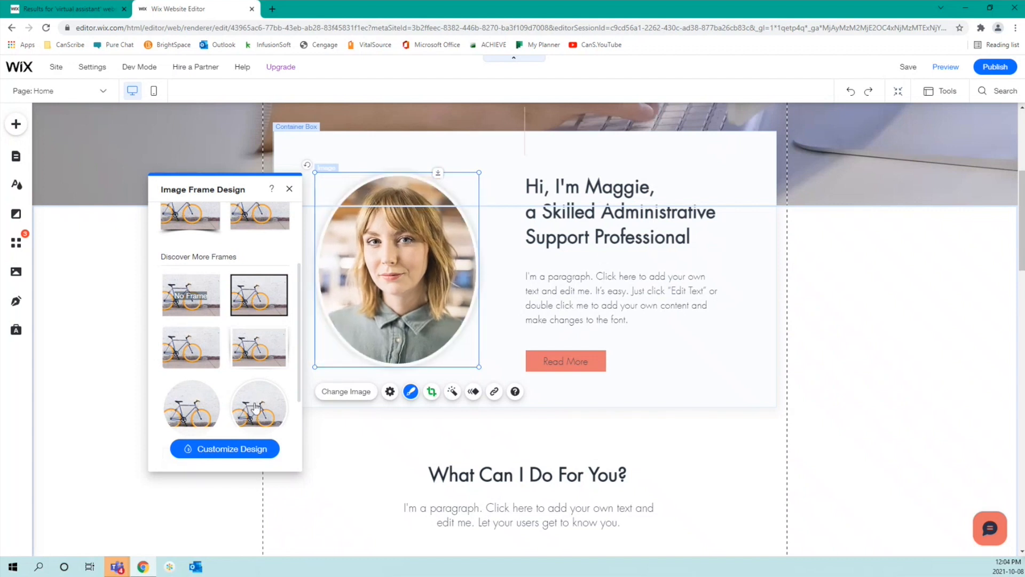
left_click(247, 449)
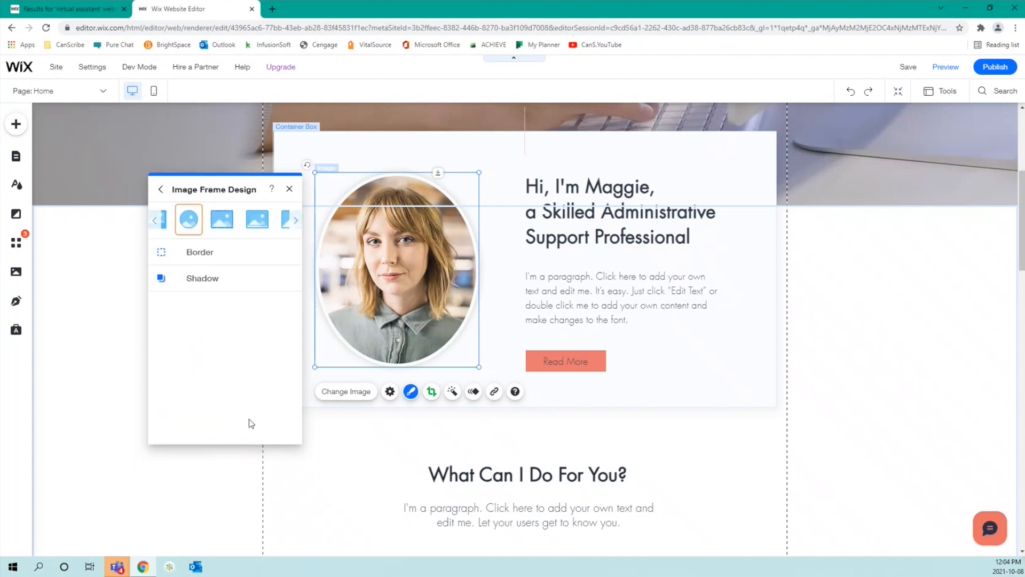
Step: Thicken the round portrait's white border to about 9 px, then show the shadow settings
left_click(177, 261)
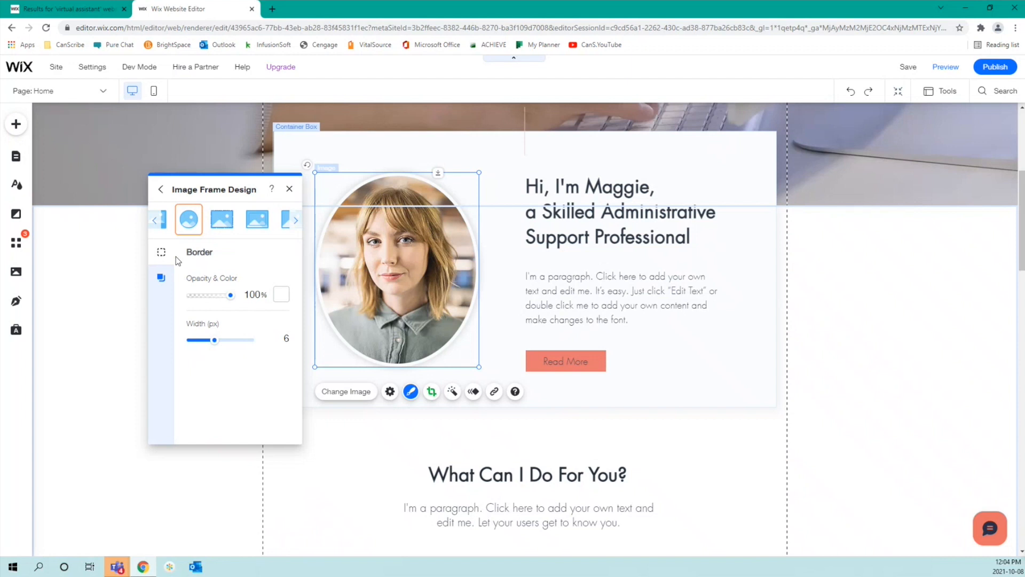
left_click_drag(216, 342, 227, 341)
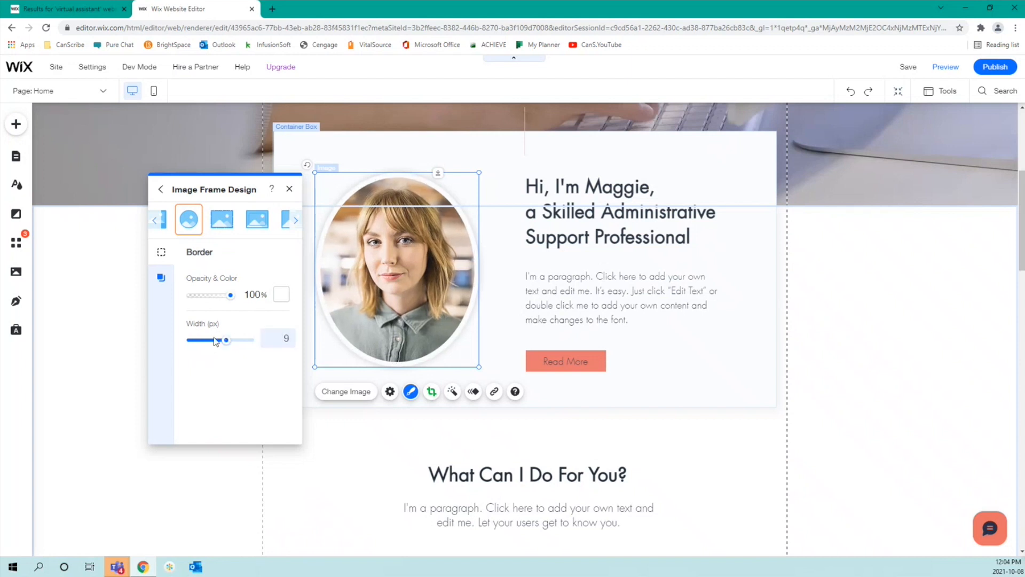
left_click(160, 278)
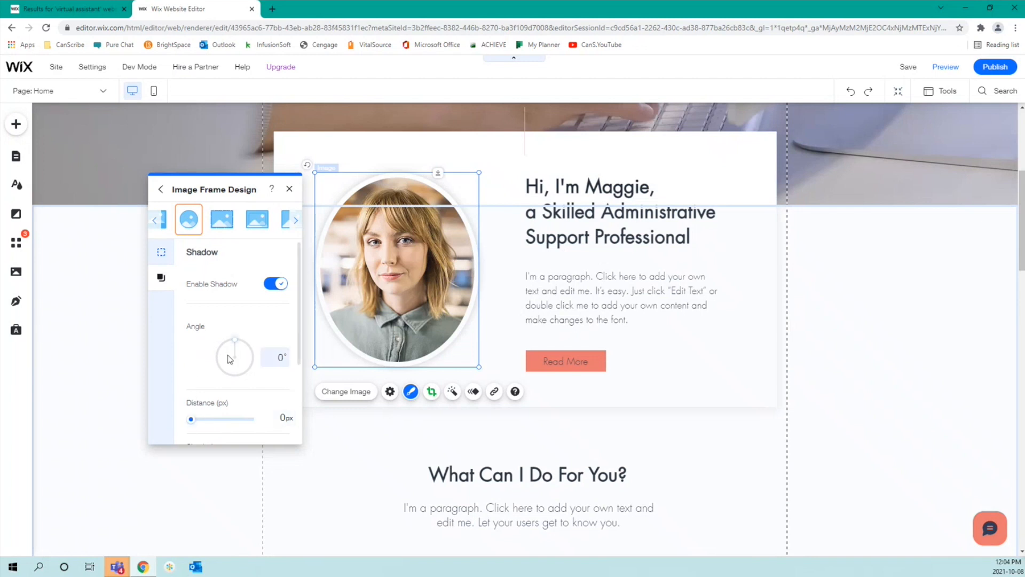
Step: Adjust the shadow angle and set distance 16 px, size 2 px and blur 28 px
left_click_drag(239, 340, 241, 344)
left_click_drag(192, 422, 210, 434)
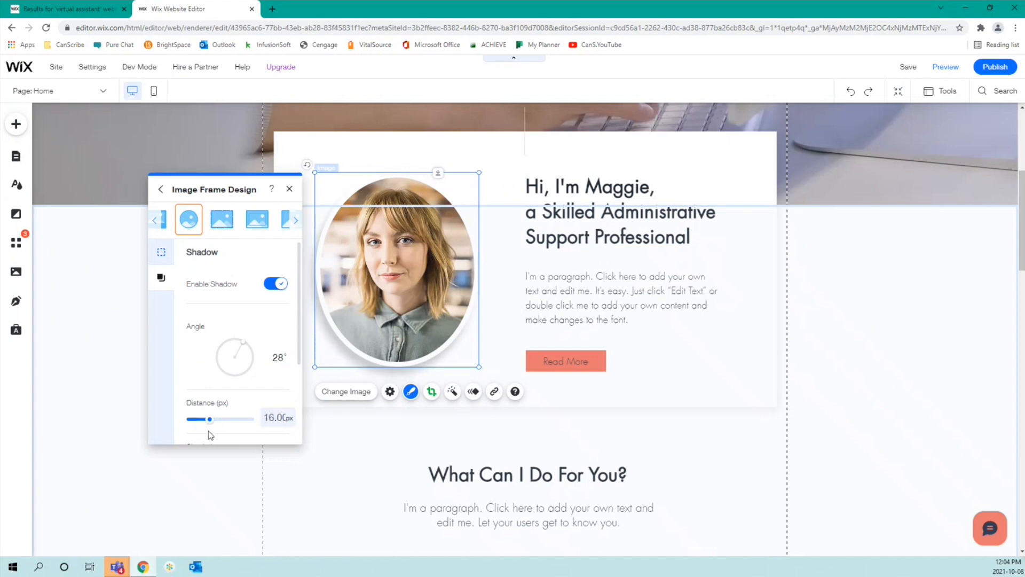
scroll(238, 362, "down", 2)
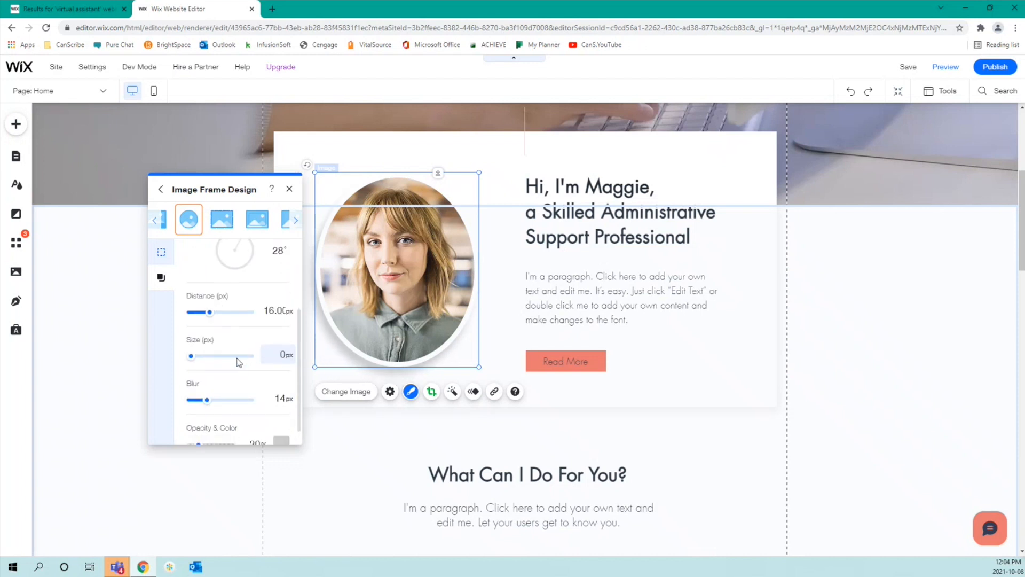
scroll(262, 329, "up", 2)
mouse_move(243, 348)
left_mouse_down()
mouse_move(254, 374)
mouse_move(255, 344)
mouse_move(232, 342)
mouse_move(247, 354)
mouse_move(239, 345)
left_mouse_up()
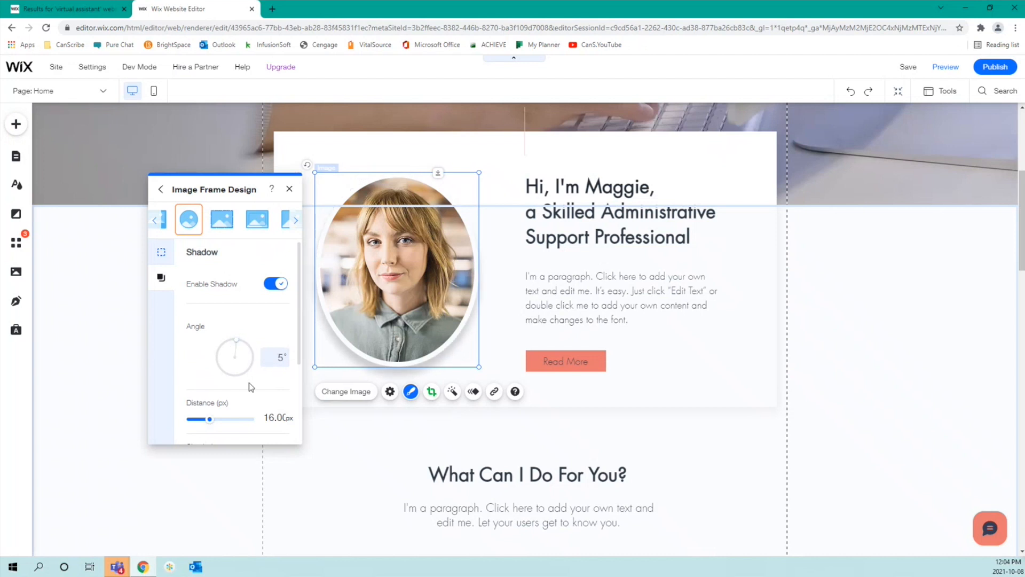
scroll(251, 386, "down", 2)
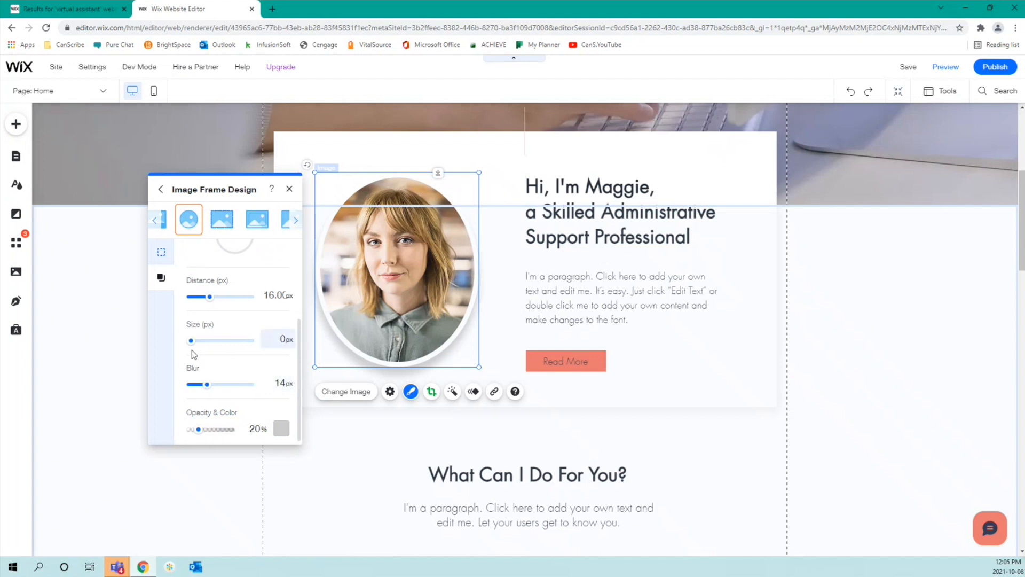
mouse_move(191, 341)
left_mouse_down()
mouse_move(216, 342)
mouse_move(190, 347)
left_mouse_up()
left_click_drag(206, 384, 225, 375)
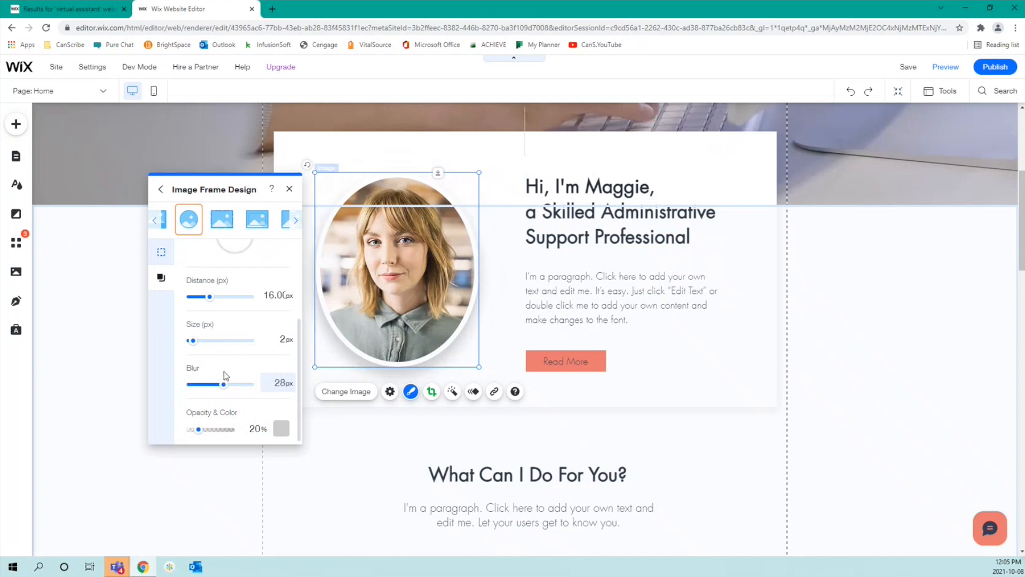
Step: Make the portrait shadow light grey at 41% opacity and close the frame design panel
left_click(281, 428)
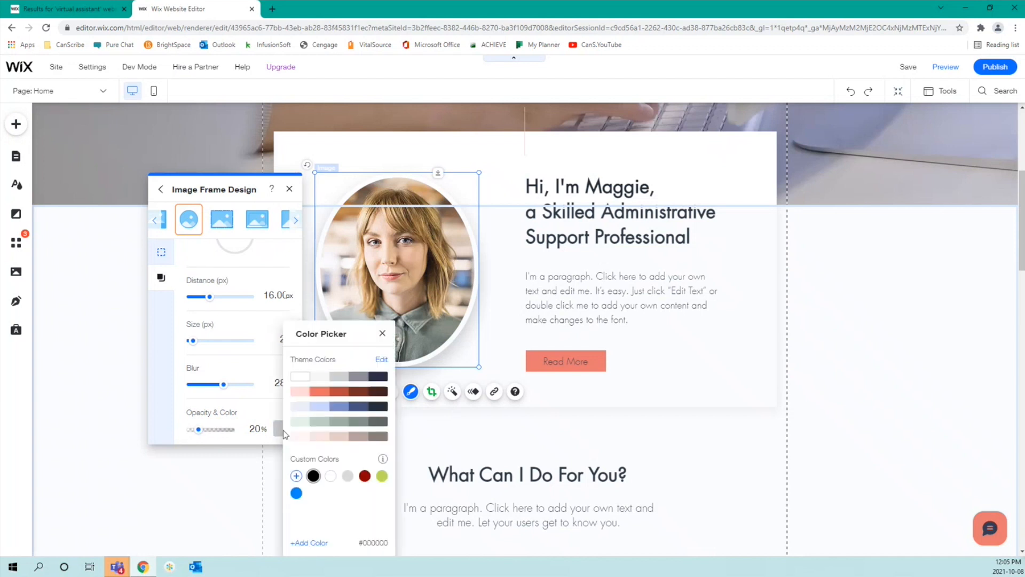
left_click(301, 437)
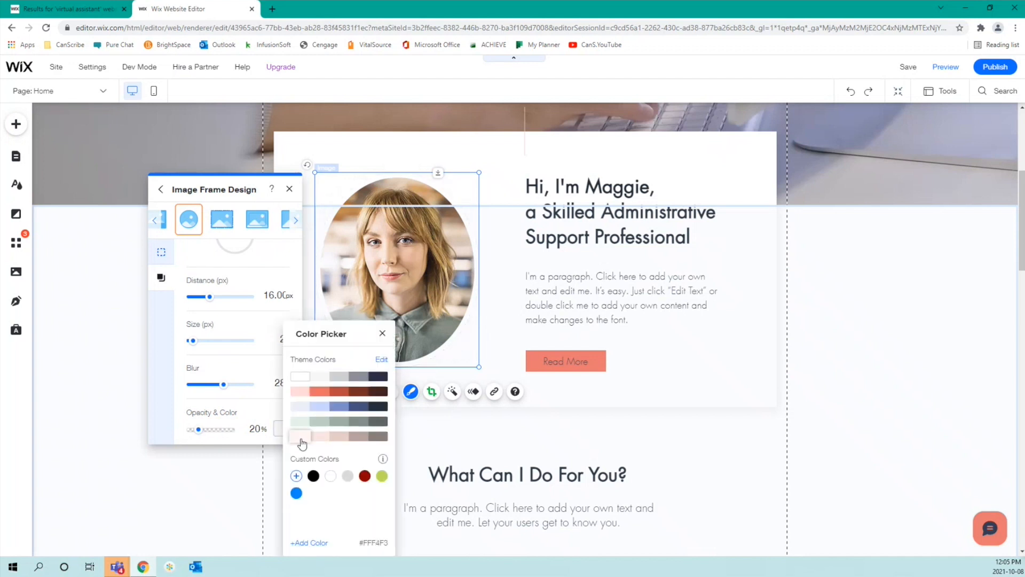
left_click(378, 436)
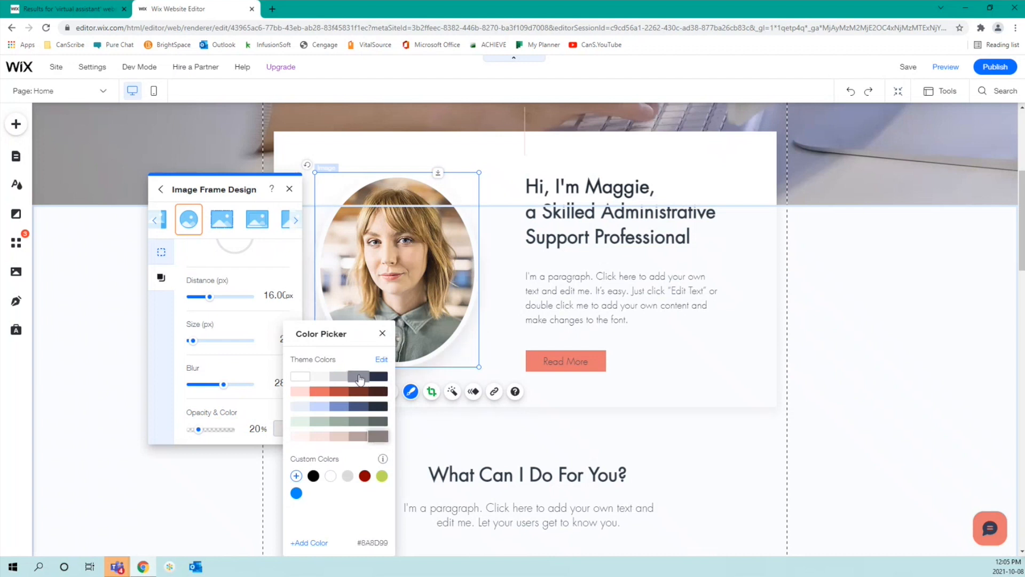
left_click(299, 378)
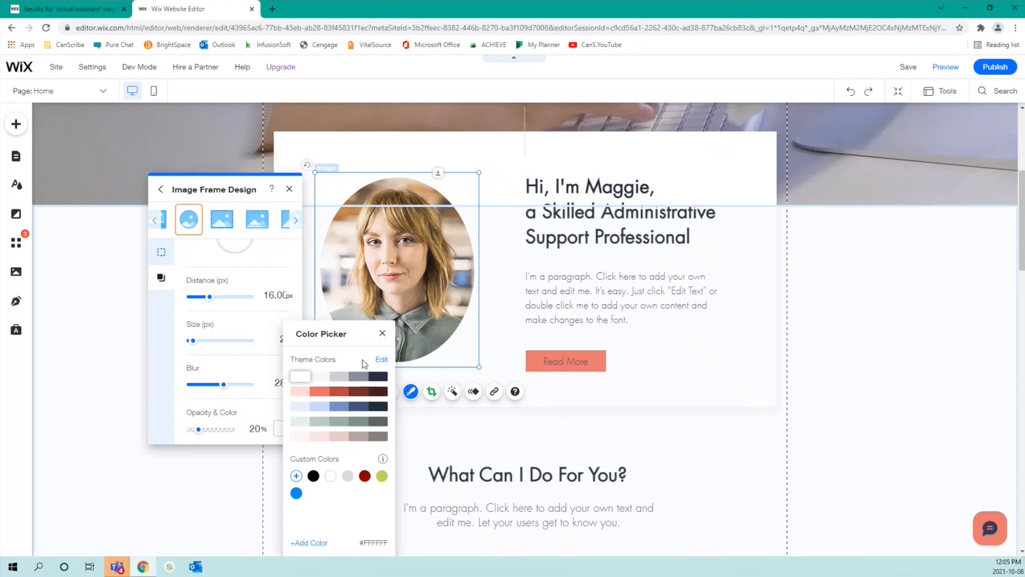
left_click(347, 475)
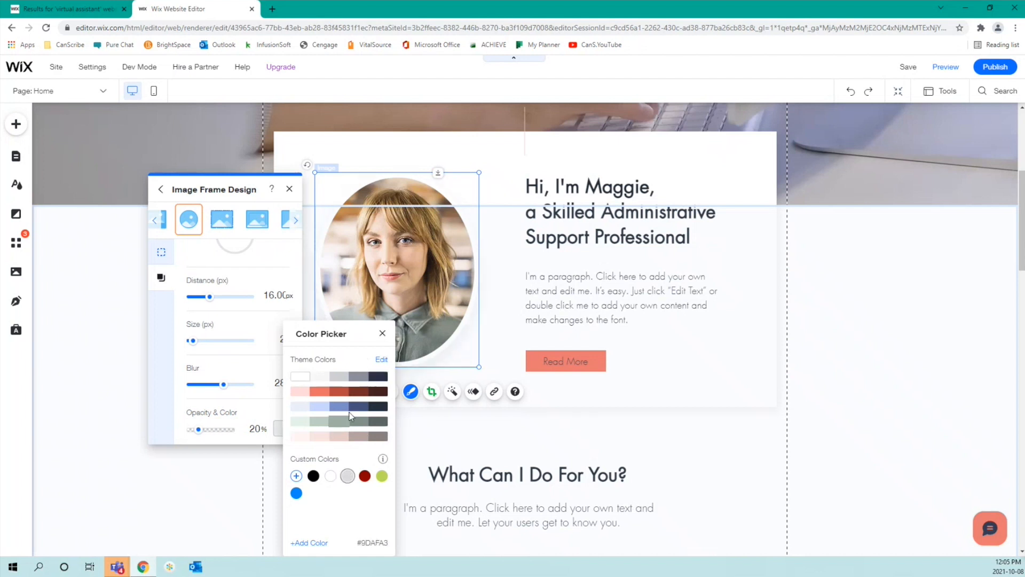
left_click(383, 335)
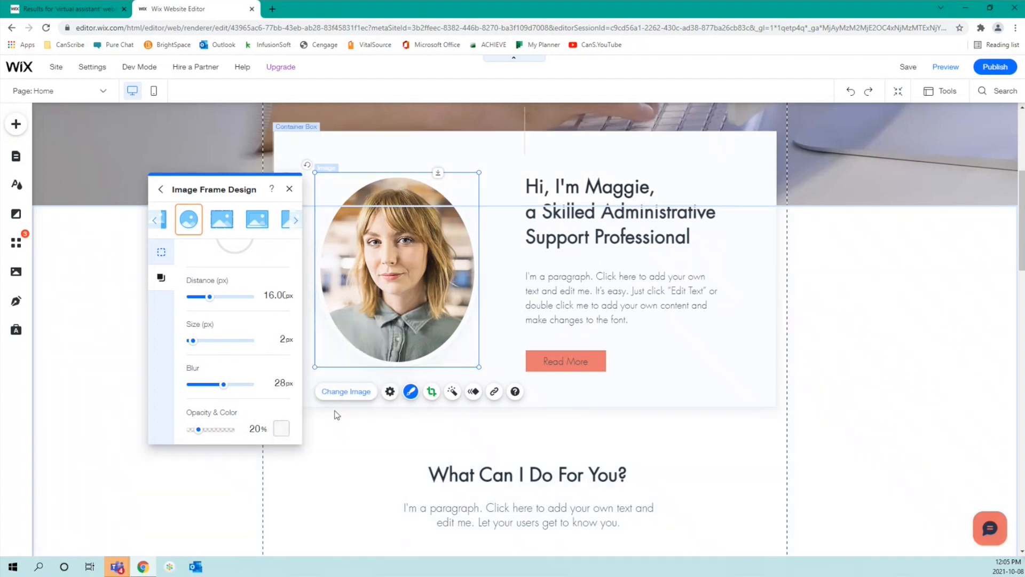
left_click(278, 427)
left_click(368, 437)
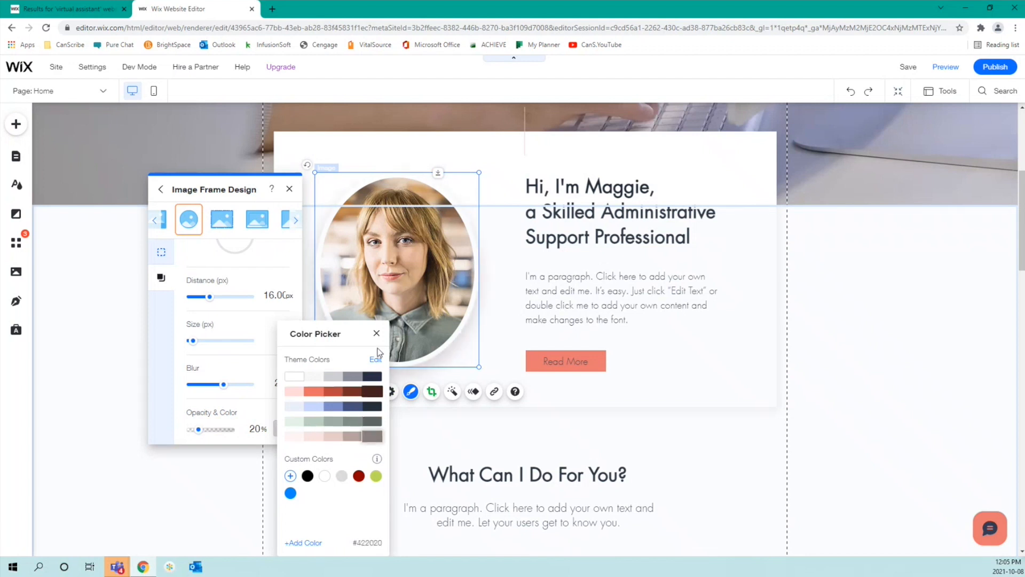
left_click(377, 333)
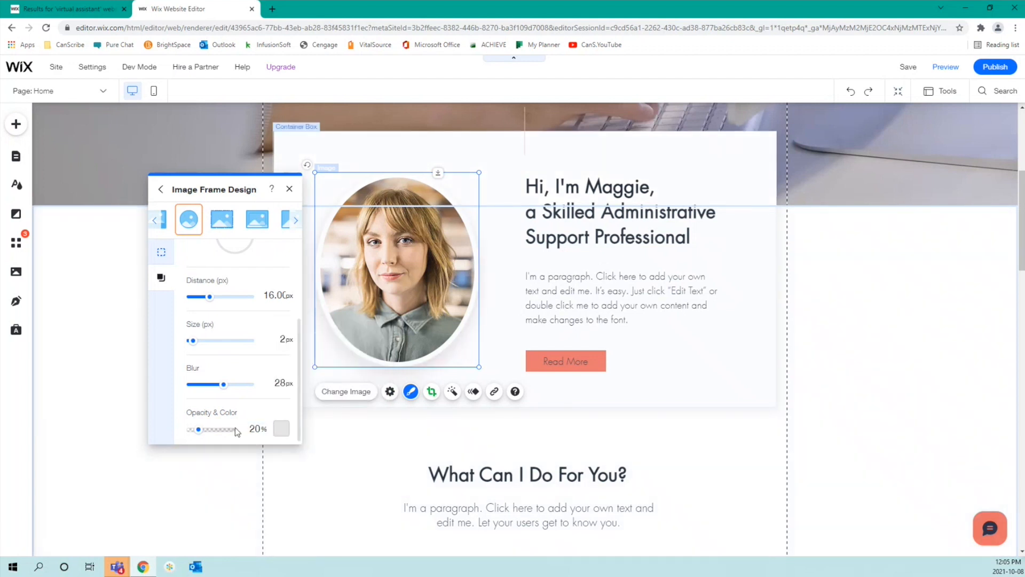
left_click_drag(198, 429, 207, 430)
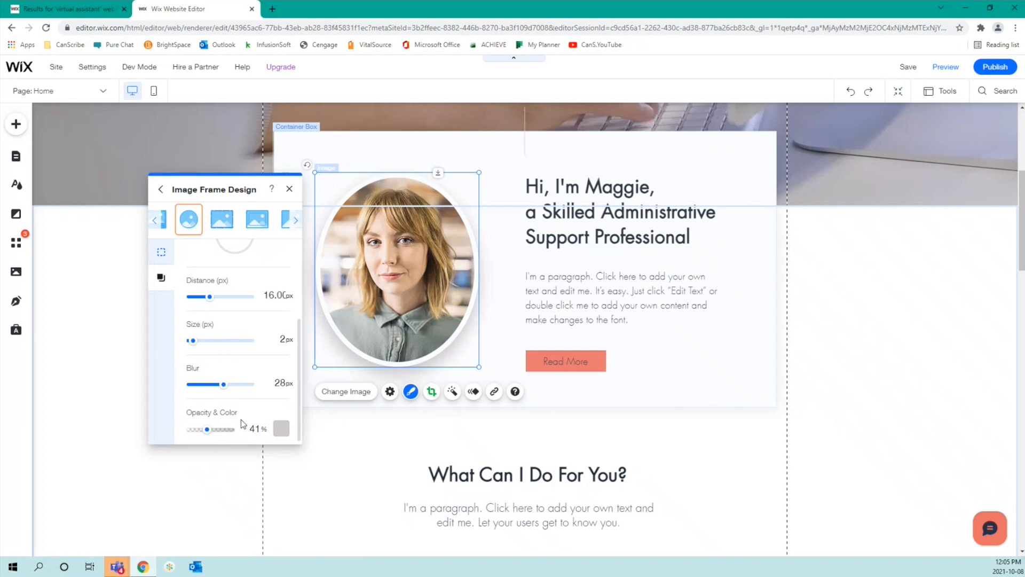
left_click(289, 189)
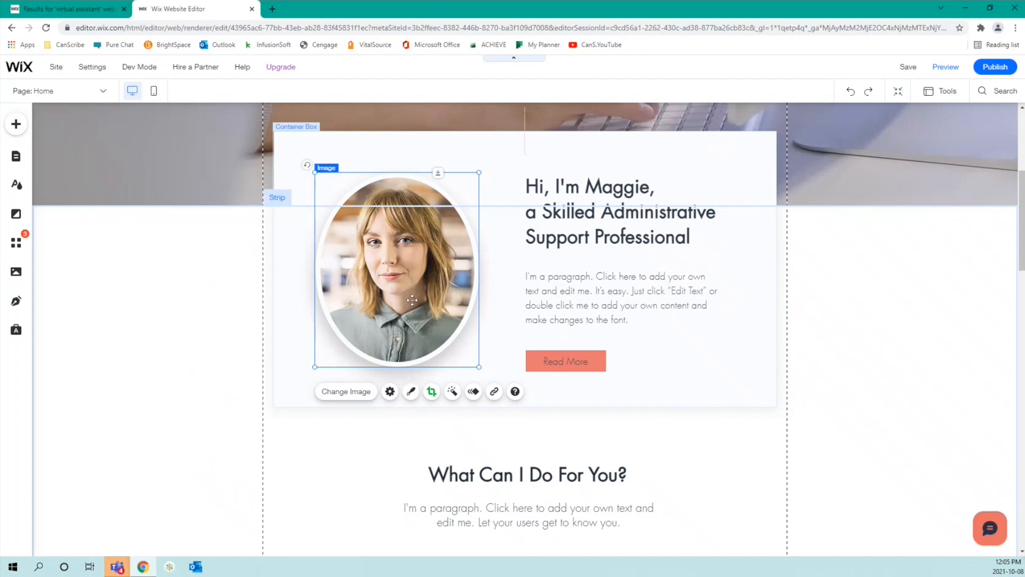
Step: Swap the About photo for the Natural Beauty stock portrait from Media from Wix
left_click(346, 392)
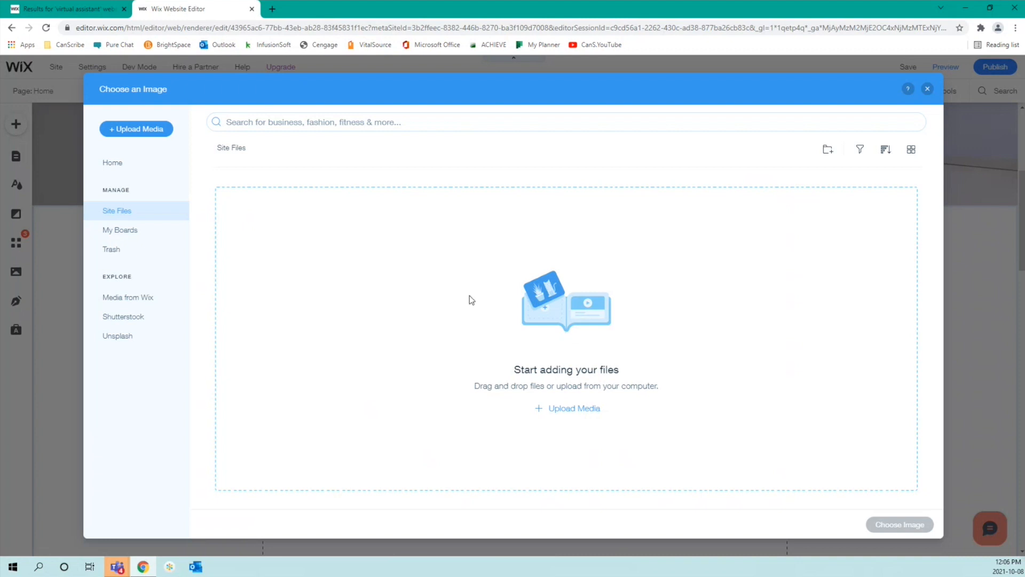
left_click(158, 308)
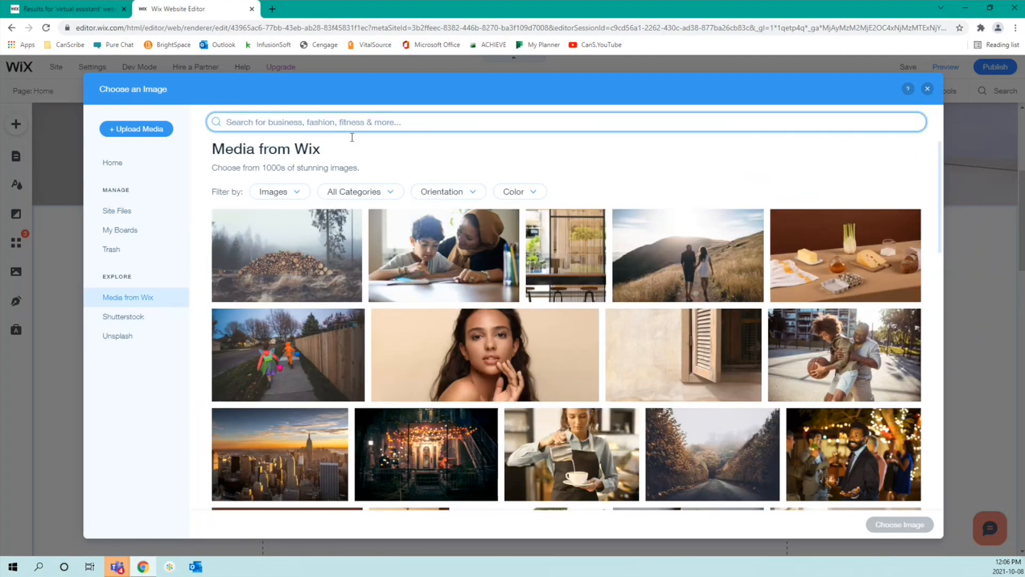
left_click(502, 357)
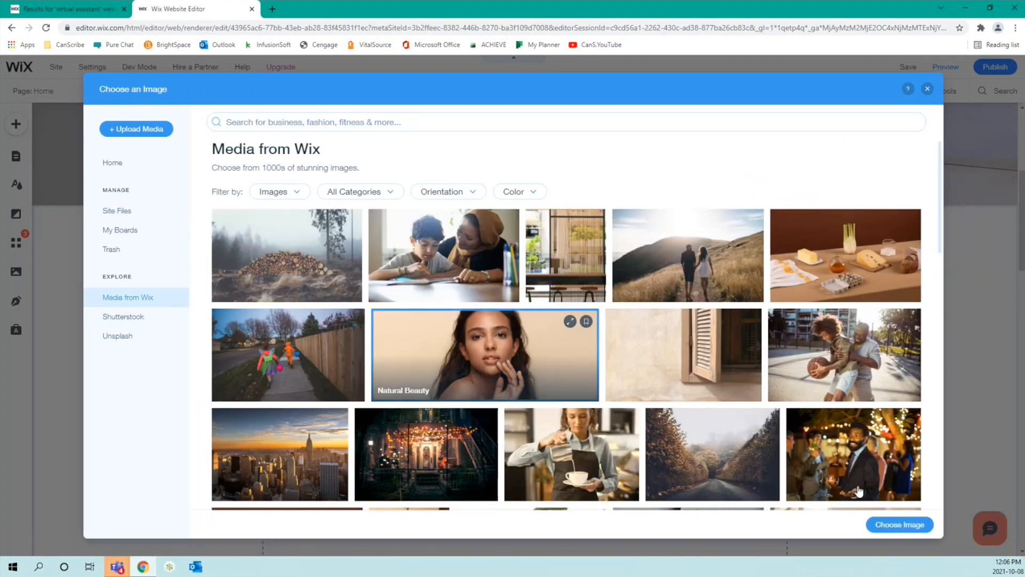
left_click(905, 528)
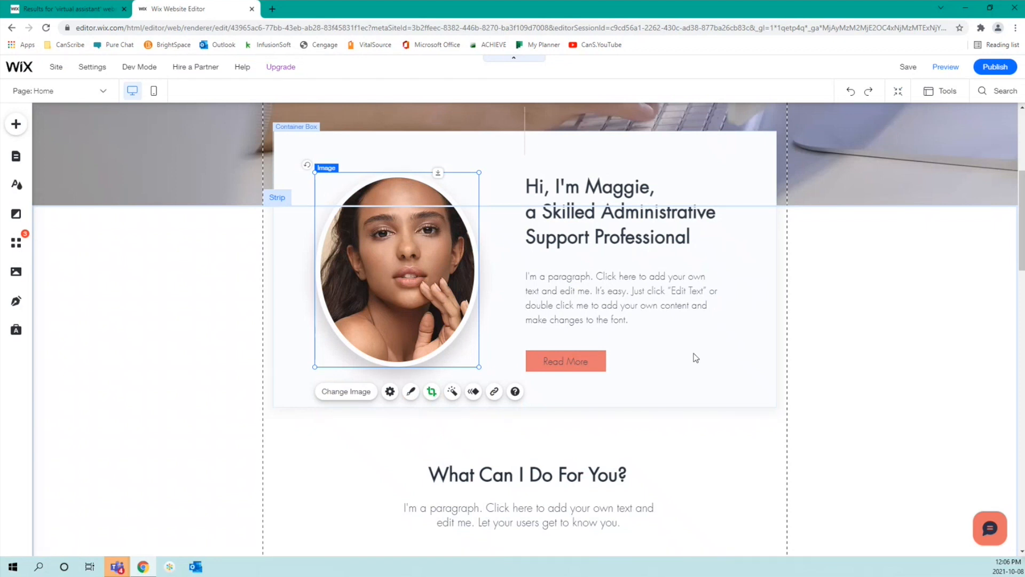
Step: Open the About heading text for editing to correct 'Skiilled' to 'Skilled'
left_click(697, 201)
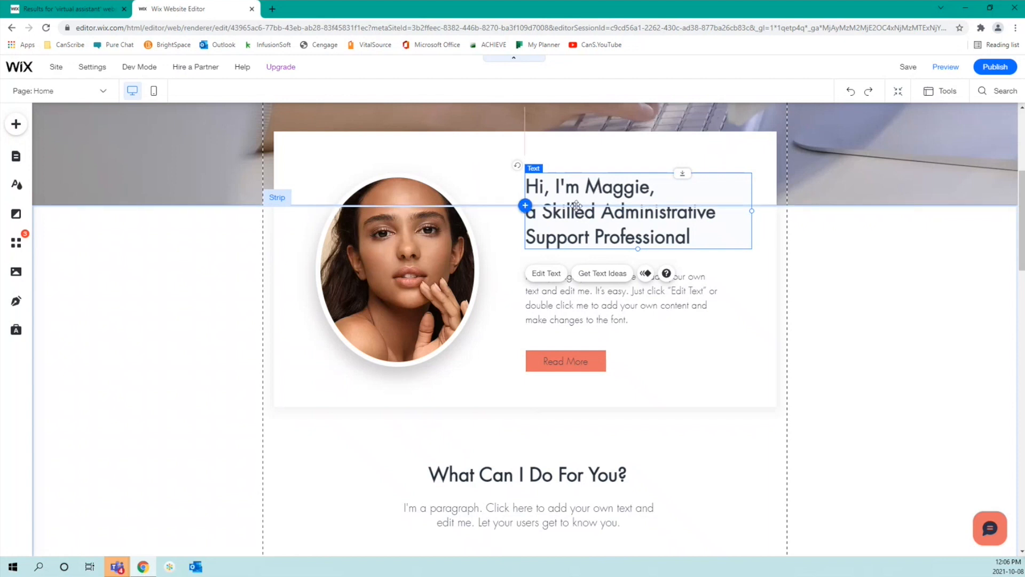
double_click(610, 188)
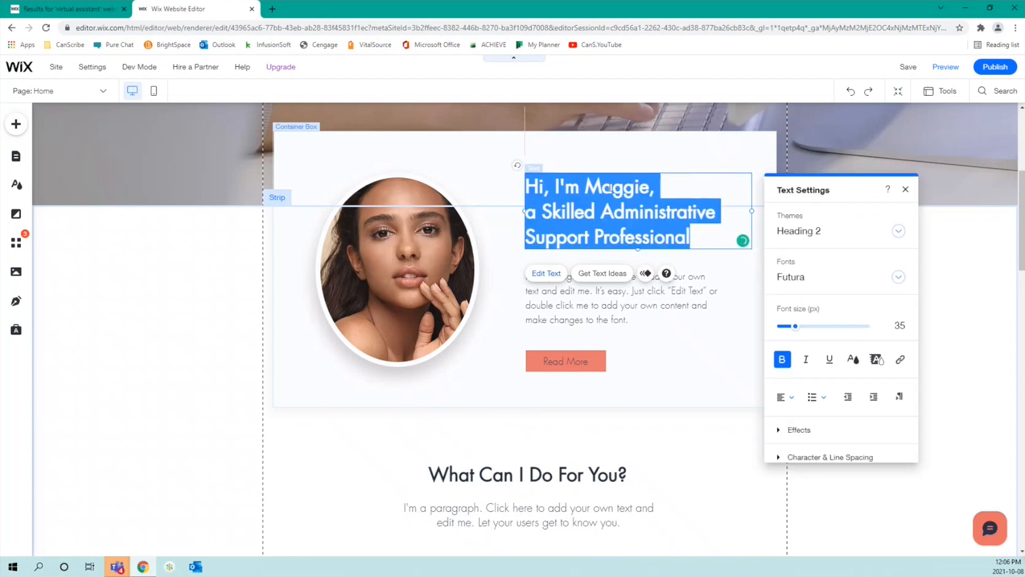
left_click(646, 216)
left_click_drag(690, 237, 517, 192)
left_click(655, 213)
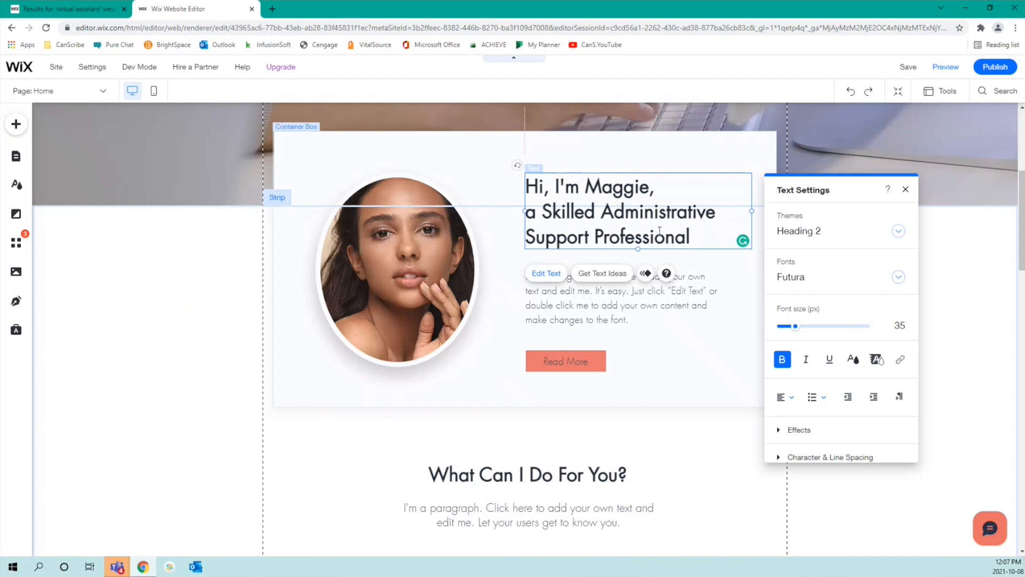
Step: Replace 'Administrative Support Professional' with 'Virtual Assistant' in the intro heading's second line
left_click(906, 191)
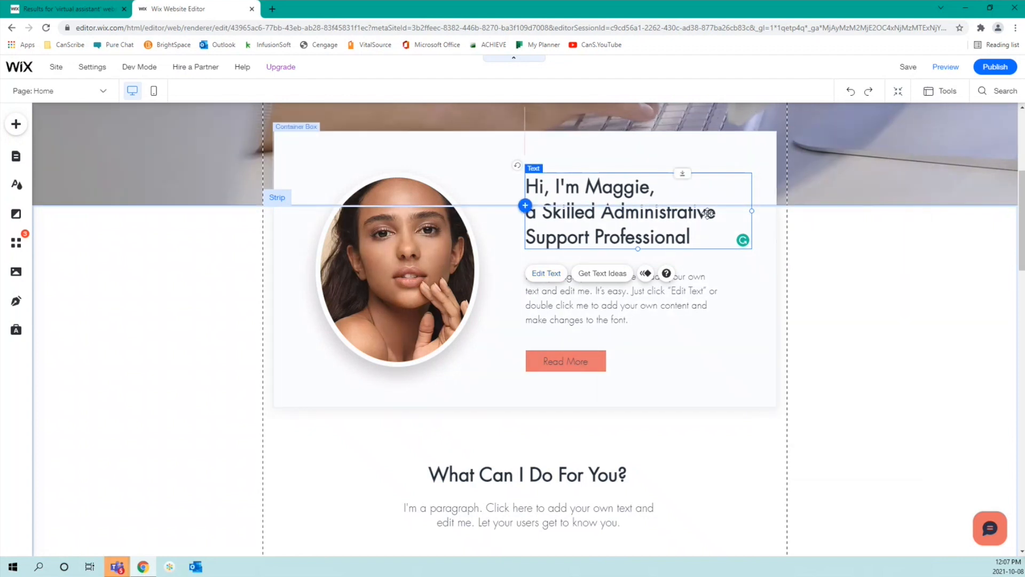
double_click(628, 212)
left_click(627, 212)
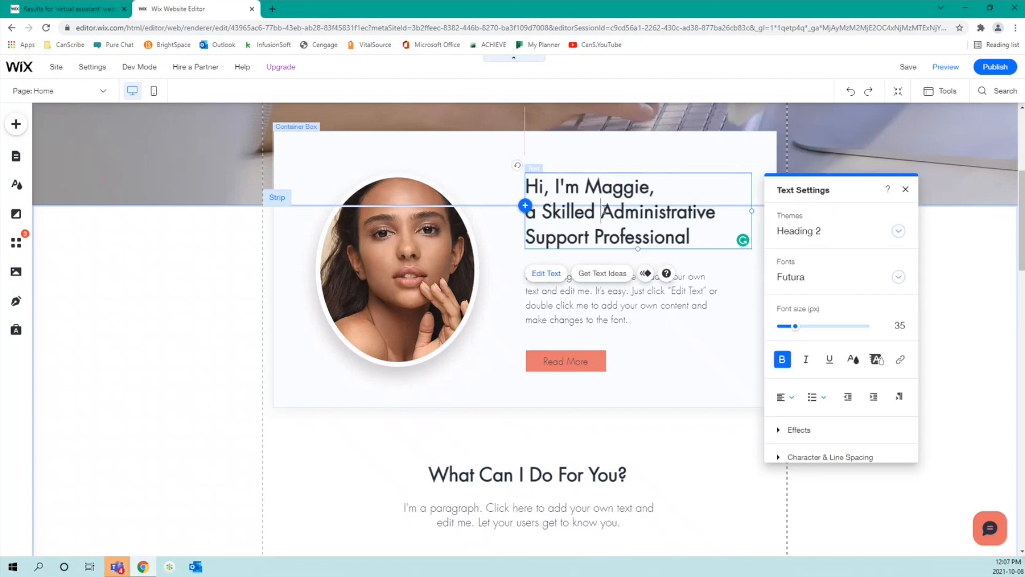
left_click_drag(602, 211, 694, 242)
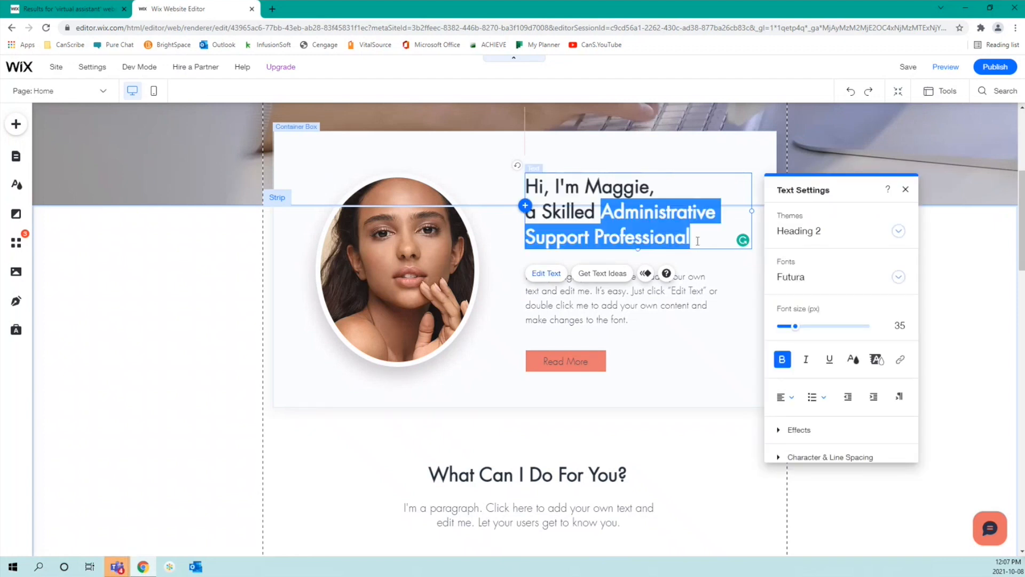
type("V")
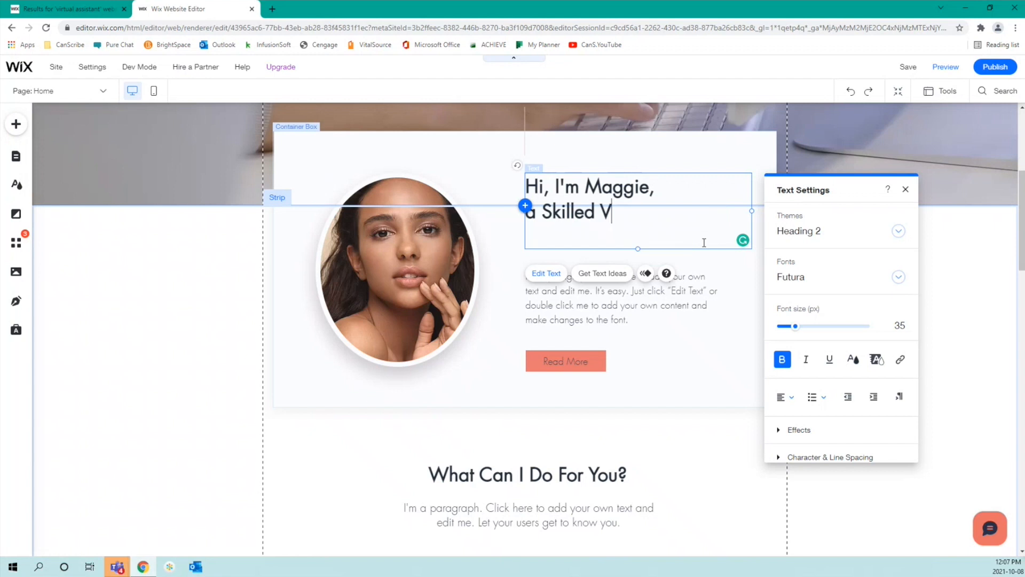
type("irtual Assistant")
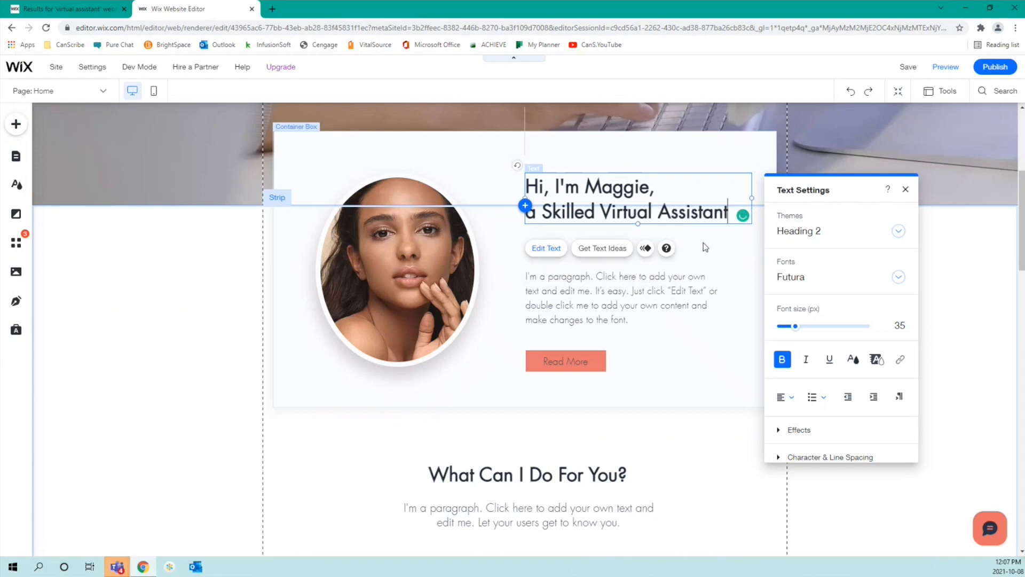
left_click(906, 190)
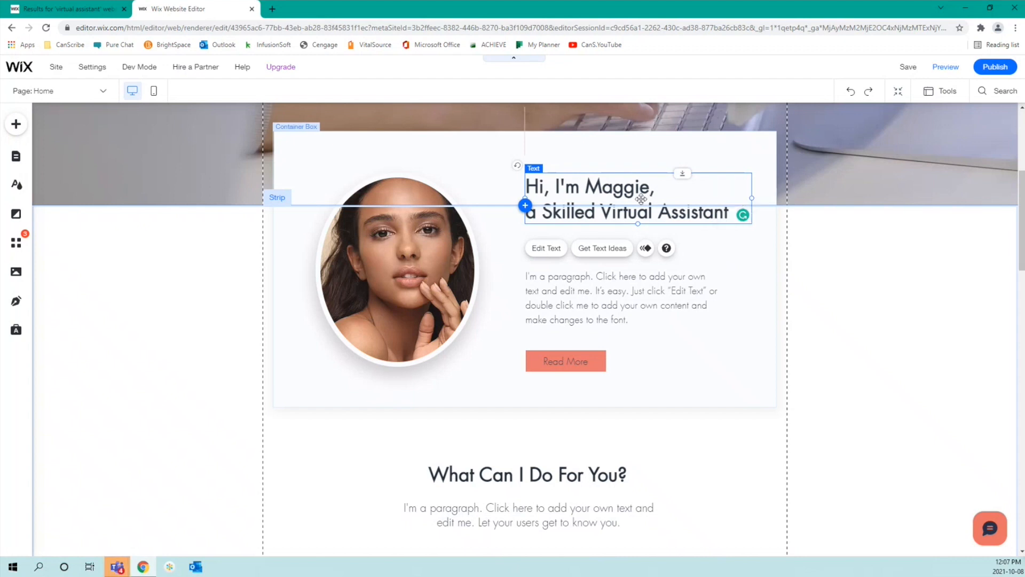
left_click(655, 293)
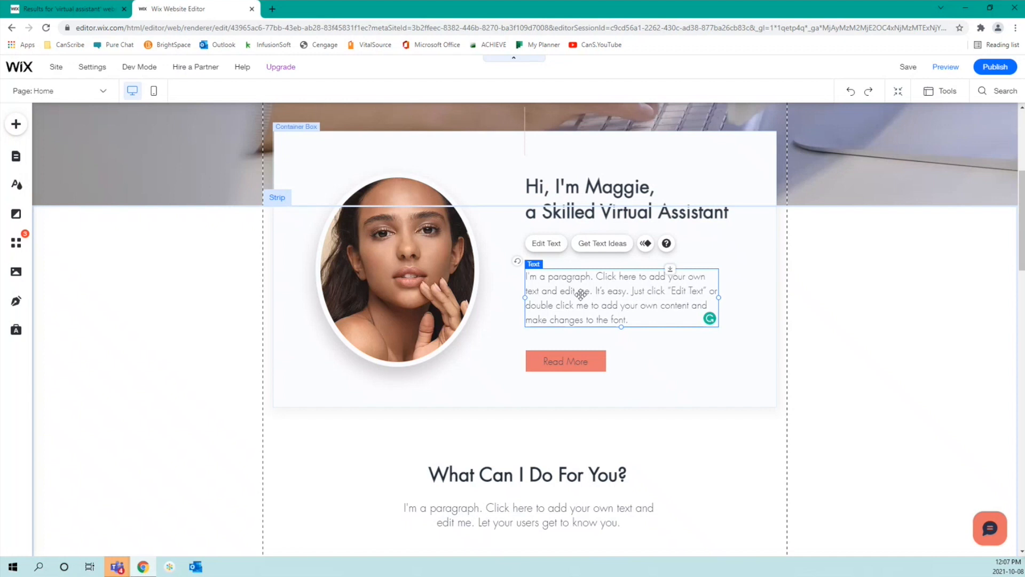
double_click(581, 294)
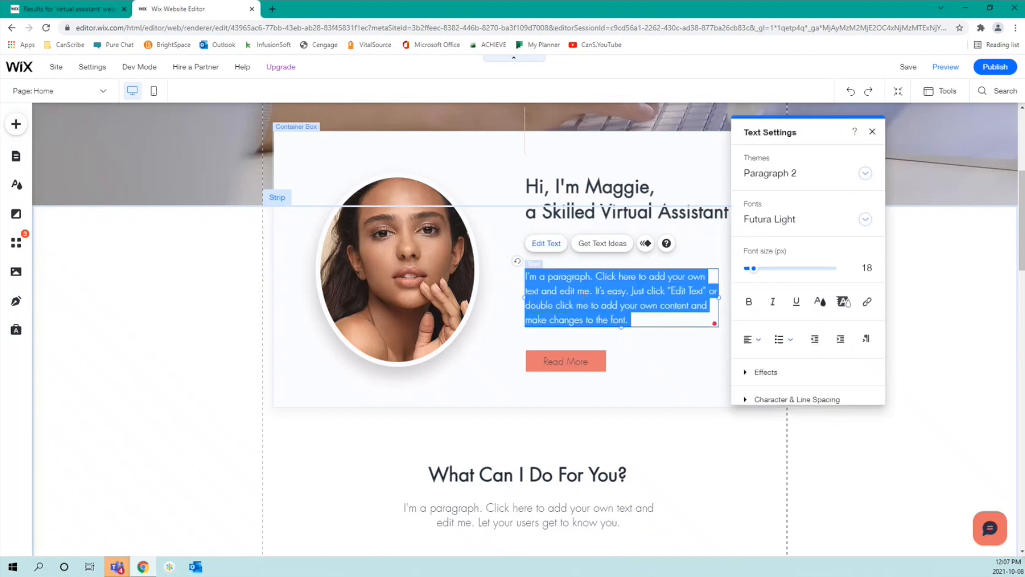
left_click(586, 292)
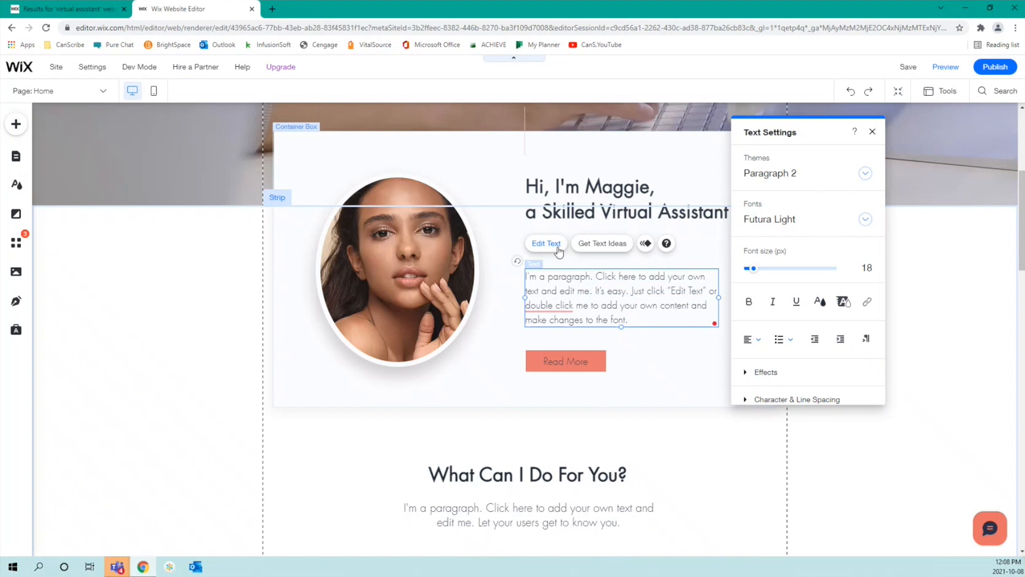
double_click(602, 319)
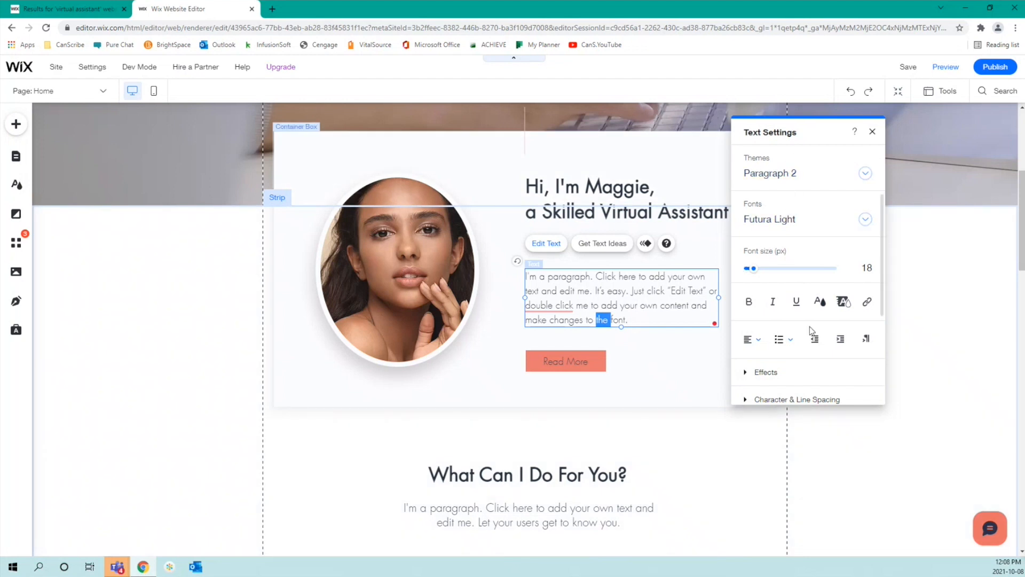
scroll(812, 331, "down", 4)
scroll(815, 332, "up", 1)
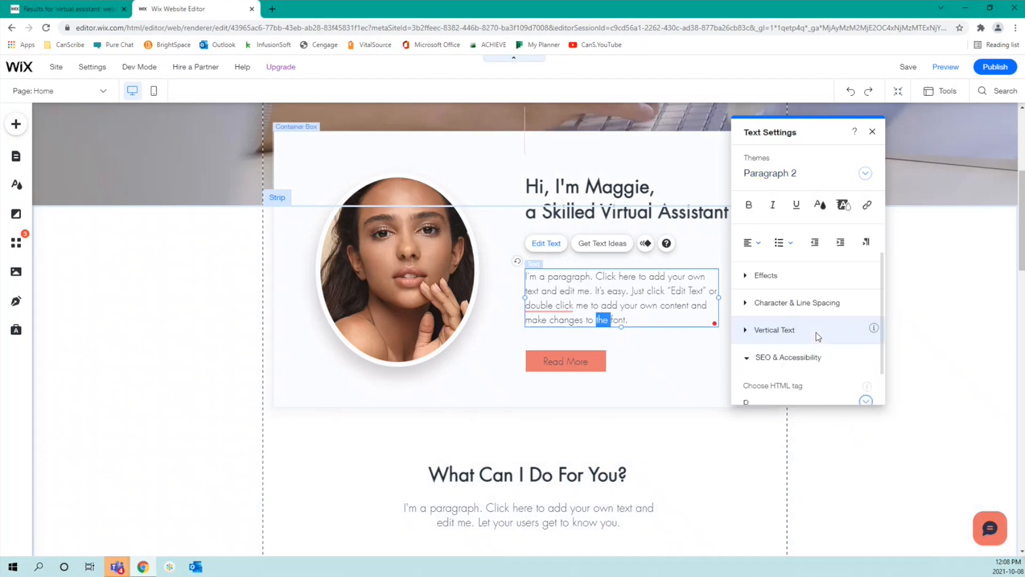
scroll(816, 332, "down", 1)
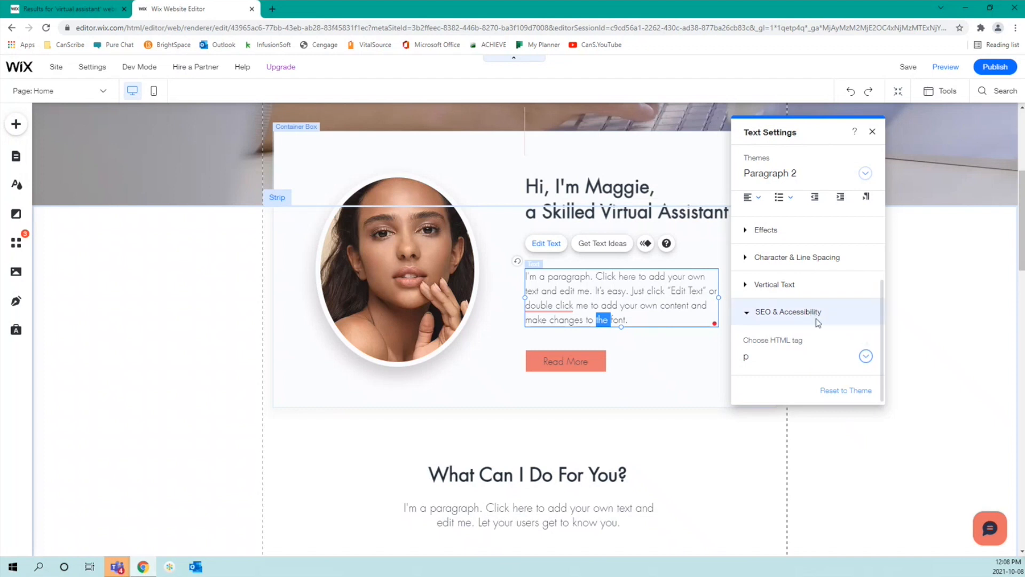
left_click(863, 359)
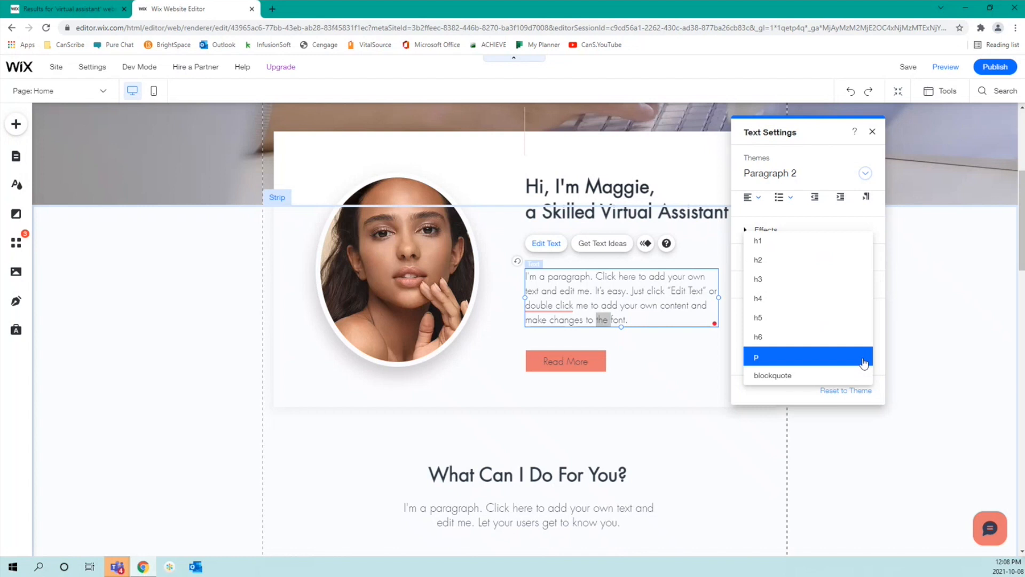
left_click(864, 363)
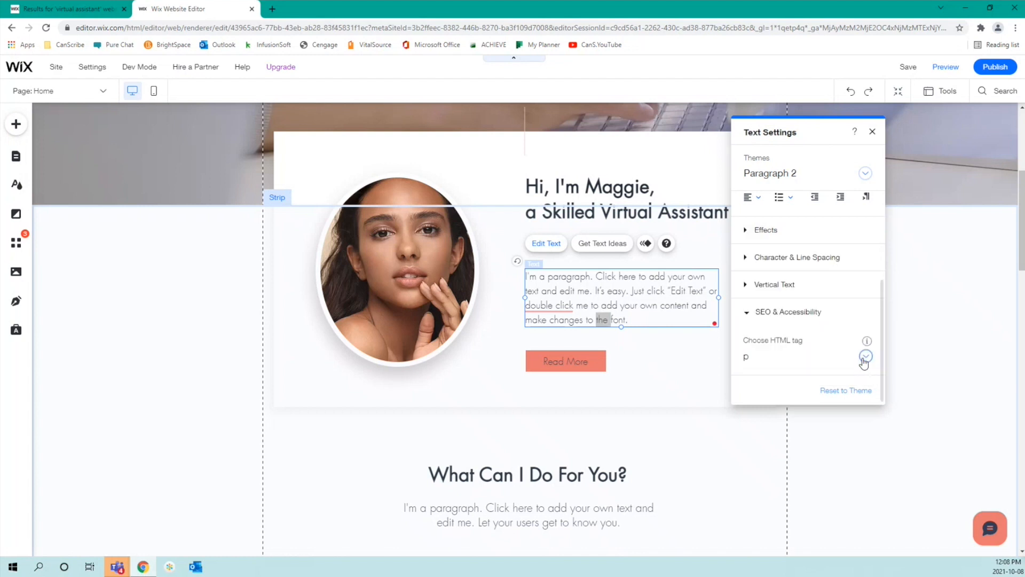
left_click(586, 194)
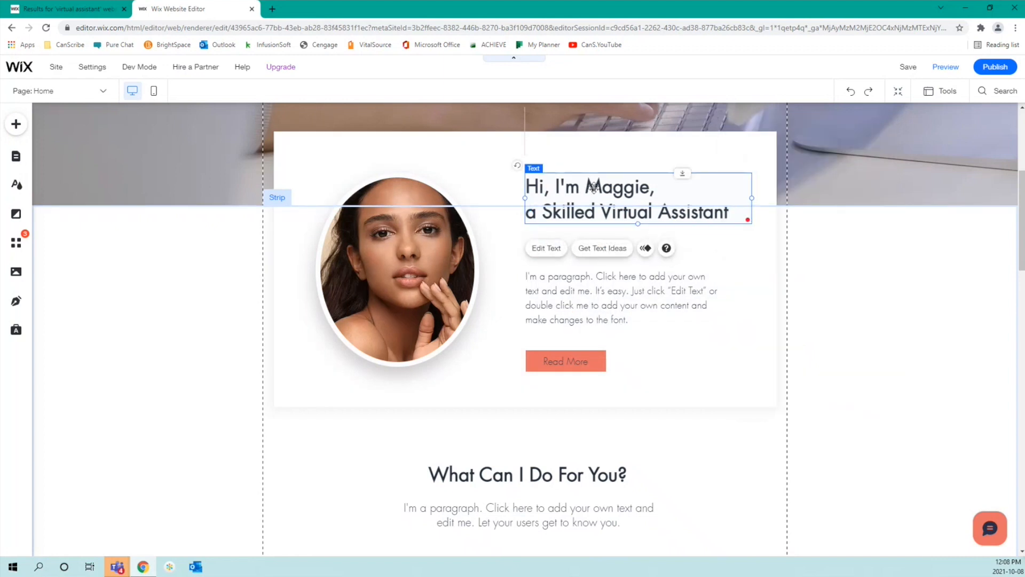
double_click(586, 193)
scroll(872, 383, "down", 3)
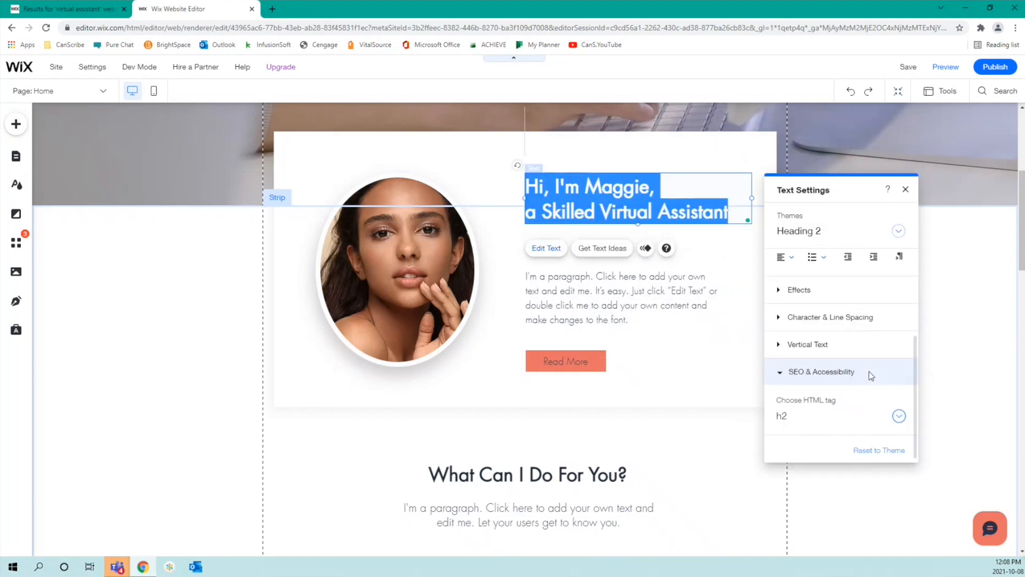
left_click(827, 423)
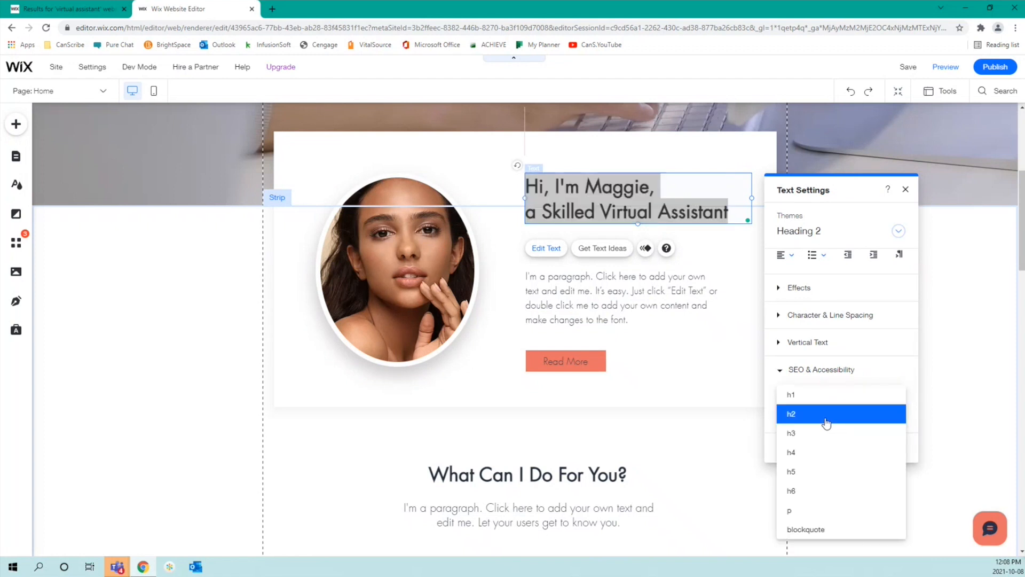
left_click(827, 414)
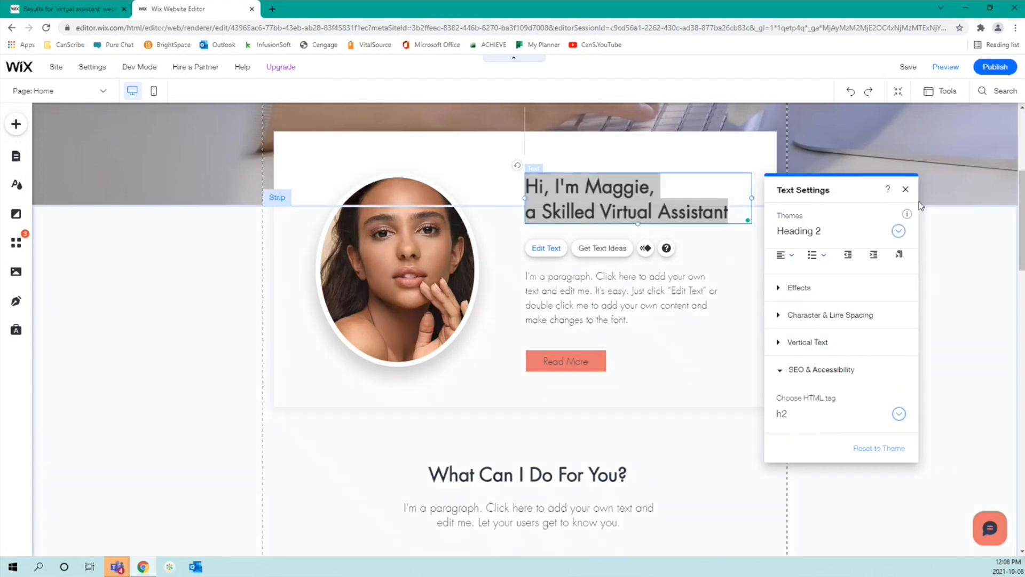
left_click(906, 189)
left_click(685, 370)
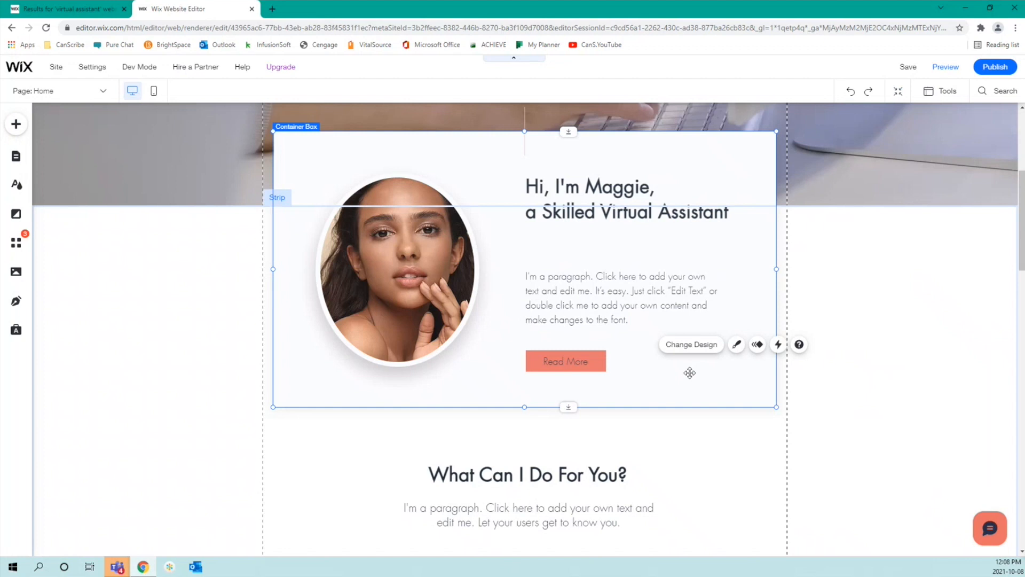
scroll(690, 372, "down", 4)
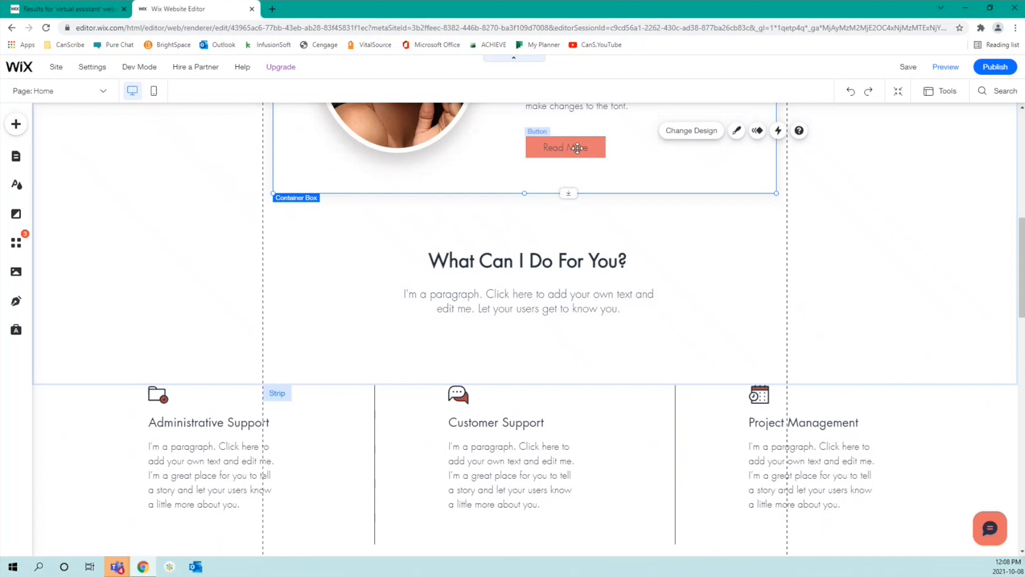
left_click(533, 142)
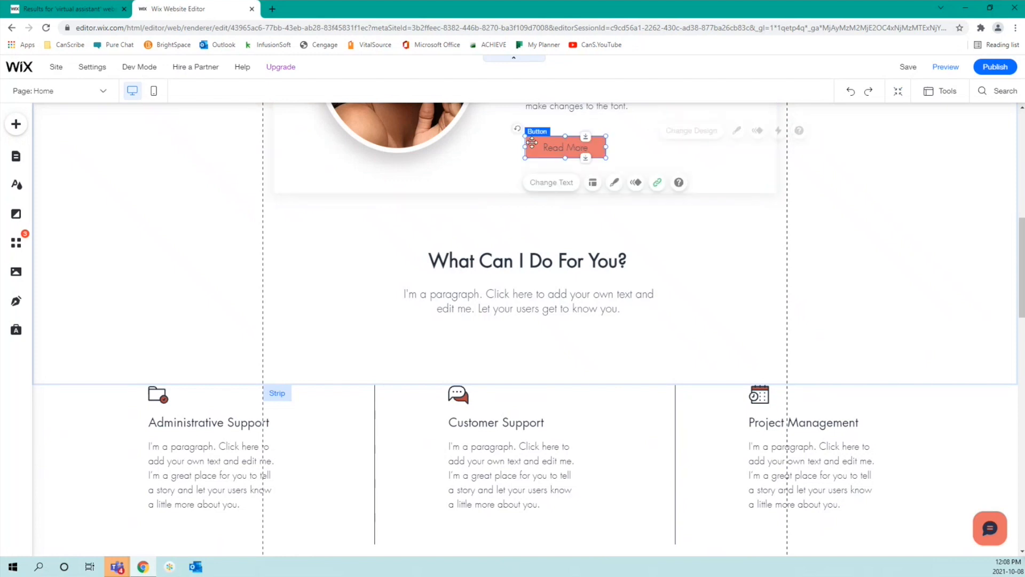
left_click(655, 183)
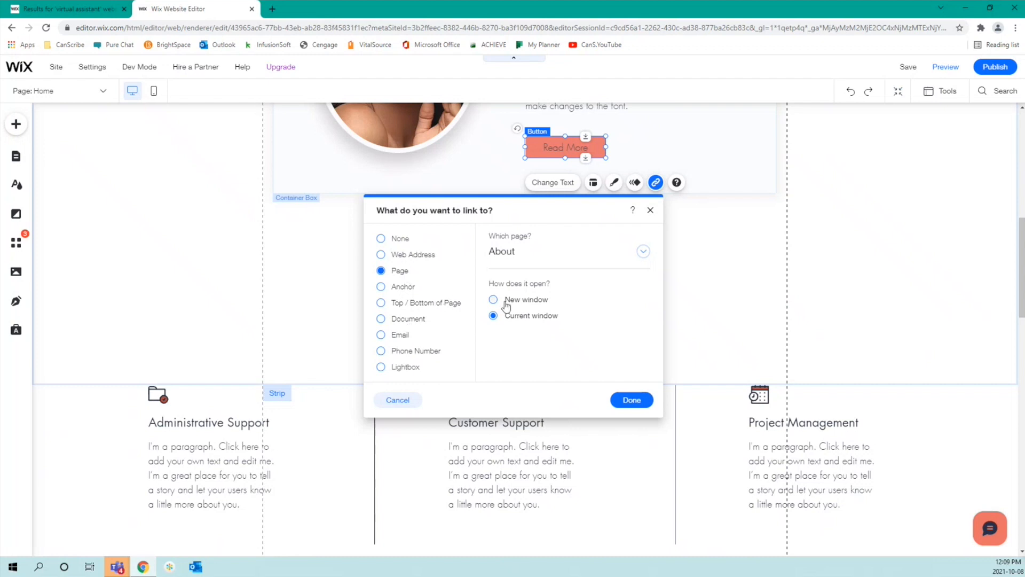
left_click(635, 253)
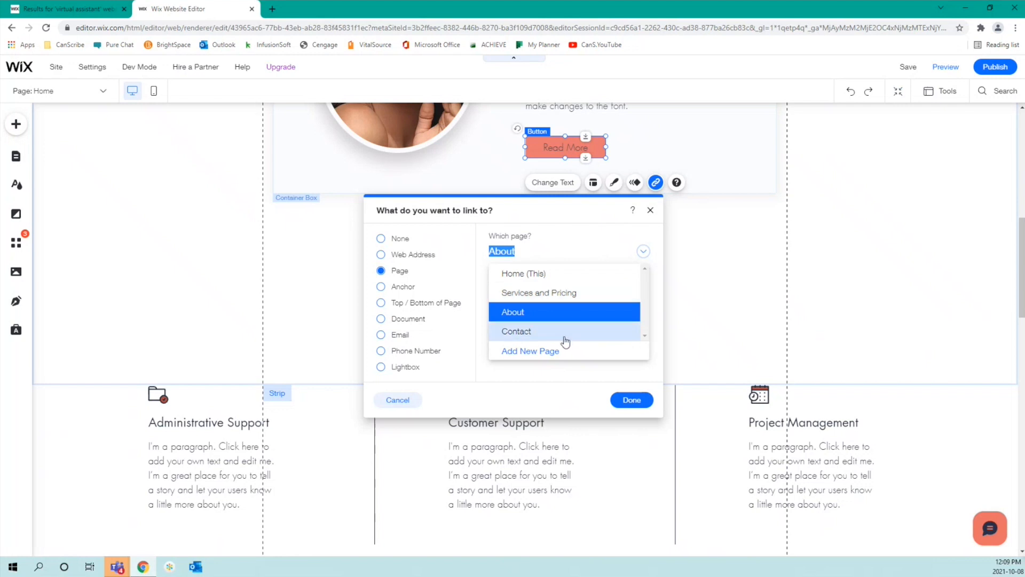
left_click(403, 402)
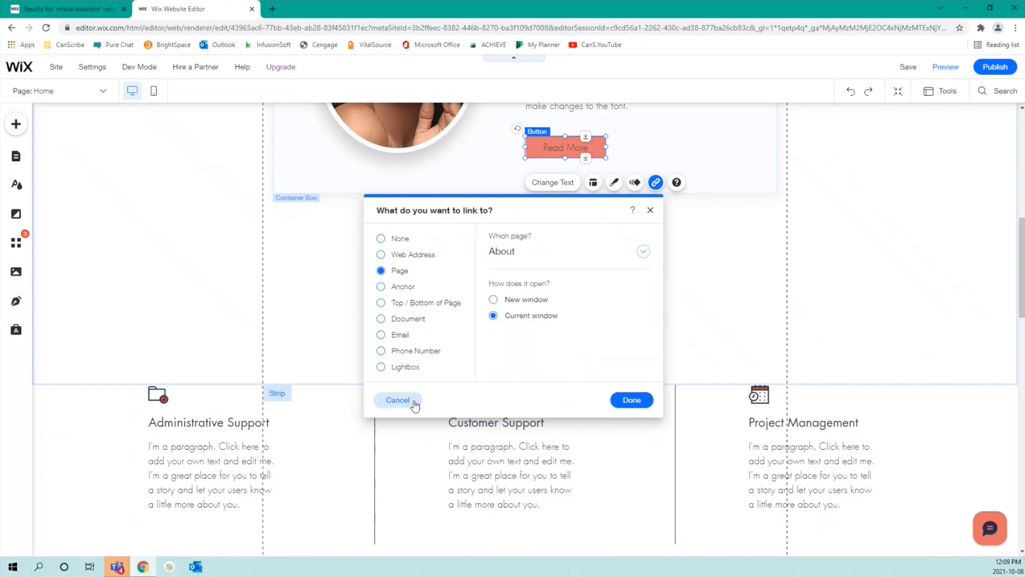
left_click(405, 402)
left_click(590, 355)
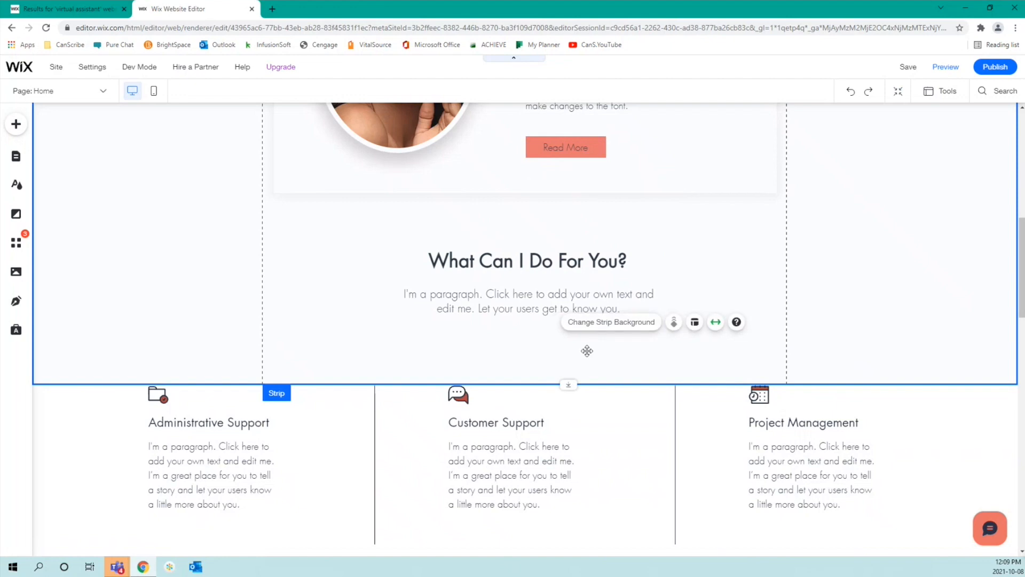
scroll(590, 356, "down", 5)
scroll(589, 355, "down", 3)
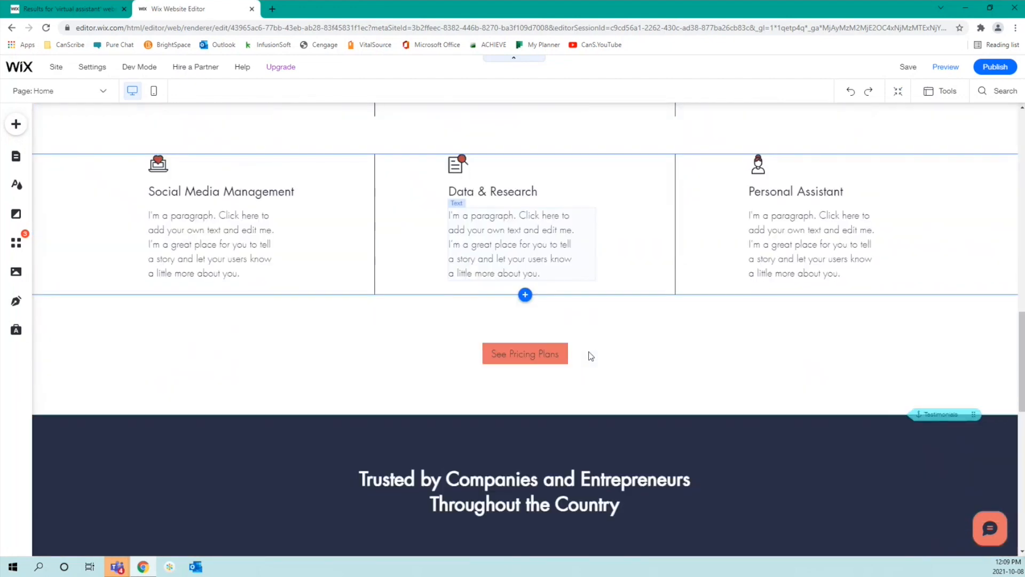
scroll(590, 356, "up", 15)
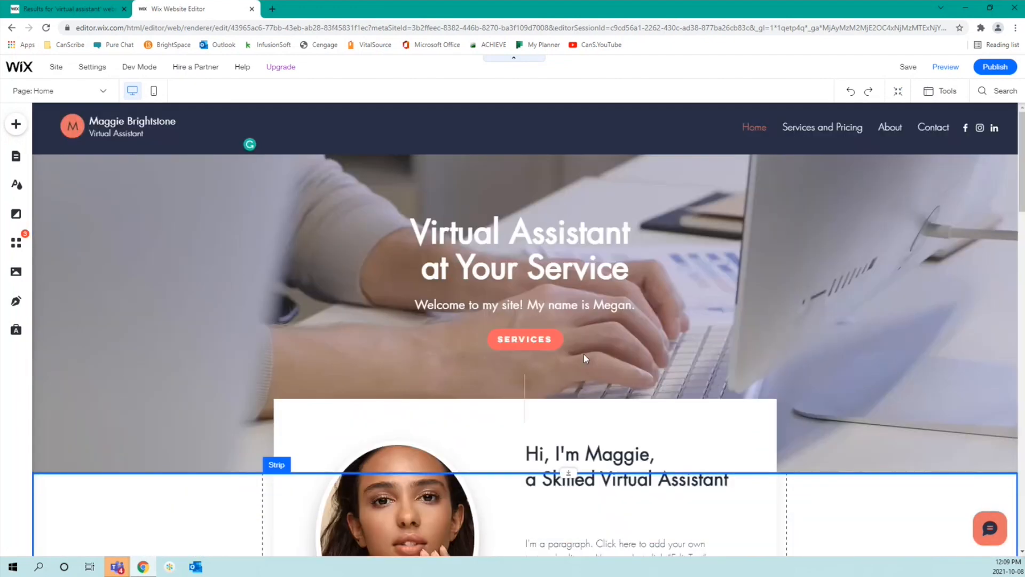
Step: Go to the Services and Pricing page and select its title strip
left_click(15, 167)
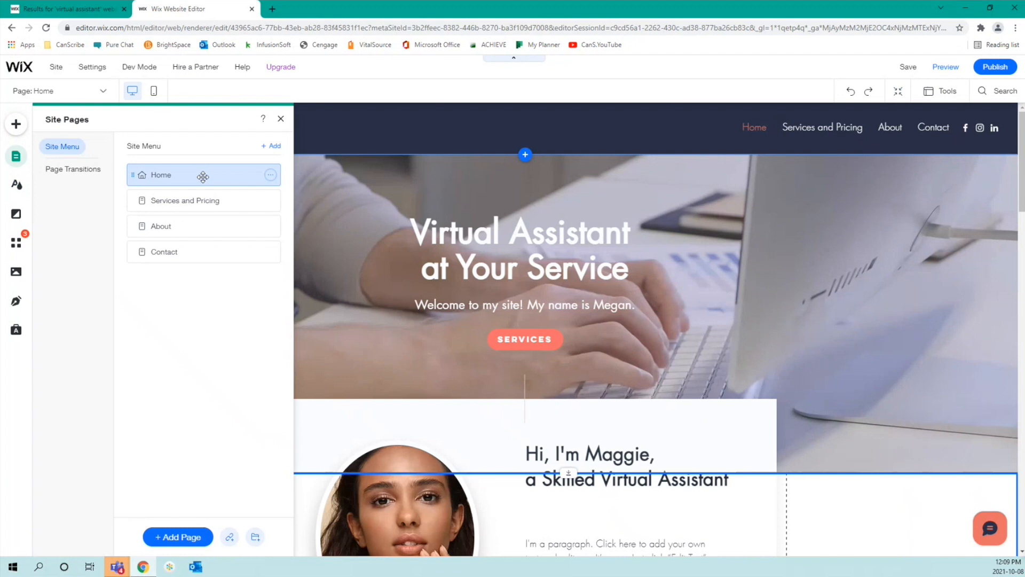
left_click(209, 199)
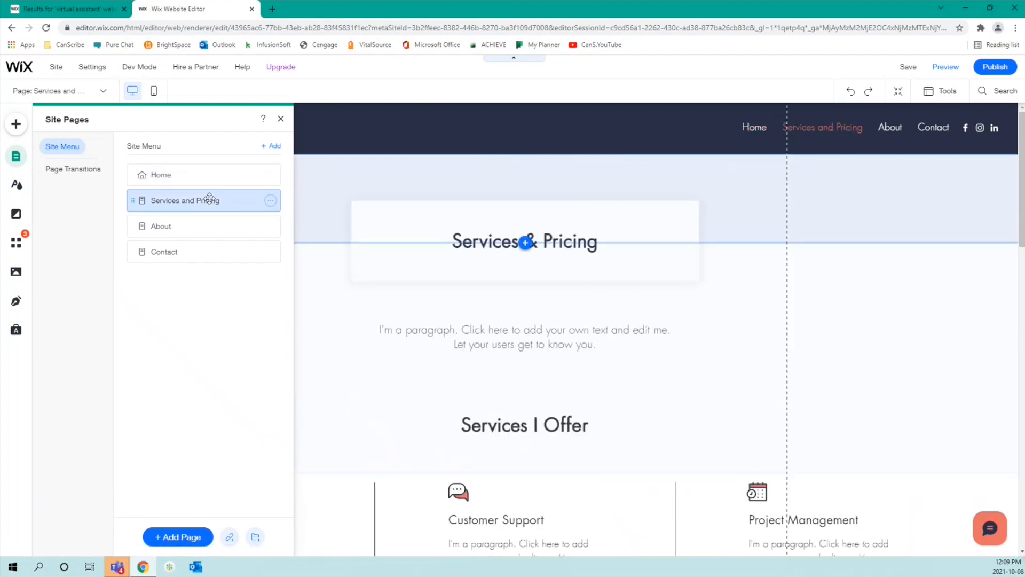
left_click(895, 288)
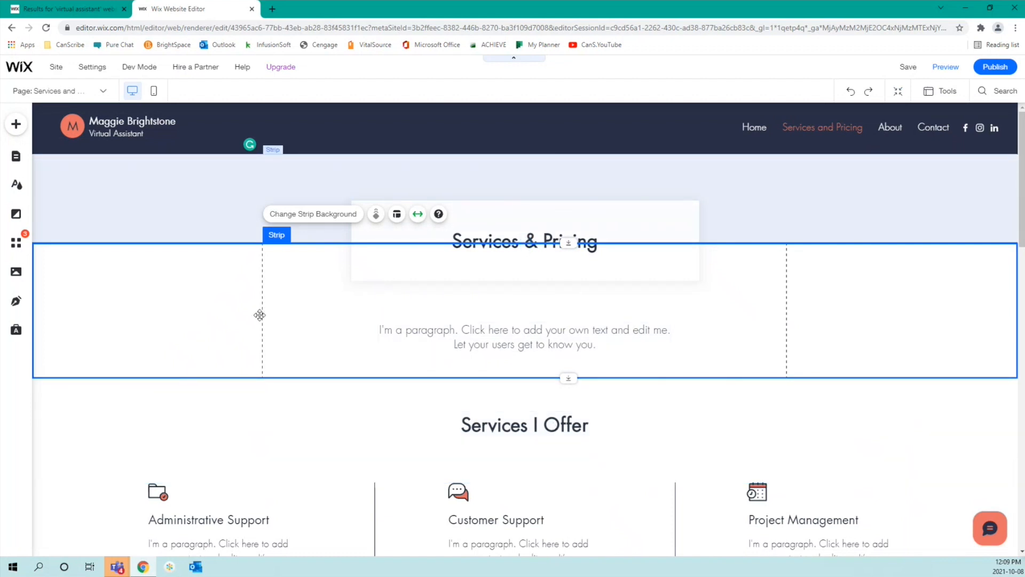
Step: Try left and right content alignment on the title strip, then settle on centred
left_click(396, 214)
left_click(130, 348)
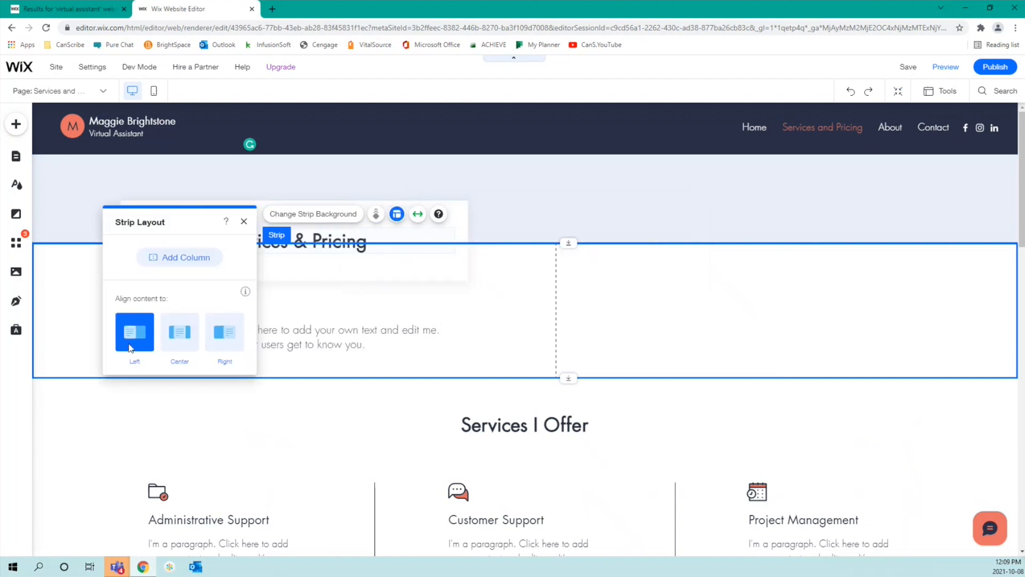
left_click(228, 339)
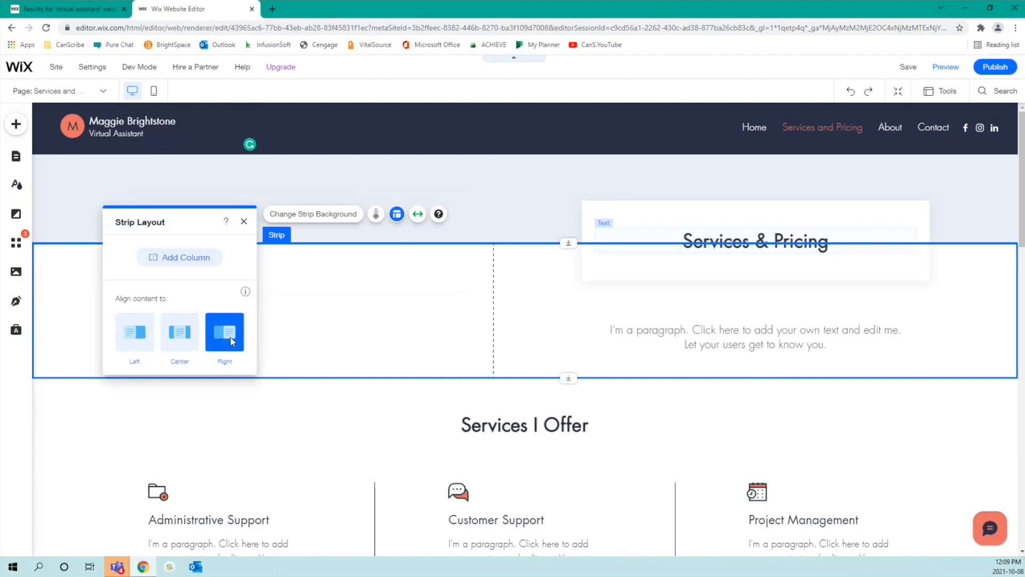
left_click(167, 347)
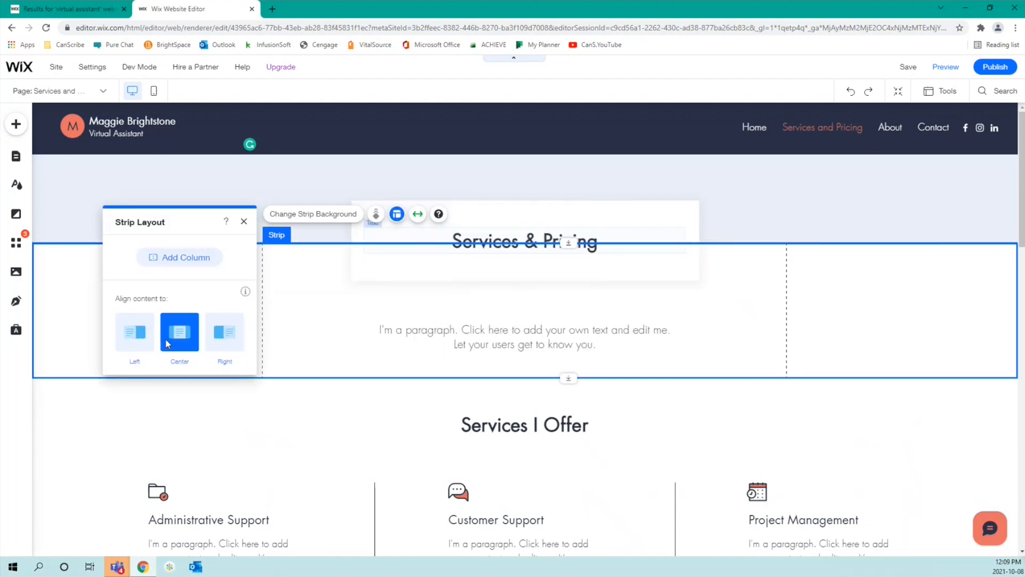
left_click(244, 221)
scroll(424, 417, "down", 6)
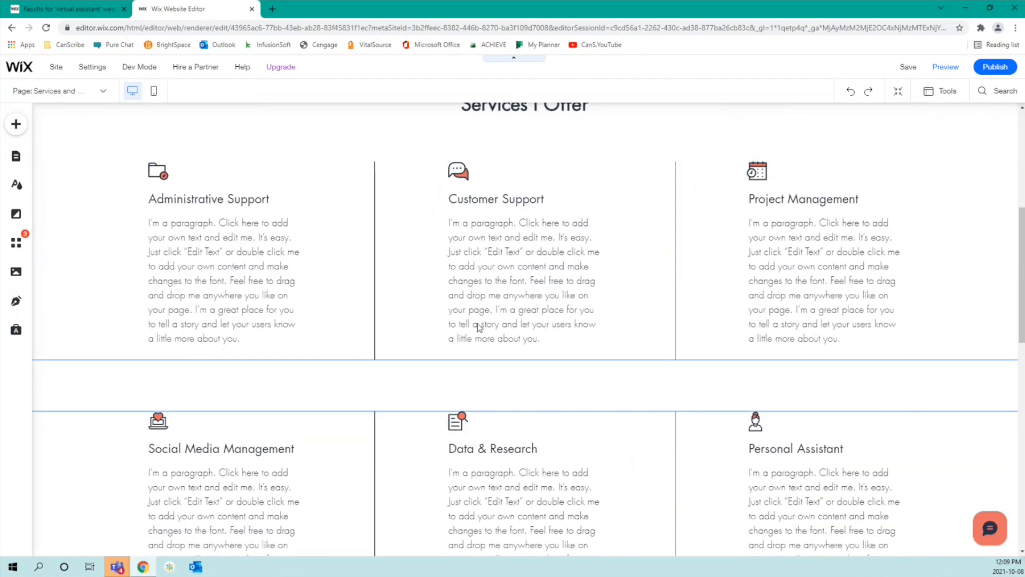
left_click(760, 172)
left_click(783, 206)
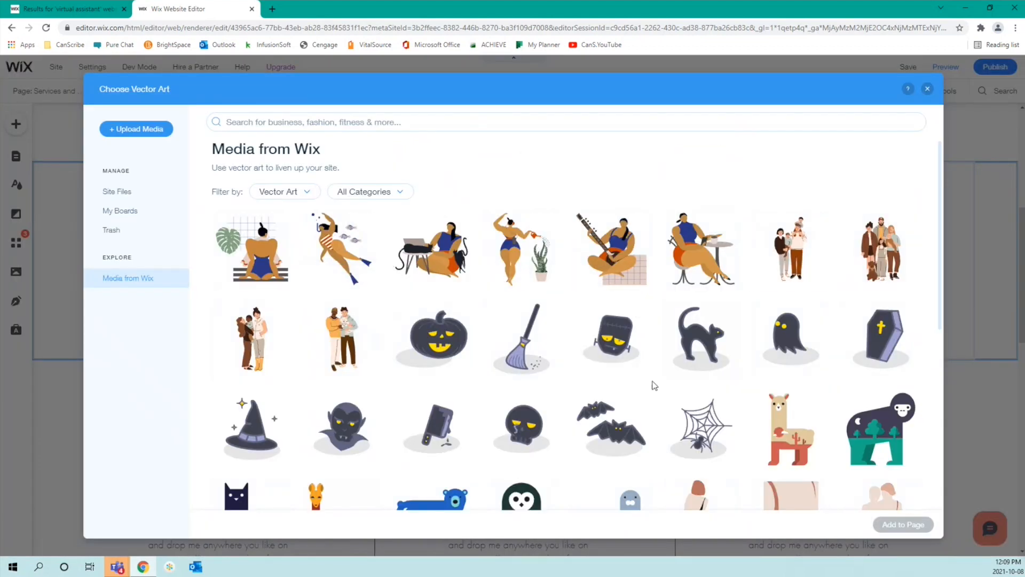
scroll(655, 385, "down", 10)
scroll(656, 385, "down", 8)
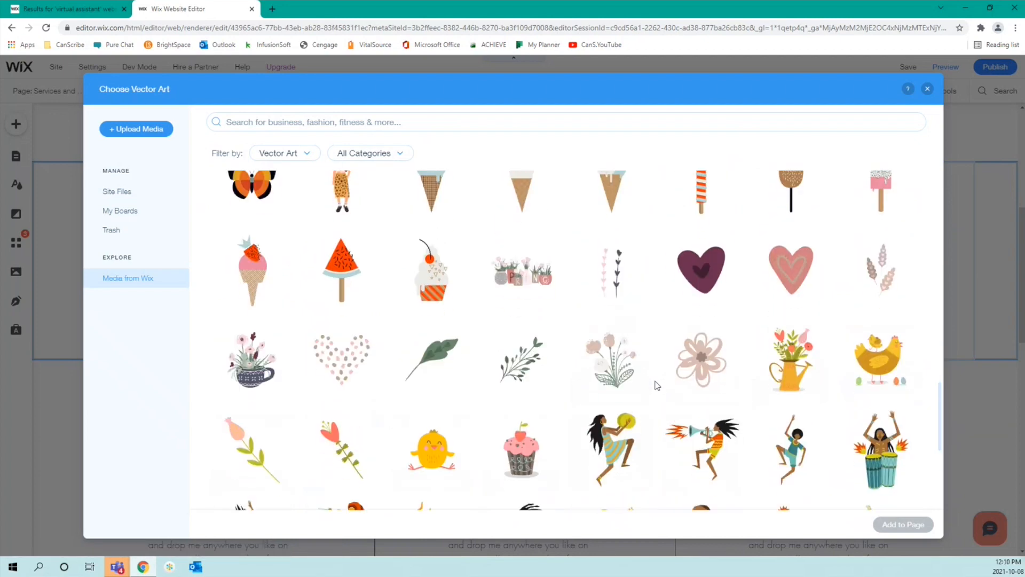
scroll(656, 385, "down", 8)
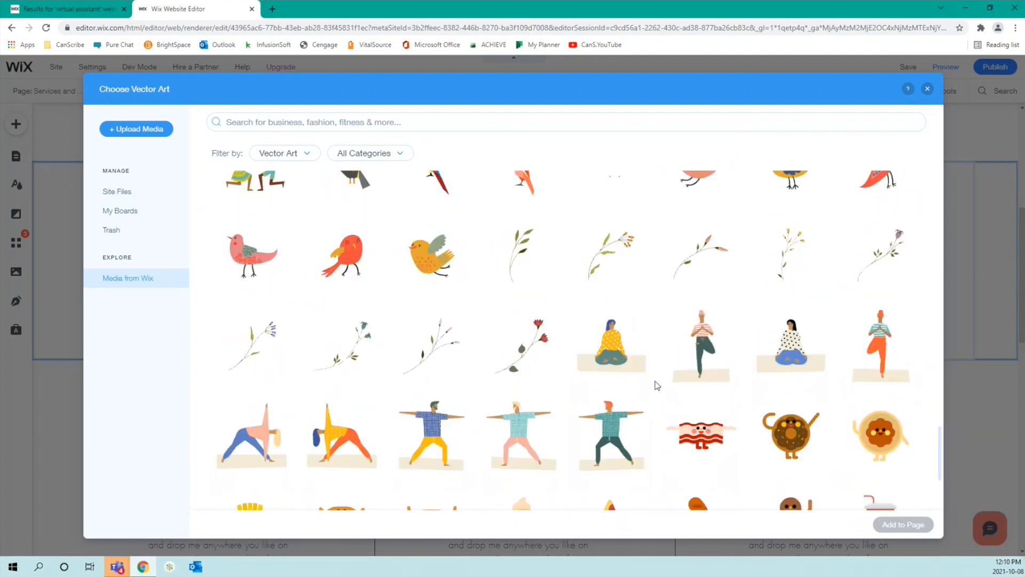
scroll(656, 385, "down", 6)
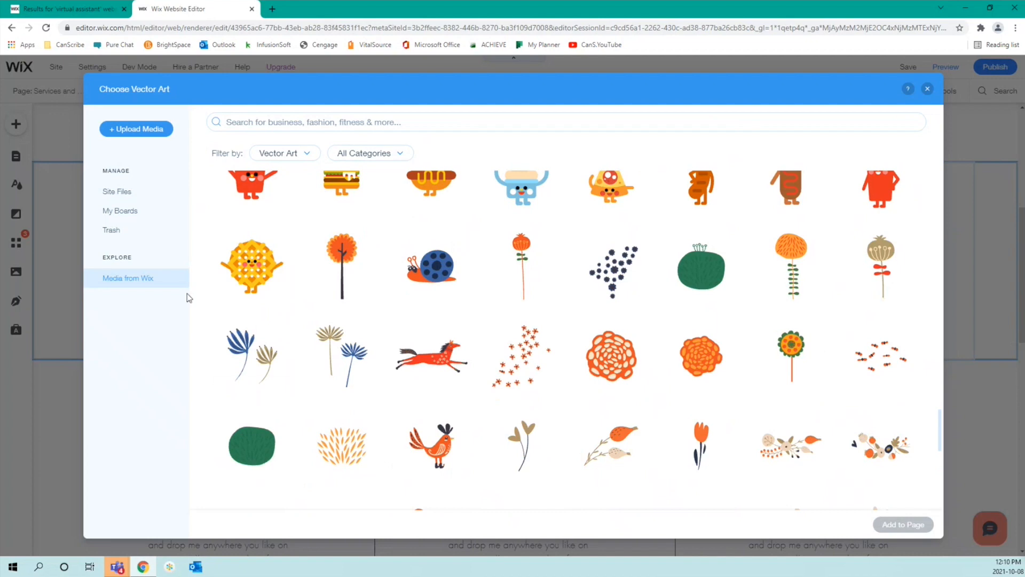
scroll(689, 355, "down", 5)
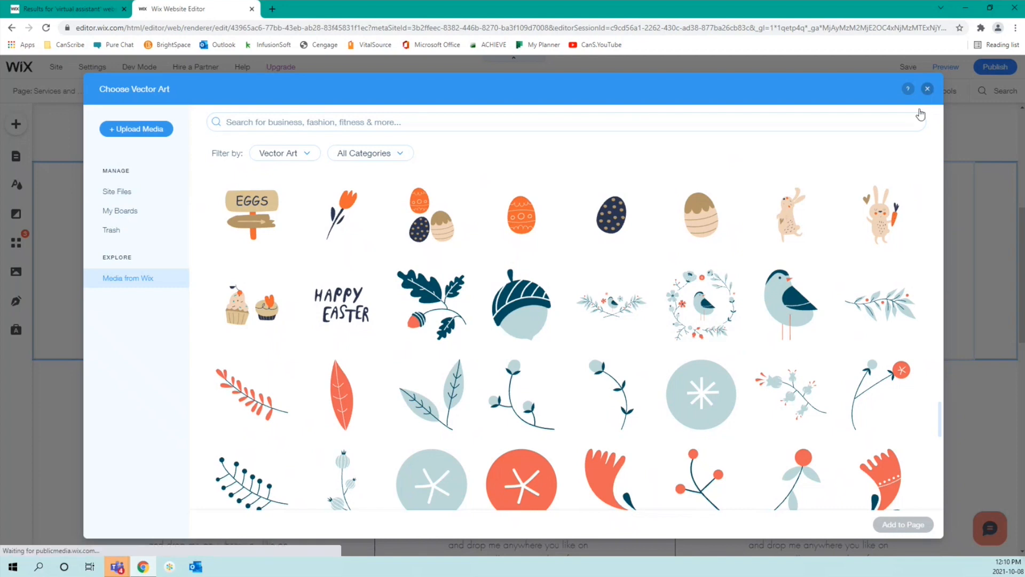
left_click(928, 91)
left_click(736, 376)
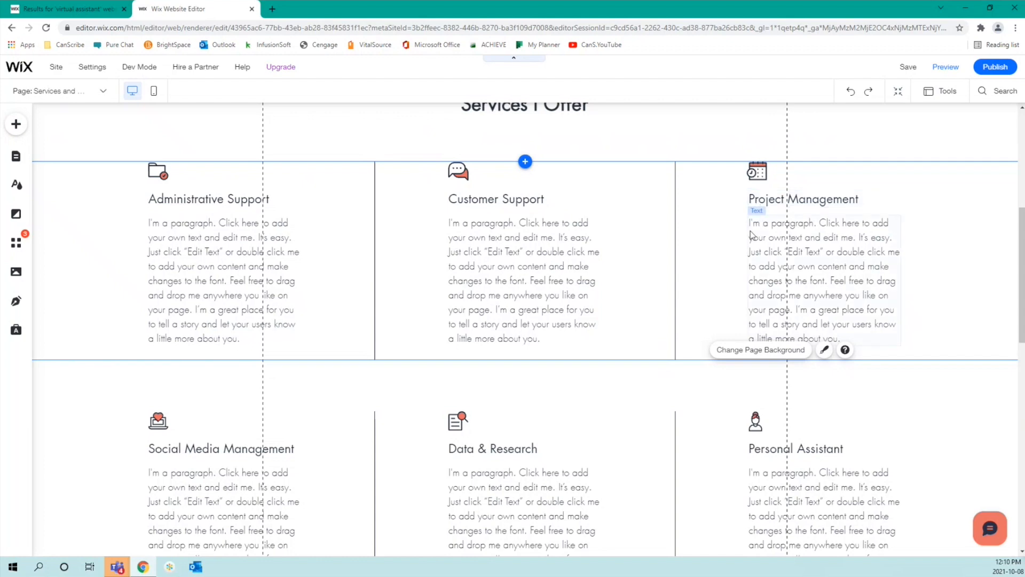
scroll(714, 269, "down", 3)
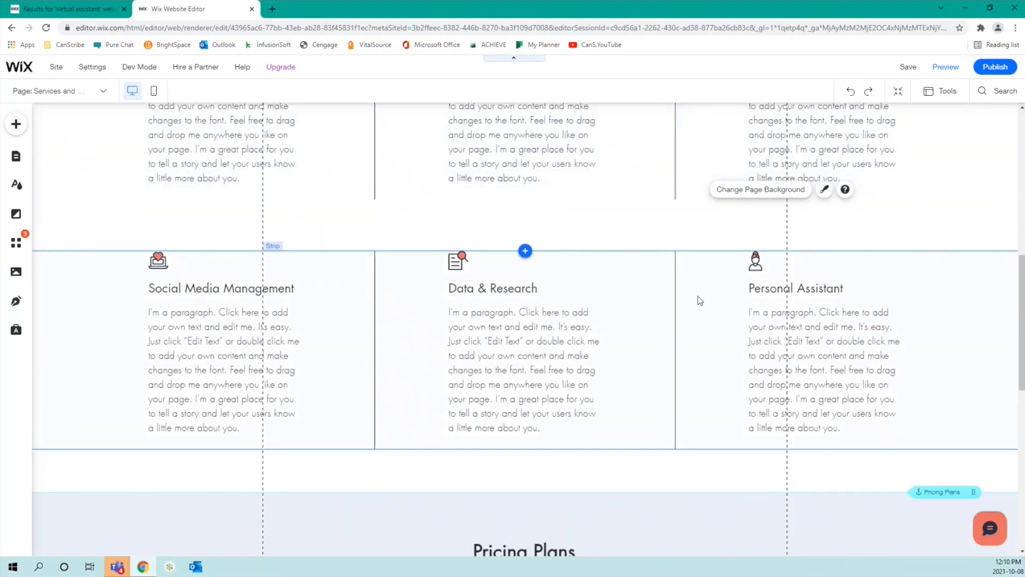
scroll(699, 299, "down", 5)
scroll(700, 301, "down", 4)
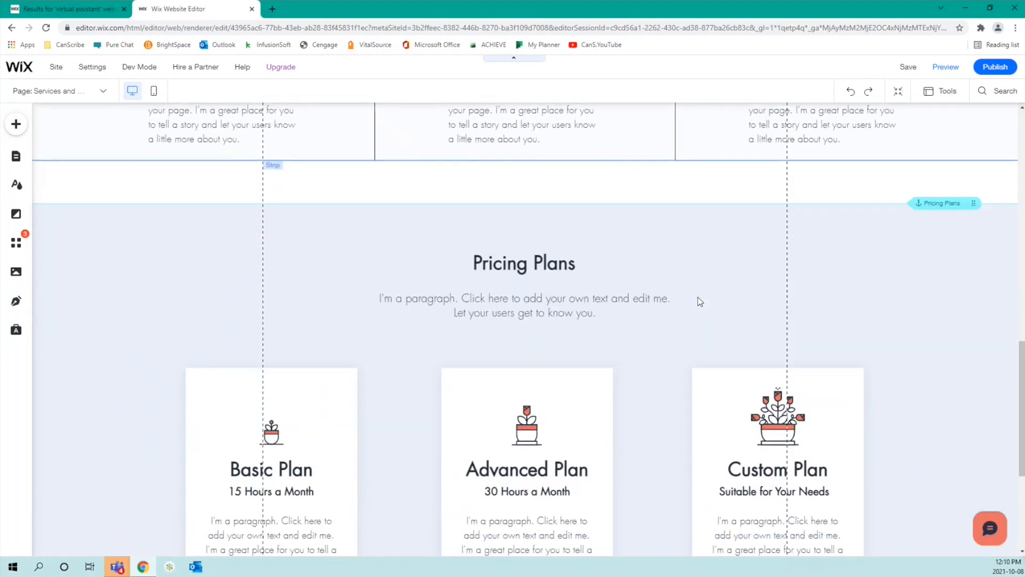
scroll(700, 301, "down", 1)
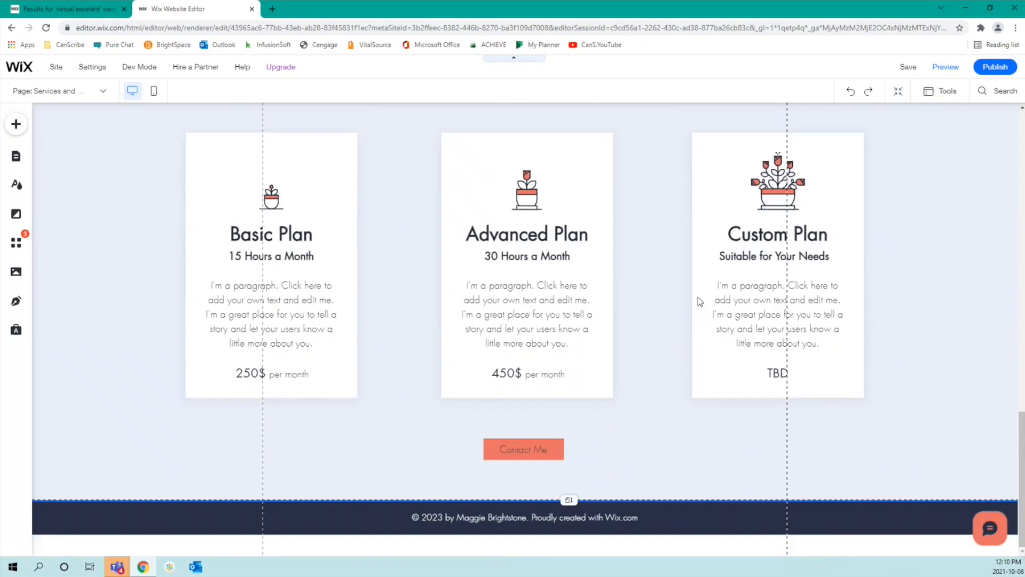
scroll(697, 297, "up", 2)
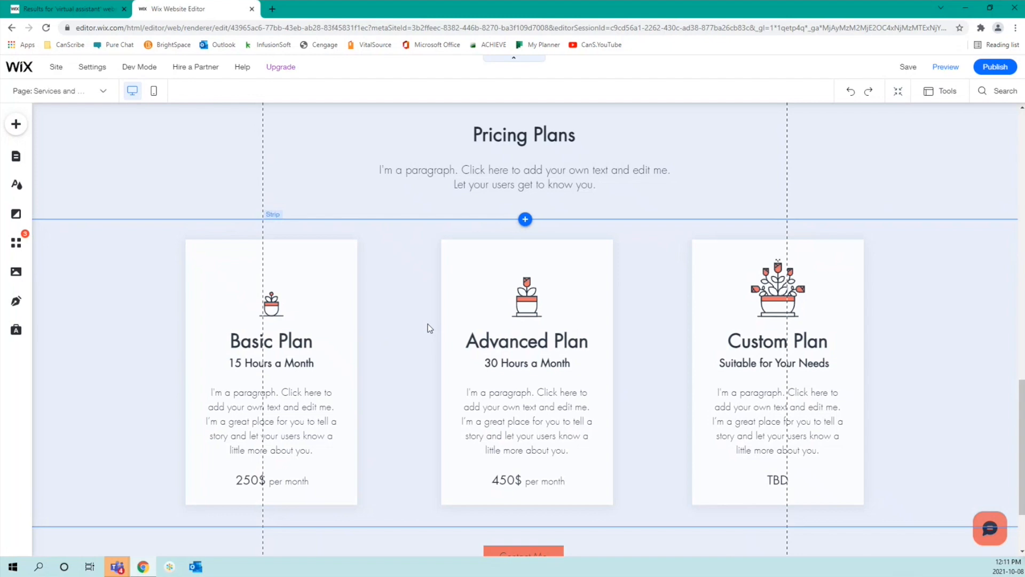
scroll(427, 323, "up", 10)
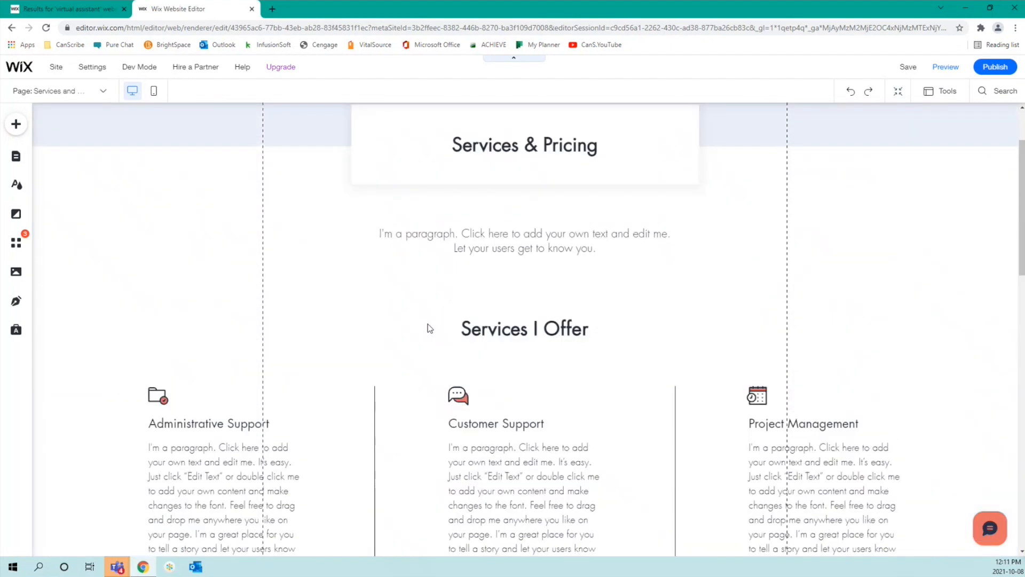
scroll(428, 324, "up", 2)
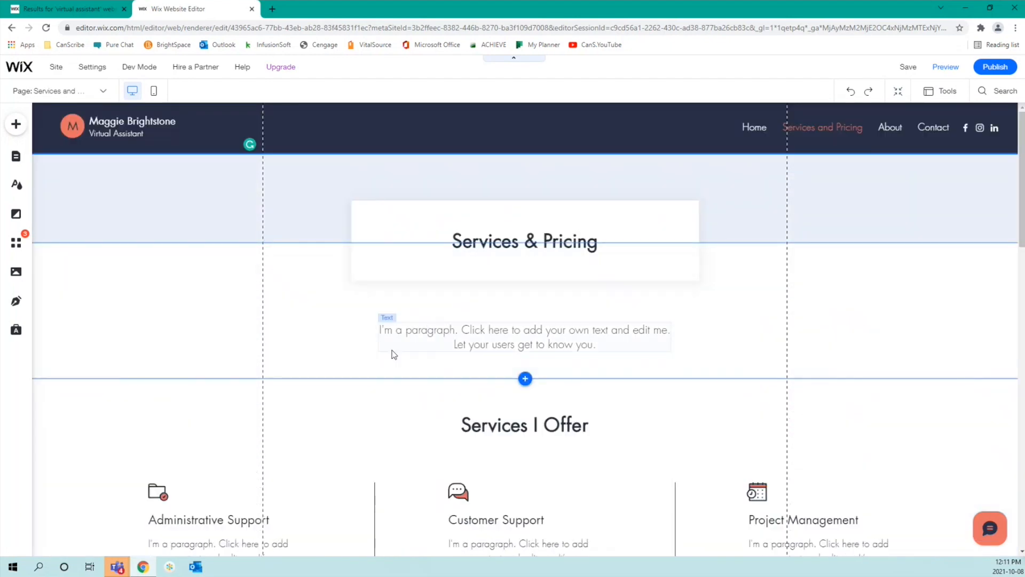
scroll(393, 353, "down", 5)
scroll(393, 354, "down", 10)
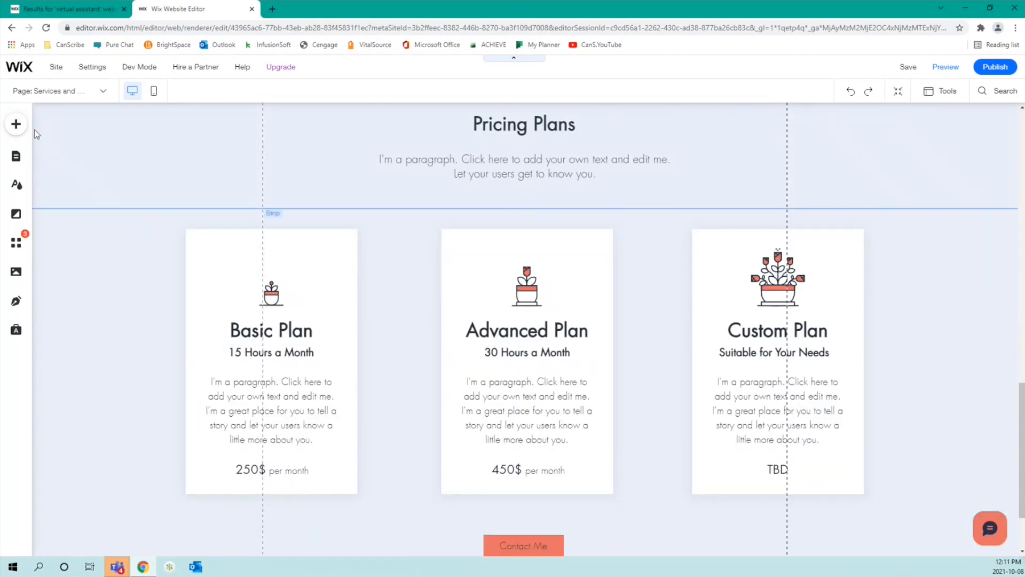
Step: Scroll through the About page's bio and testimonials, then move on to the Contact page
left_click(18, 159)
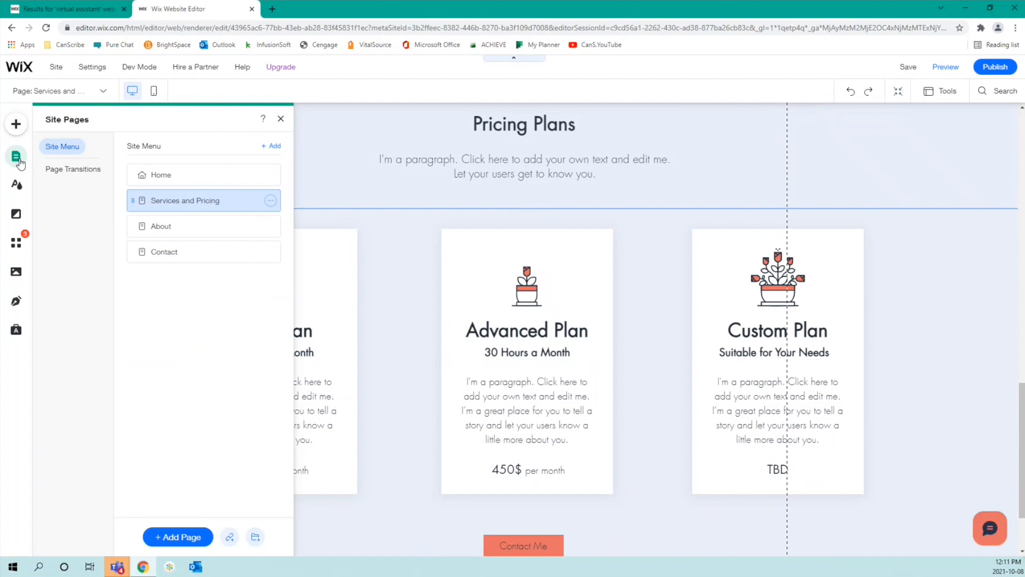
left_click(200, 226)
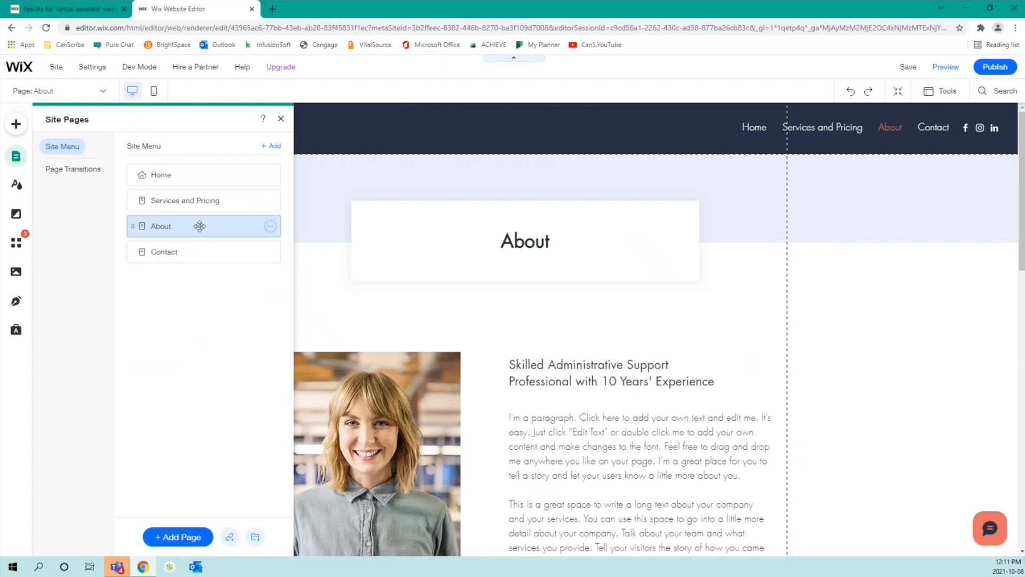
scroll(723, 332, "down", 7)
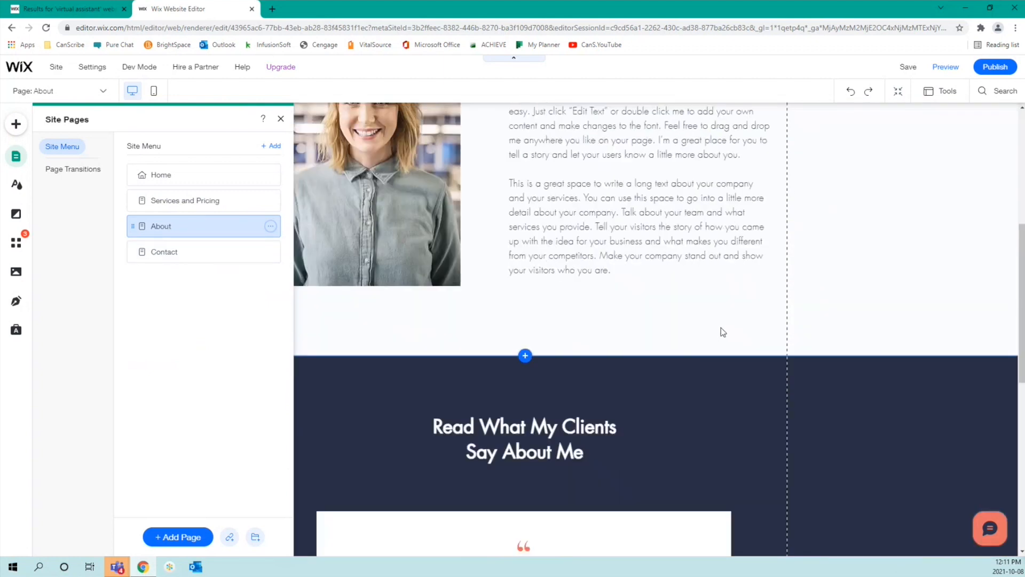
scroll(721, 327, "down", 4)
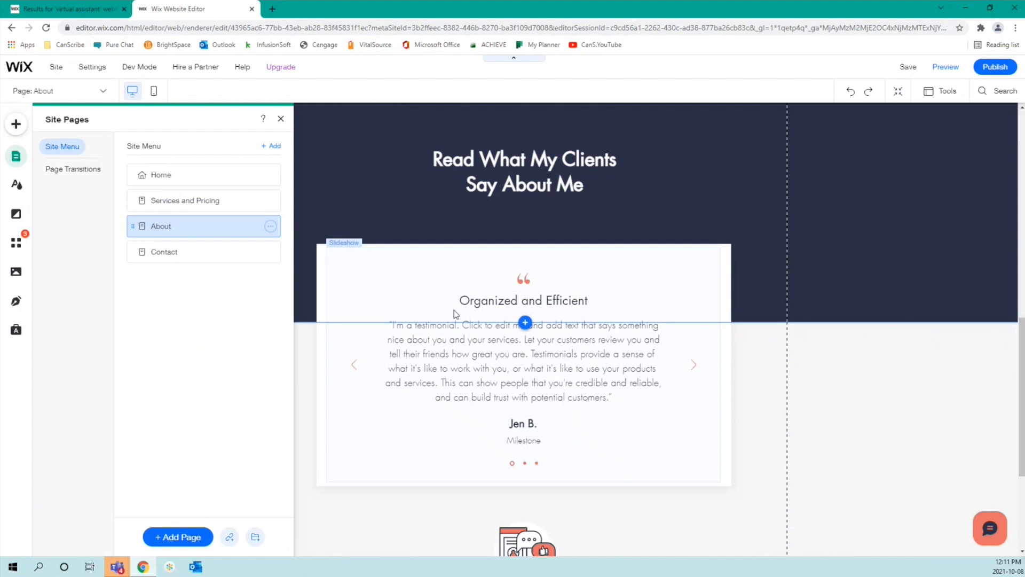
scroll(456, 313, "down", 4)
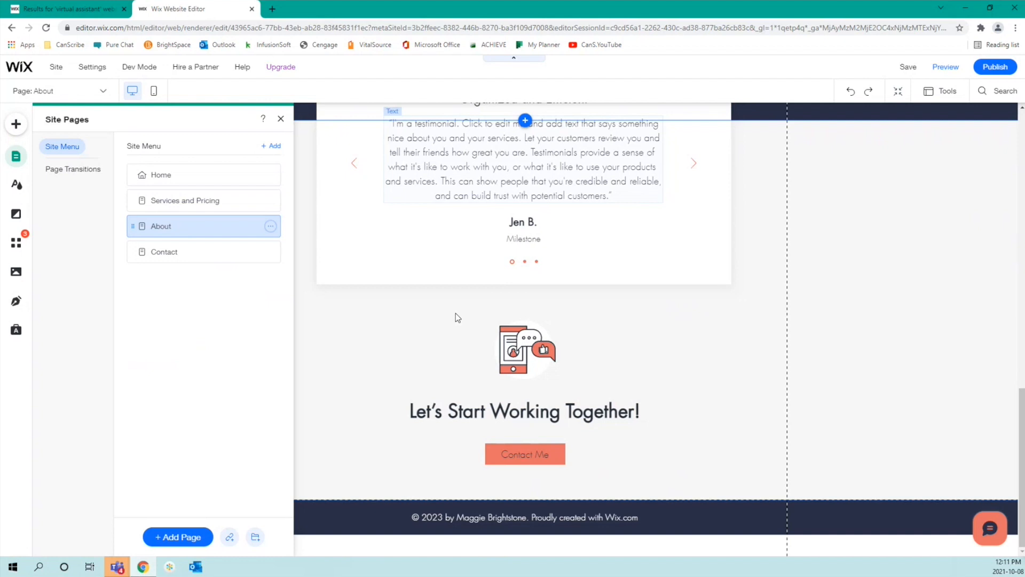
left_click(158, 253)
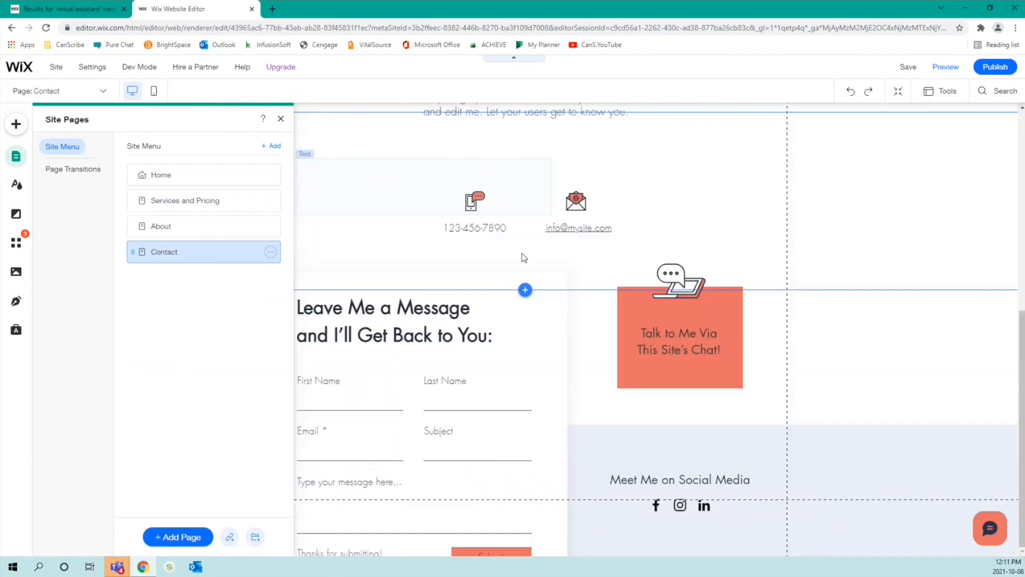
Step: Search vector art for 'contact' to replace the phone icon, then close without choosing
left_click(747, 290)
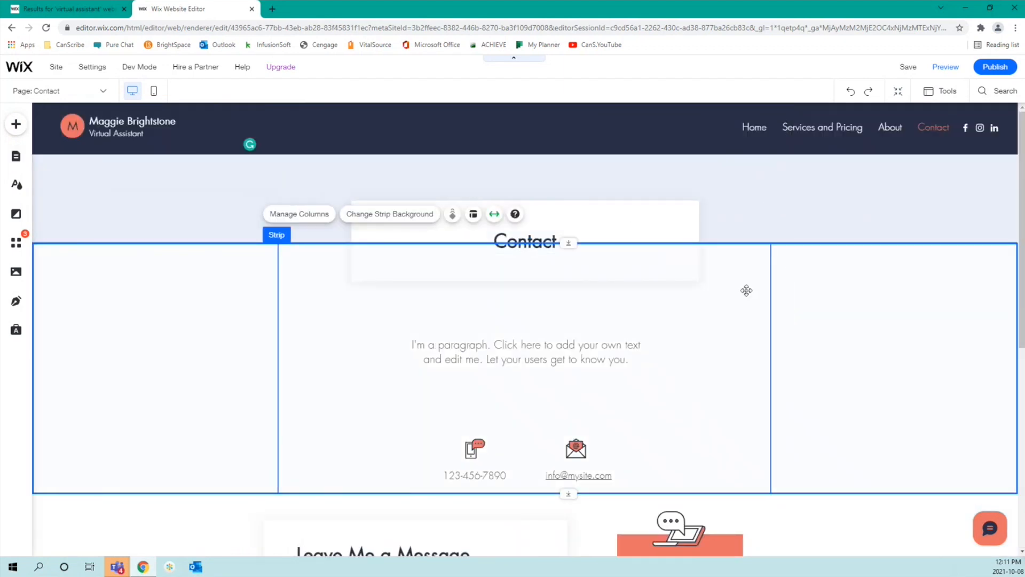
scroll(747, 290, "down", 5)
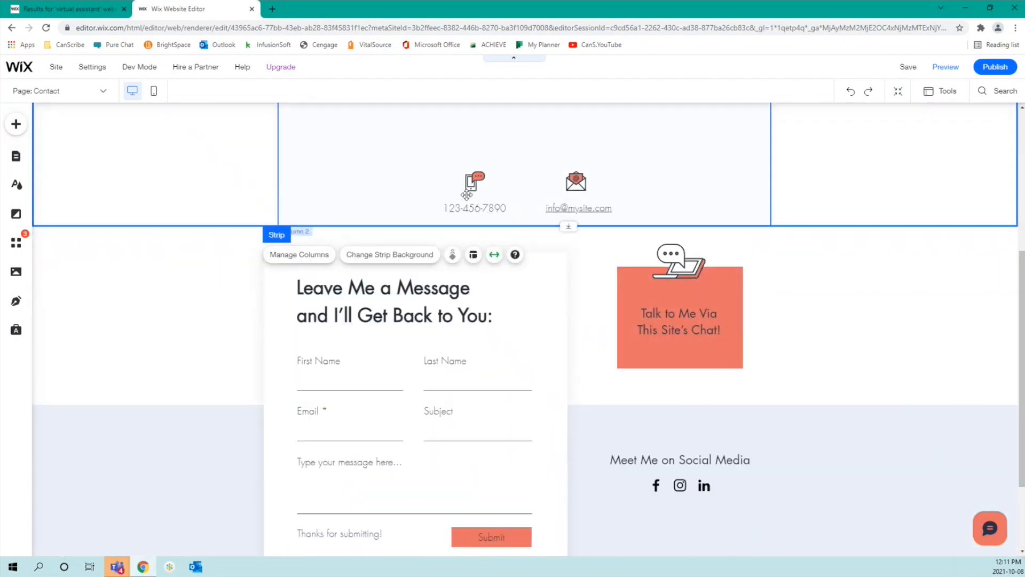
double_click(469, 183)
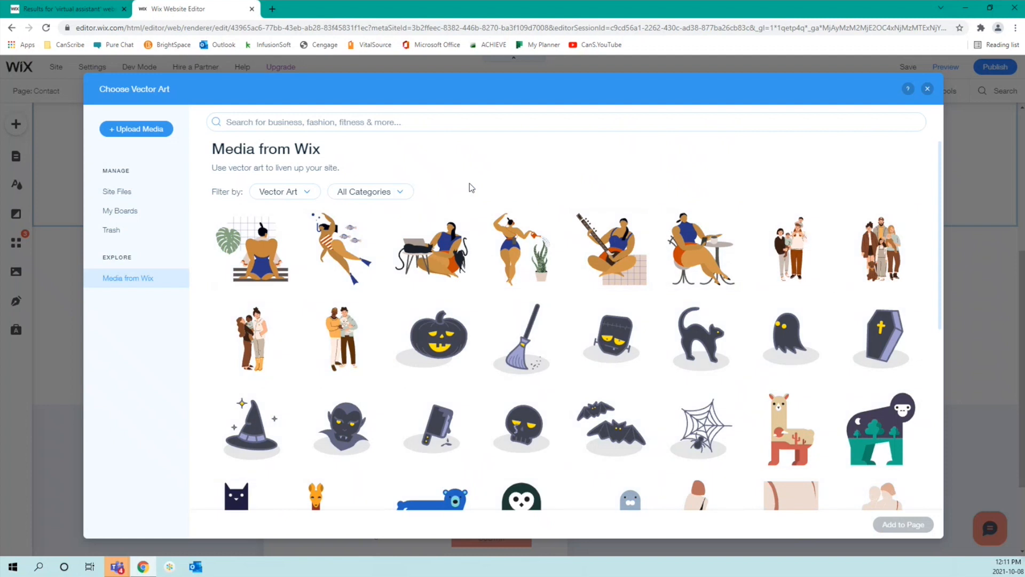
left_click(333, 121)
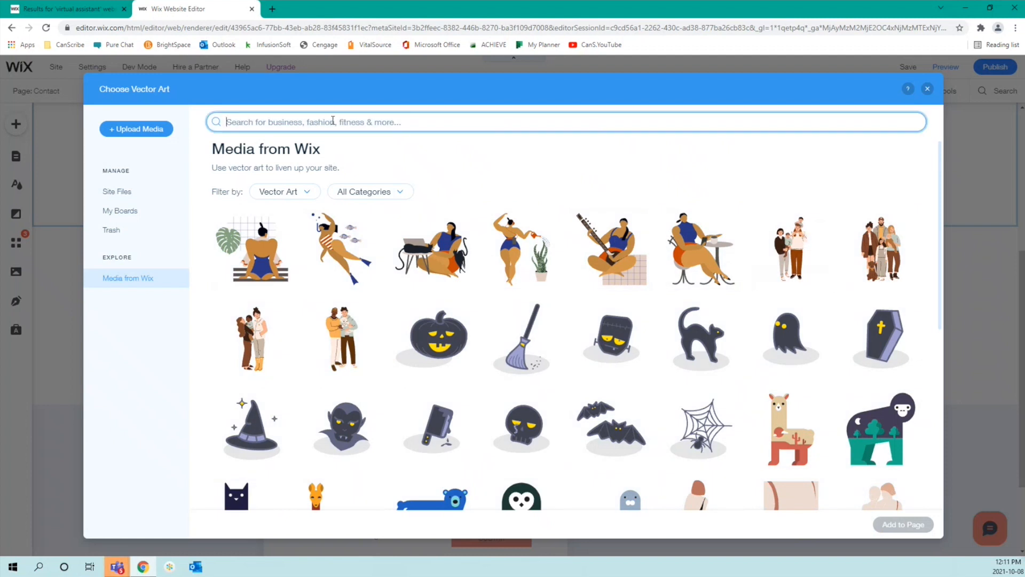
type("contact")
key("Return")
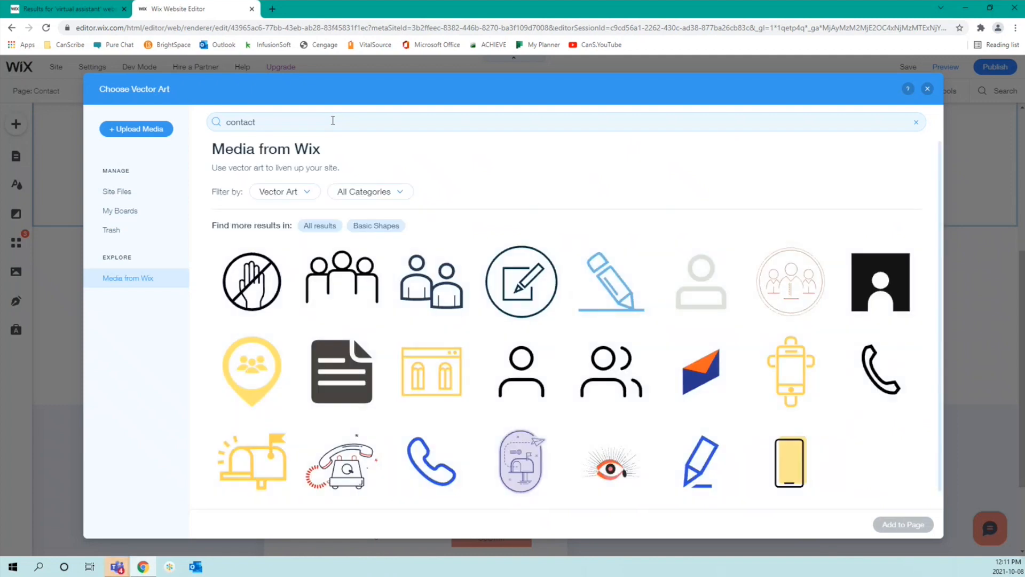
scroll(530, 225, "down", 1)
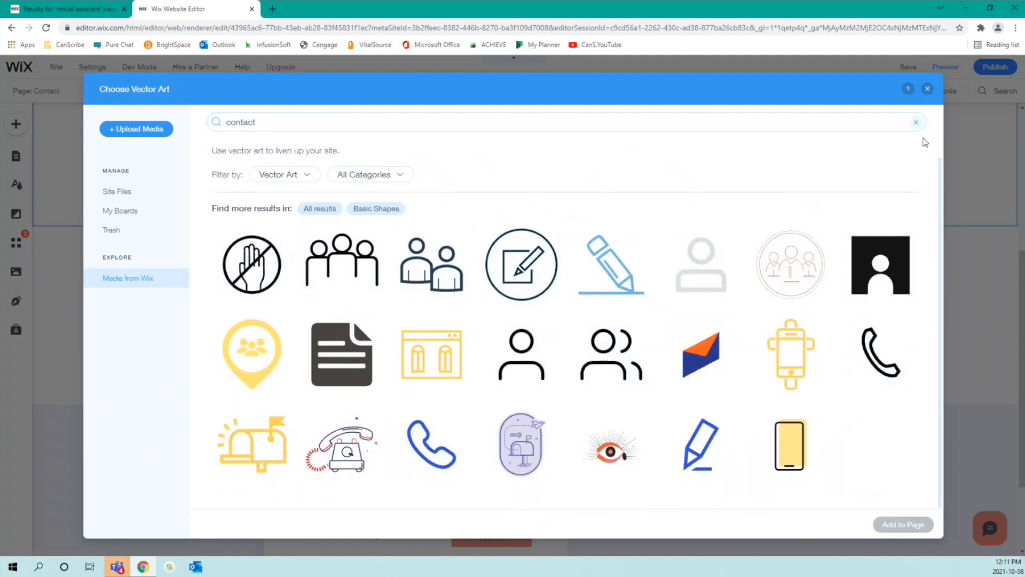
left_click(928, 89)
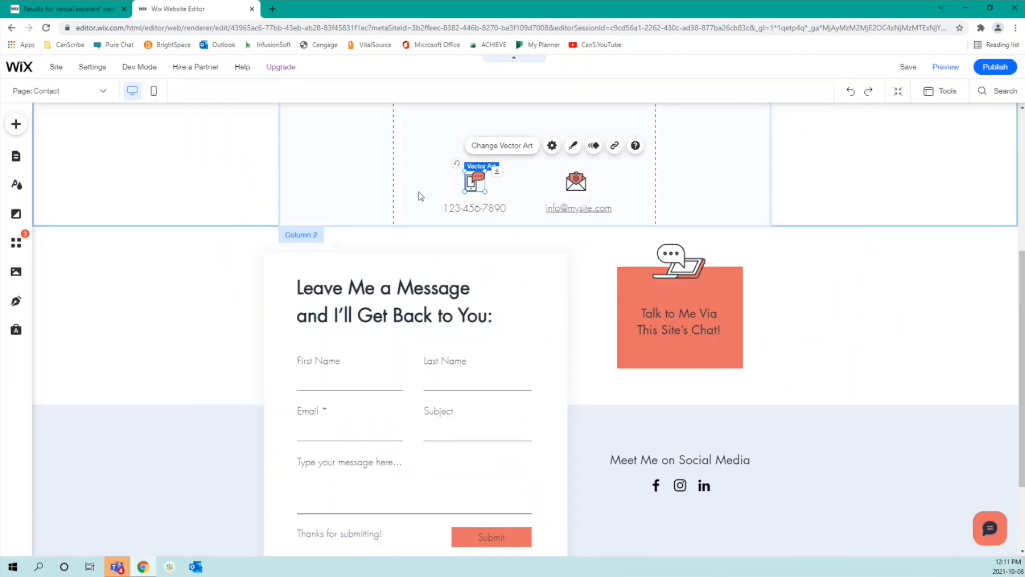
Step: Open the email icon's art picker, close it unchanged, and select the contact details column
double_click(574, 184)
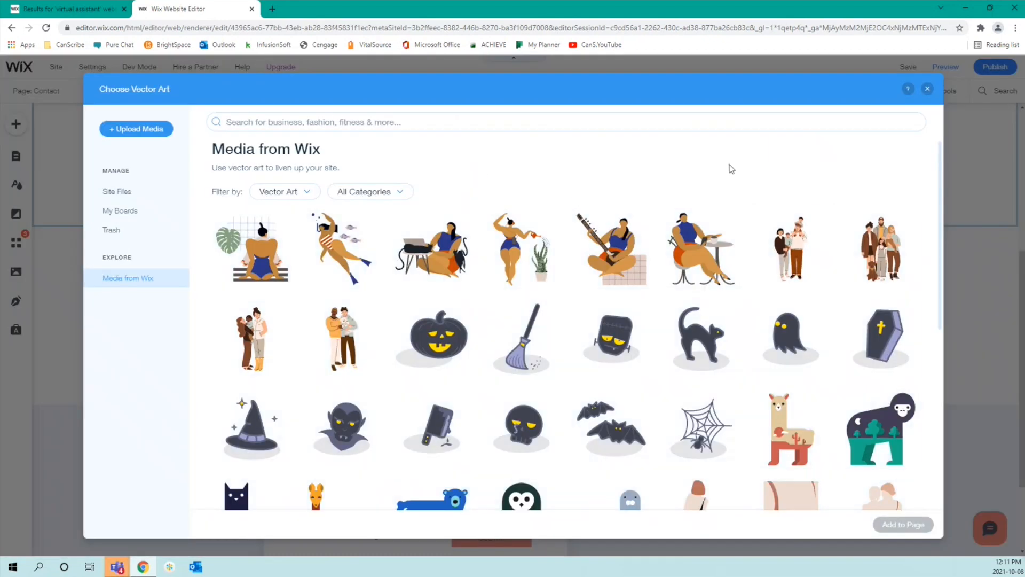
left_click(927, 89)
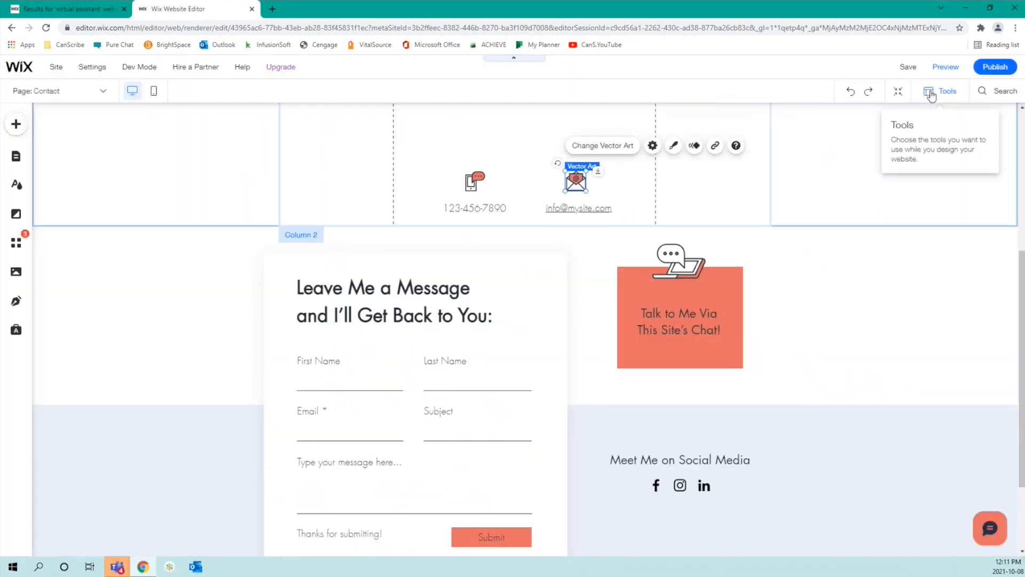
left_click(448, 172)
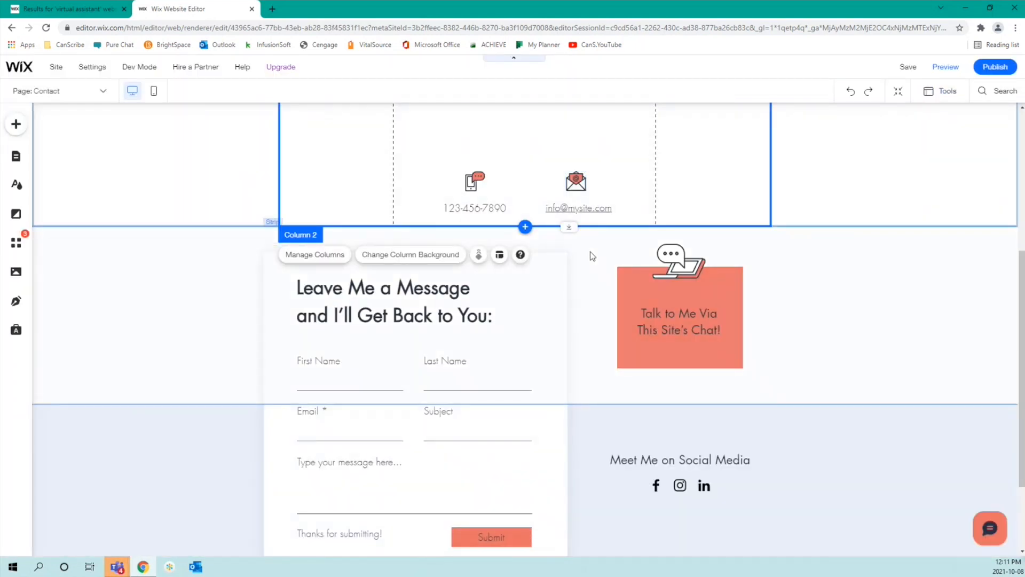
scroll(604, 249, "up", 4)
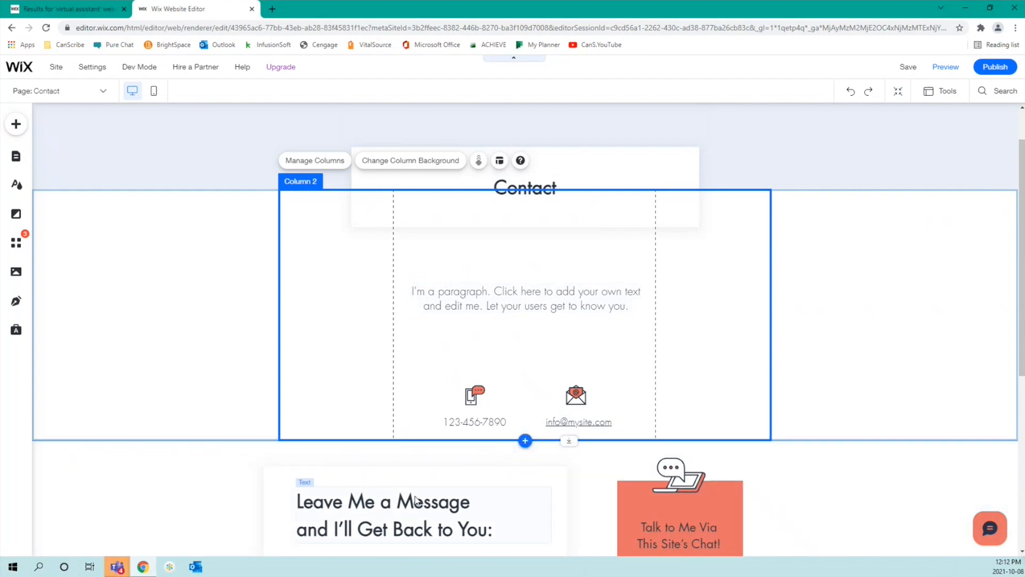
scroll(415, 497, "down", 6)
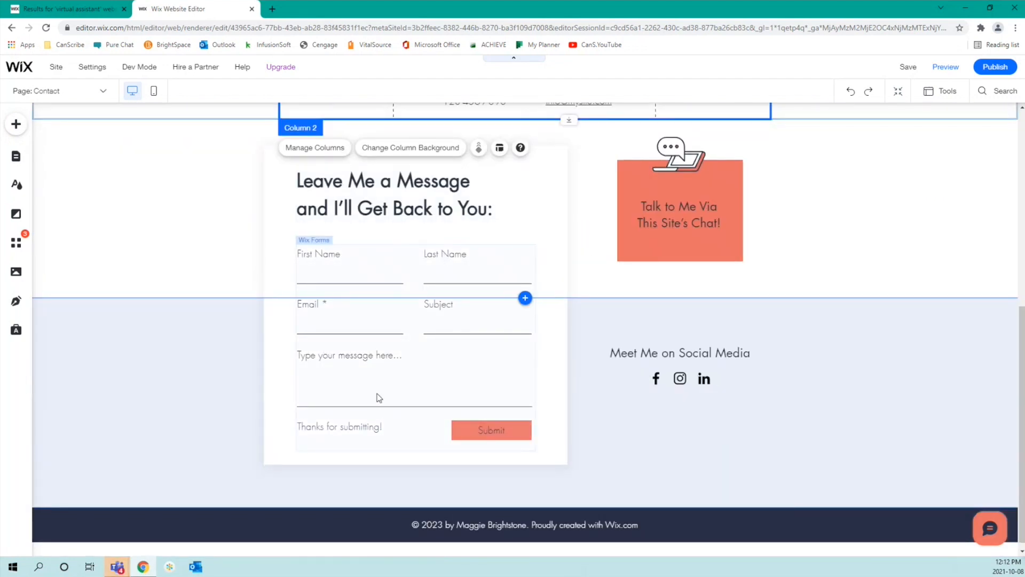
scroll(378, 395, "up", 7)
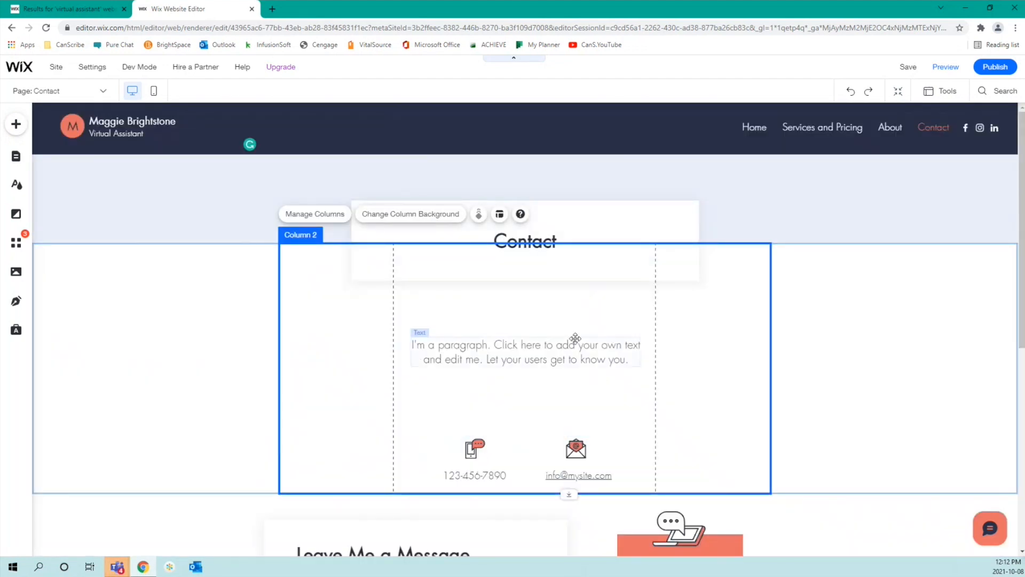
scroll(575, 338, "down", 2)
scroll(575, 338, "down", 3)
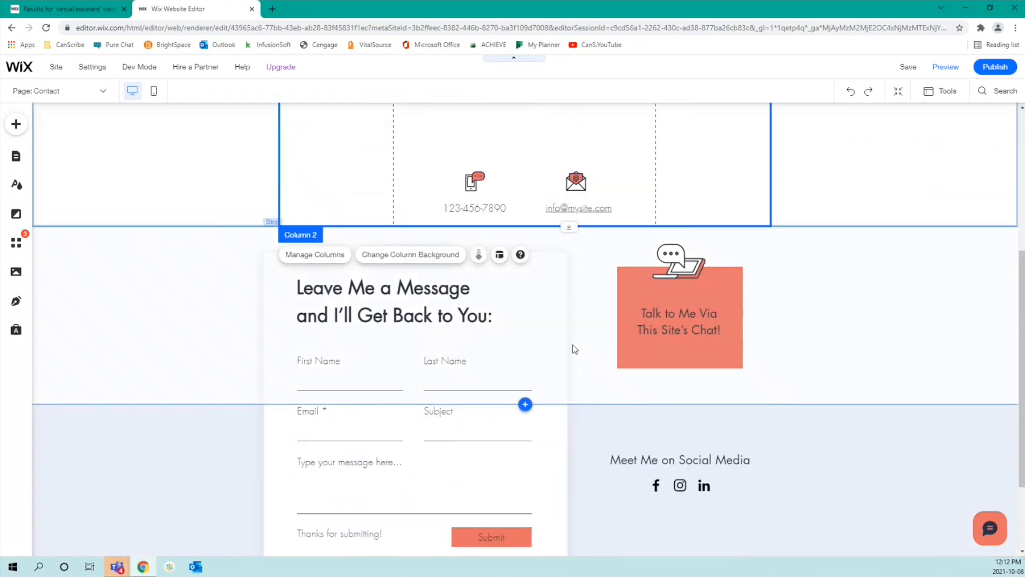
left_click(601, 421)
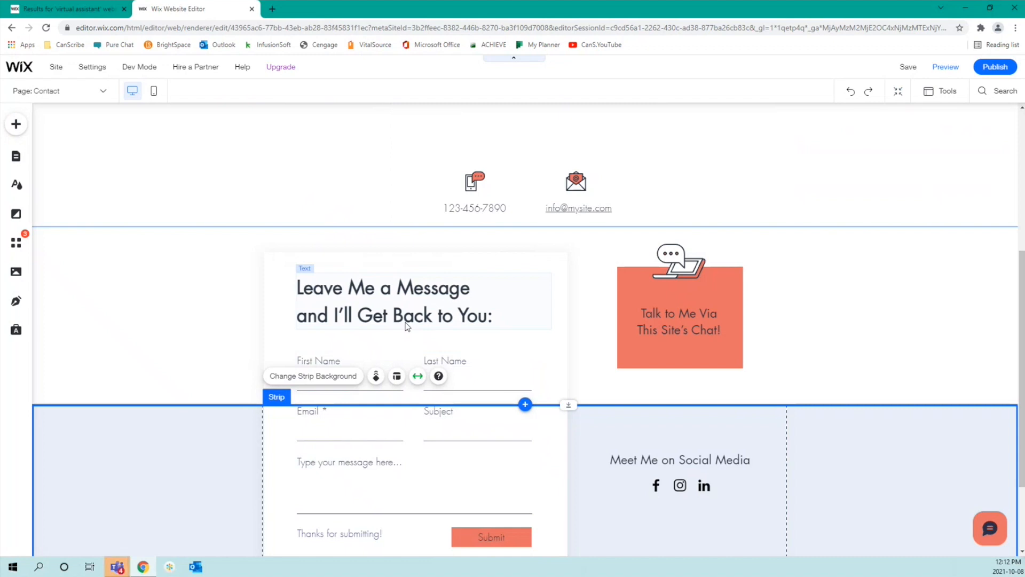
scroll(435, 393, "down", 2)
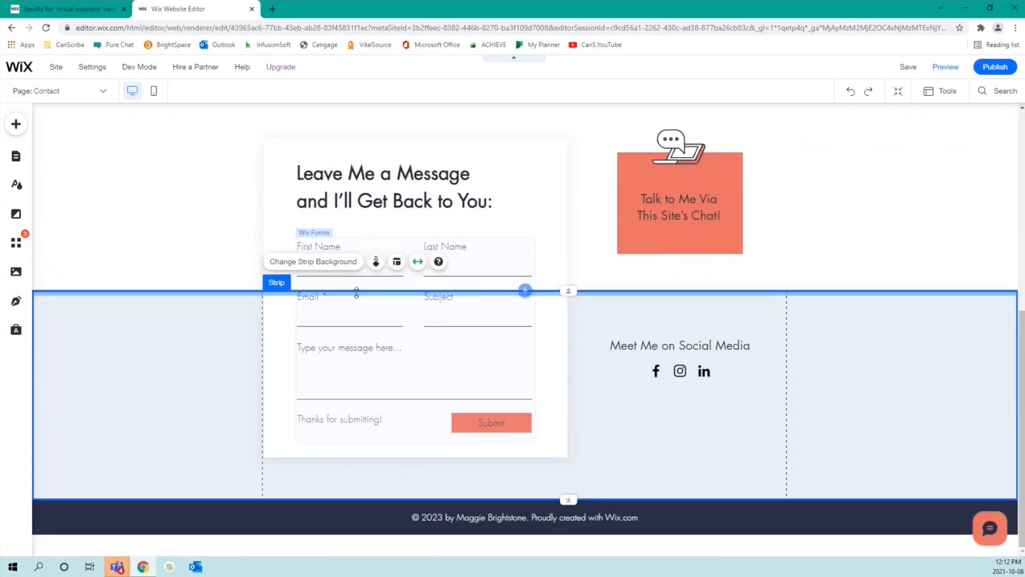
left_click(414, 385)
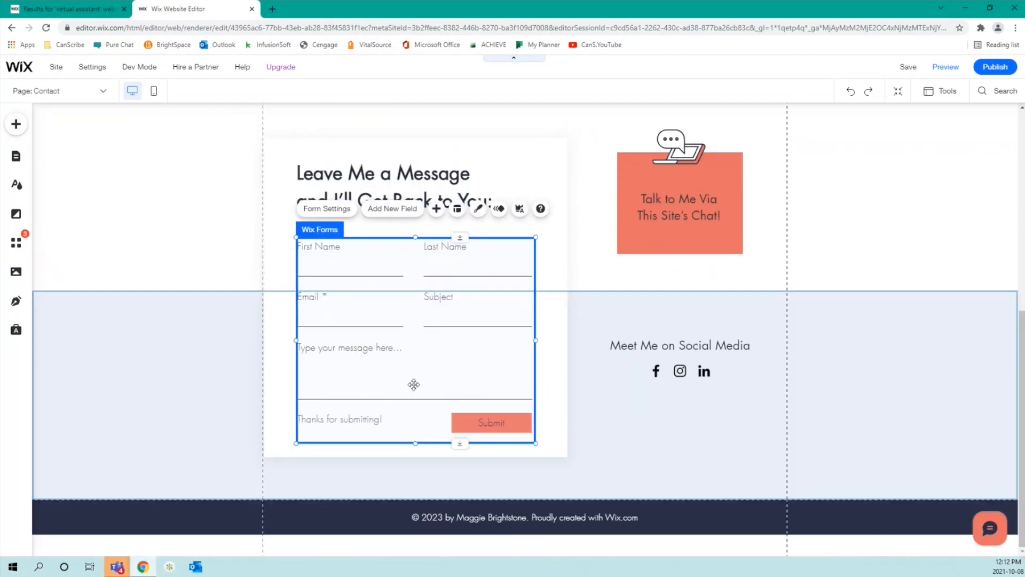
Step: Create a submissions table from the message form's settings and dismiss the publish reminder
left_click(343, 208)
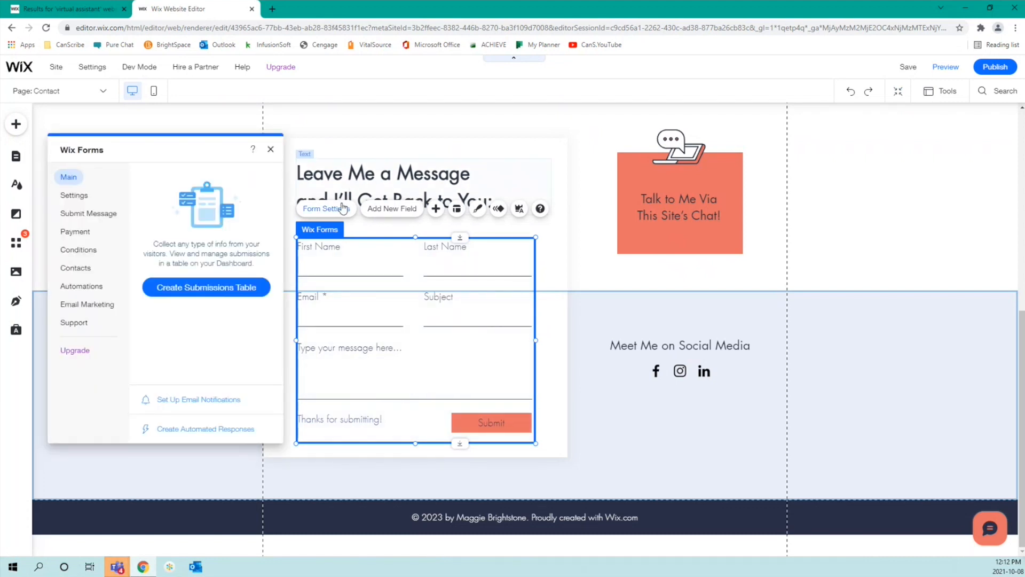
left_click(234, 290)
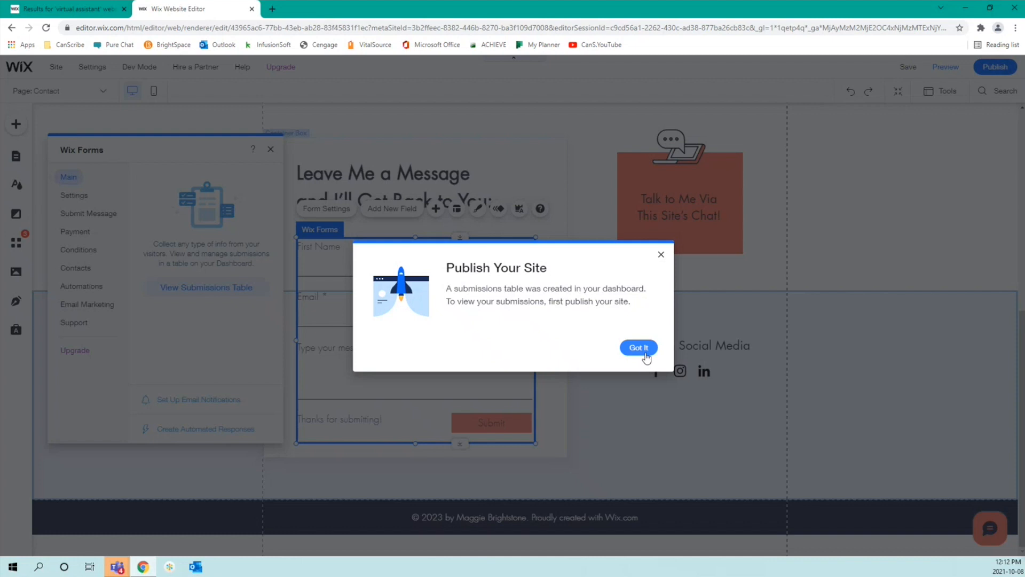
left_click(638, 347)
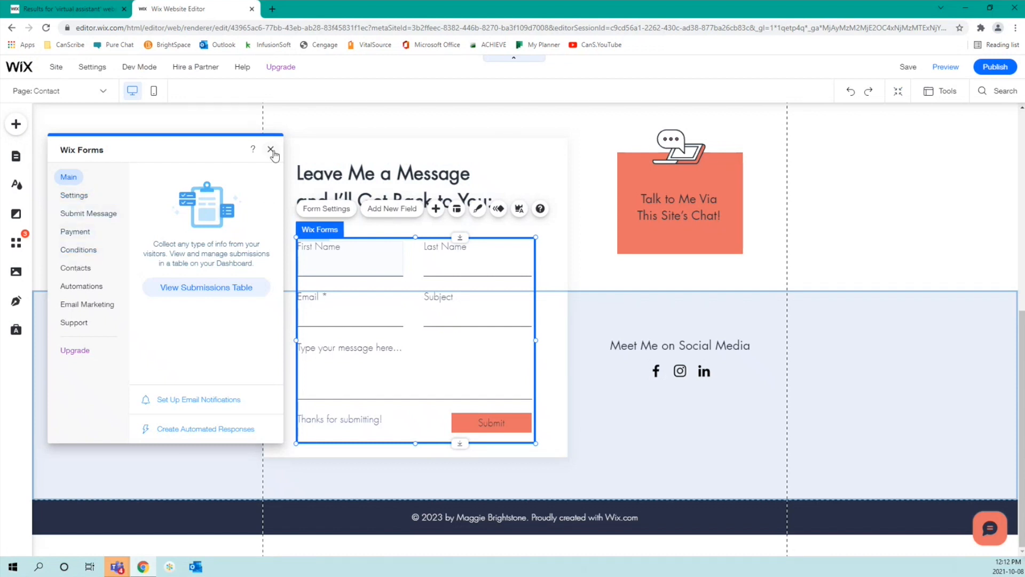
left_click(271, 150)
left_click(413, 213)
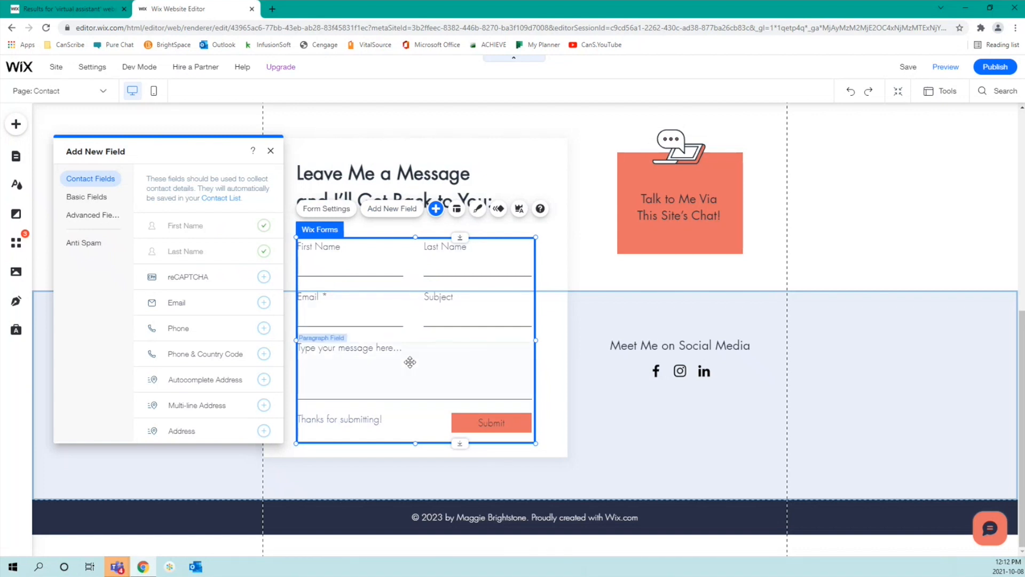
Step: Add a Short Text field from Basic Fields to the message form
scroll(198, 297, "down", 2)
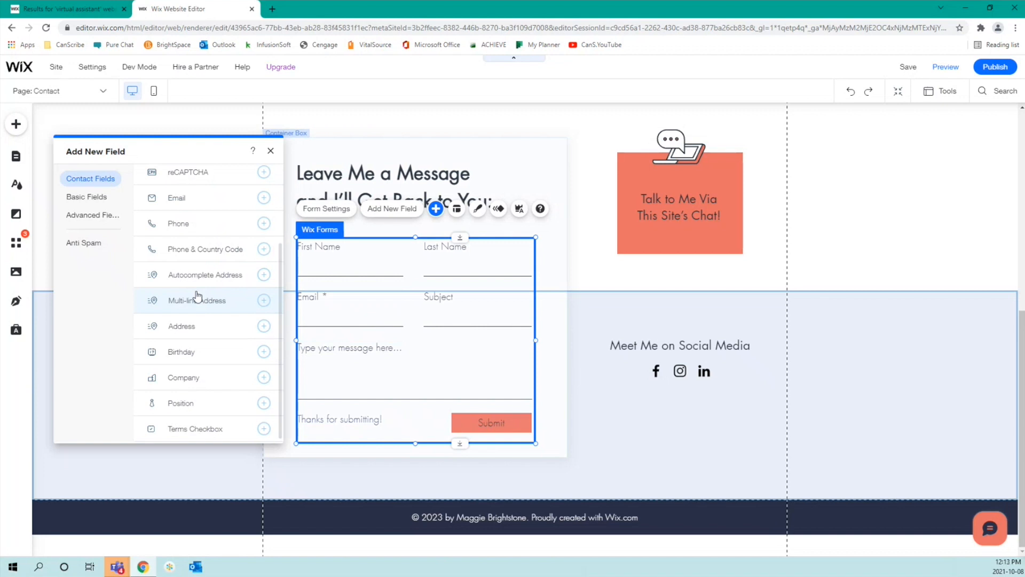
left_click(94, 198)
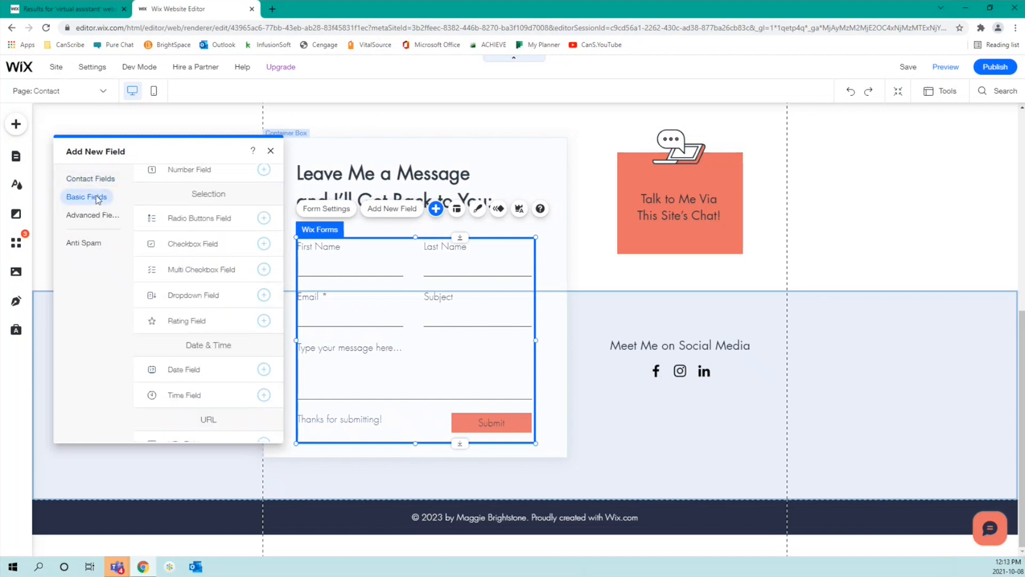
scroll(205, 236, "down", 2)
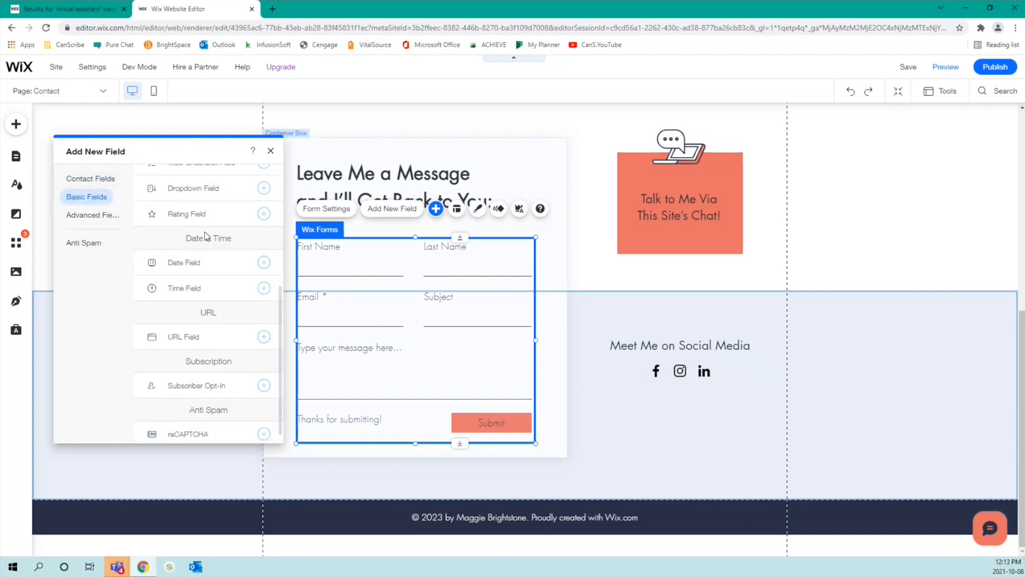
scroll(205, 236, "up", 4)
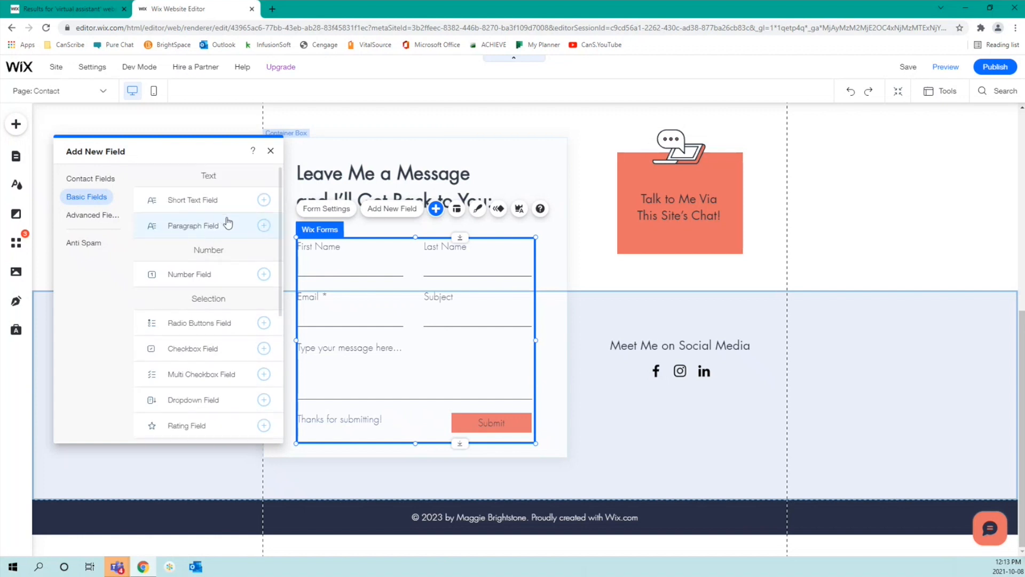
left_click(264, 200)
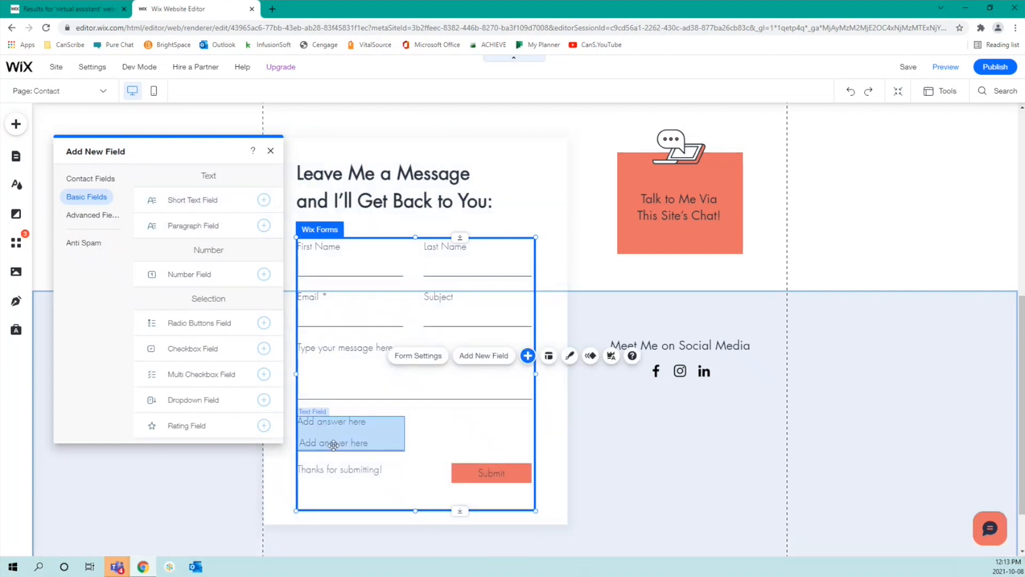
left_click(334, 432)
Step: Rearrange the form so the new short text field sits directly above the message box
left_click_drag(334, 430, 333, 339)
left_click(371, 373)
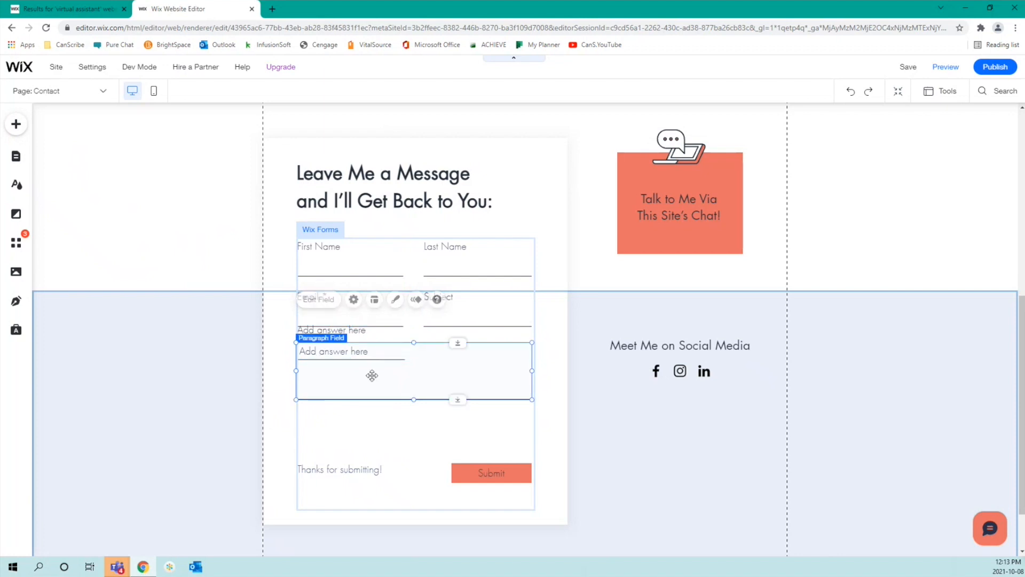
left_click_drag(371, 373, 364, 420)
left_click(339, 351)
left_click_drag(338, 346, 338, 364)
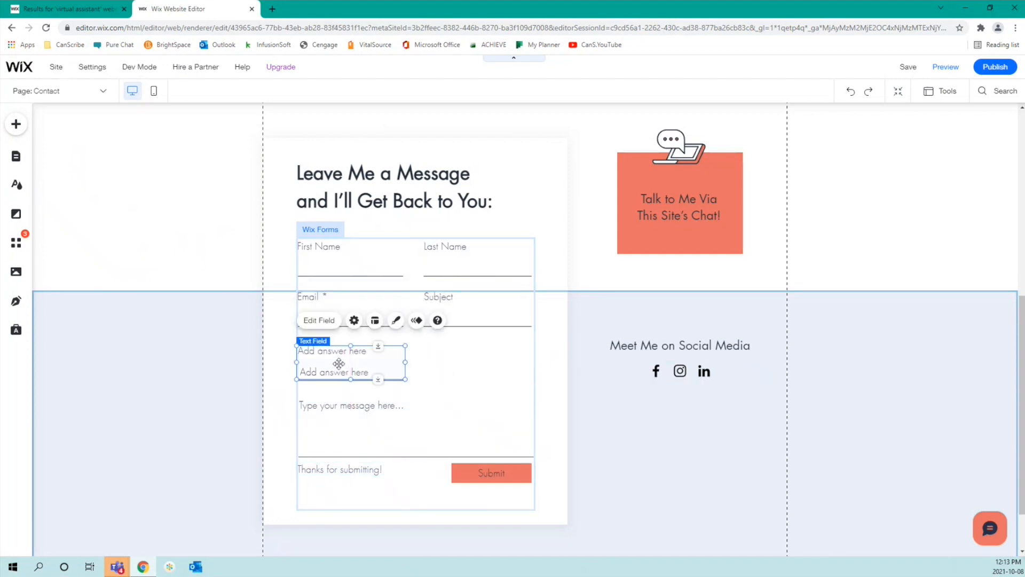
double_click(372, 363)
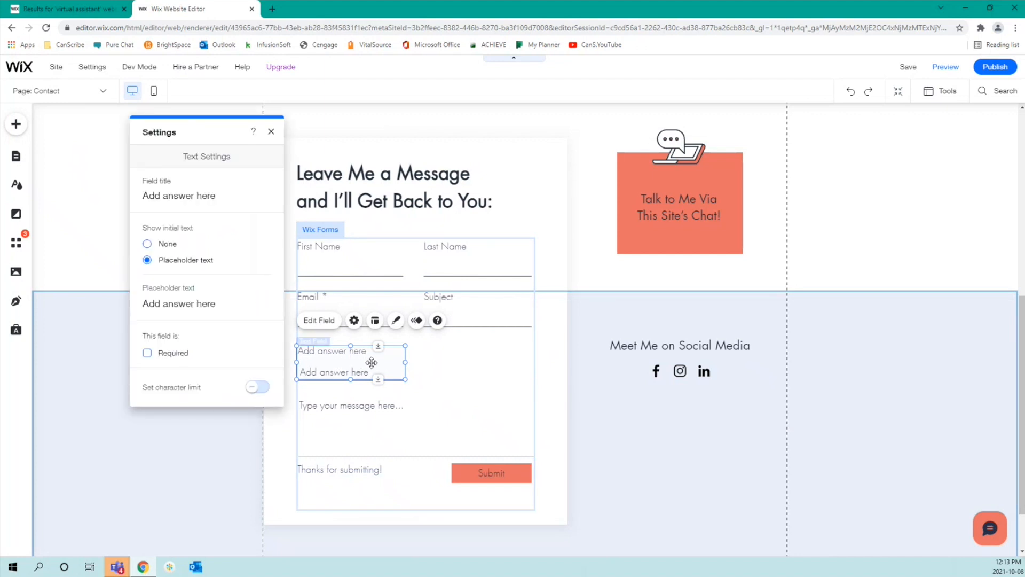
Step: Set the field's placeholder to 'Please type response here.' and make the field required
left_click(214, 304)
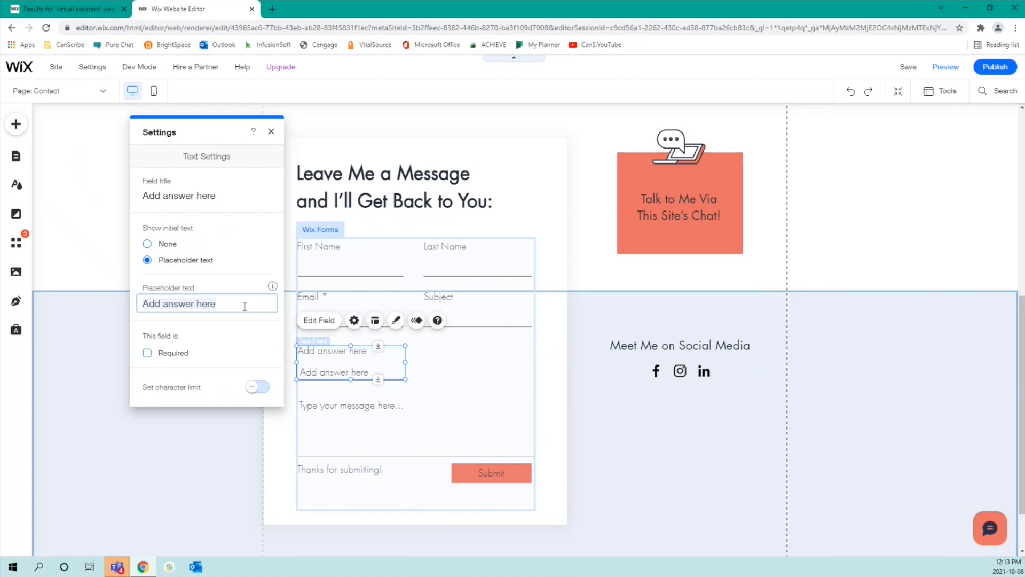
type("Please ")
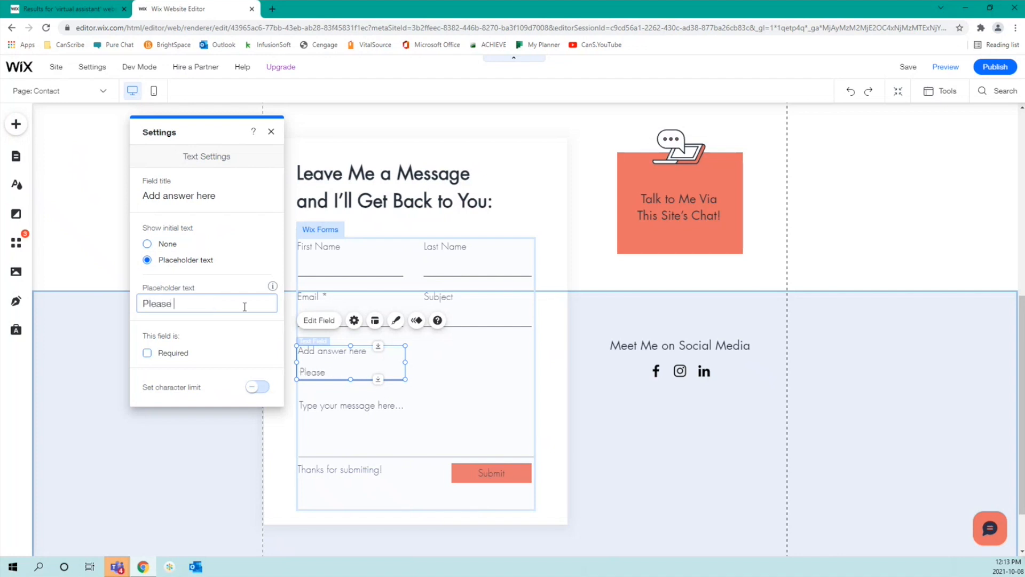
type("type respons")
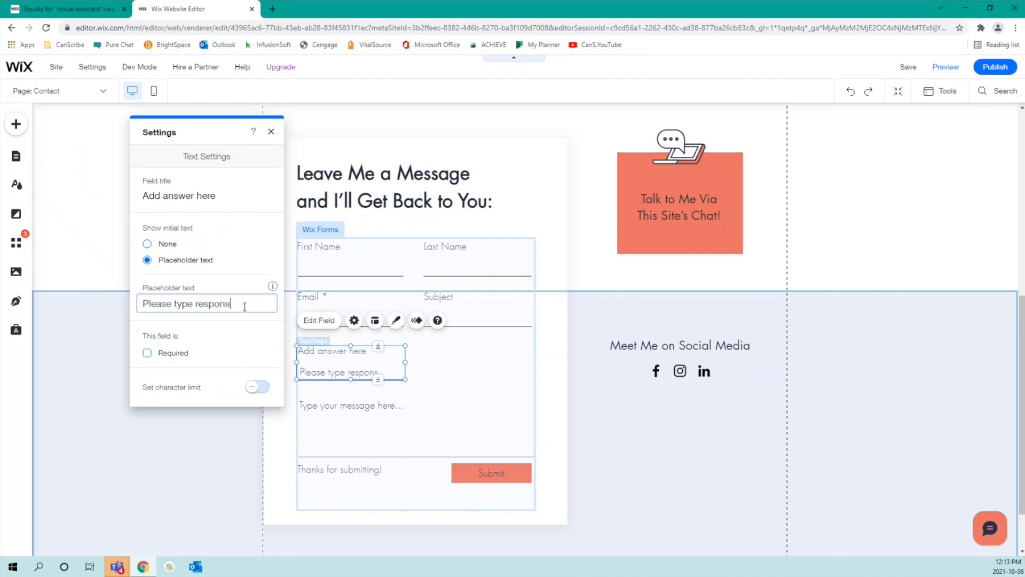
type("e here.")
left_click(172, 355)
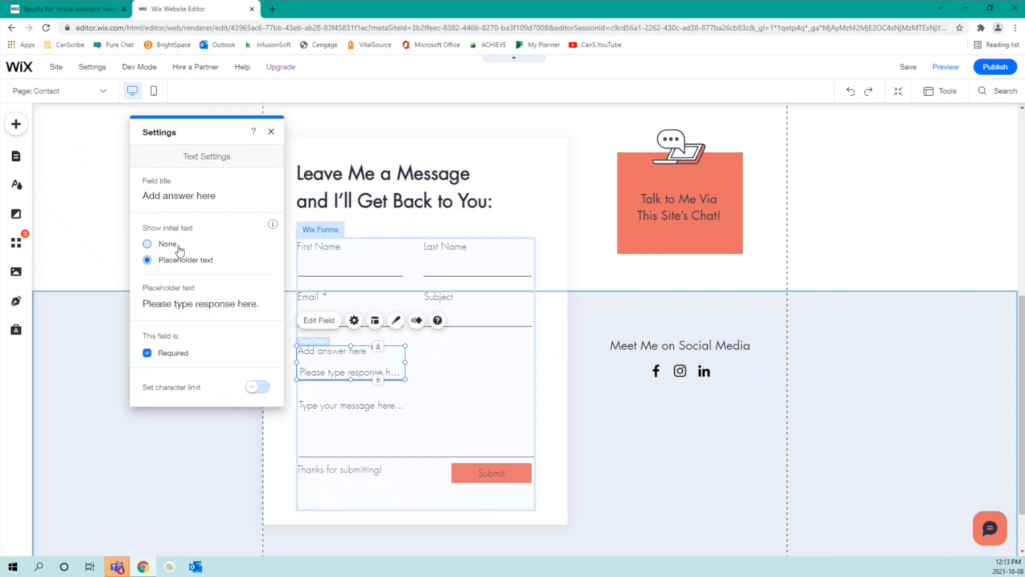
left_click(148, 244)
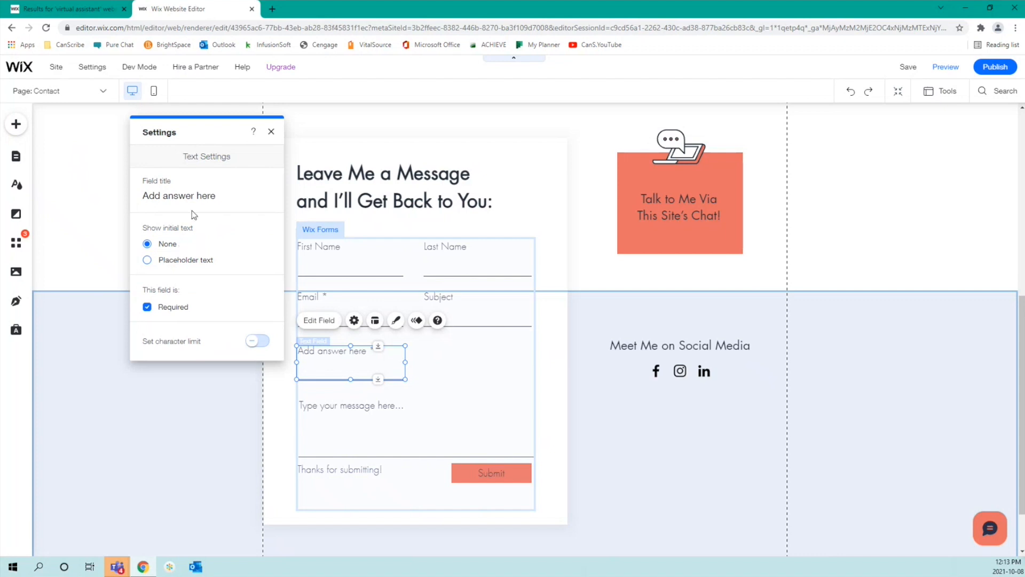
Step: Title the field 'What is your vision for our partnership?' with no character limit
left_click(198, 196)
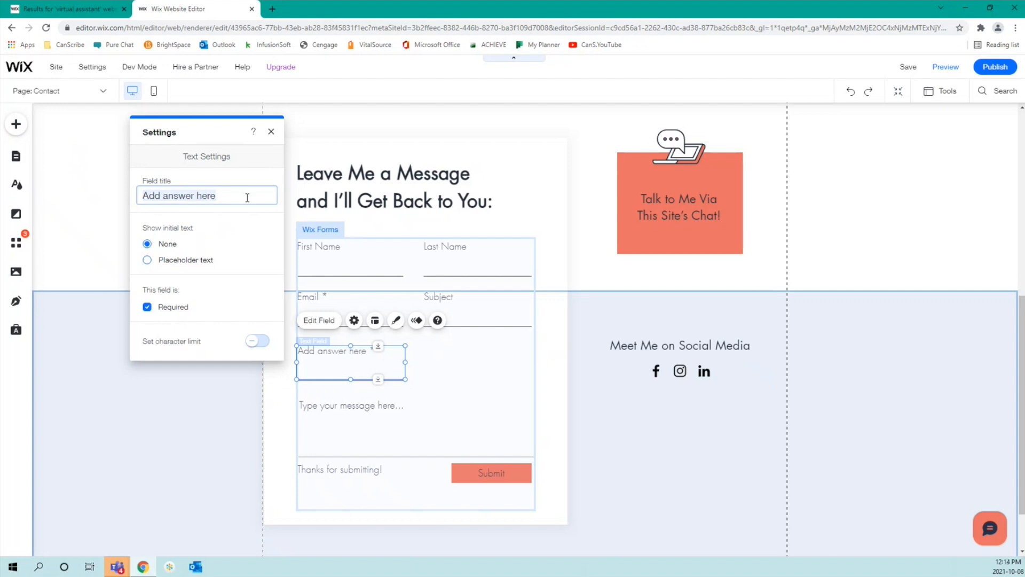
type("What is your visio")
key("BackSpace")
key("BackSpace")
key("BackSpace")
key("BackSpace")
key("BackSpace")
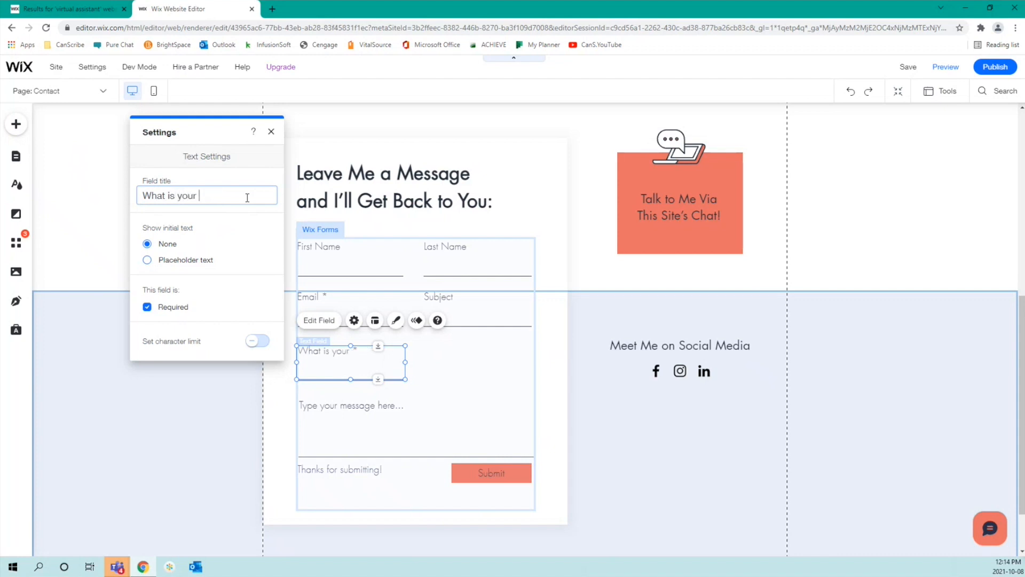
type("vision for our partnership")
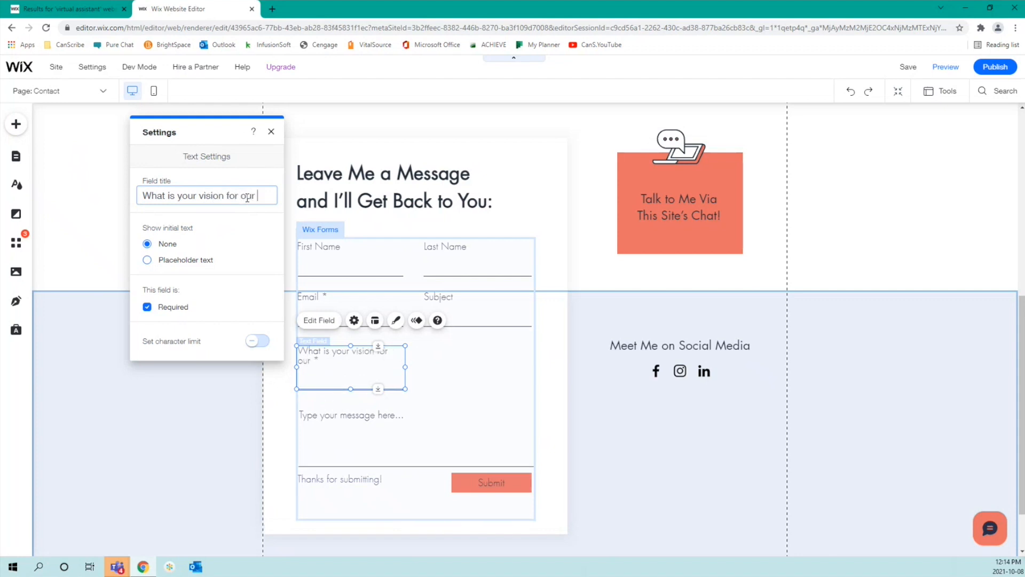
type("?")
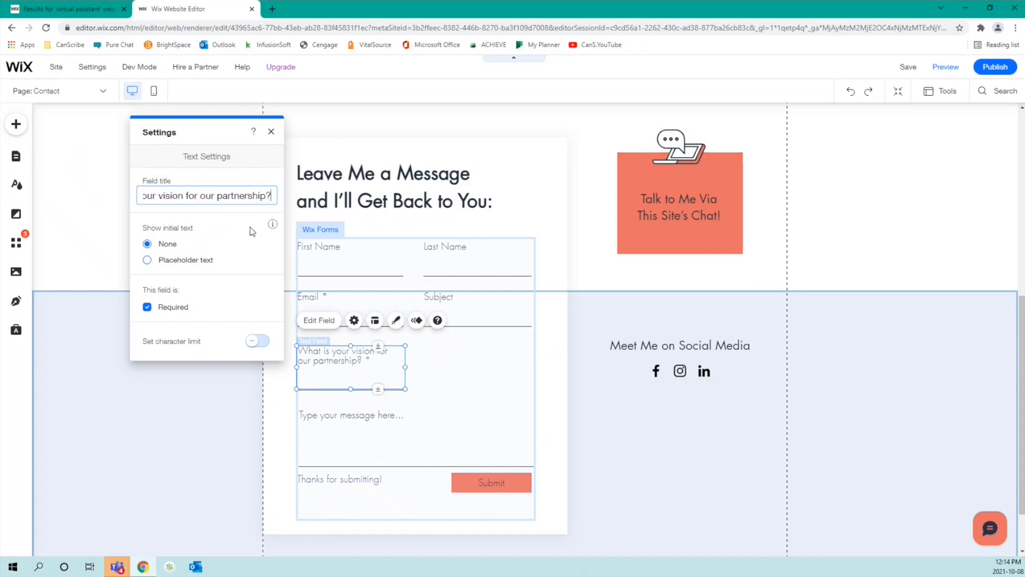
left_click(259, 342)
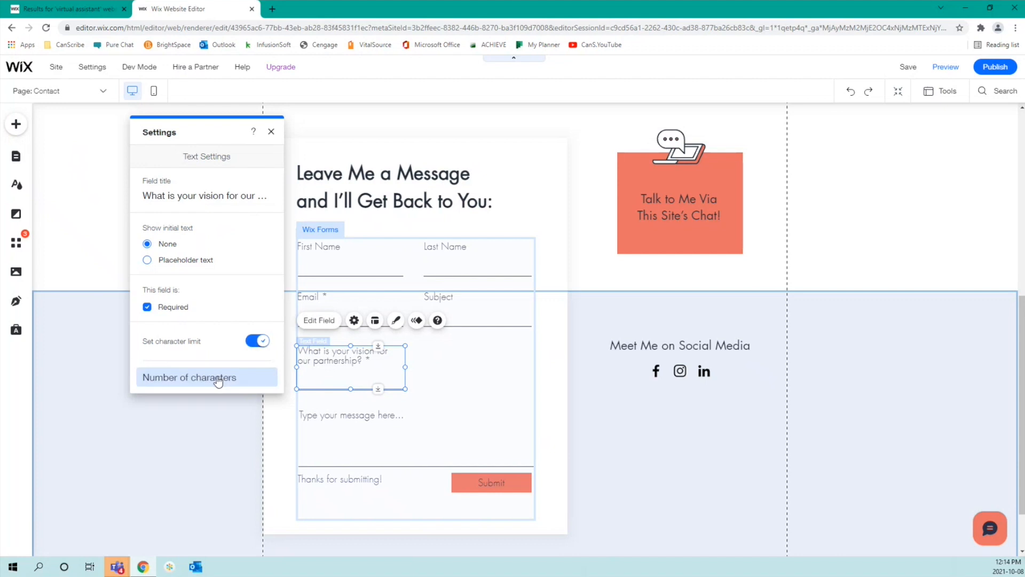
left_click(254, 342)
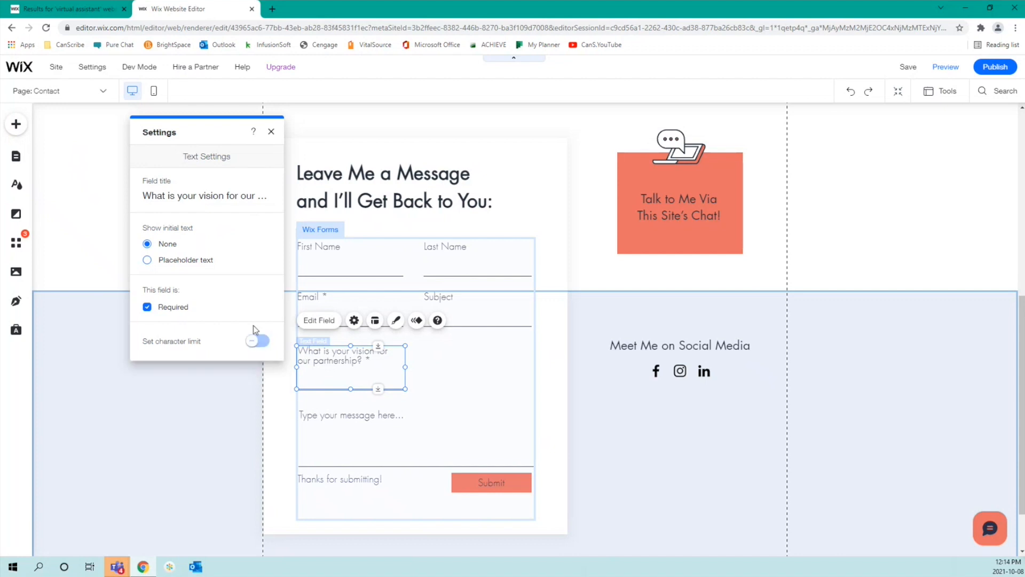
left_click(271, 132)
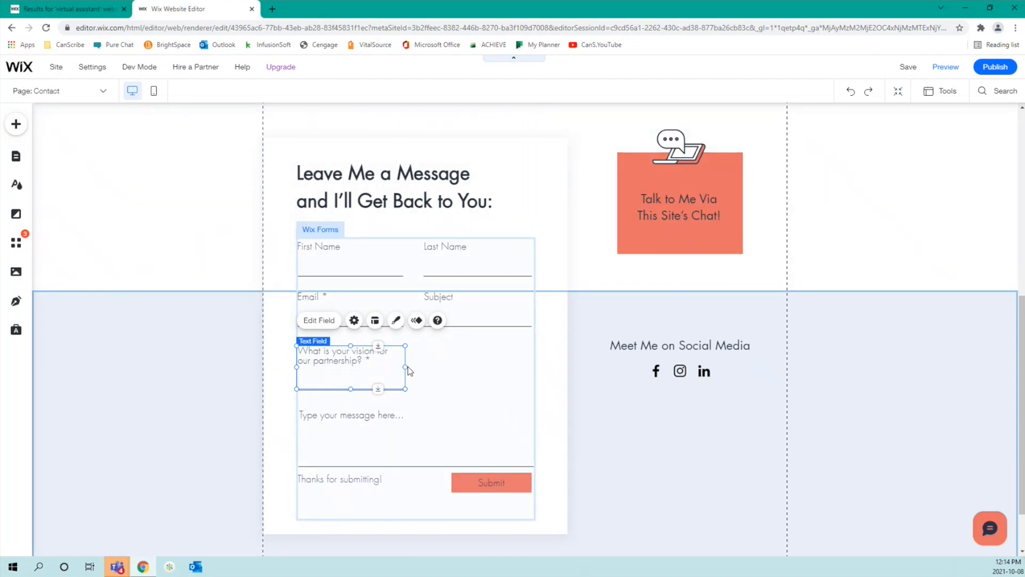
Step: Stretch the partnership-vision question field to the contact form's right edge
left_click_drag(406, 364, 533, 359)
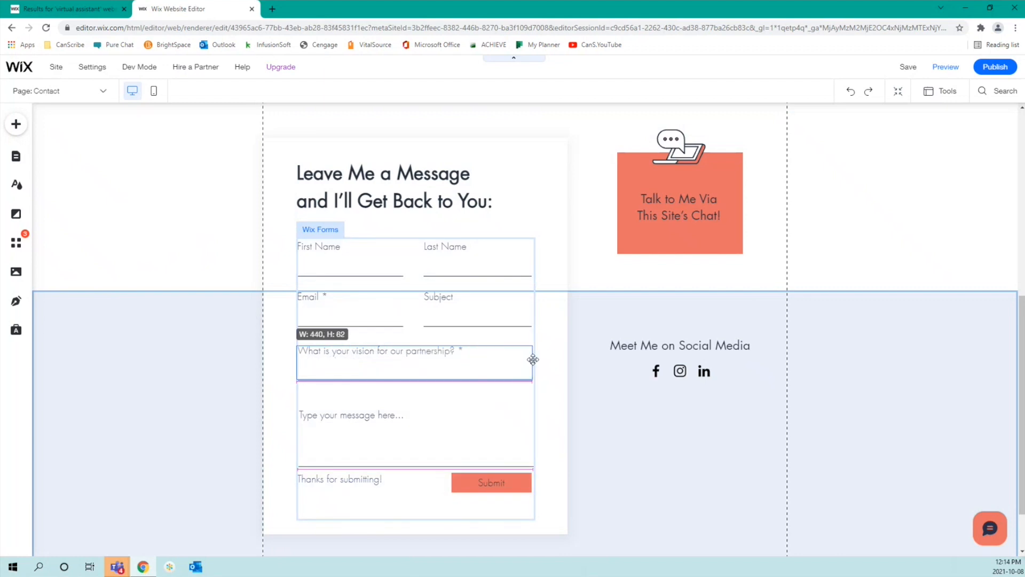
left_click(550, 370)
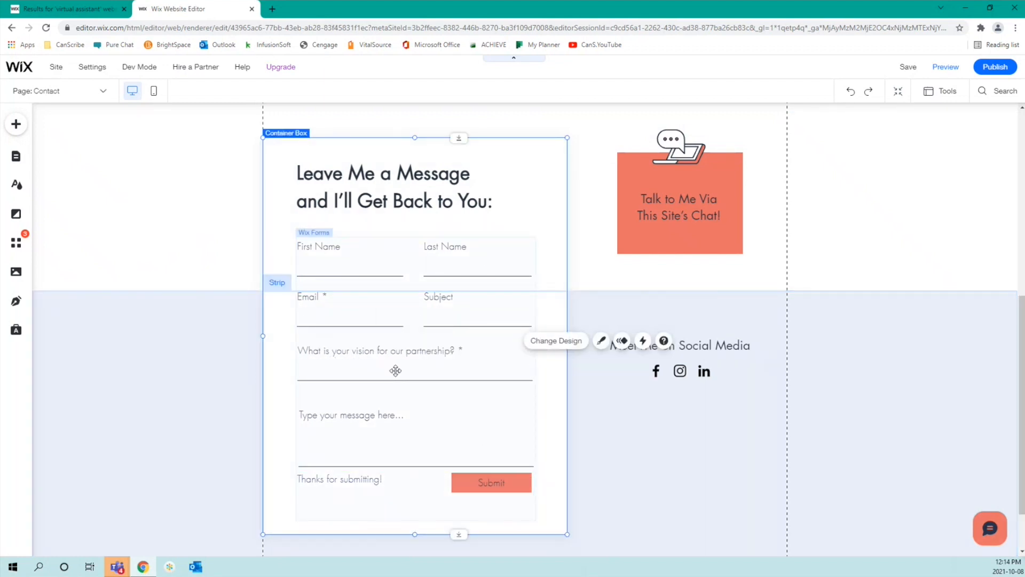
left_click(395, 371)
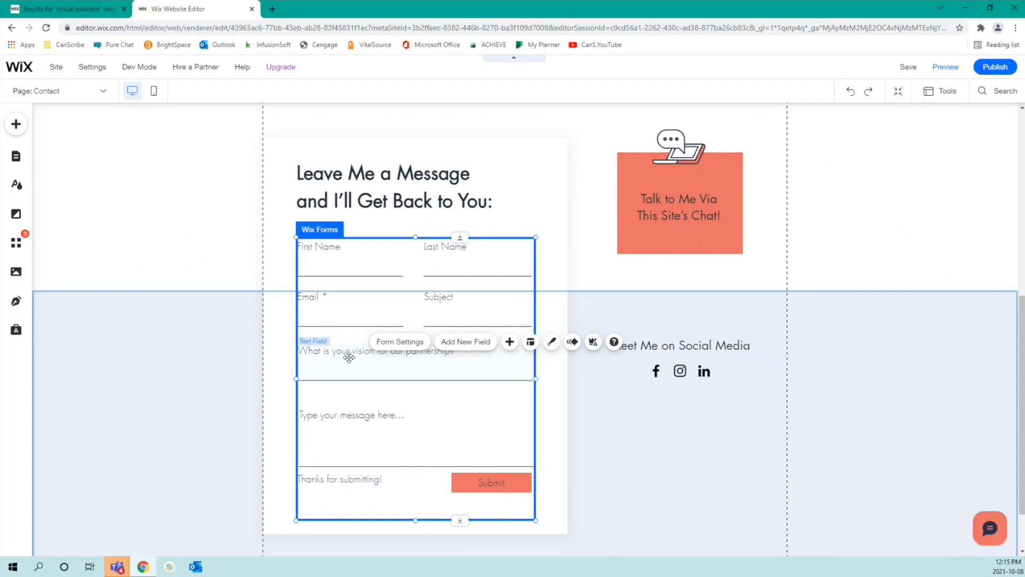
left_click(646, 453)
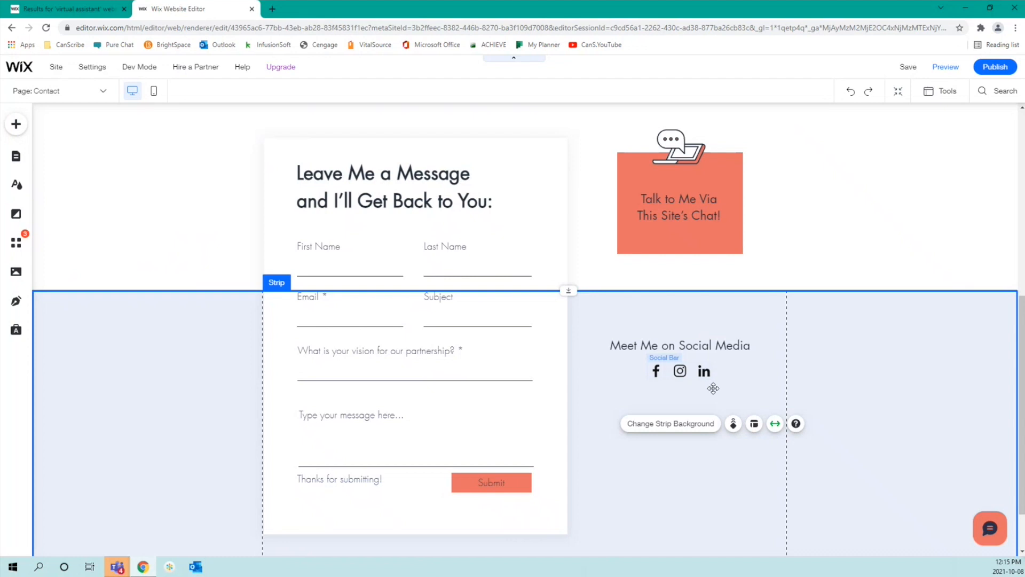
left_click(658, 371)
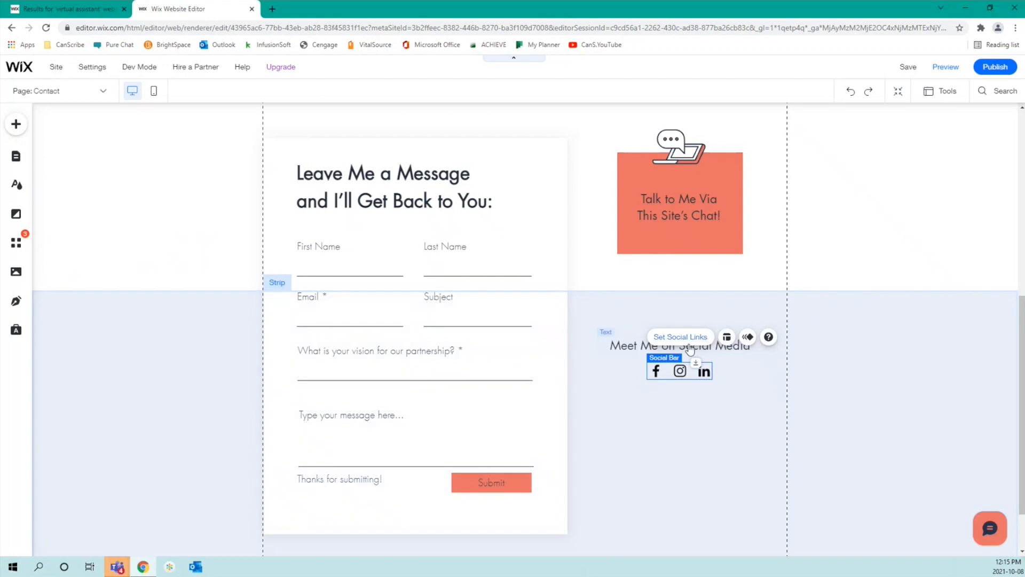
left_click(688, 338)
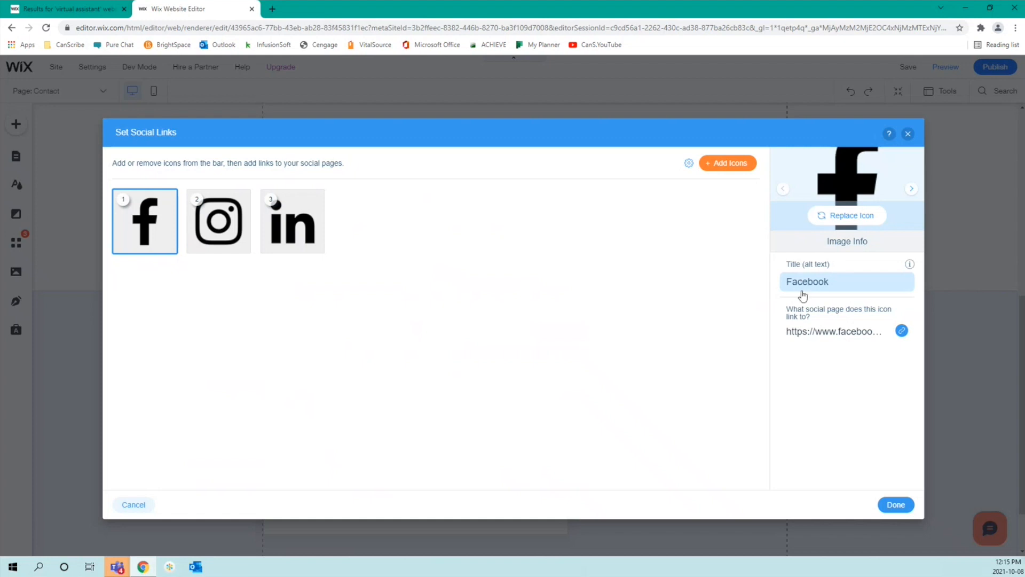
left_click(901, 332)
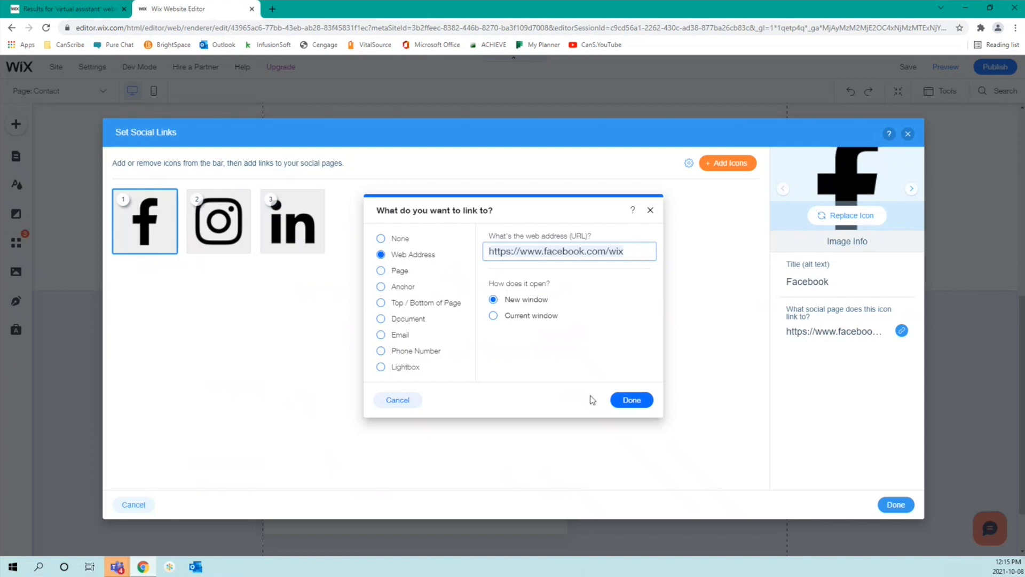
left_click(632, 401)
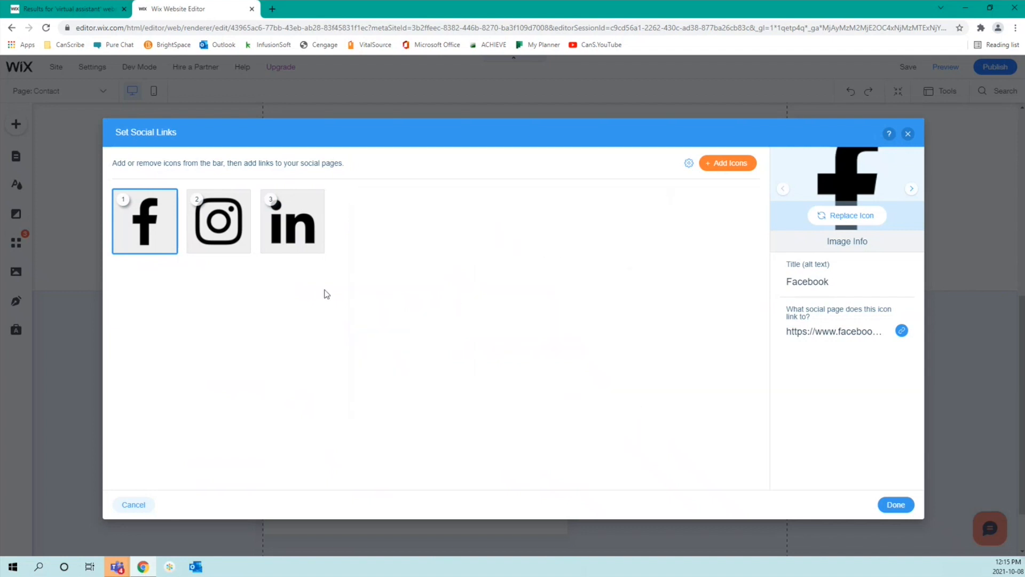
left_click(216, 219)
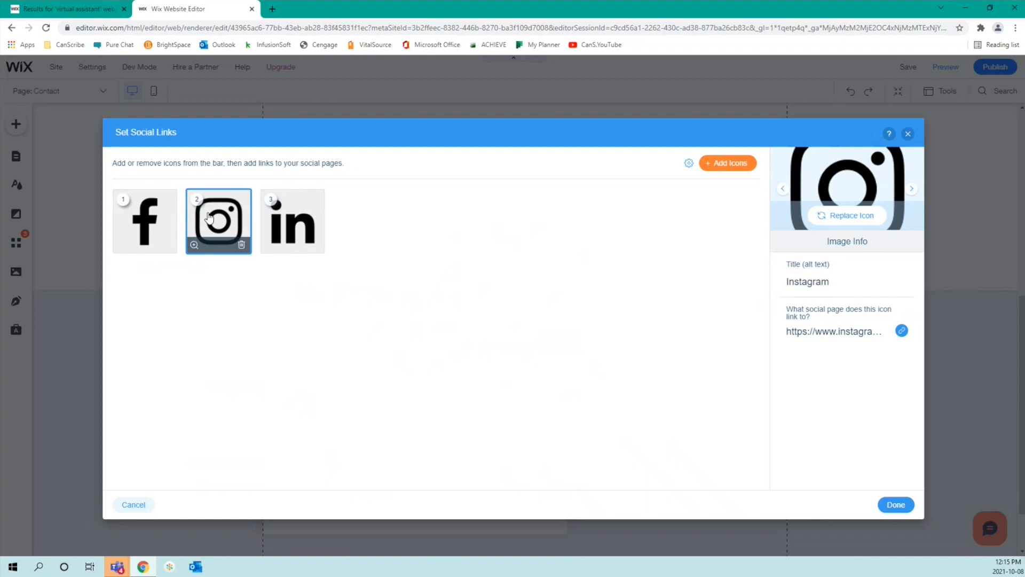
left_click(902, 330)
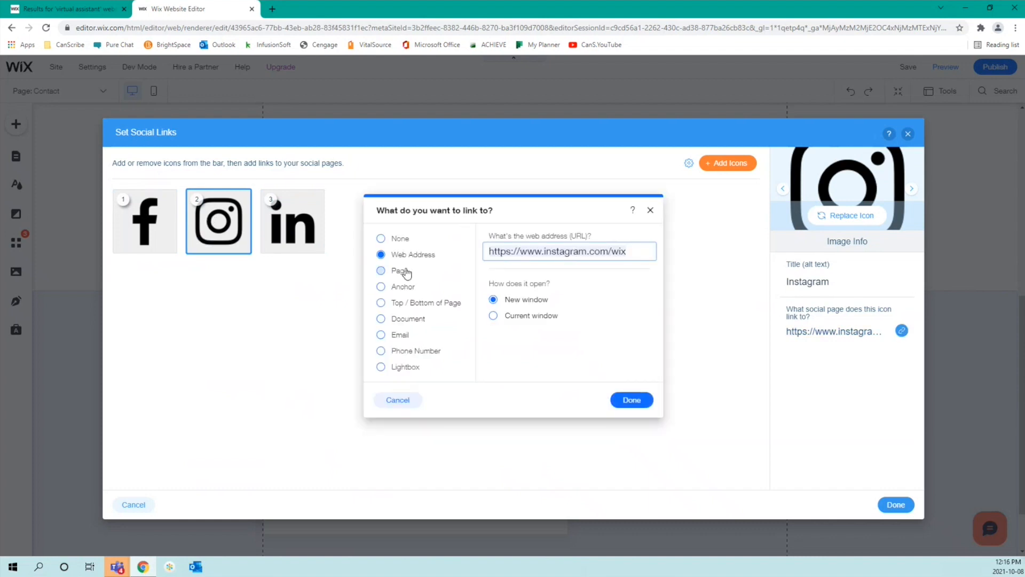
left_click(404, 352)
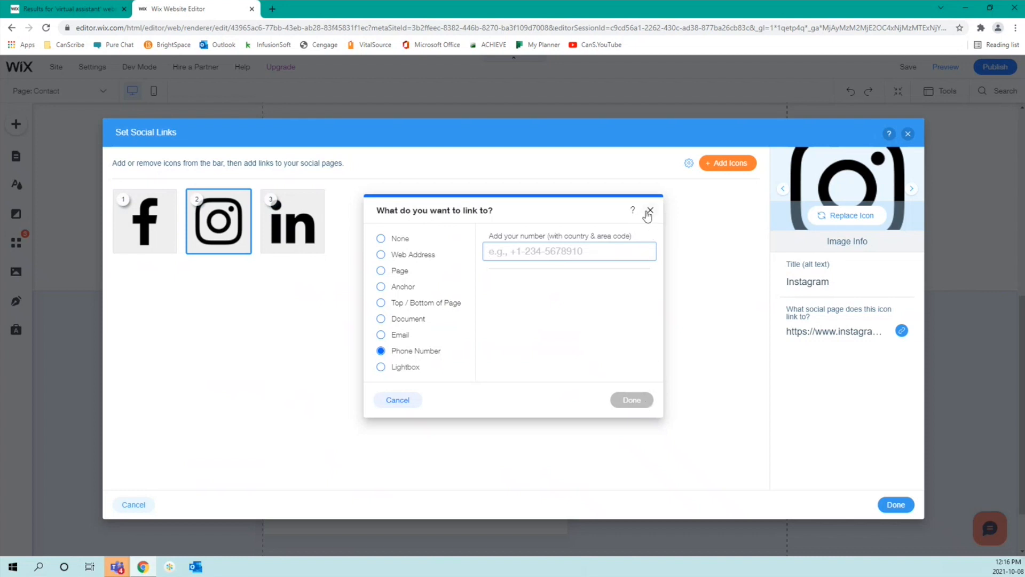
left_click(398, 401)
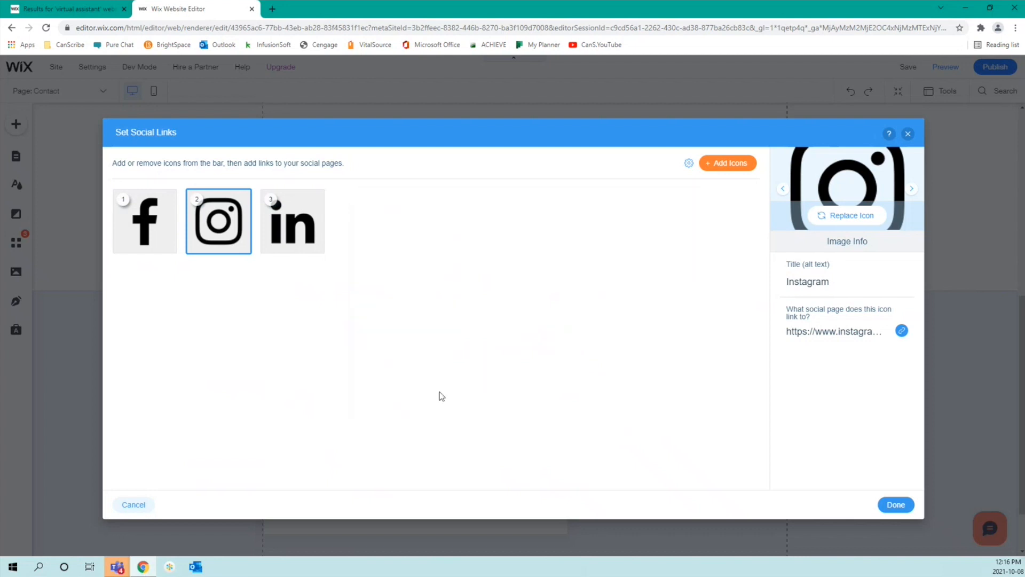
left_click(892, 505)
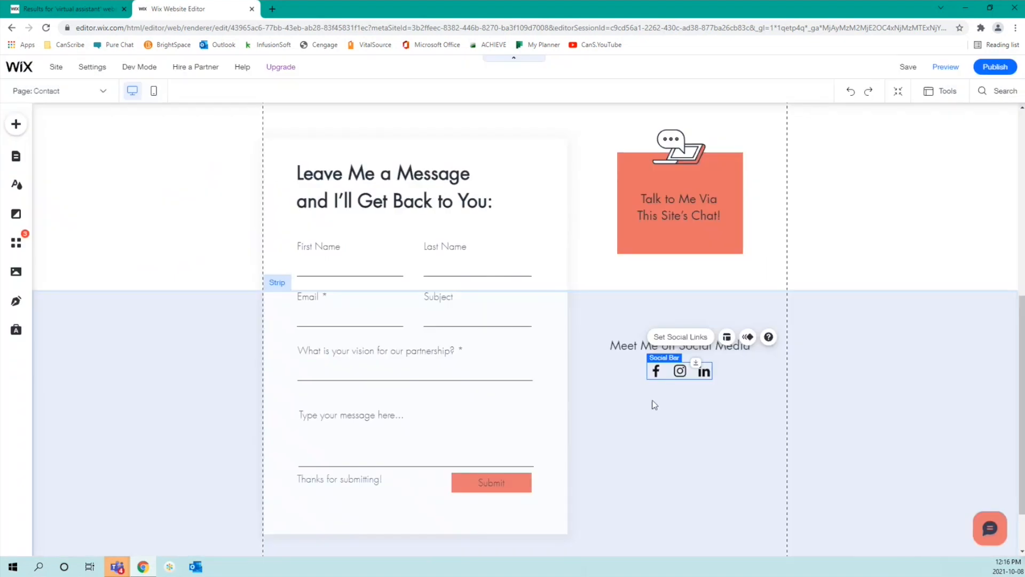
left_click(748, 340)
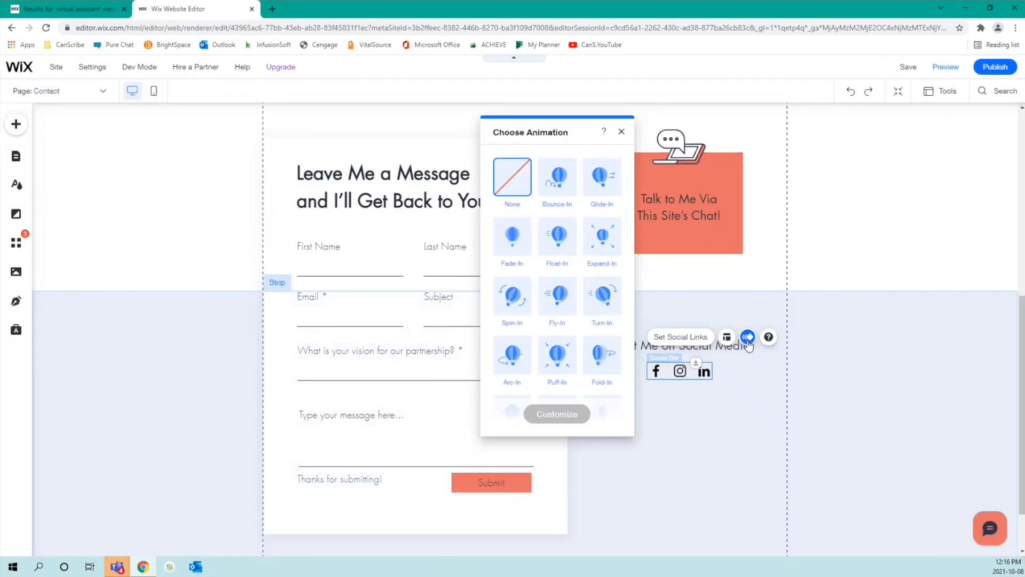
left_click(568, 352)
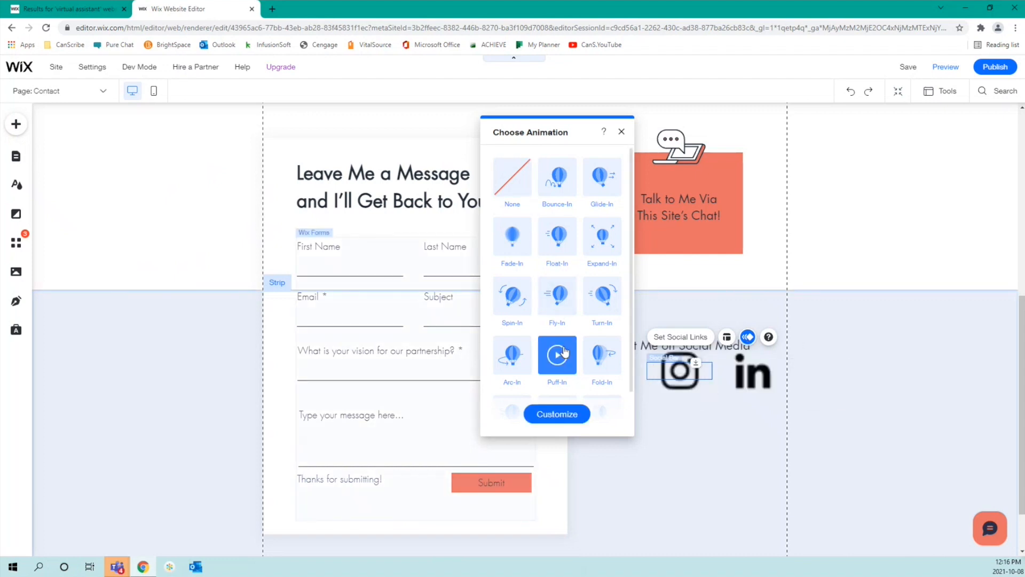
left_click(569, 415)
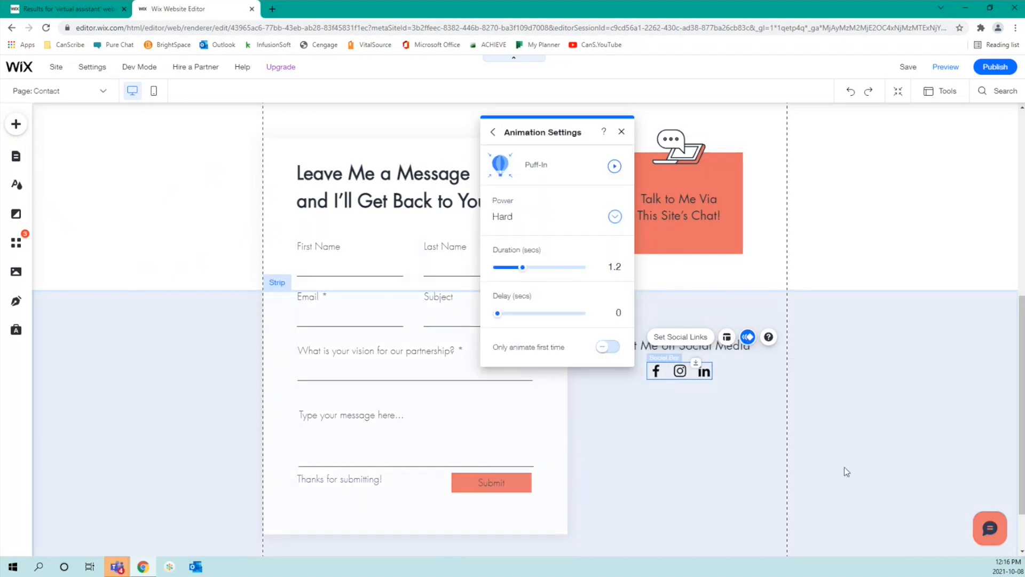
left_click(615, 167)
left_click(491, 133)
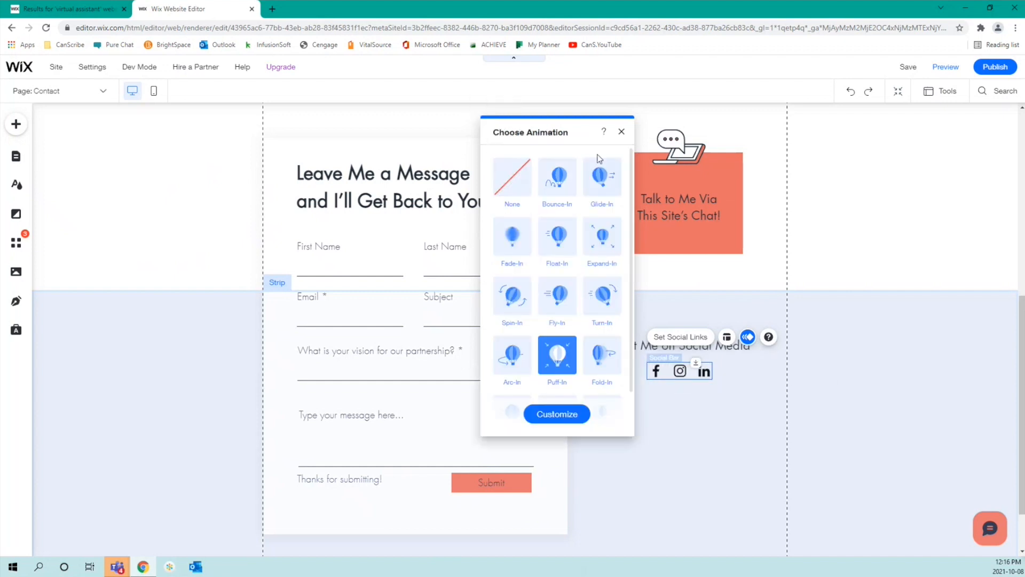
left_click(491, 176)
left_click(622, 132)
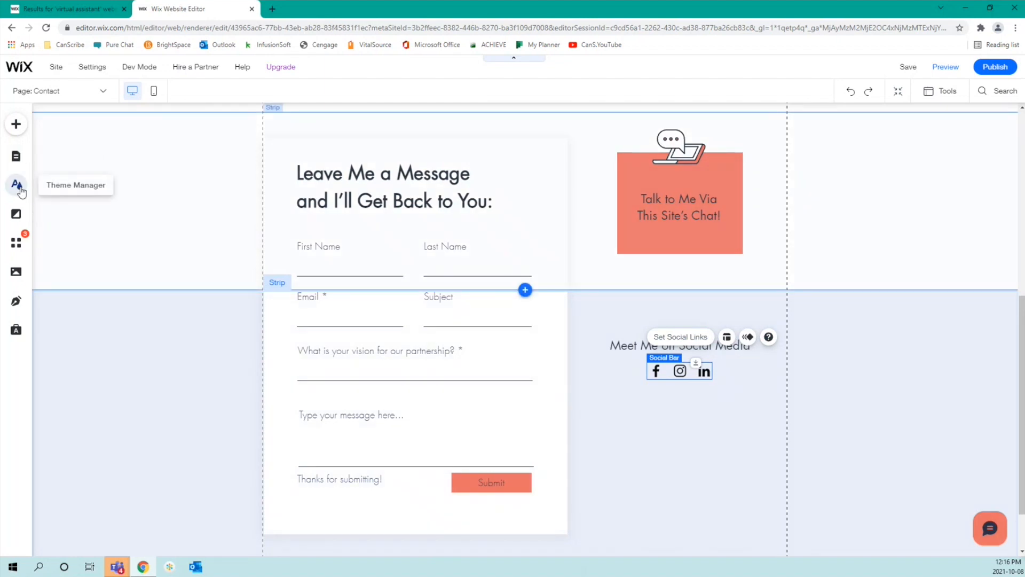
Step: Apply the white and yellow theme from the Featured Color Themes in Theme Manager
scroll(160, 297, "up", 5)
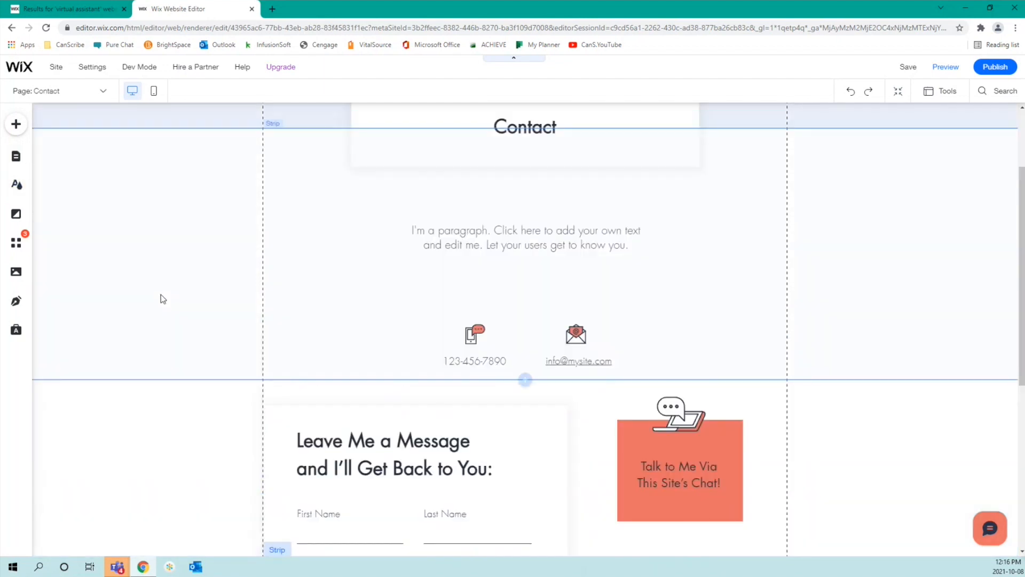
scroll(164, 299, "up", 3)
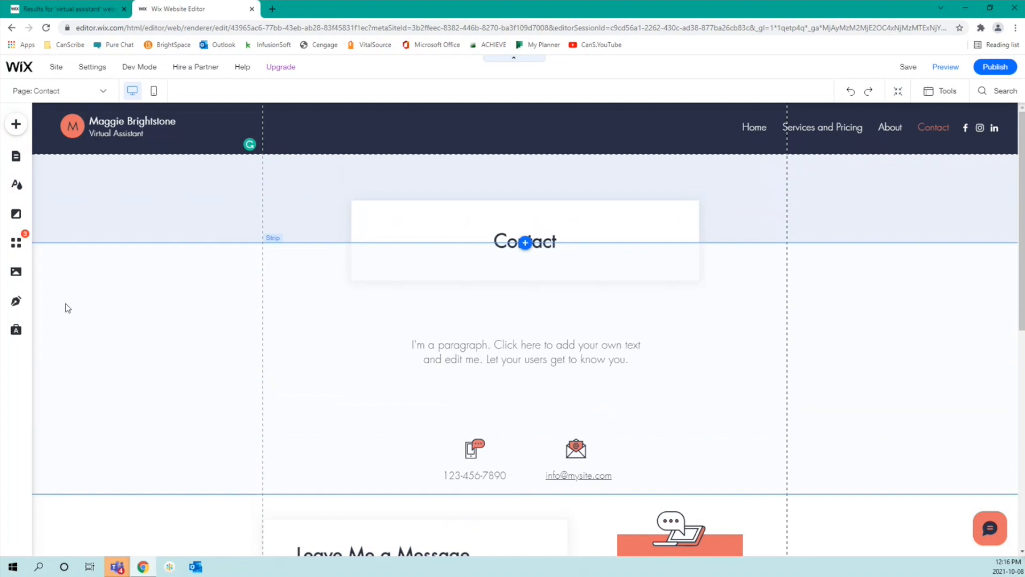
left_click(17, 185)
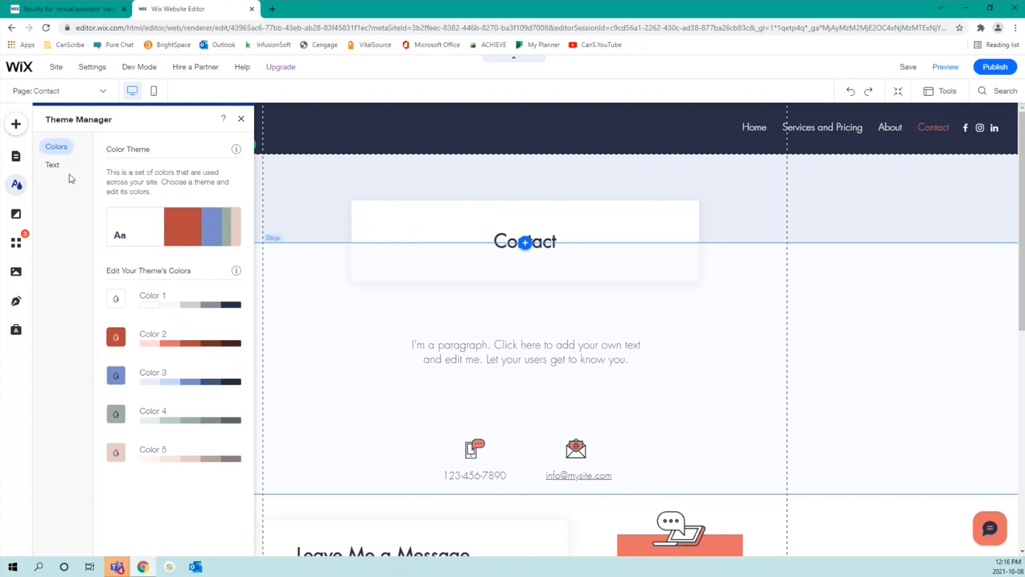
mouse_move(160, 241)
mouse_move(121, 242)
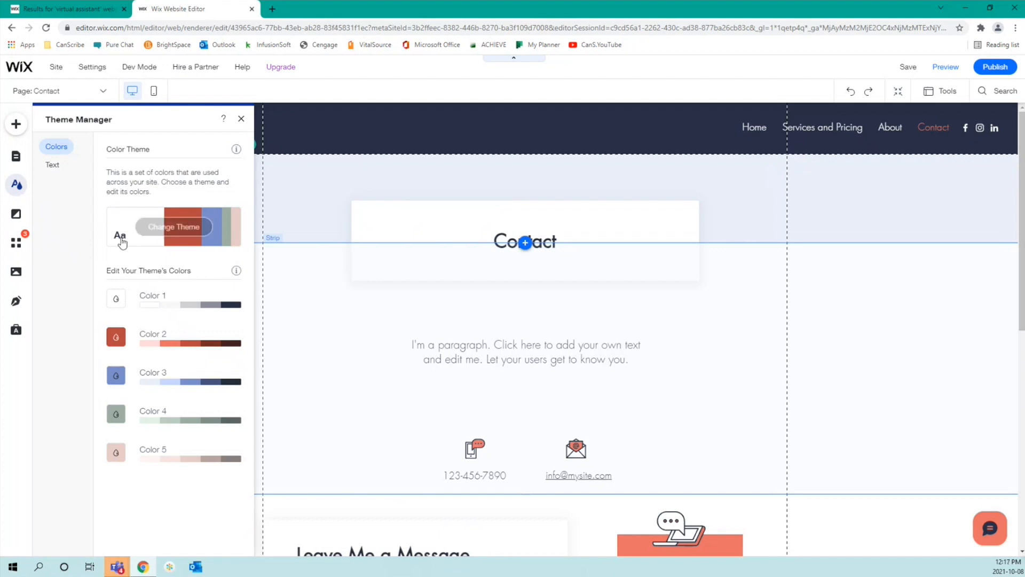
left_click(156, 227)
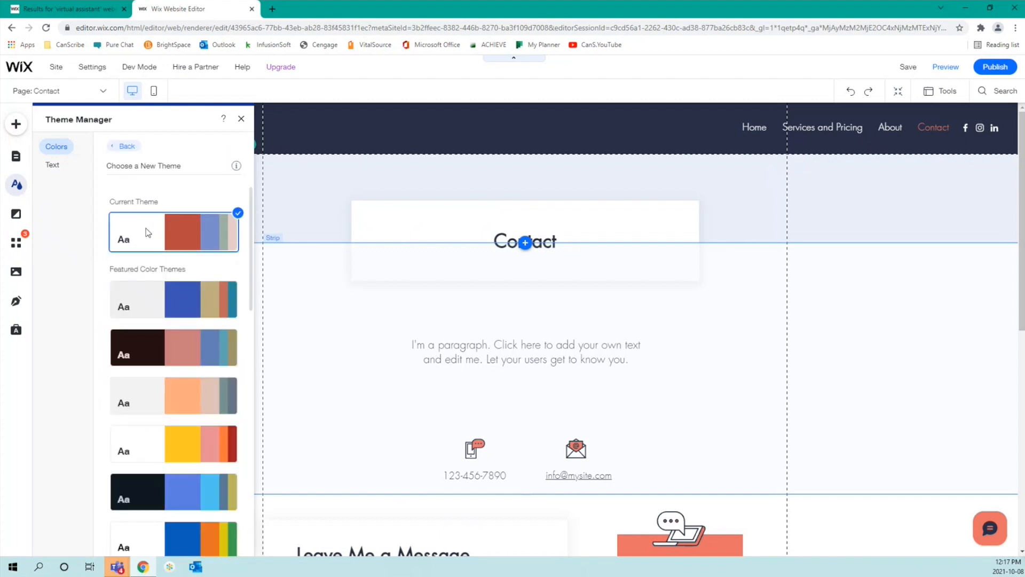
scroll(162, 276, "down", 5)
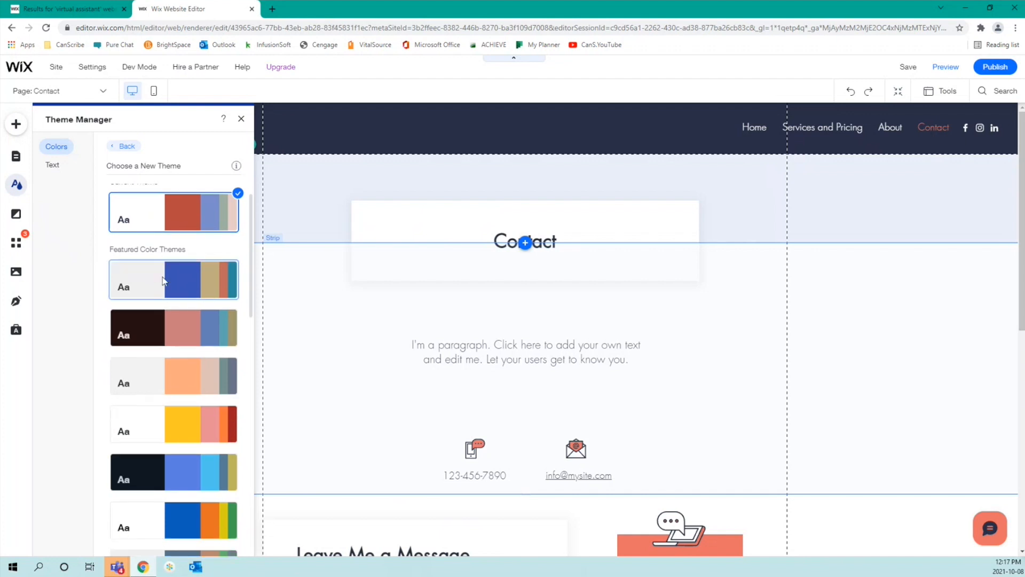
scroll(163, 277, "down", 6)
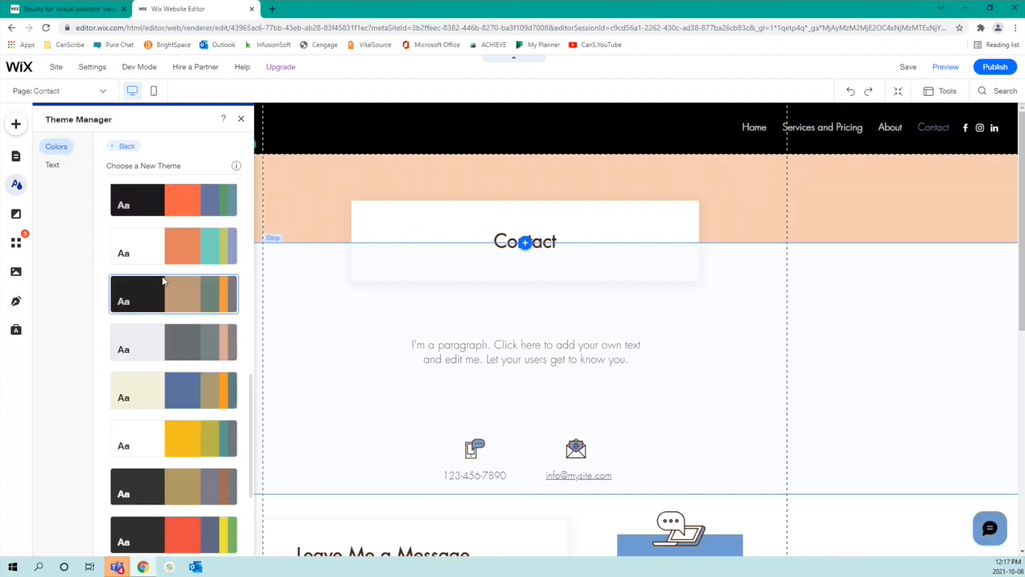
scroll(164, 282, "down", 1)
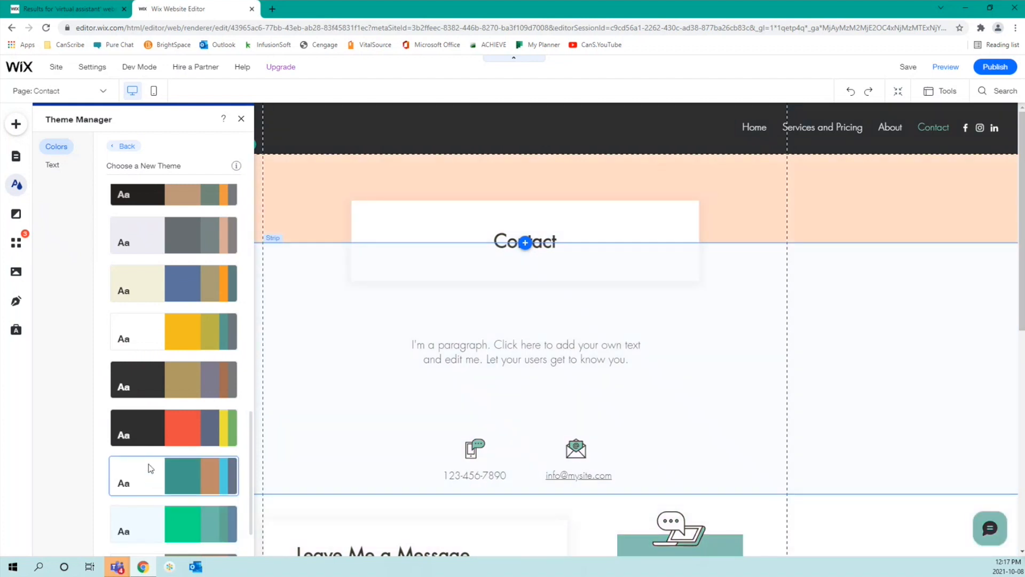
scroll(151, 468, "down", 1)
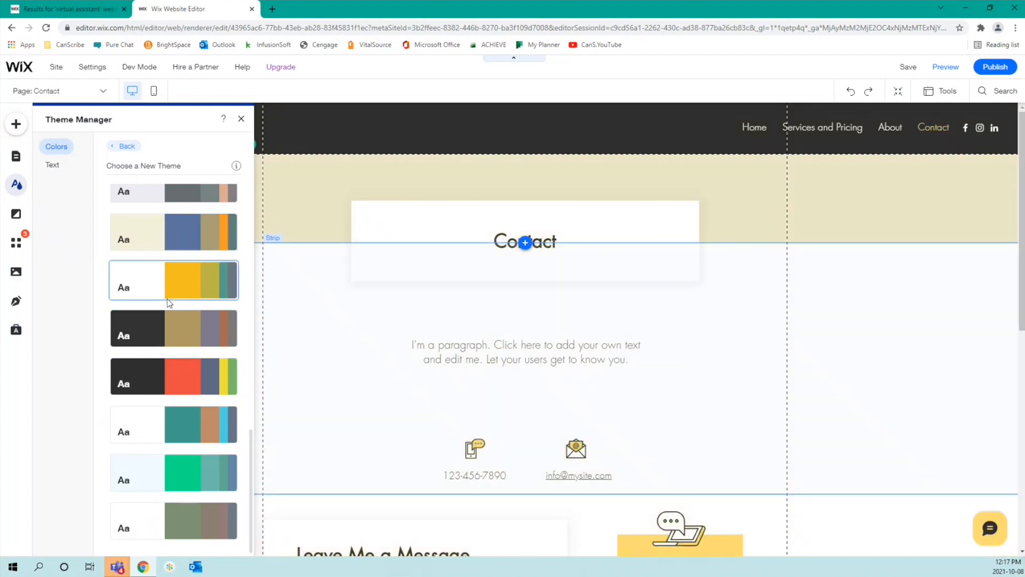
left_click(167, 299)
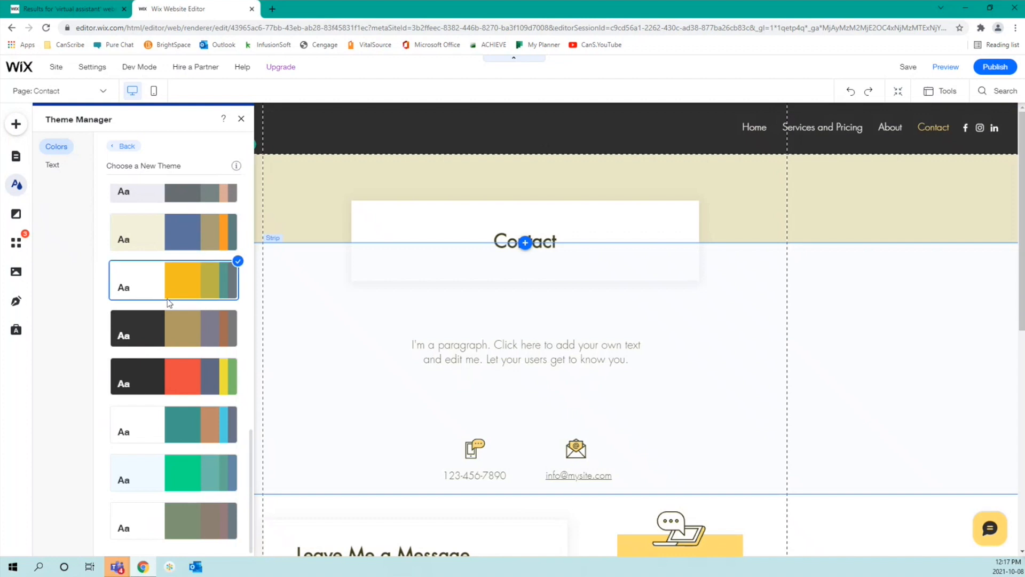
Step: Review the Heading 1 text theme and confirm it as bold Futura at 60px
left_click(51, 165)
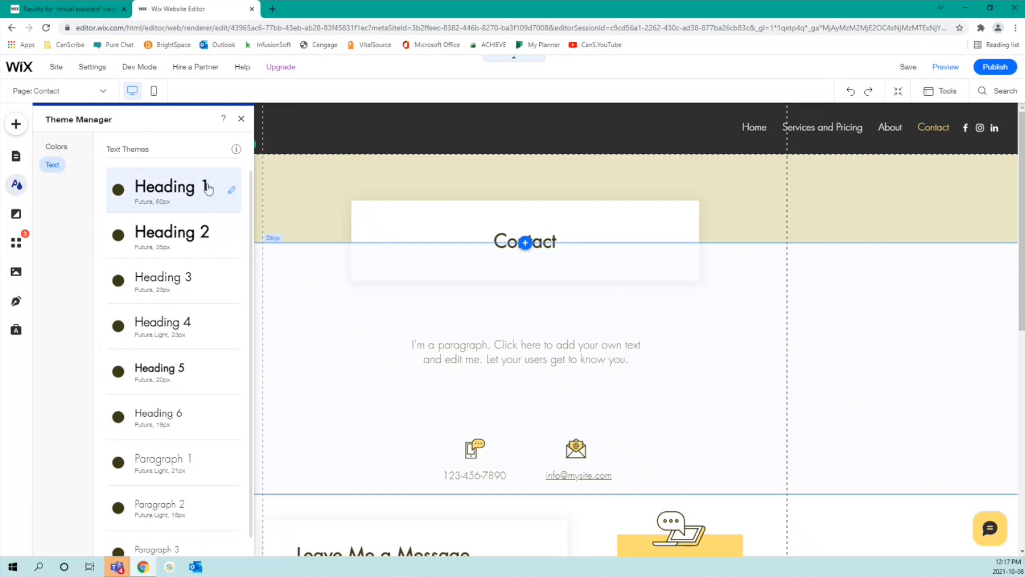
scroll(205, 190, "down", 1)
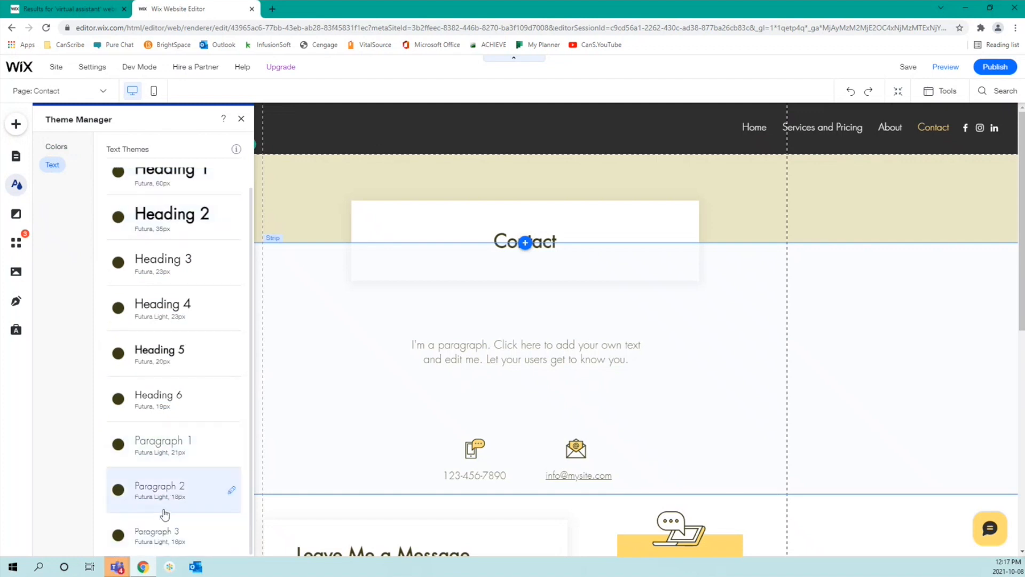
scroll(161, 388, "up", 1)
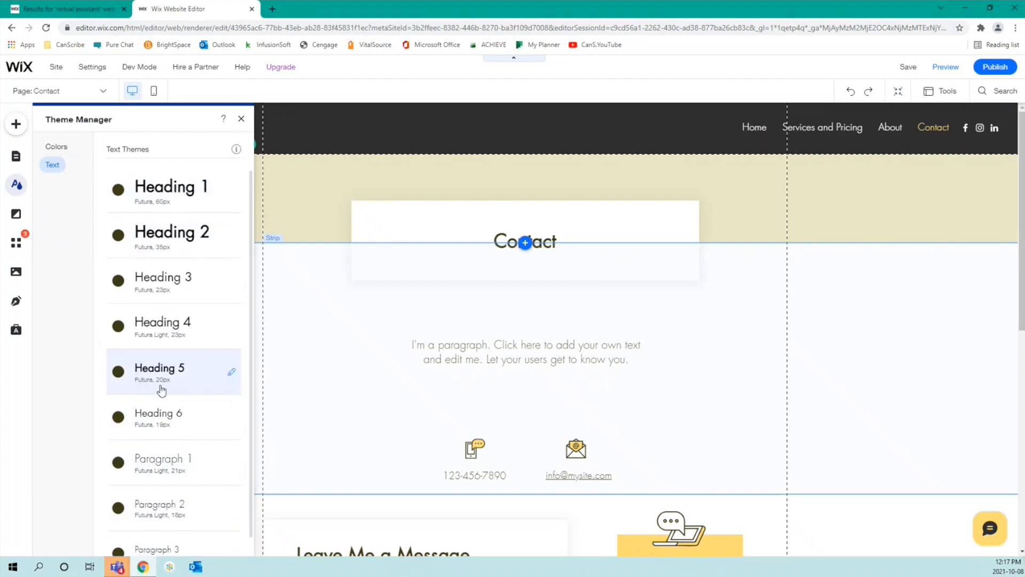
scroll(161, 390, "down", 1)
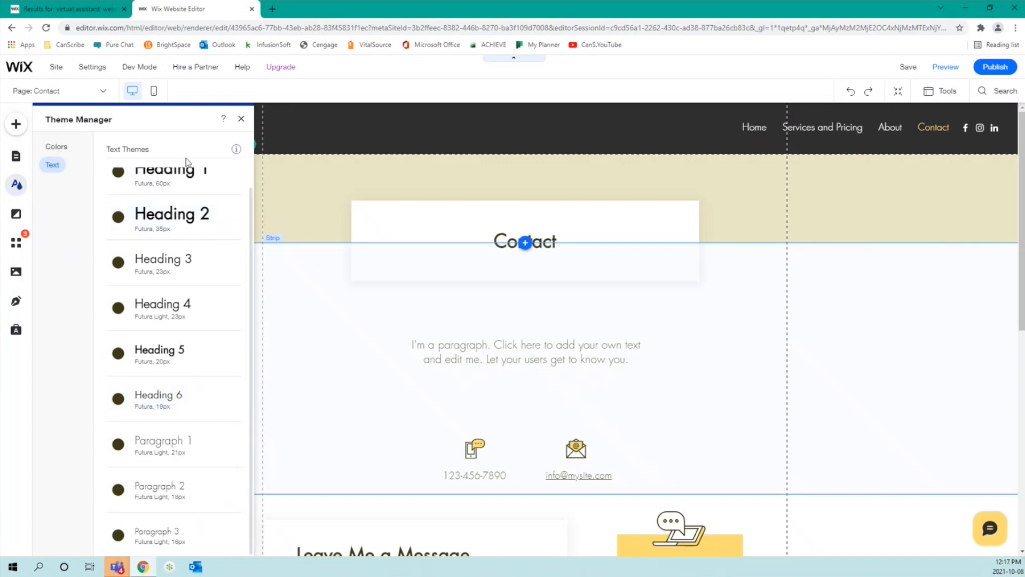
left_click(187, 176)
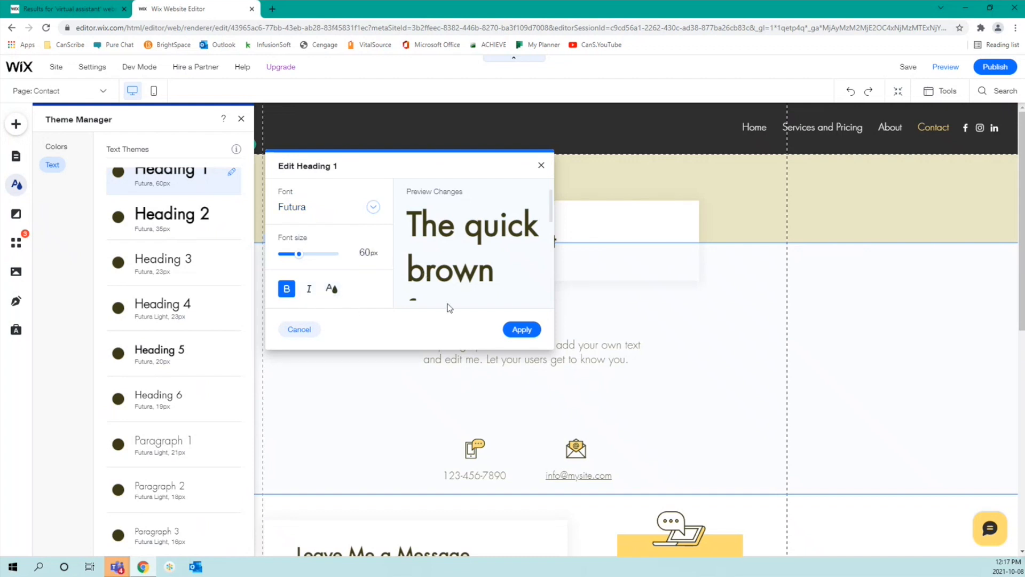
left_click(520, 329)
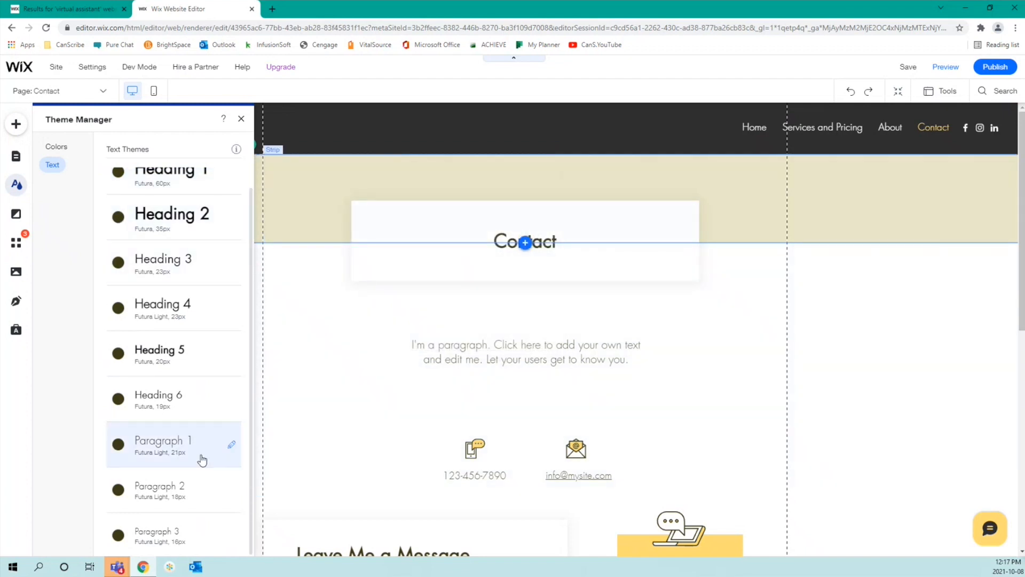
Step: Apply the Heading 4 text theme to the Contact page's intro paragraph
left_click(534, 241)
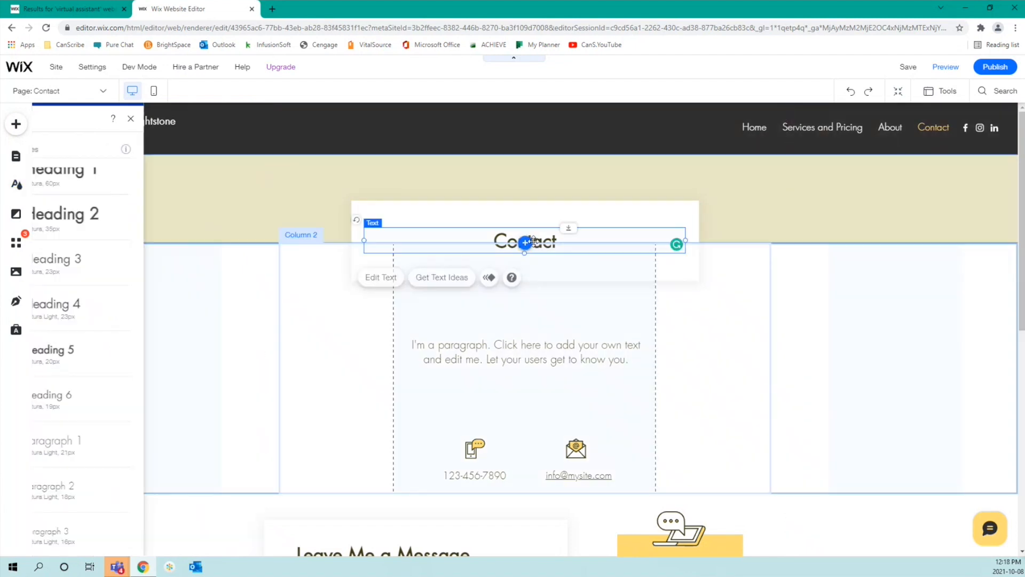
left_click(563, 343)
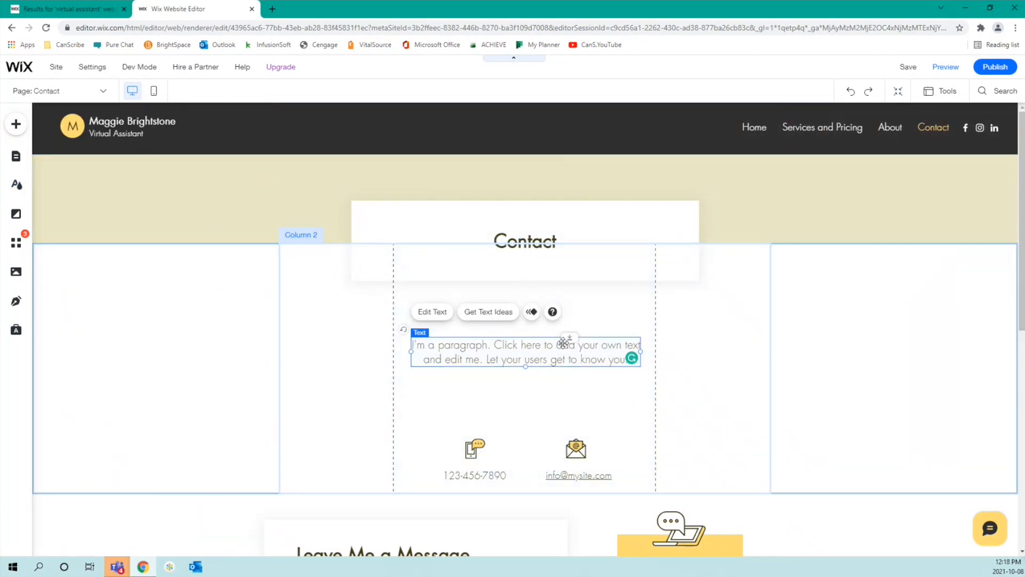
left_click(439, 315)
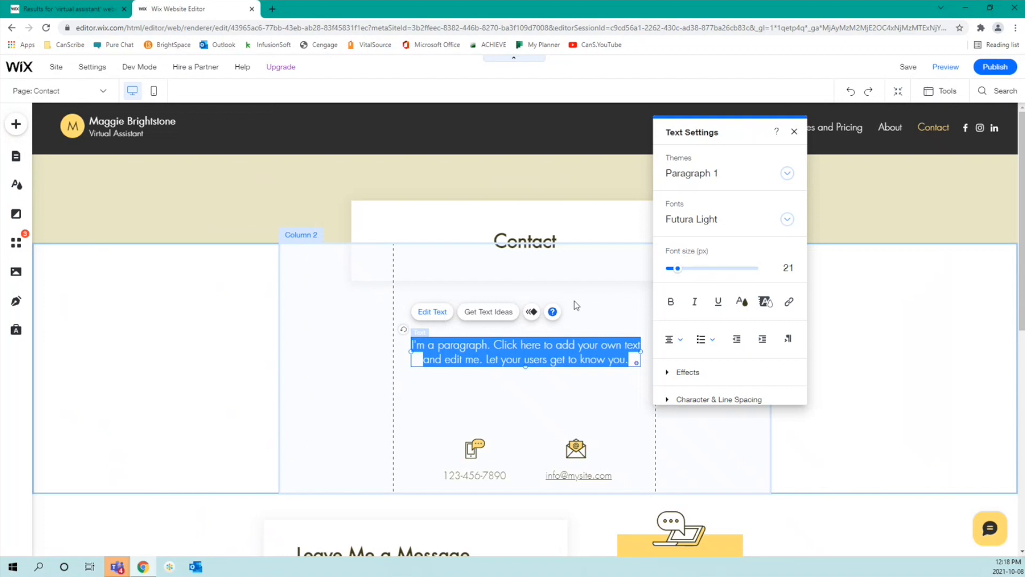
left_click(787, 173)
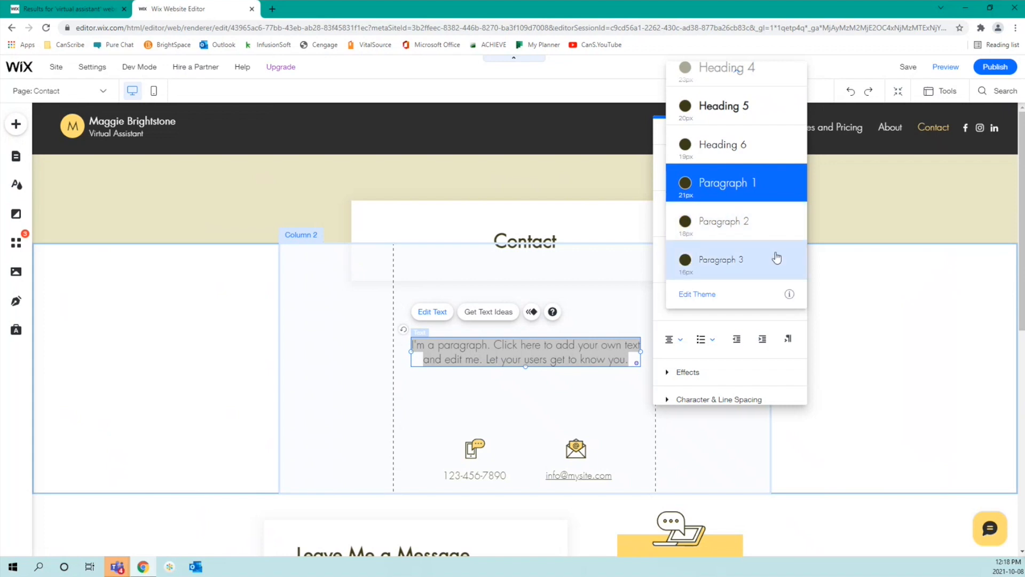
scroll(747, 72, "up", 2)
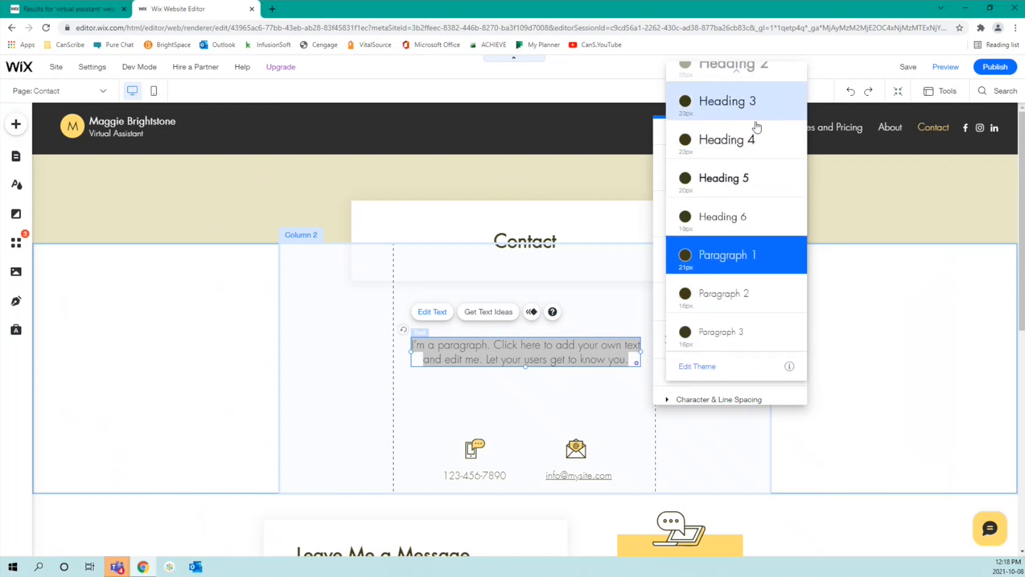
scroll(763, 160, "up", 1)
left_click(769, 188)
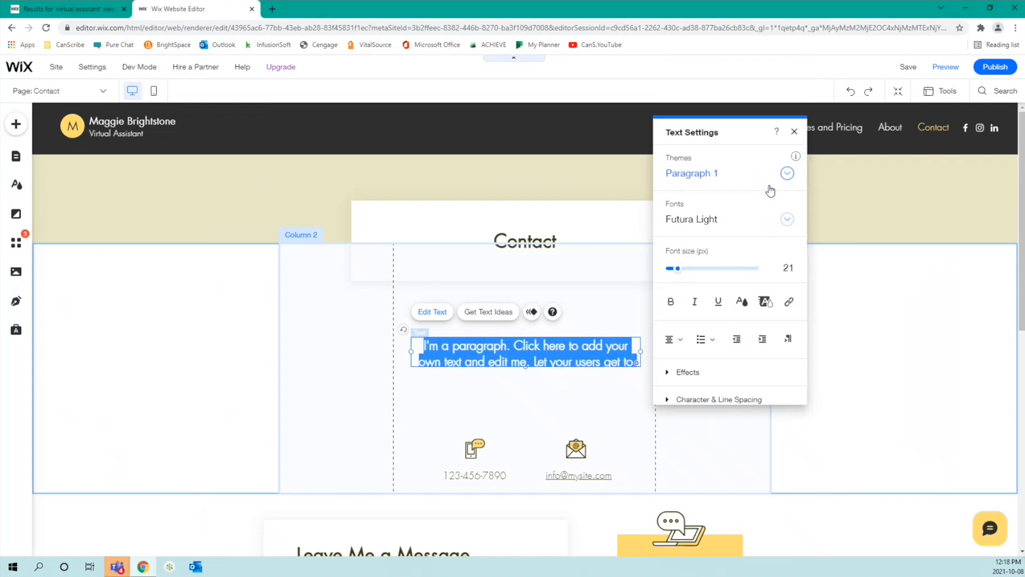
scroll(766, 229, "down", 3)
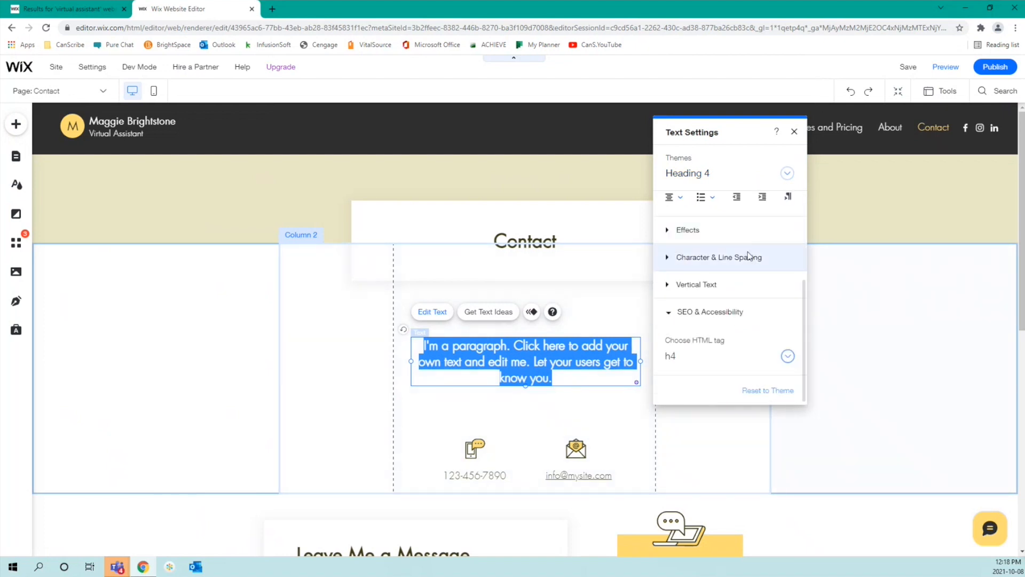
left_click(795, 131)
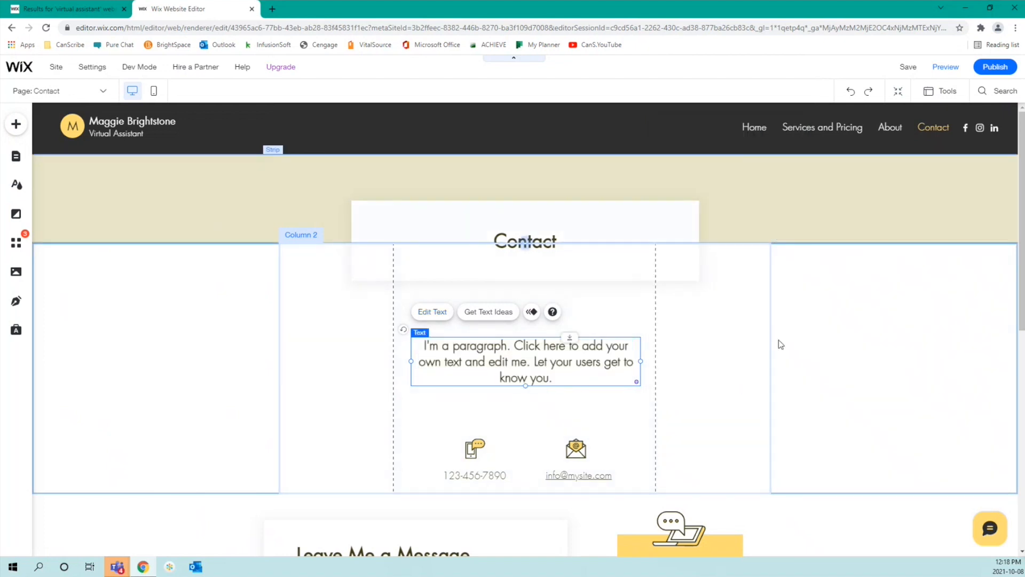
Step: Select the paragraph text box, then Column 2 of the contact strip
left_click(635, 425)
left_click(562, 364)
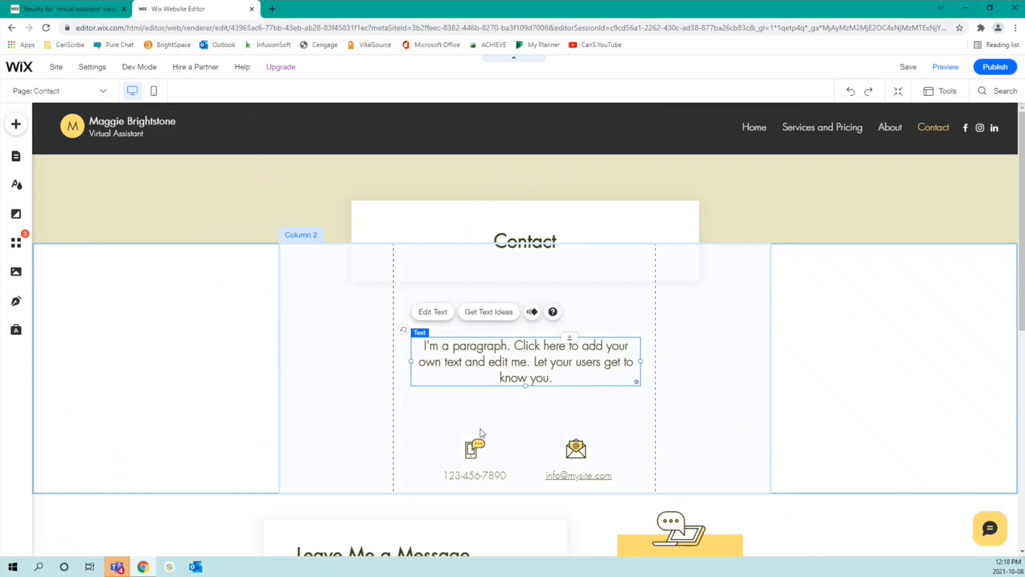
left_click(707, 404)
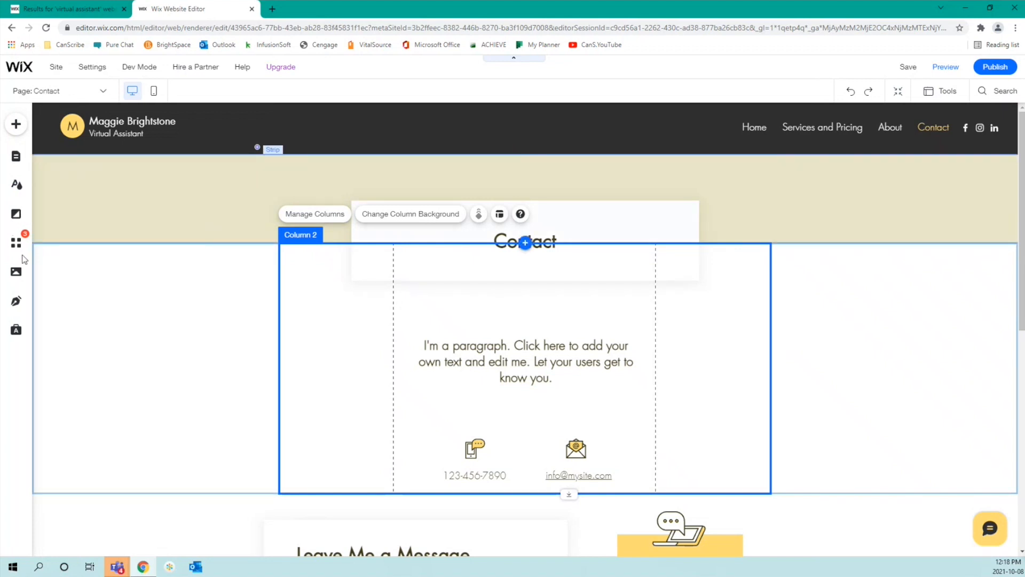
Step: Try several image page backgrounds, then settle on the plain pink one
left_click(12, 210)
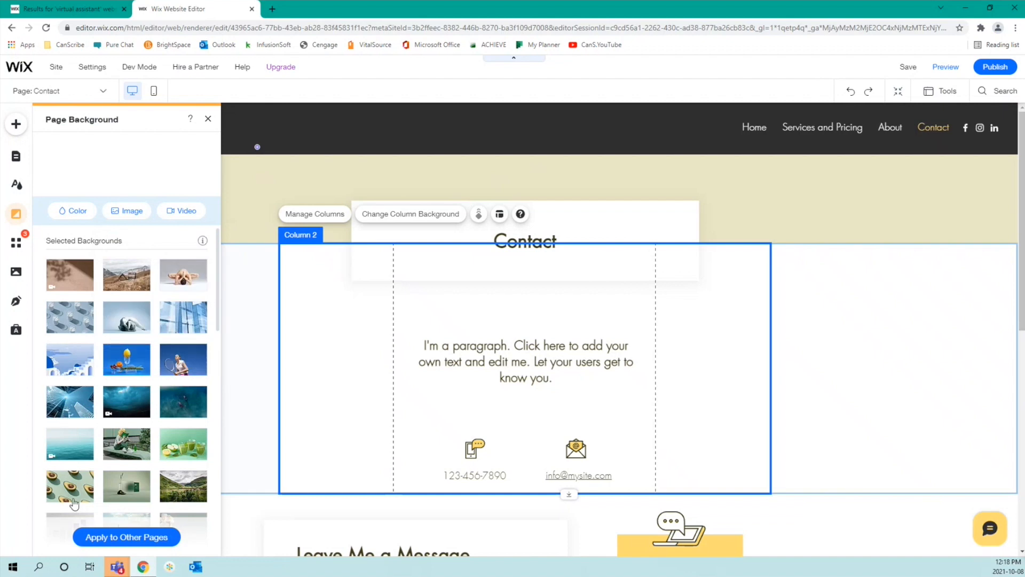
left_click(70, 489)
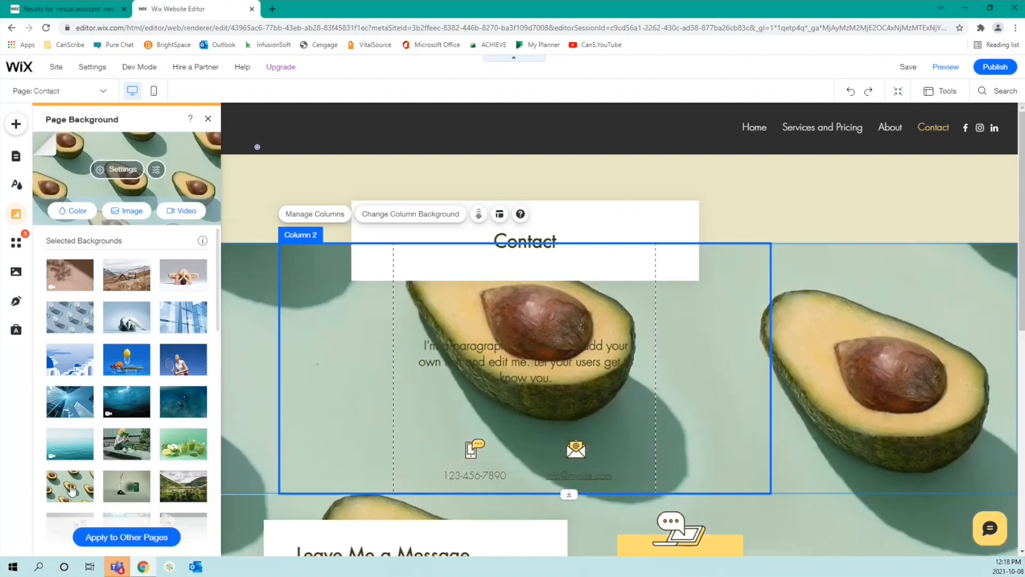
left_click(196, 448)
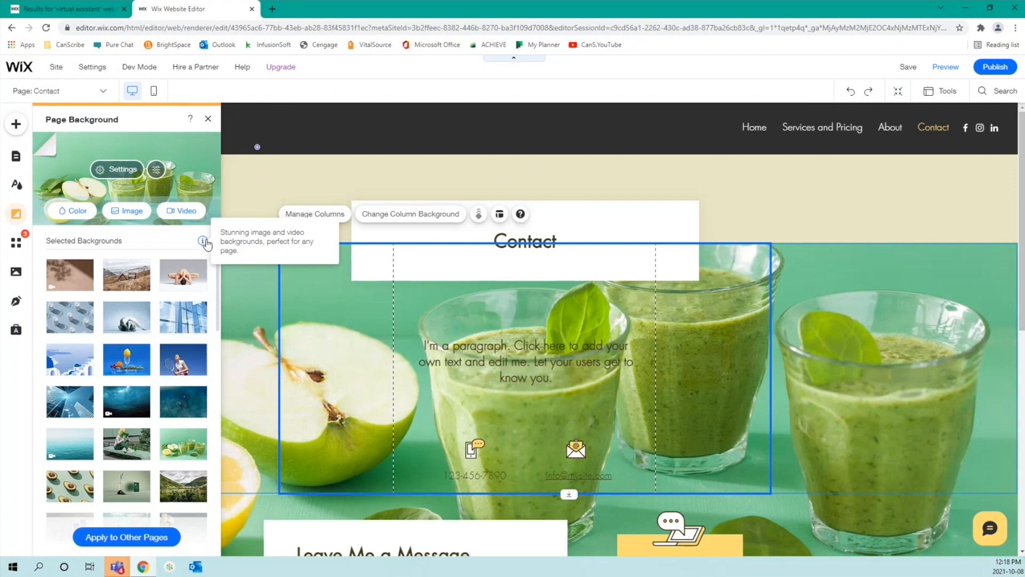
left_click(202, 282)
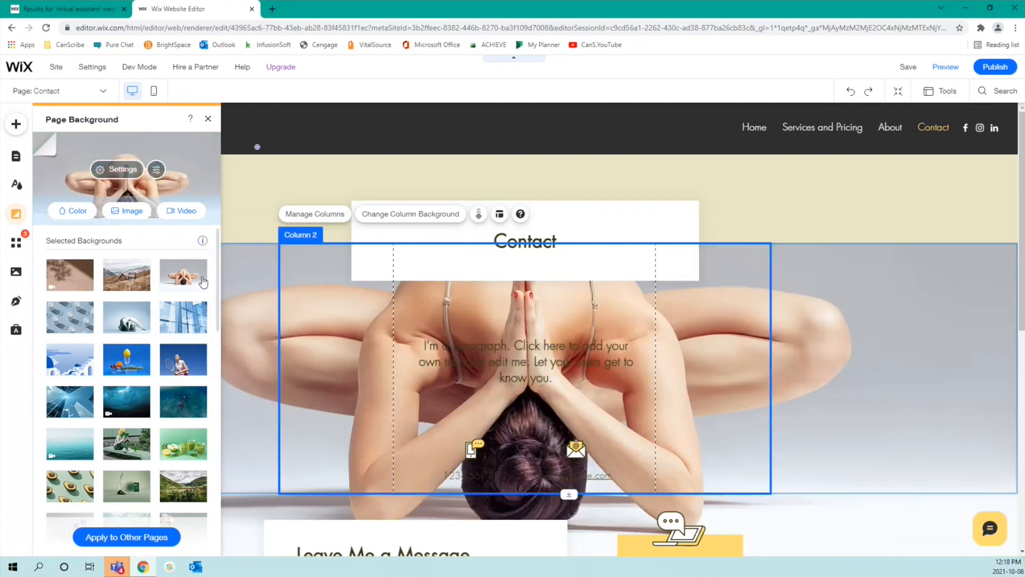
left_click(135, 274)
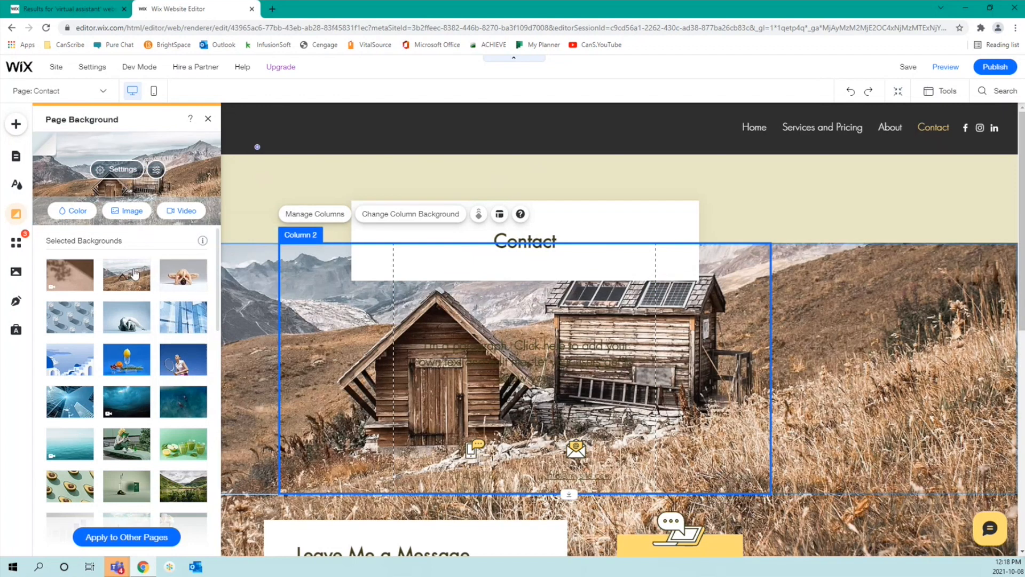
left_click(179, 409)
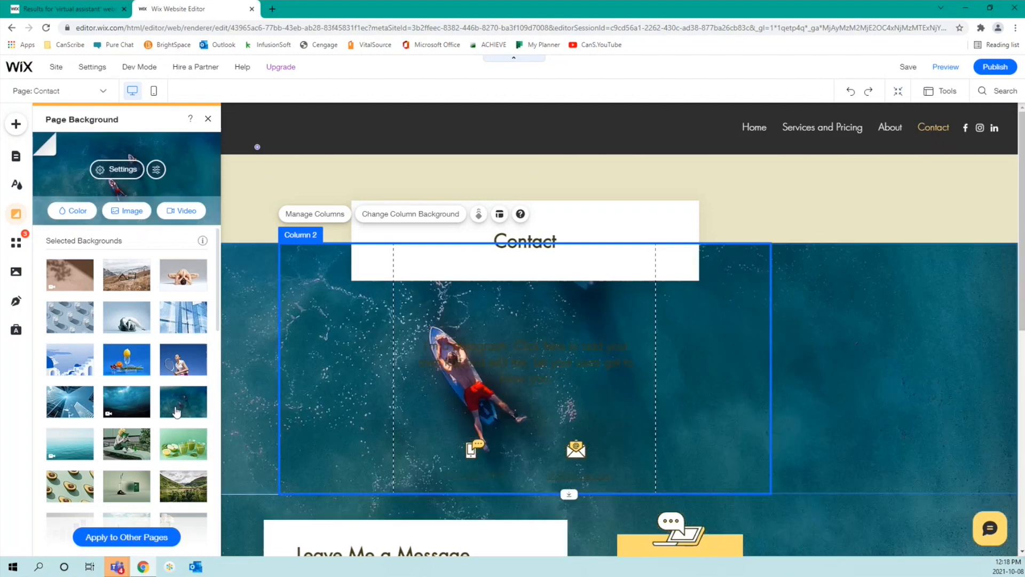
scroll(170, 449, "down", 10)
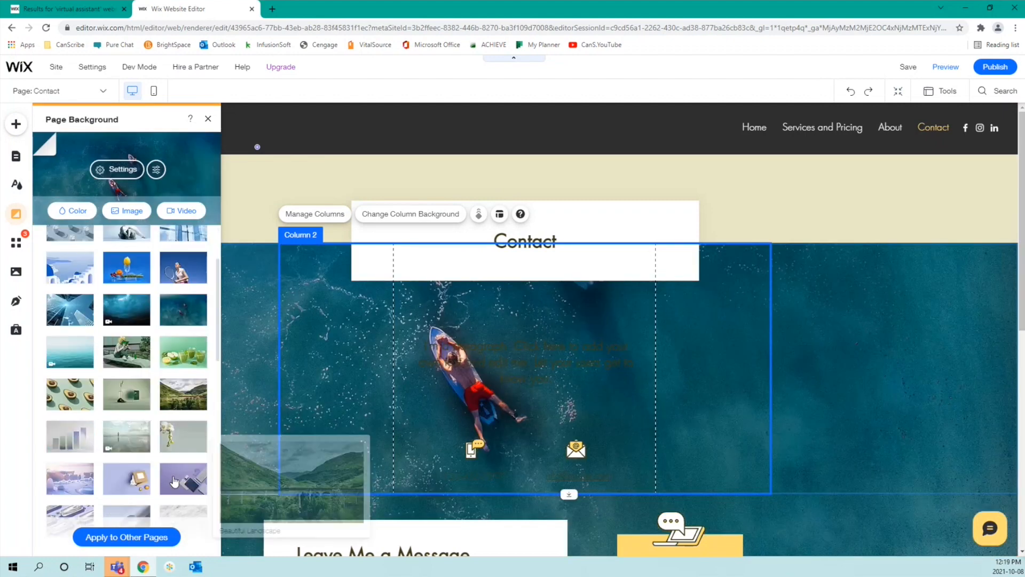
left_click(165, 381)
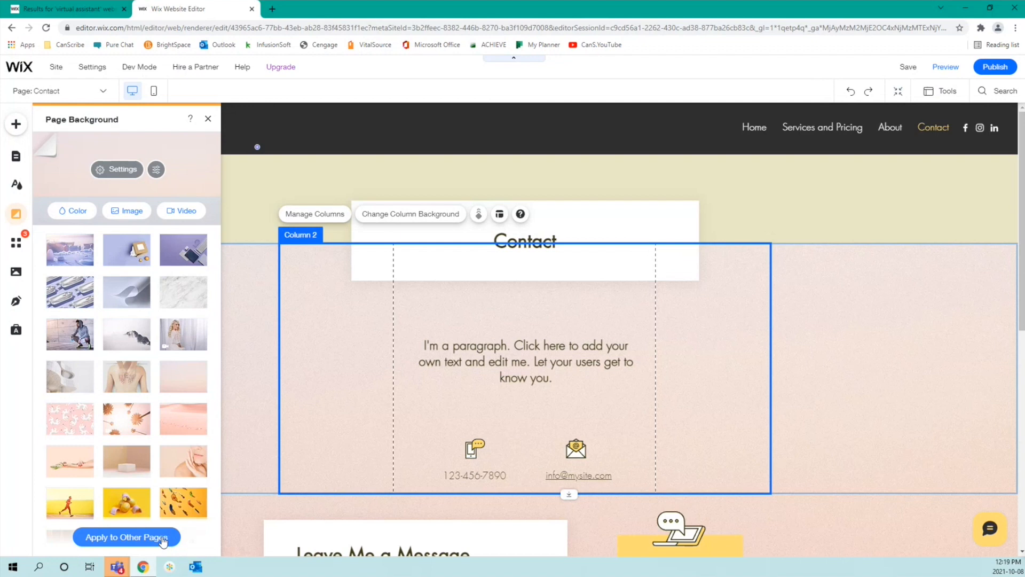
Step: Apply the pink background to the About and Services and Pricing pages as well
left_click(163, 539)
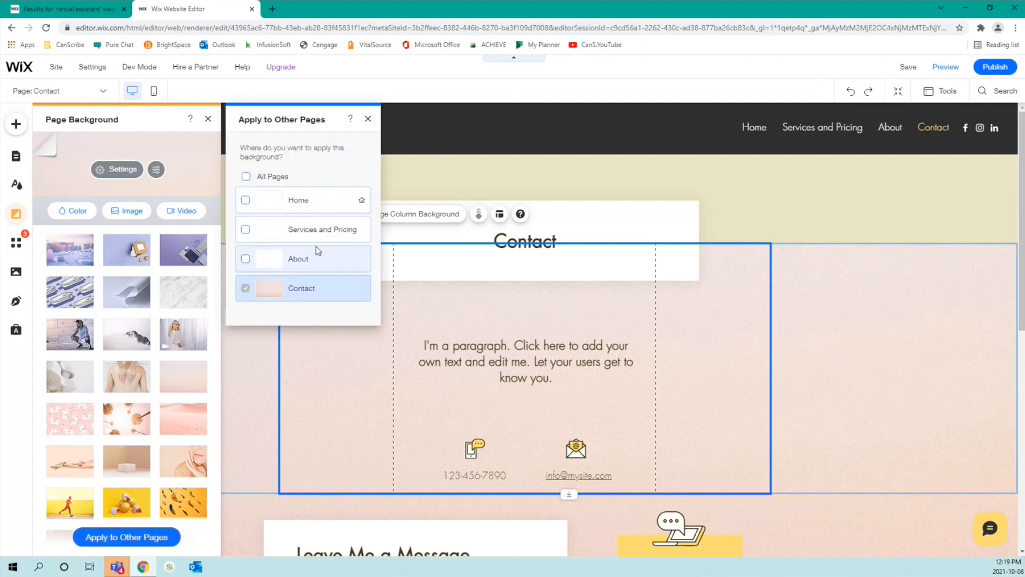
left_click(321, 259)
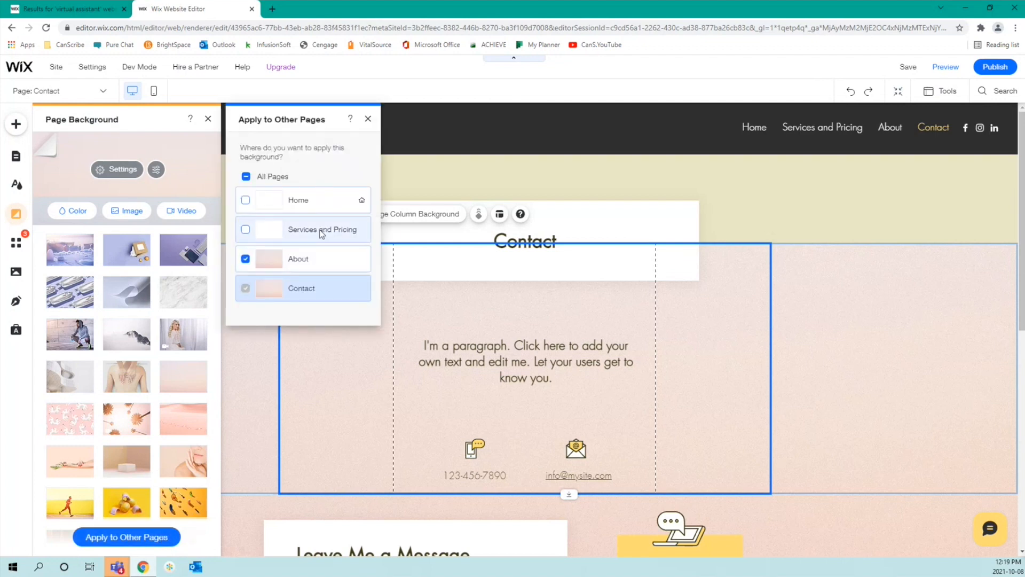
left_click(342, 229)
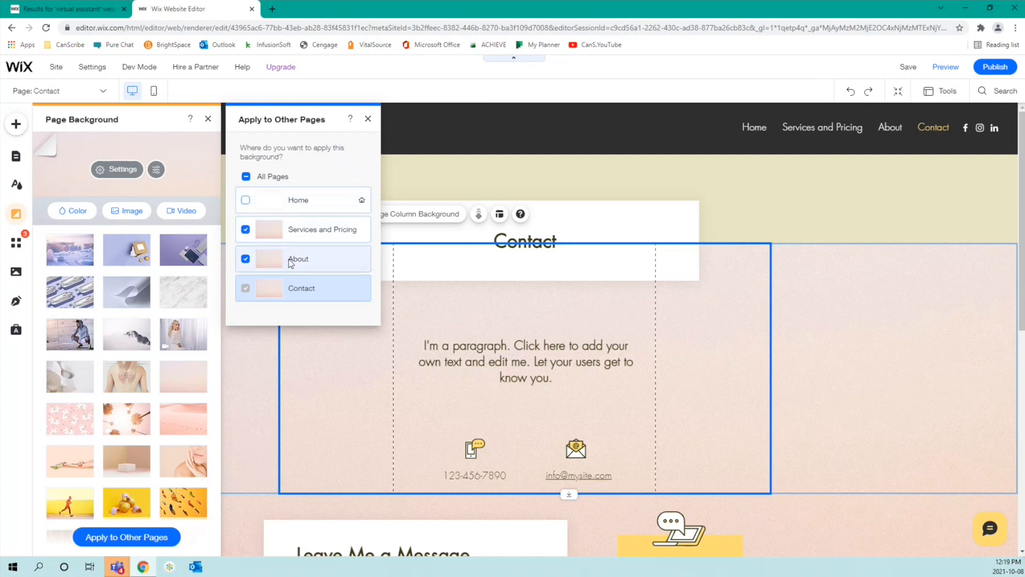
left_click(368, 121)
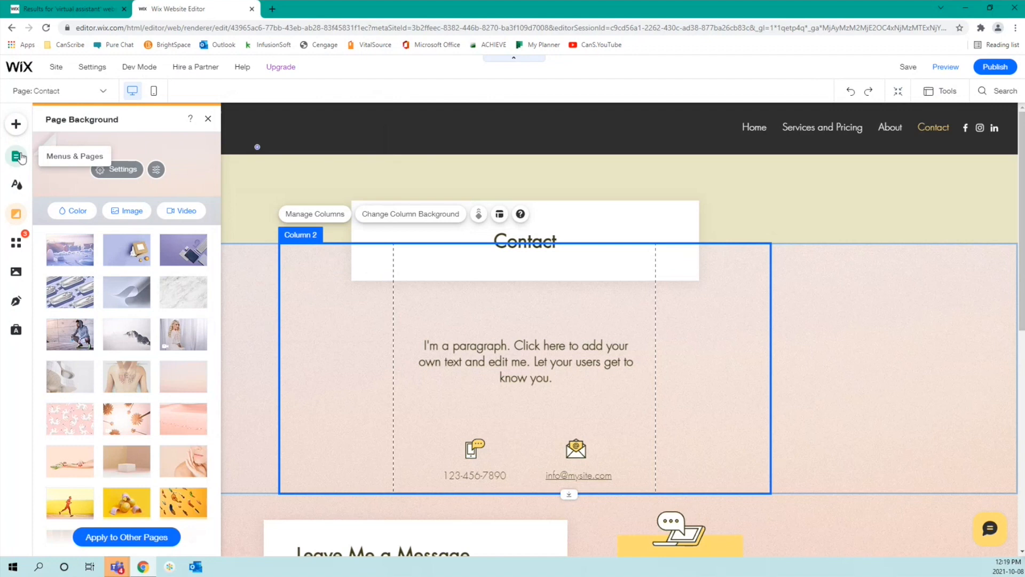
left_click(18, 156)
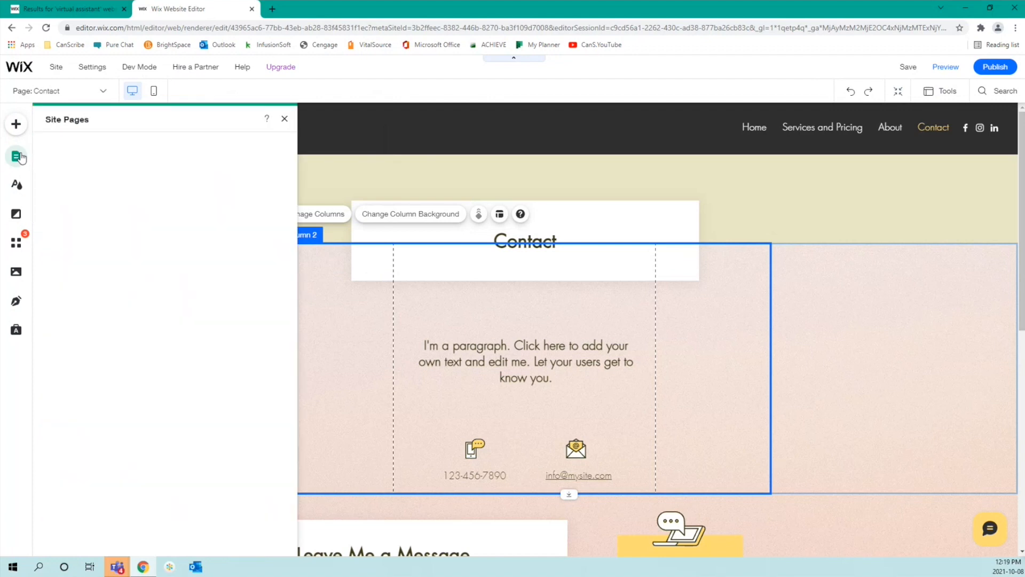
left_click(163, 201)
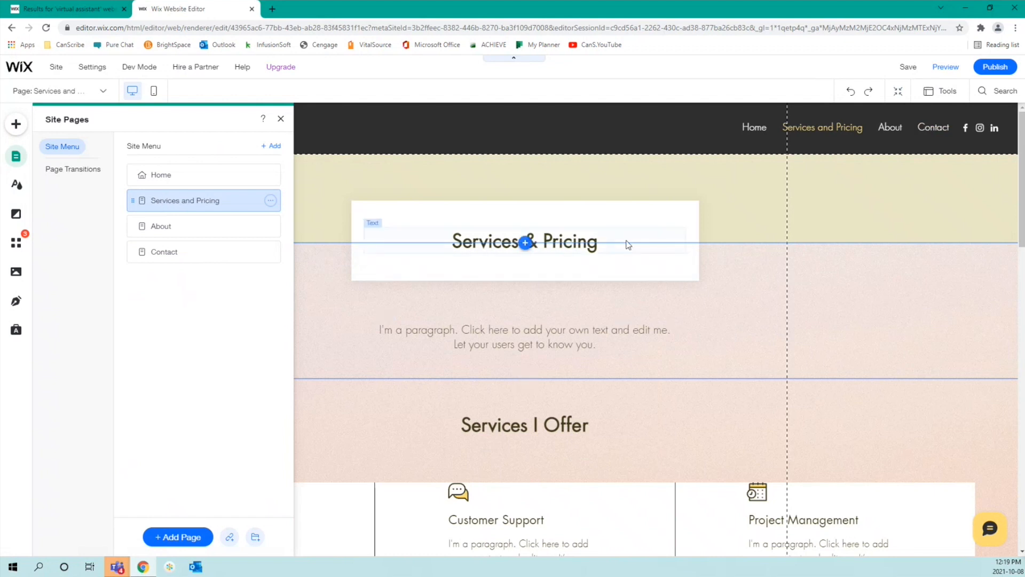
left_click(158, 227)
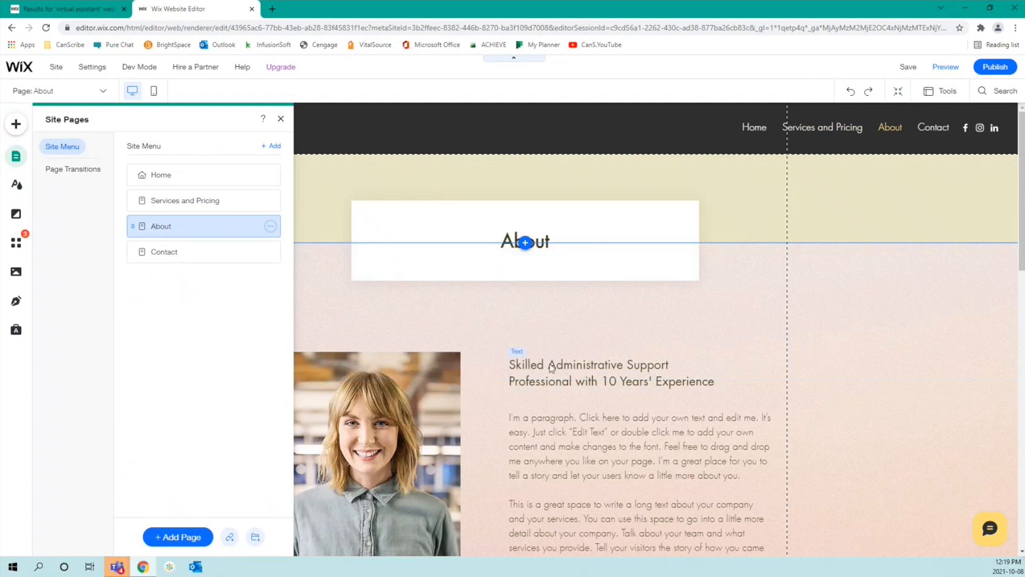
left_click(206, 252)
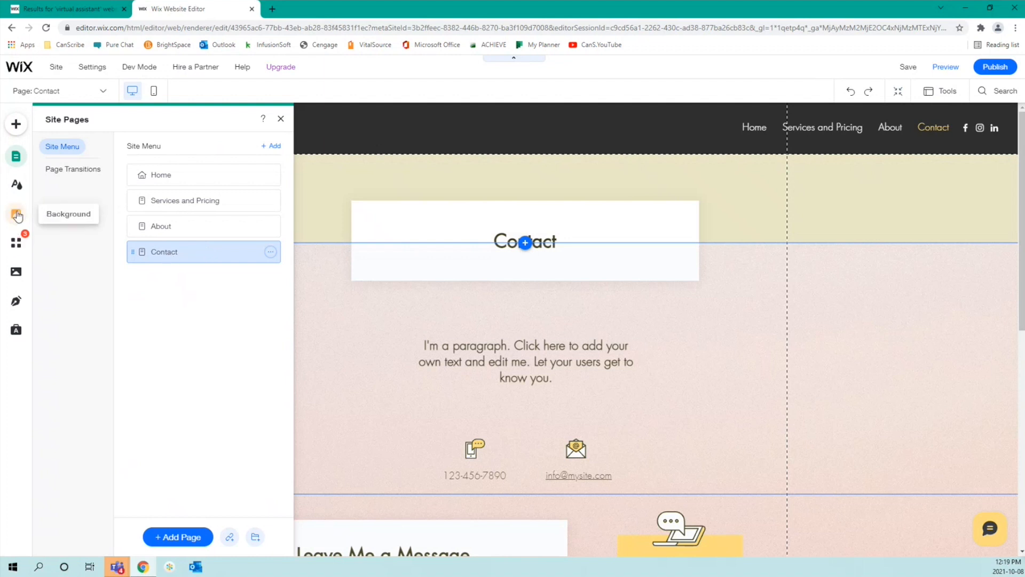
Step: Open the App Market and scroll down to the Wix Business Solutions apps
left_click(19, 242)
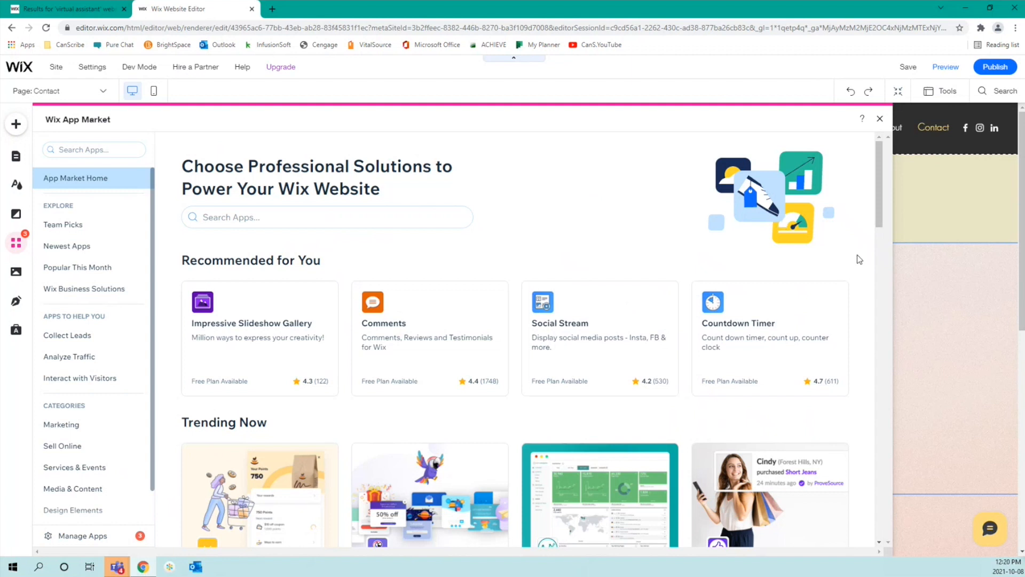
scroll(859, 259, "down", 1)
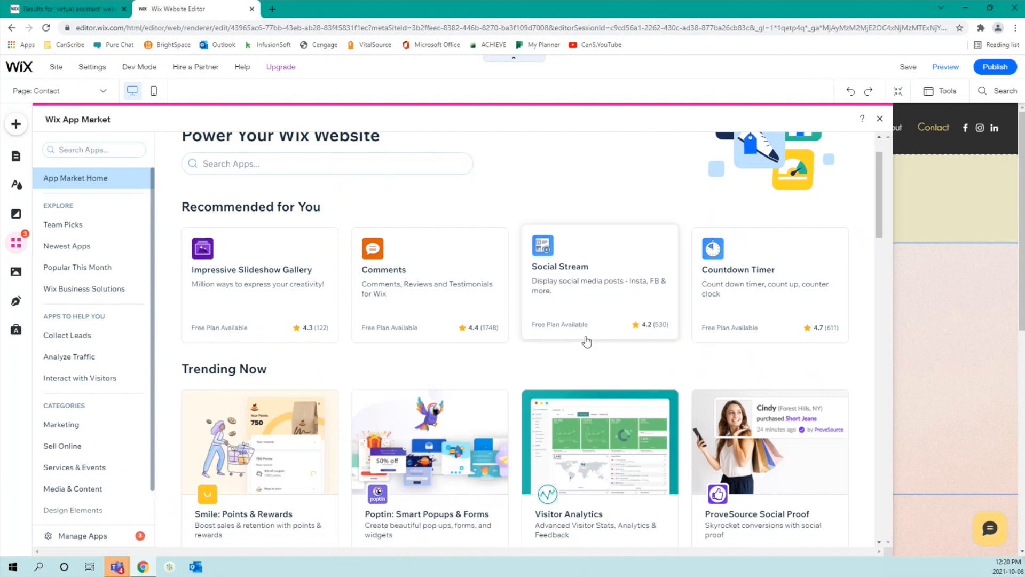
scroll(586, 342, "down", 3)
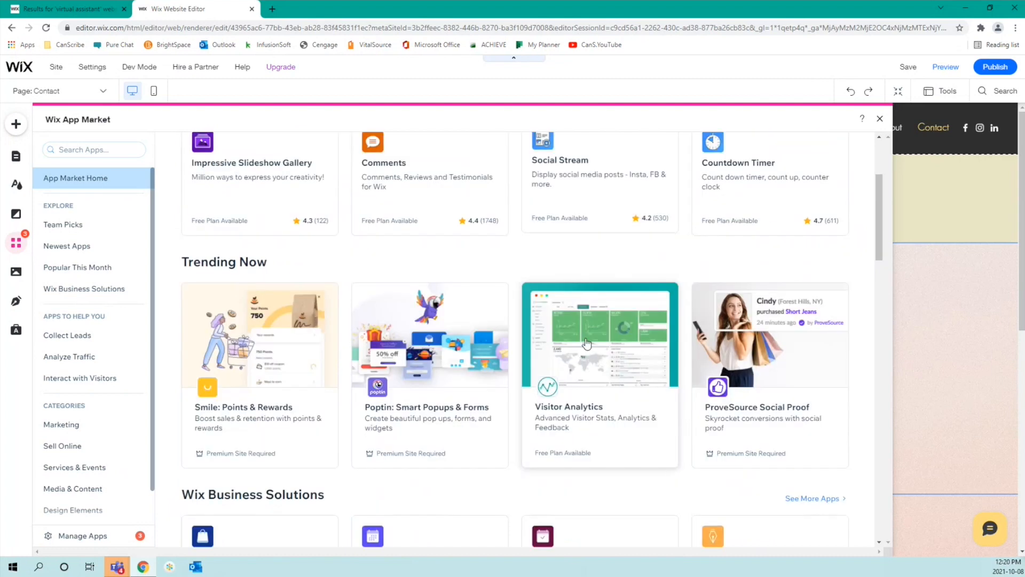
scroll(586, 345, "down", 4)
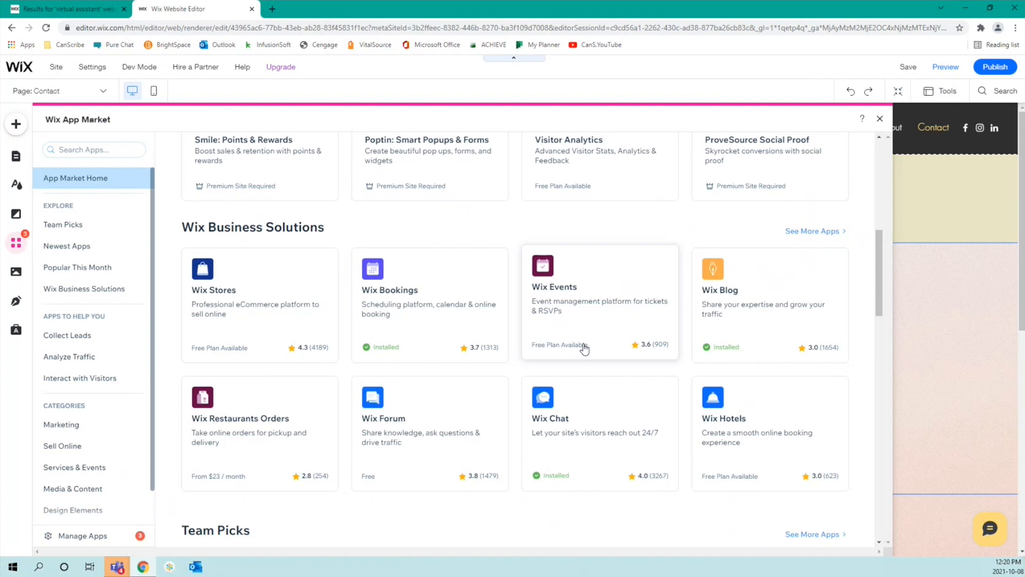
scroll(585, 348, "down", 1)
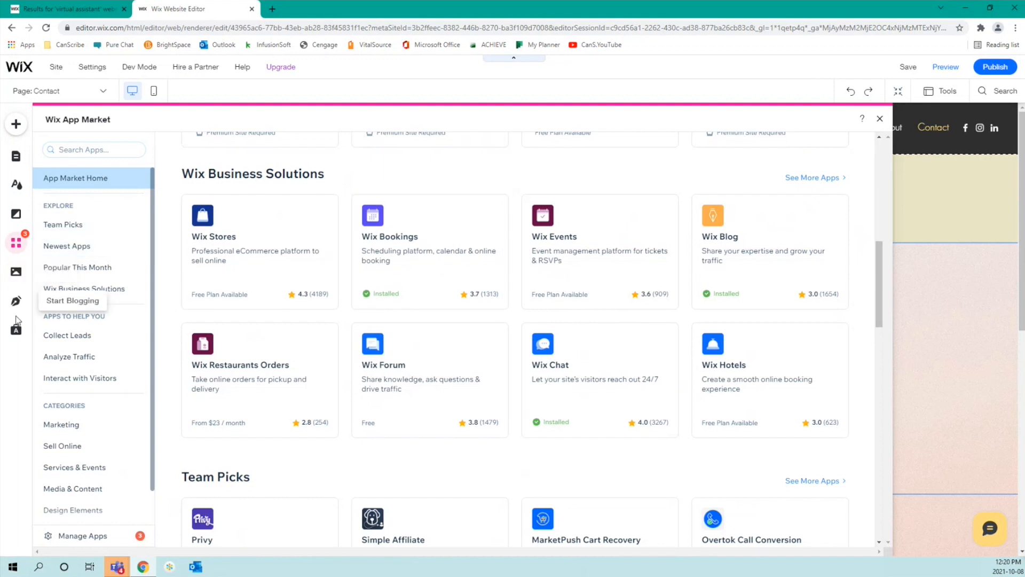
Step: Open the Wix Bookings app page from the App Market and launch the installed app
left_click(448, 242)
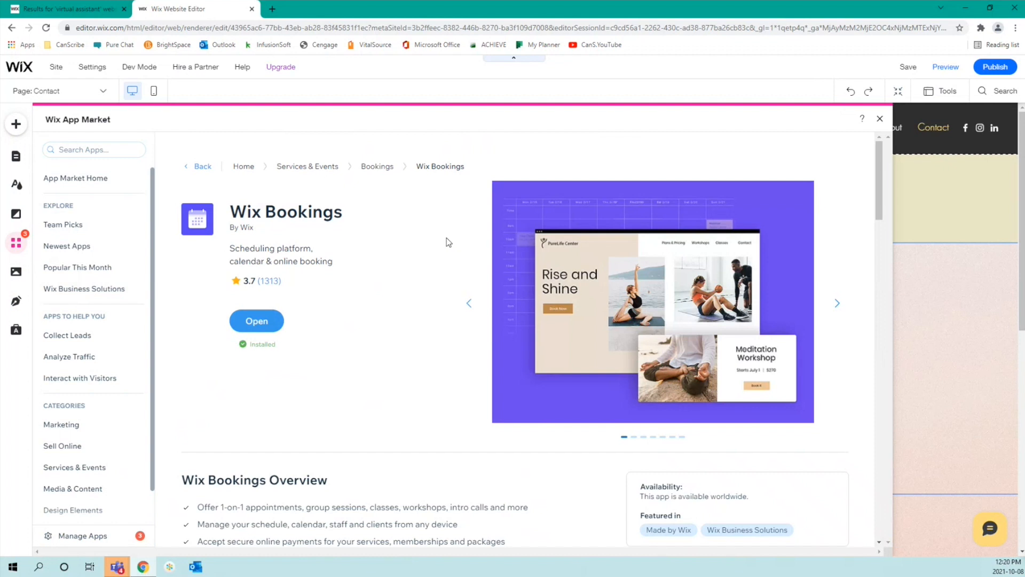
left_click(248, 319)
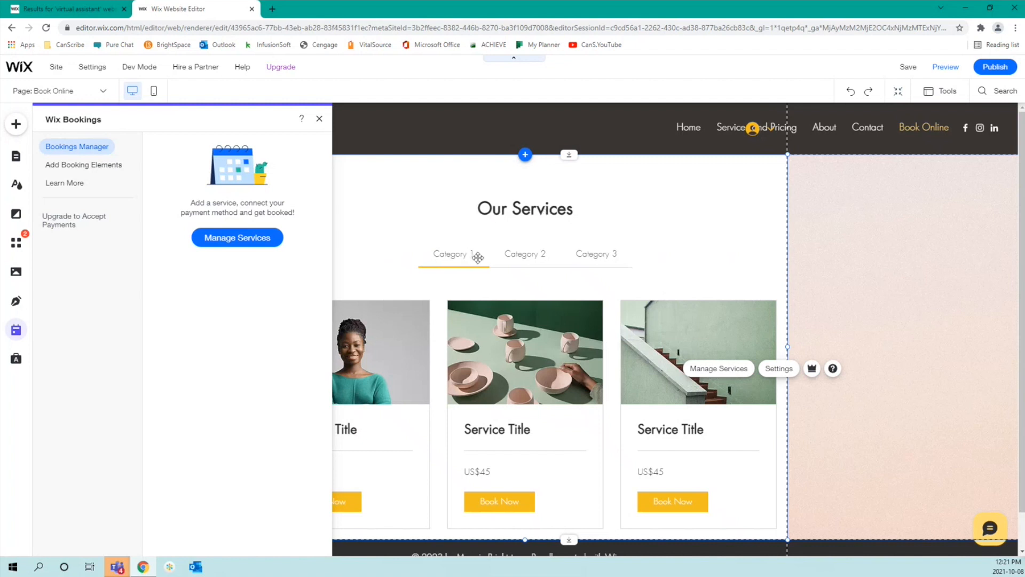
Step: Close the Bookings panel, view Manage Services in the dashboard, then return to the editor
left_click(533, 258)
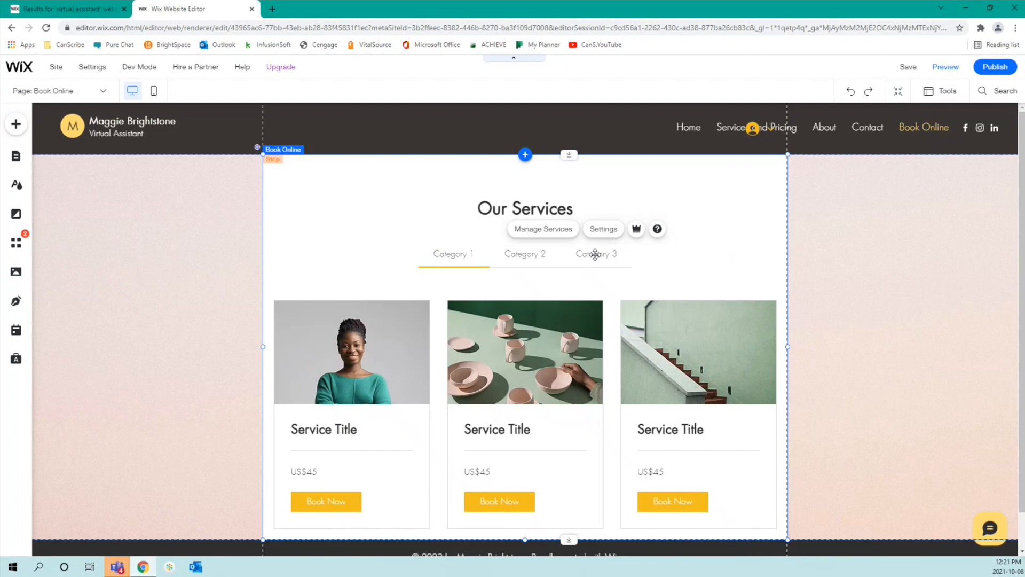
scroll(595, 254, "down", 1)
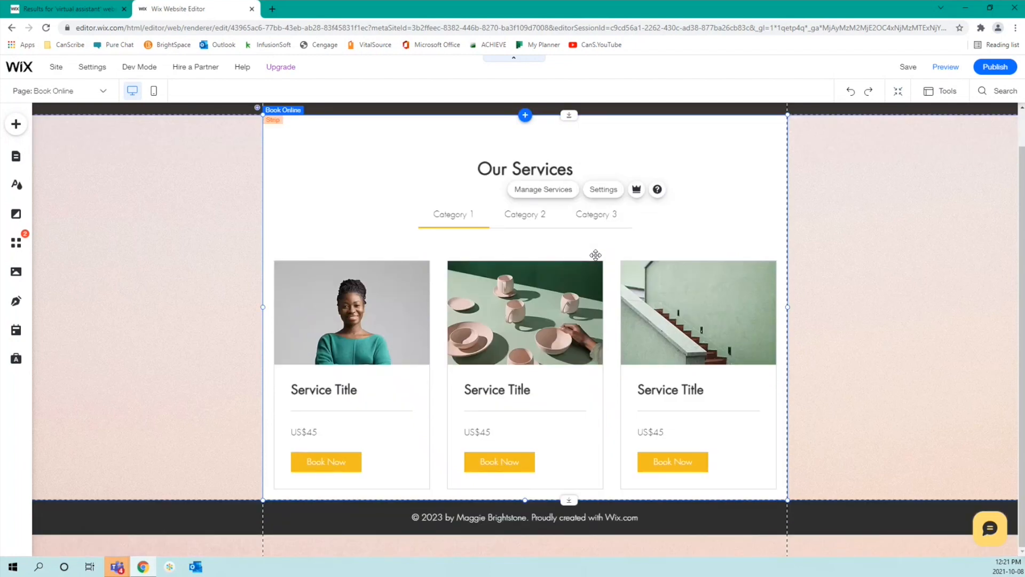
left_click(557, 195)
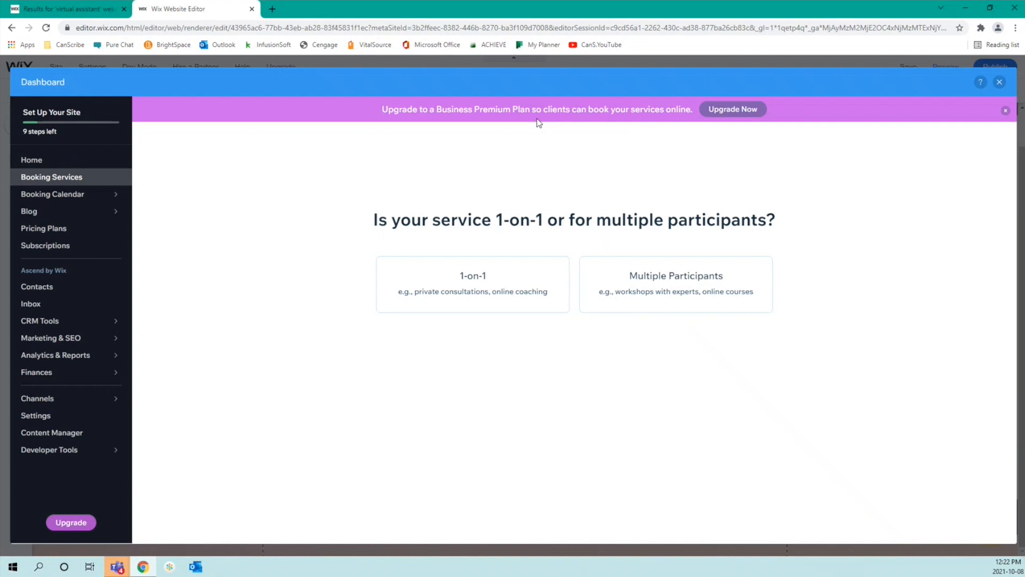
left_click(999, 82)
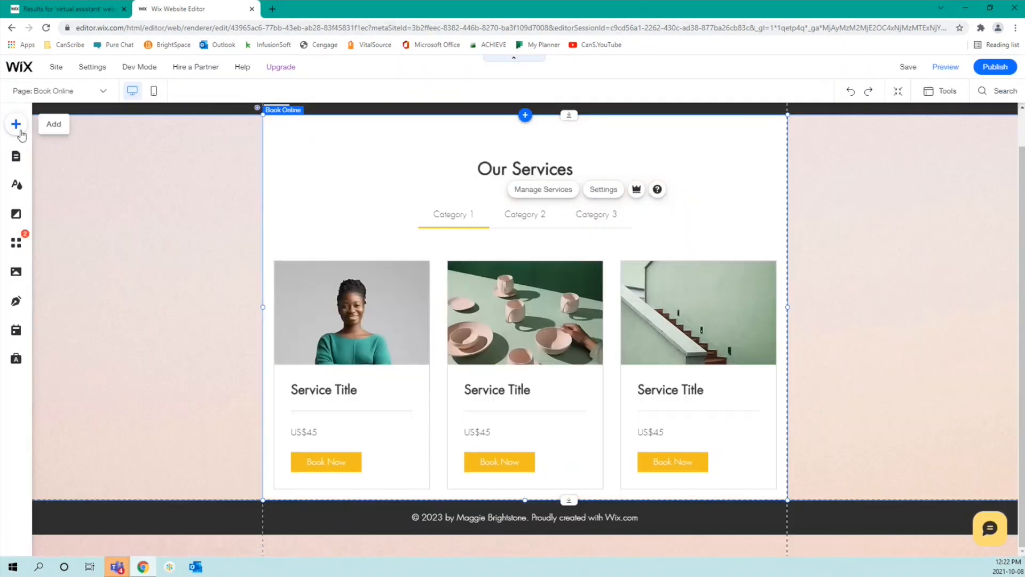
Step: Open the media library and browse the free Media from Wix images
left_click(13, 268)
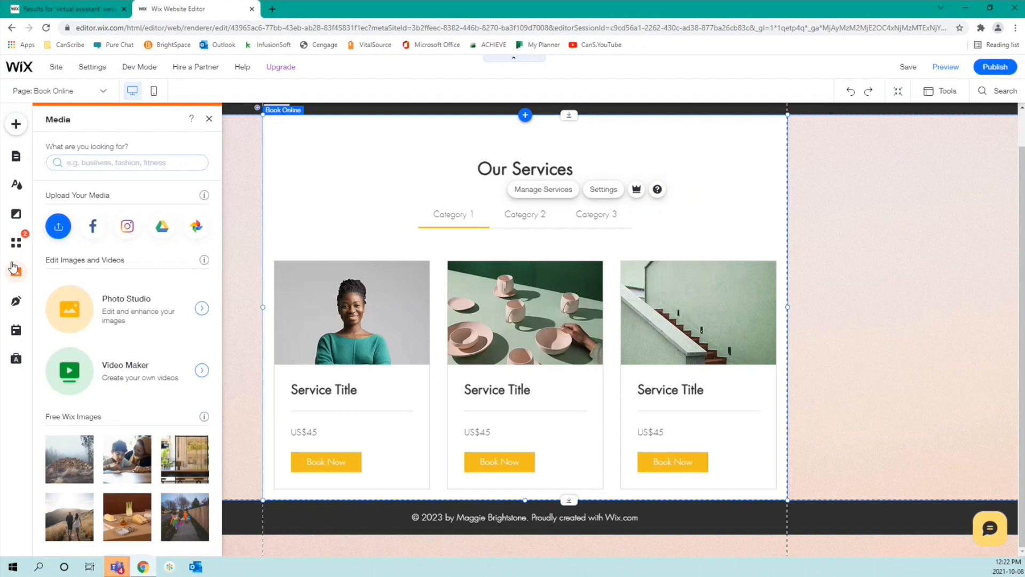
left_click(89, 159)
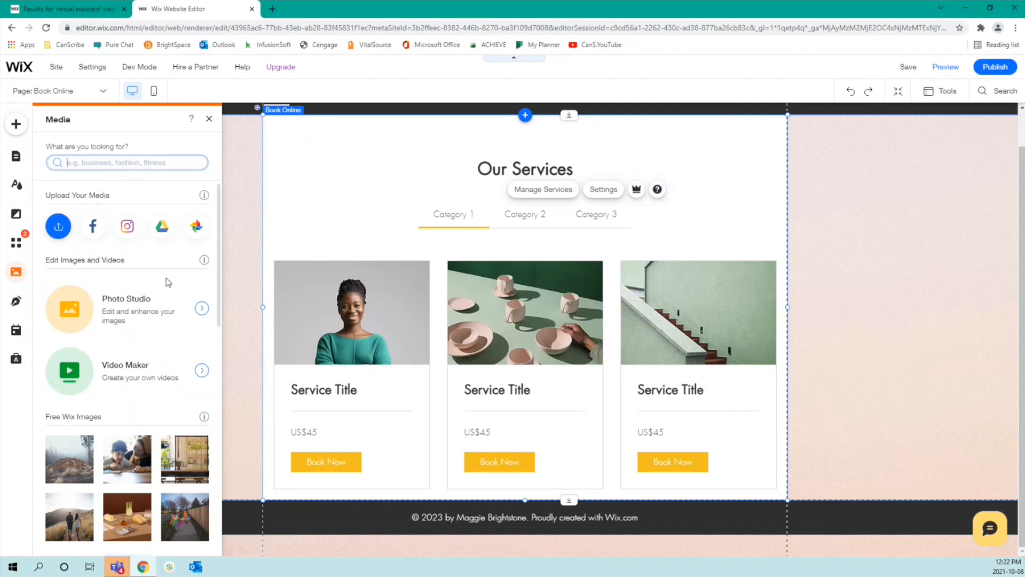
scroll(168, 281, "down", 2)
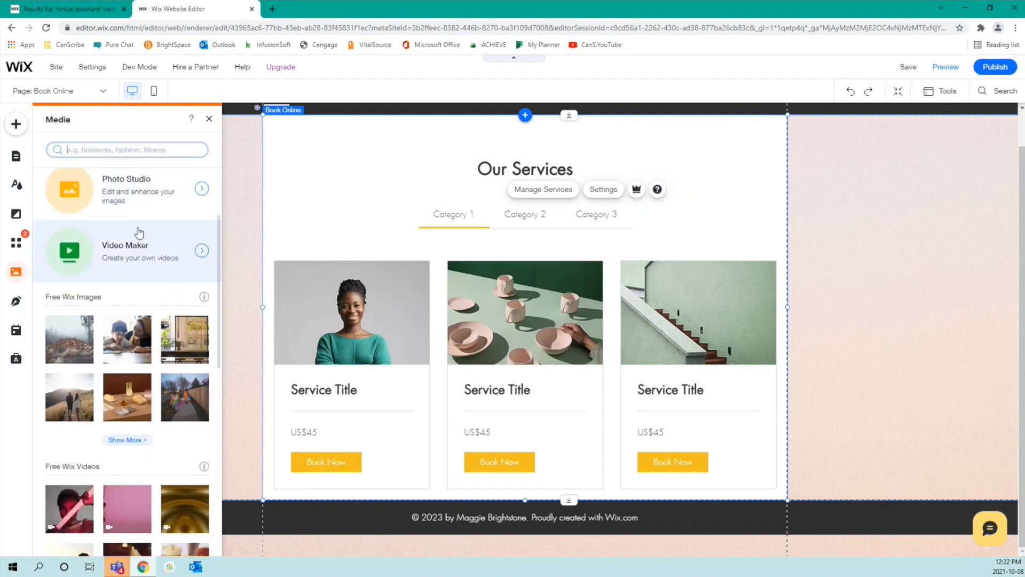
scroll(140, 235, "down", 2)
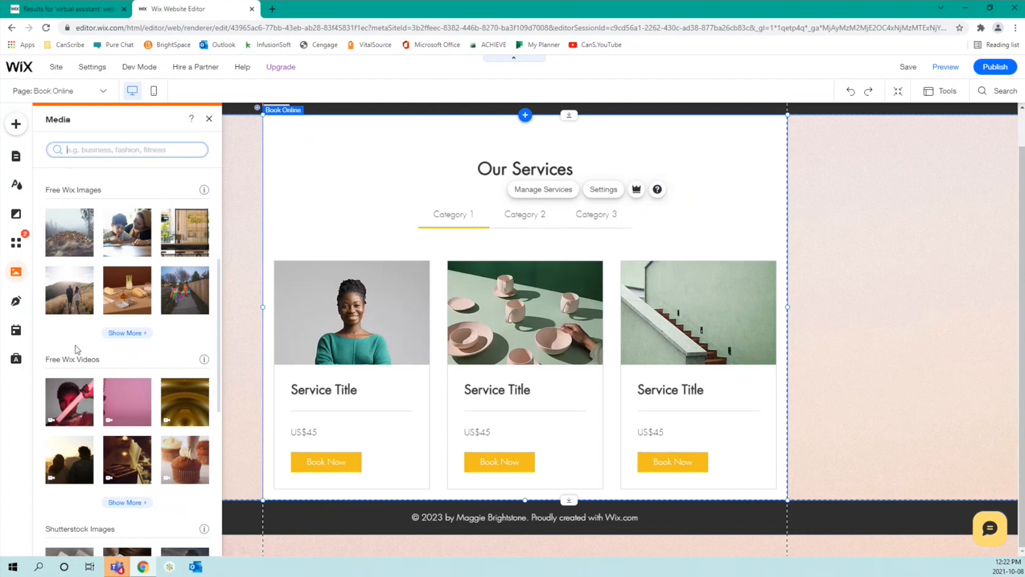
scroll(76, 350, "down", 2)
mouse_move(76, 350)
scroll(134, 446, "down", 4)
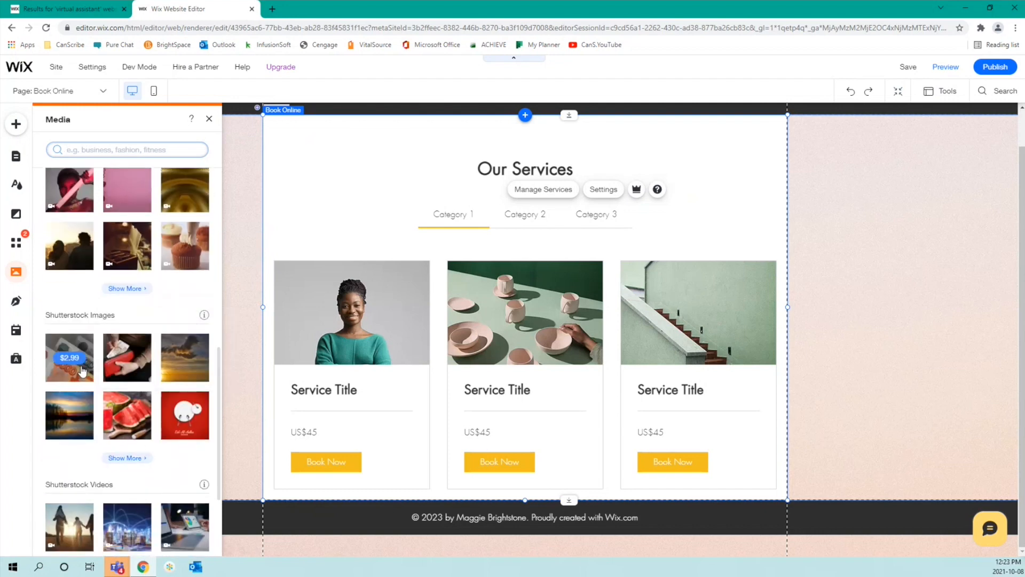
mouse_move(134, 455)
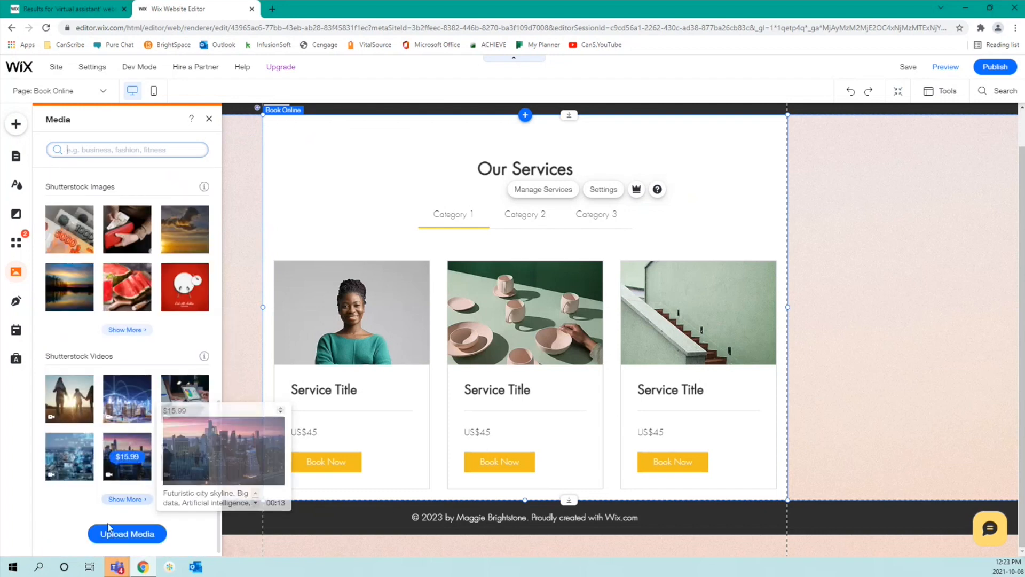
mouse_move(61, 386)
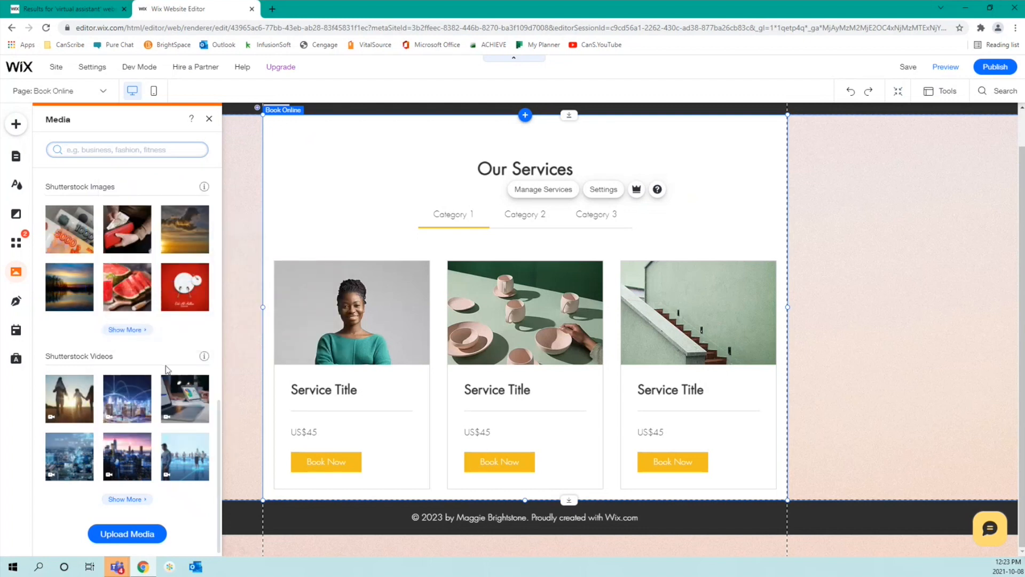
scroll(165, 368, "up", 7)
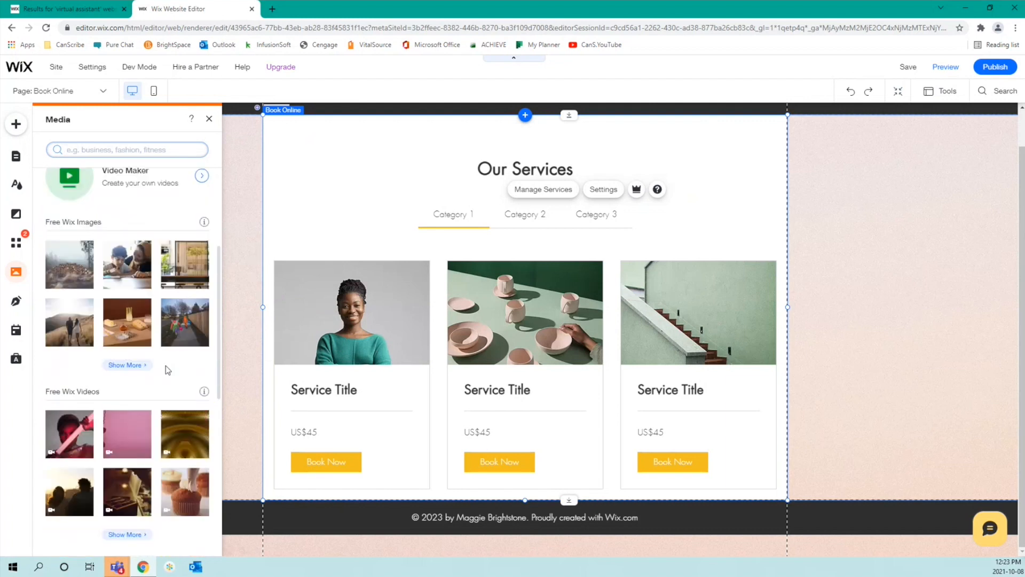
Step: Add the Citrus Fruits Juice stock photo to the page
left_click(126, 365)
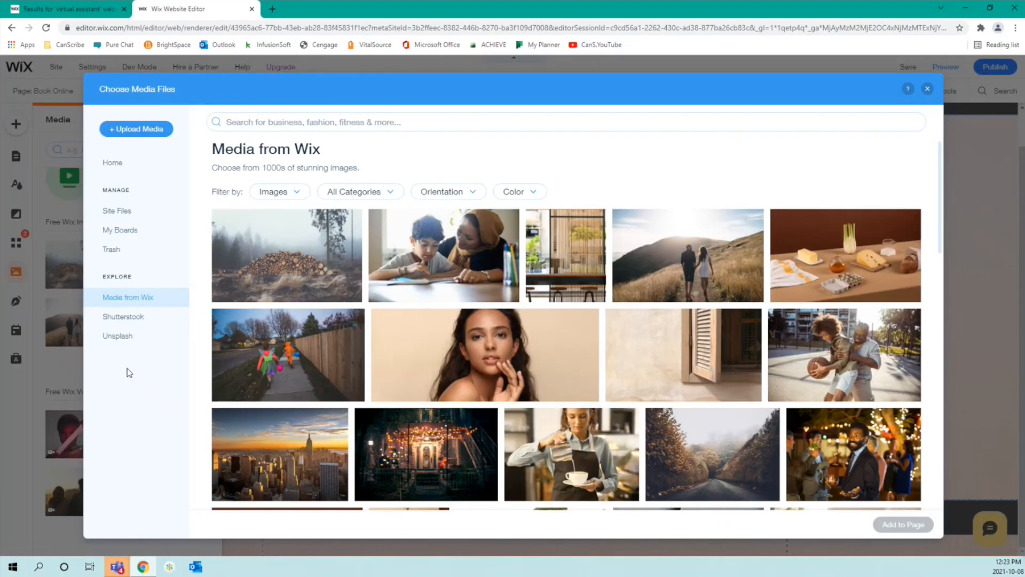
scroll(736, 256, "down", 1)
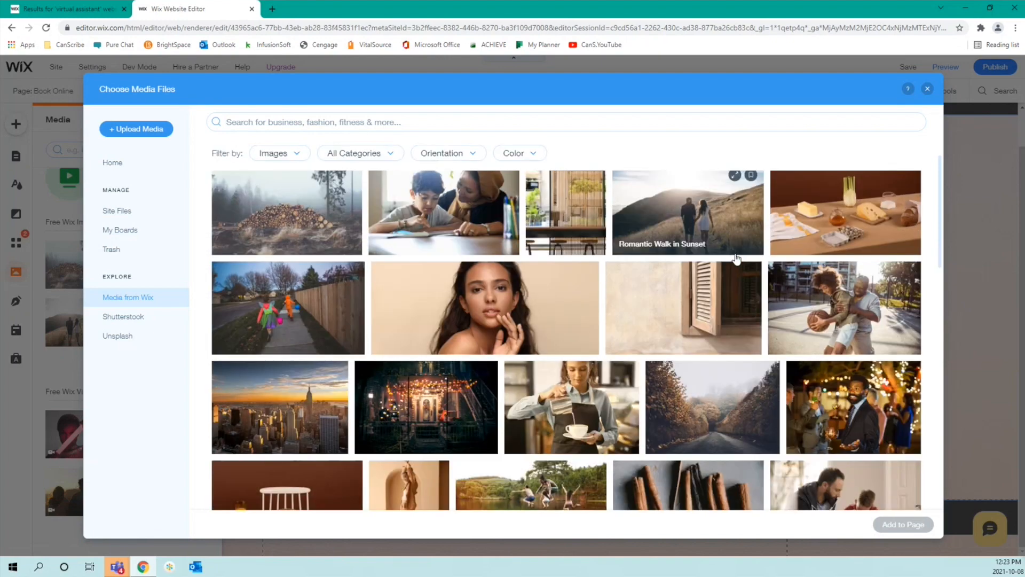
scroll(736, 259, "down", 10)
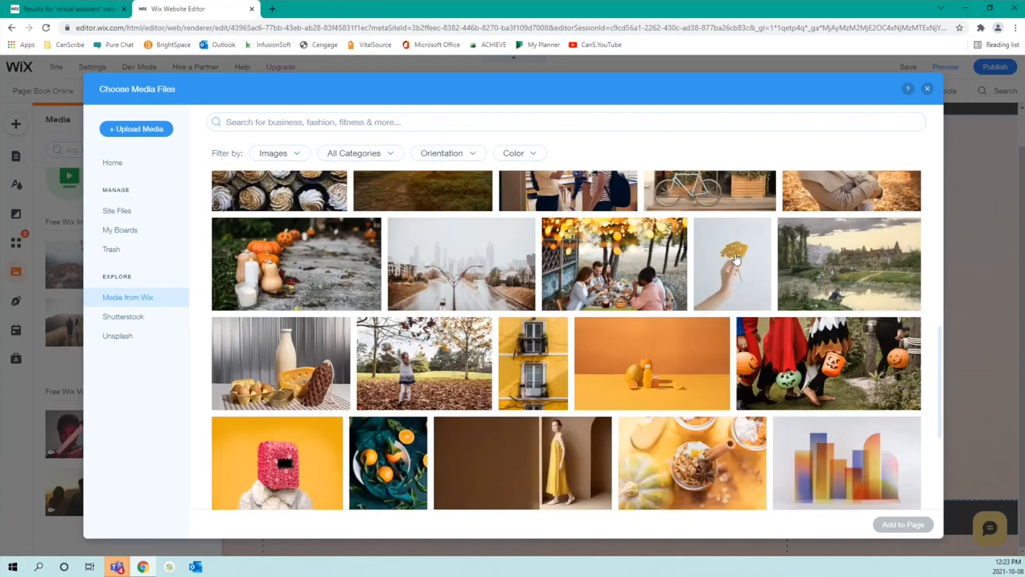
scroll(736, 258, "down", 4)
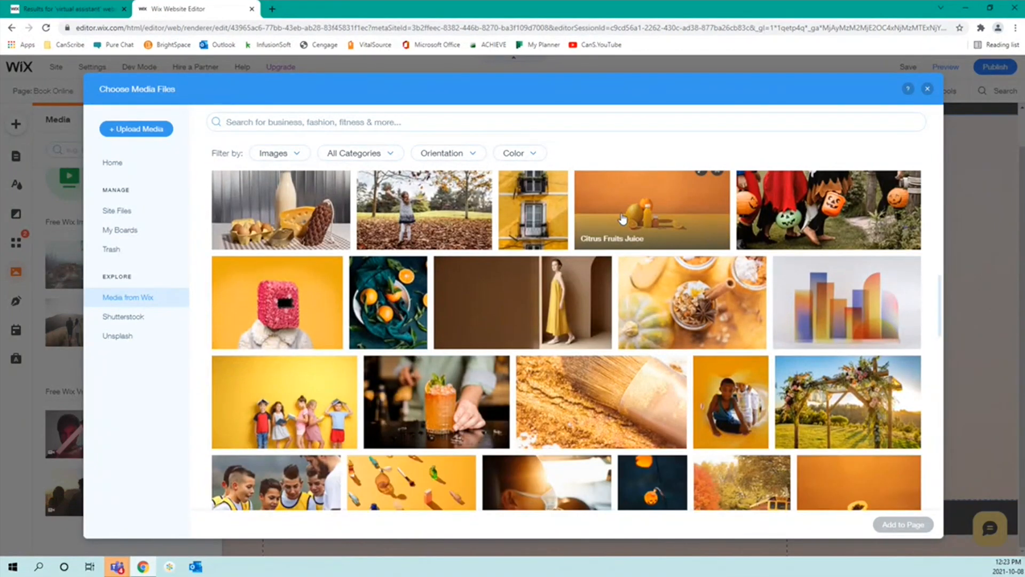
left_click(623, 219)
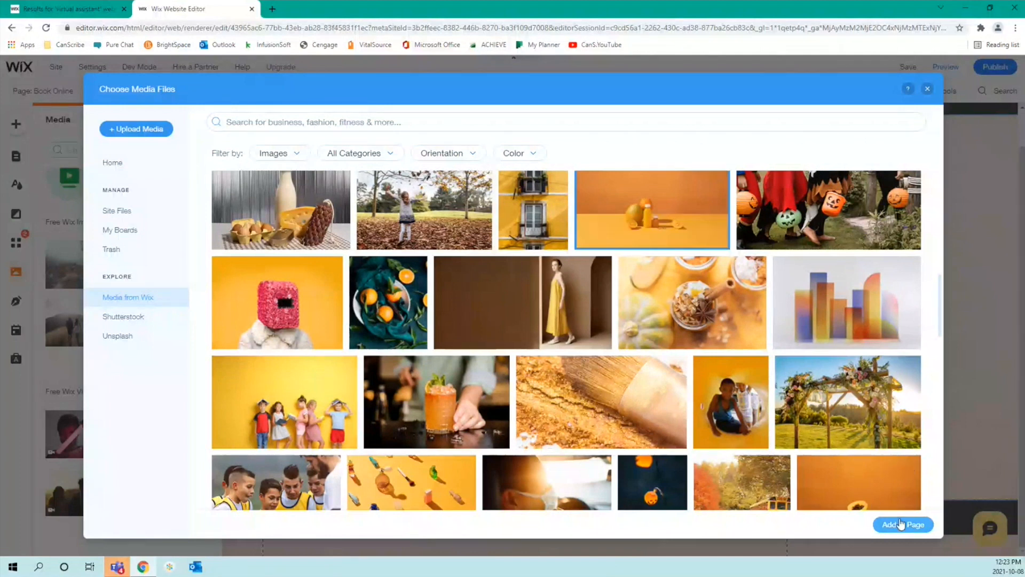
left_click(901, 524)
Step: Resize the citrus photo to 432 × 257 in the top-left margin and open its Image Settings
left_click_drag(490, 318, 159, 218)
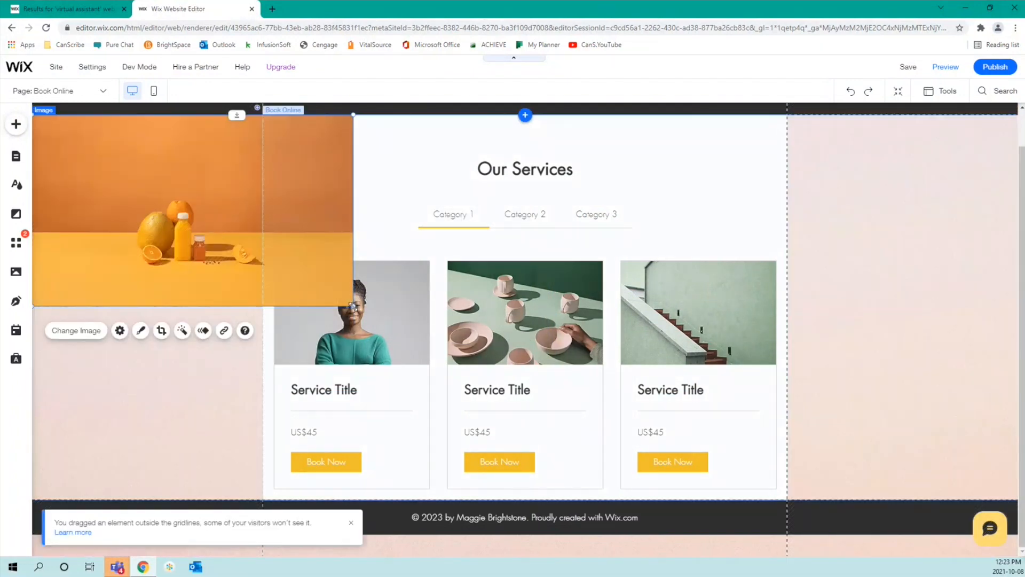
left_click_drag(352, 306, 918, 419)
scroll(880, 411, "down", 2)
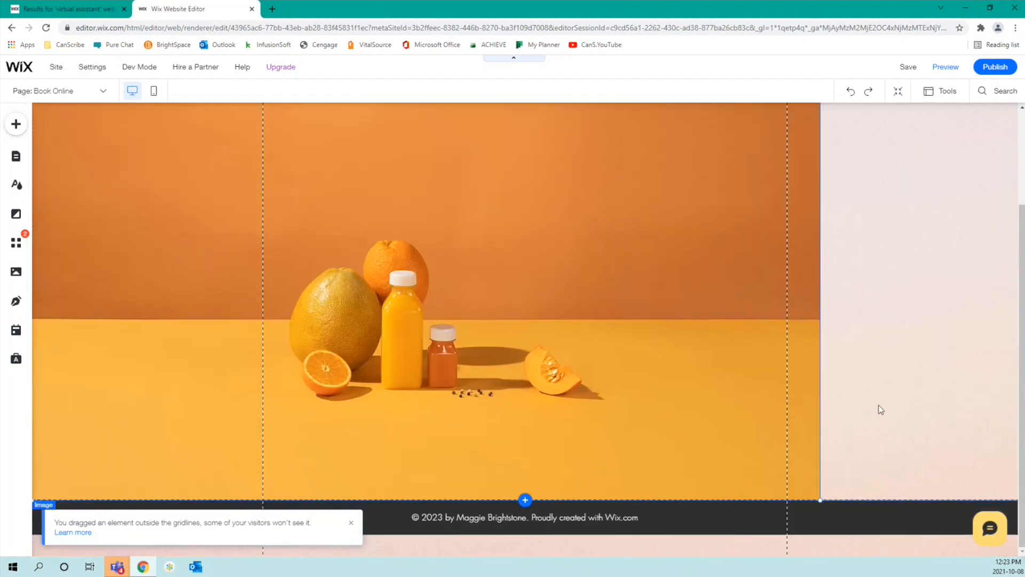
left_click_drag(820, 497, 904, 522)
left_click(745, 428)
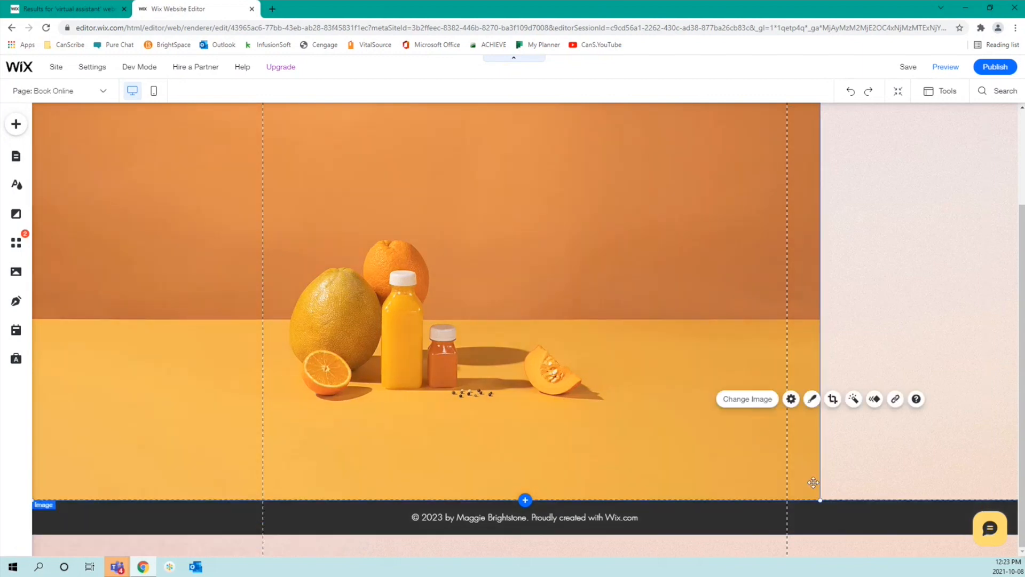
left_click_drag(820, 499, 264, 252)
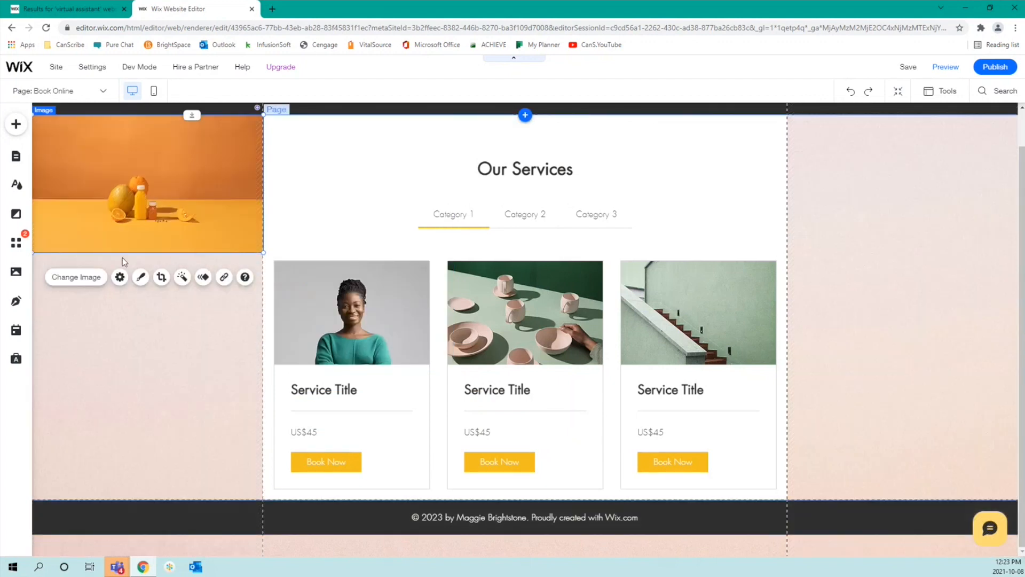
left_click(120, 276)
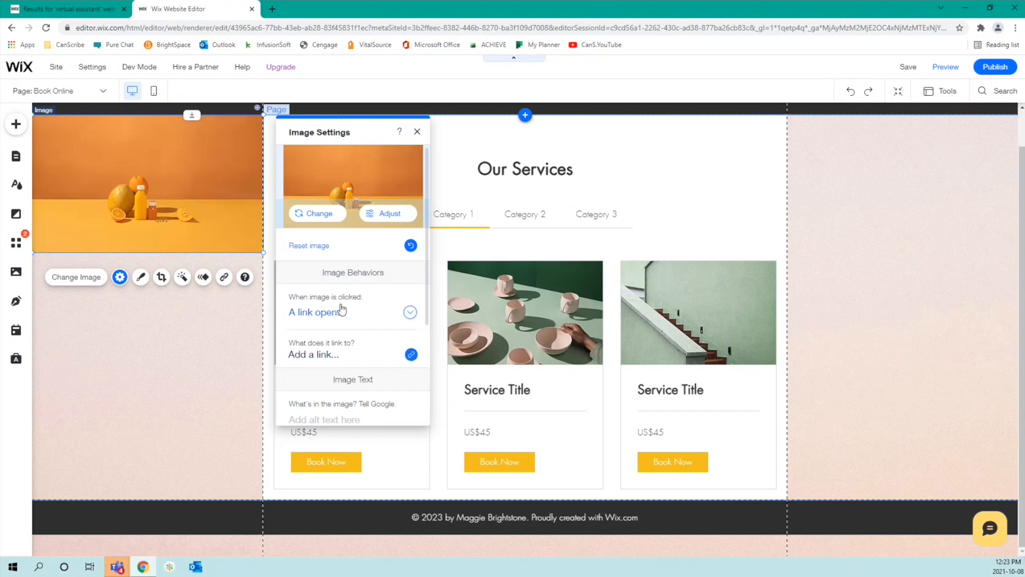
Step: Check the Change and Adjust options without applying edits, then close Image Settings
left_click(330, 211)
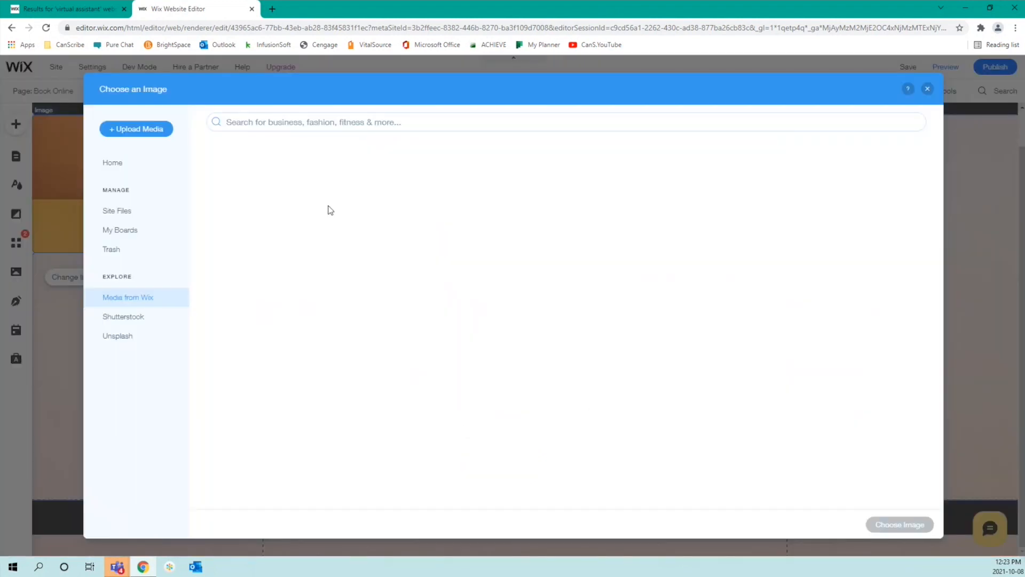
left_click(927, 92)
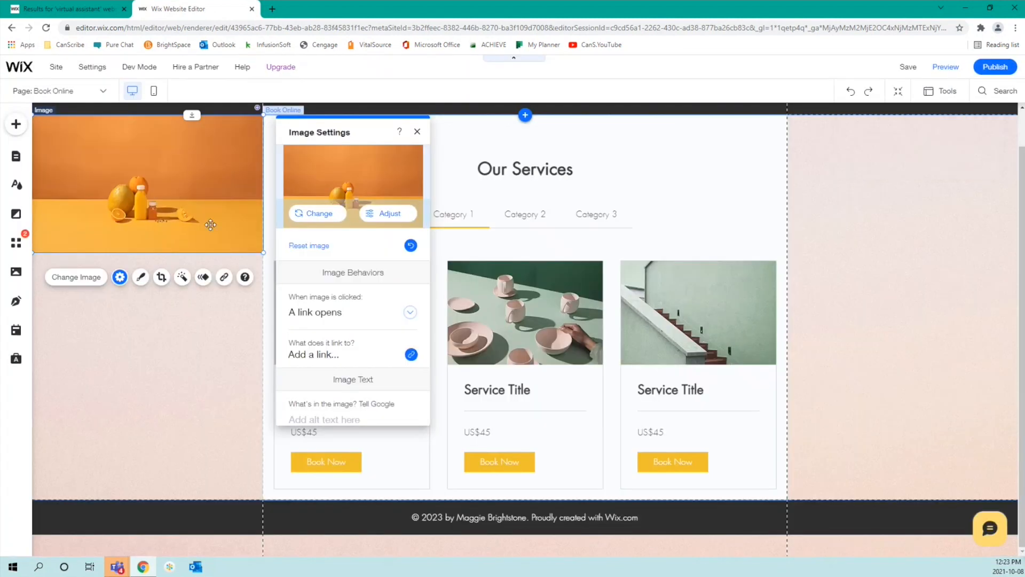
left_click(390, 214)
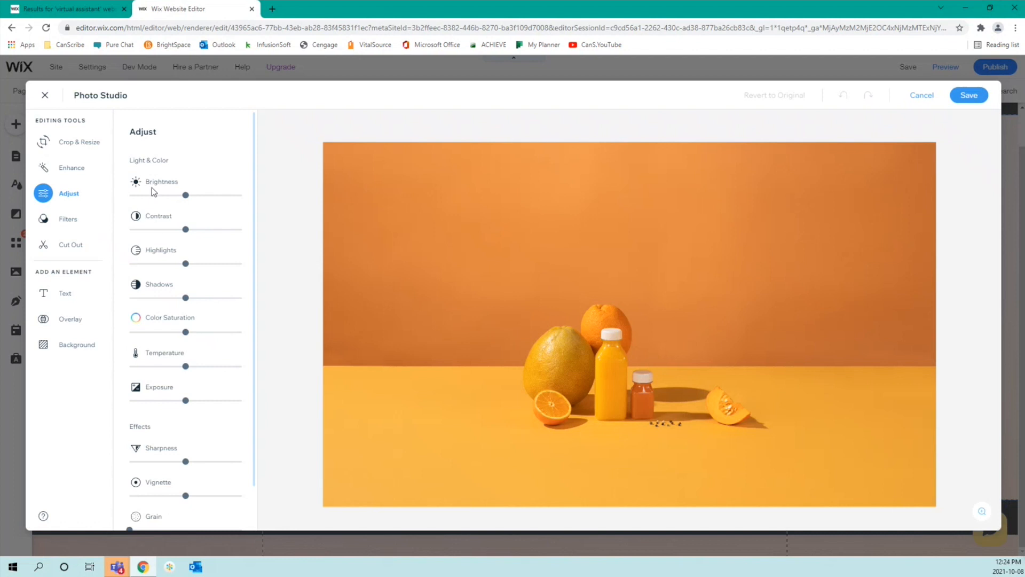
scroll(153, 235, "down", 1)
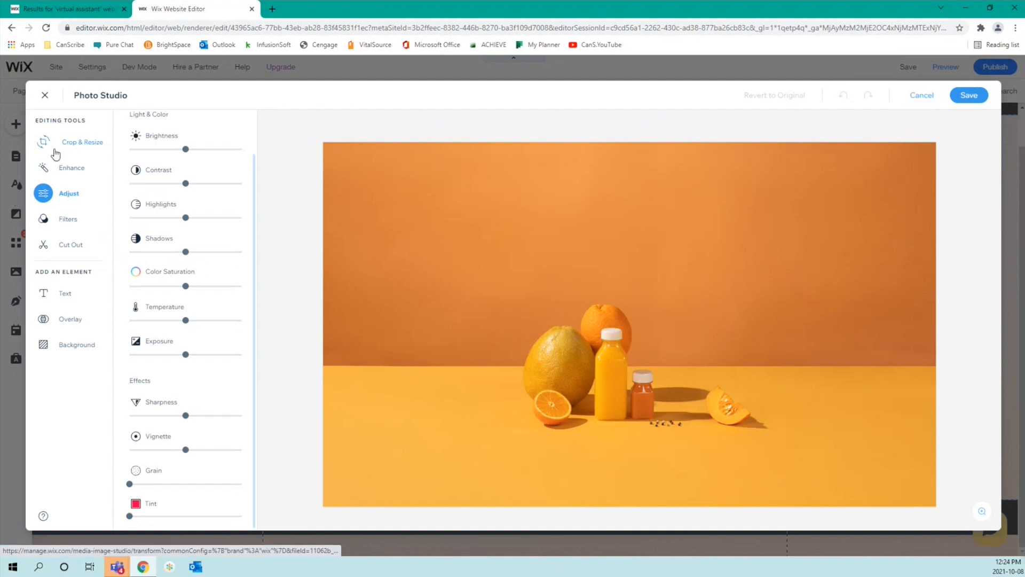
left_click(916, 95)
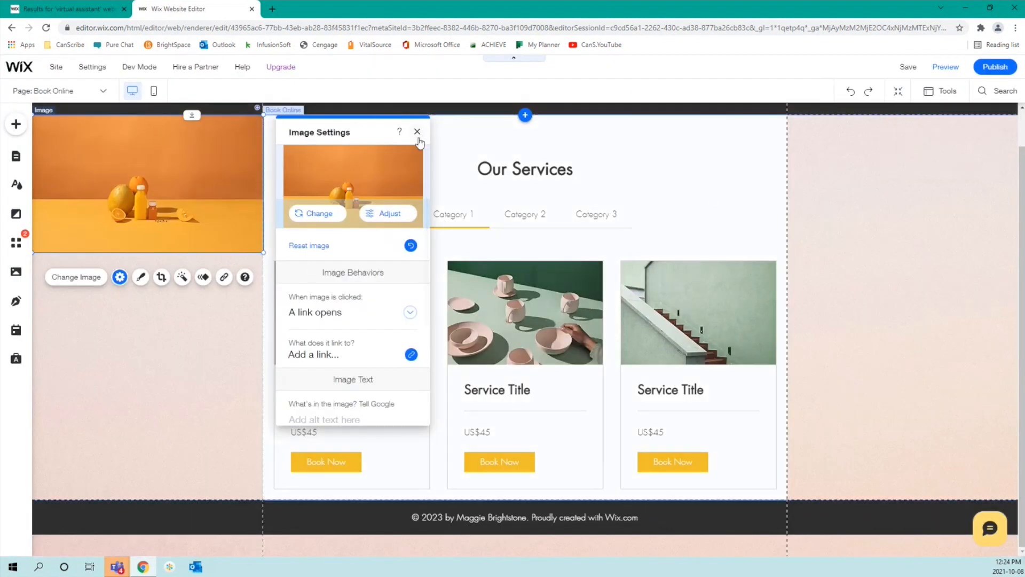
left_click(417, 133)
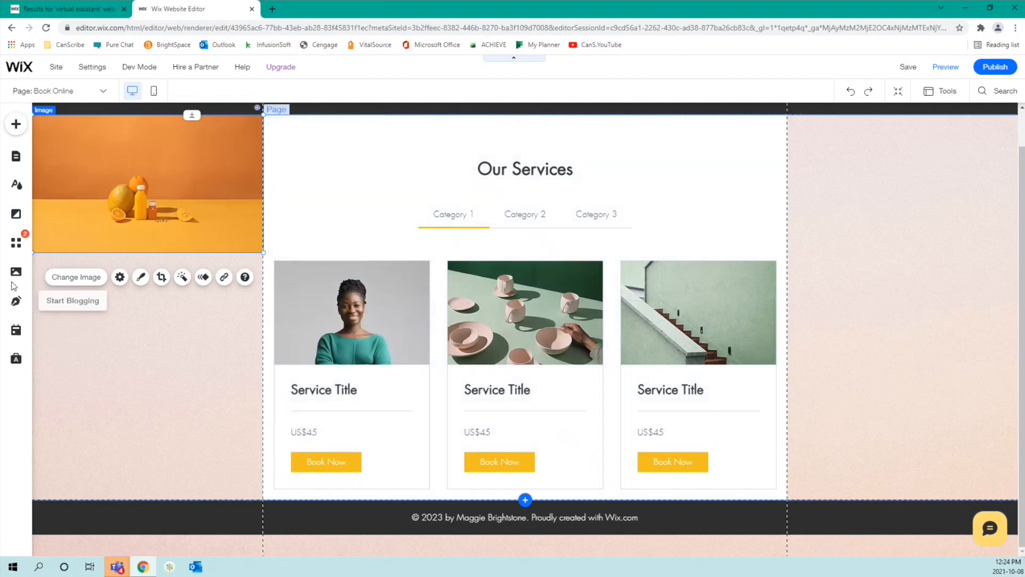
Step: Show the Start a Blog panel from the left toolbar's Blog icon
left_click(15, 302)
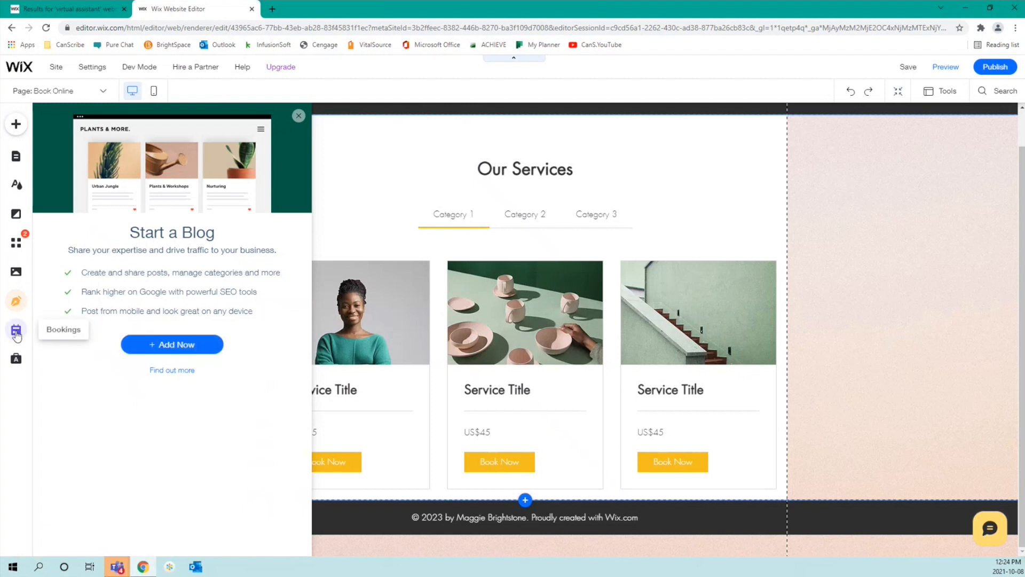
Step: Add a Featured Service element from Bookings' Add Booking Elements
left_click(16, 331)
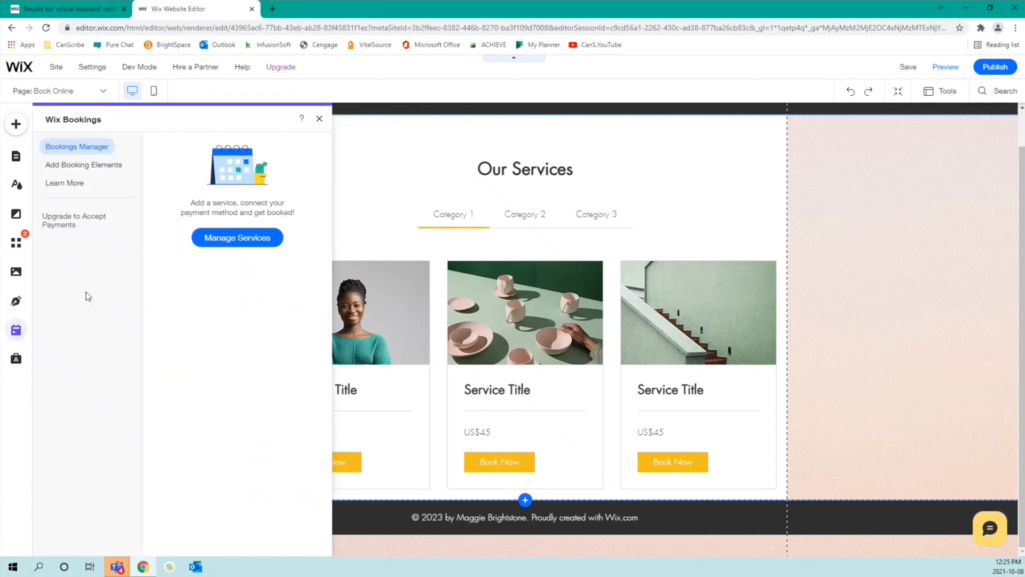
left_click(69, 165)
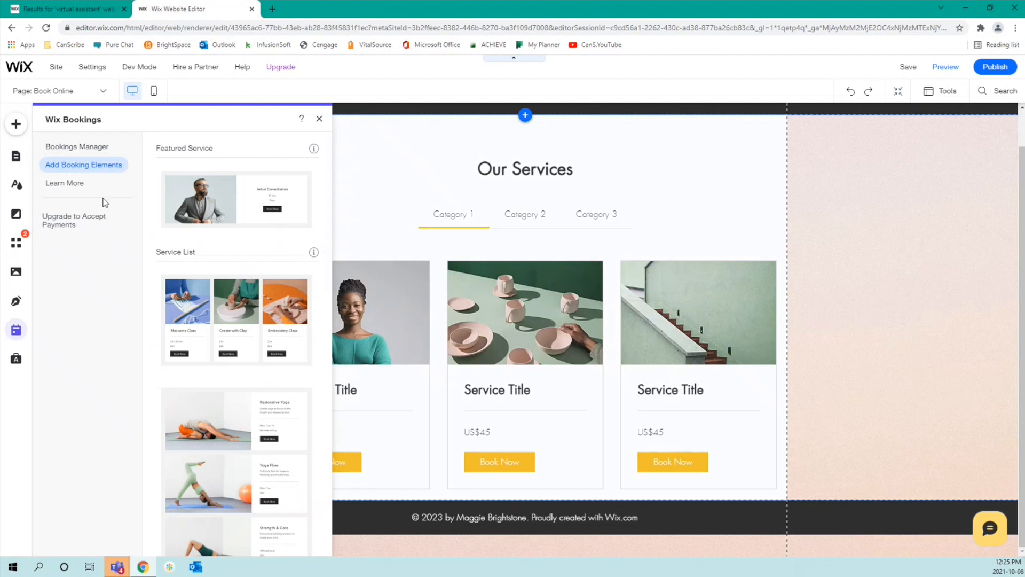
left_click(246, 211)
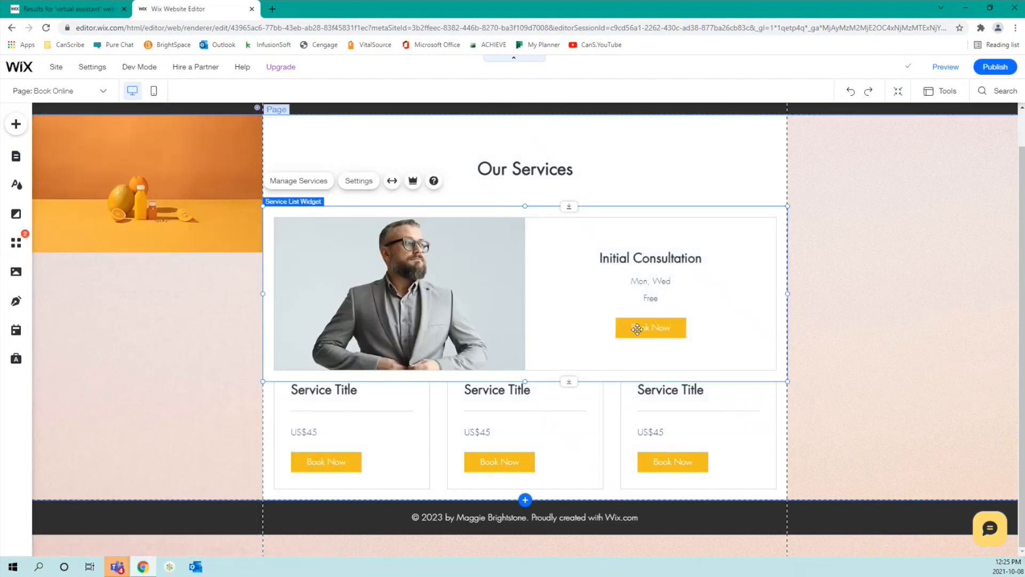
Step: Reposition the Initial Consultation widget, then undo the change with Ctrl+Z
left_click(605, 429)
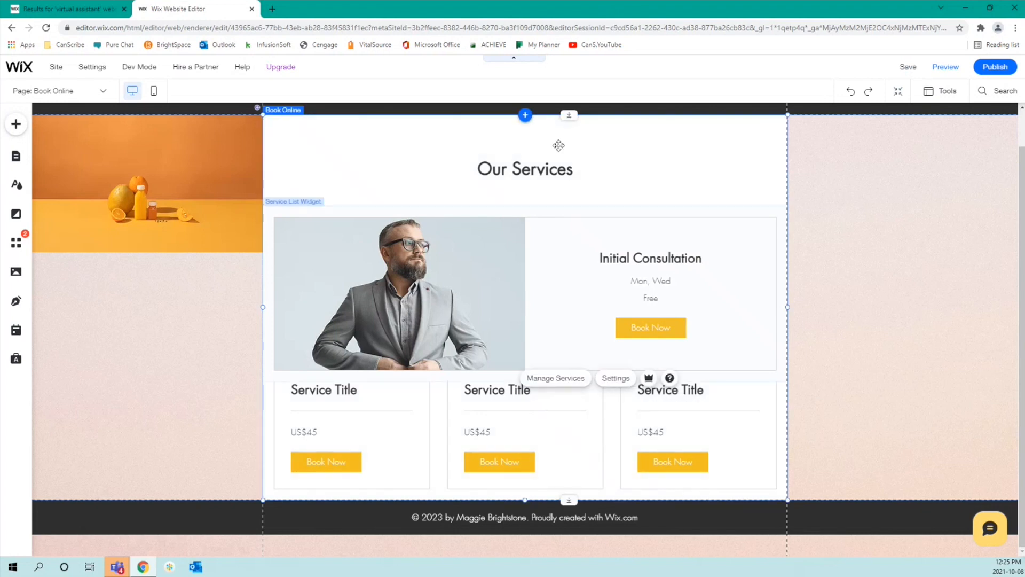
left_click(553, 276)
left_click_drag(553, 276, 544, 203)
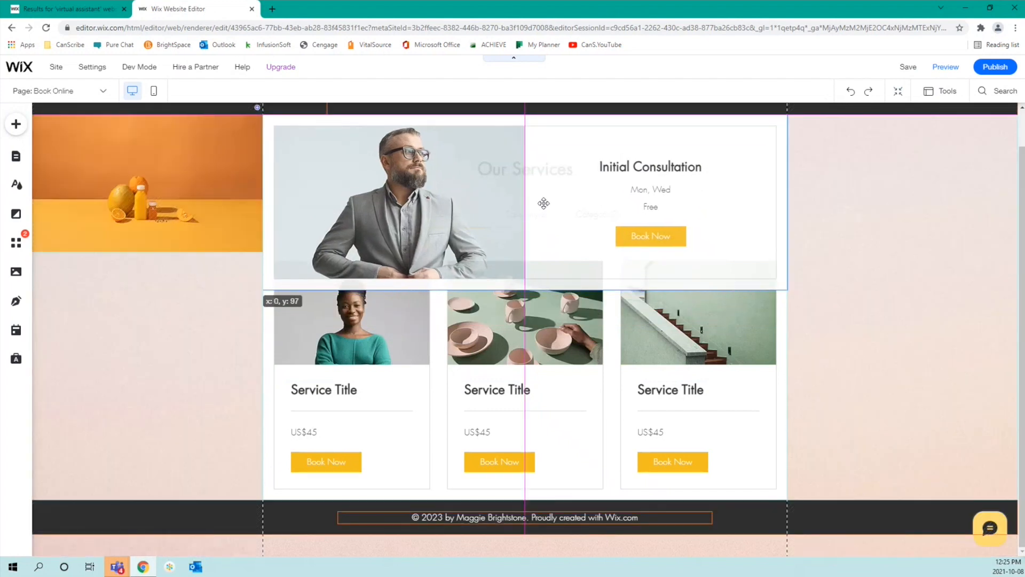
left_click_drag(544, 203, 543, 203)
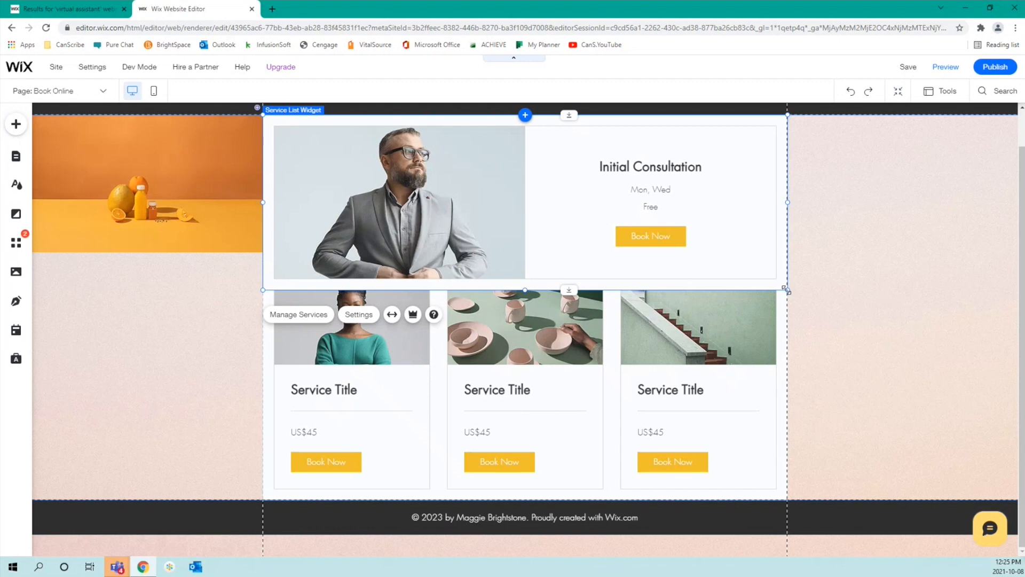
left_click_drag(671, 160, 903, 239)
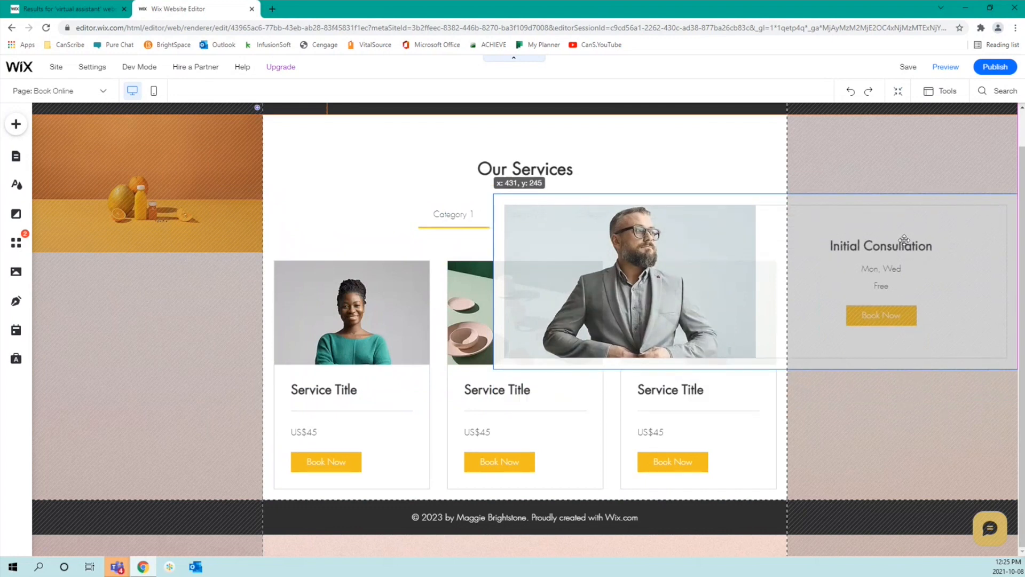
left_click_drag(904, 239, 901, 241)
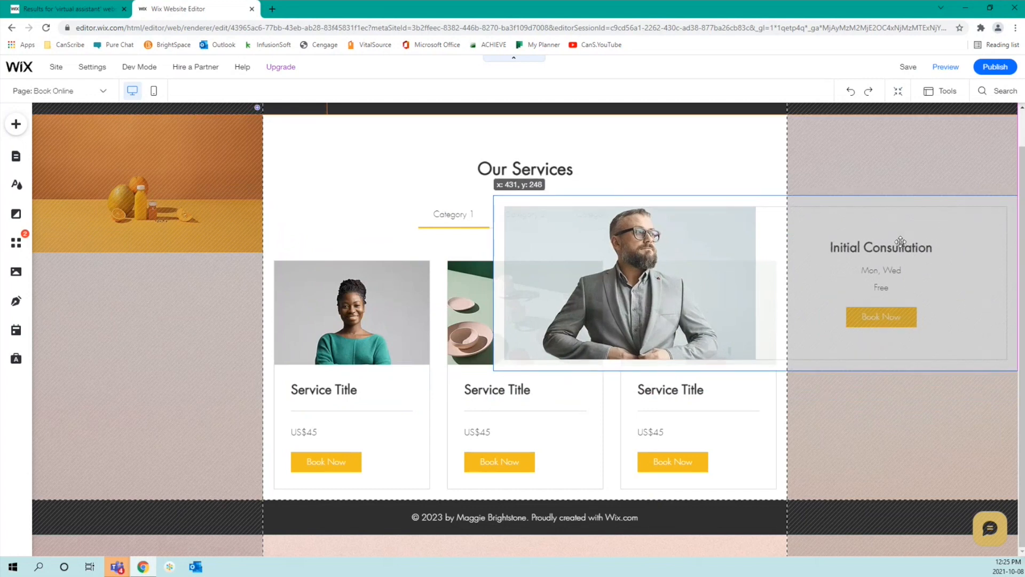
left_click_drag(901, 241, 671, 197)
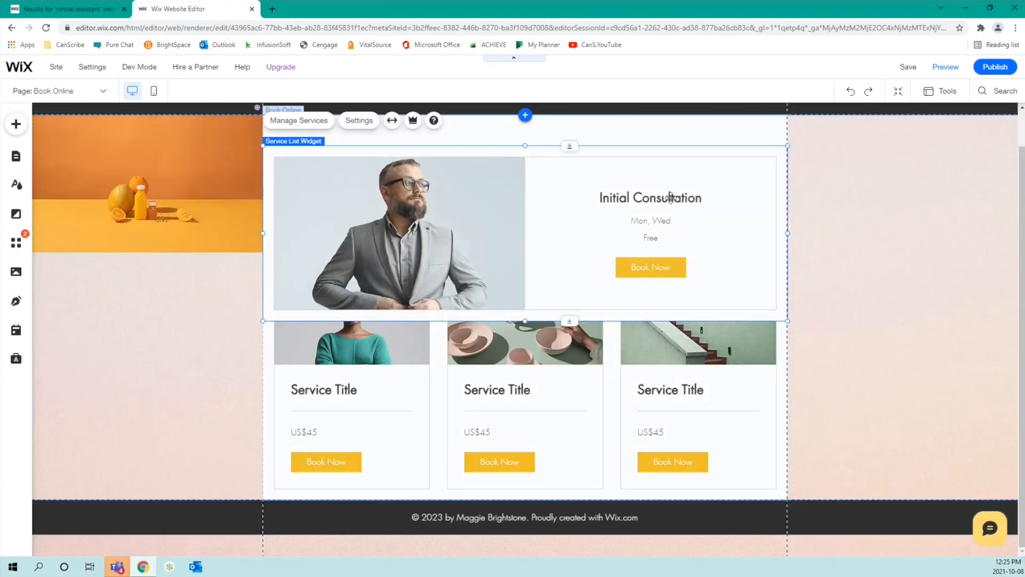
key("ctrl+z")
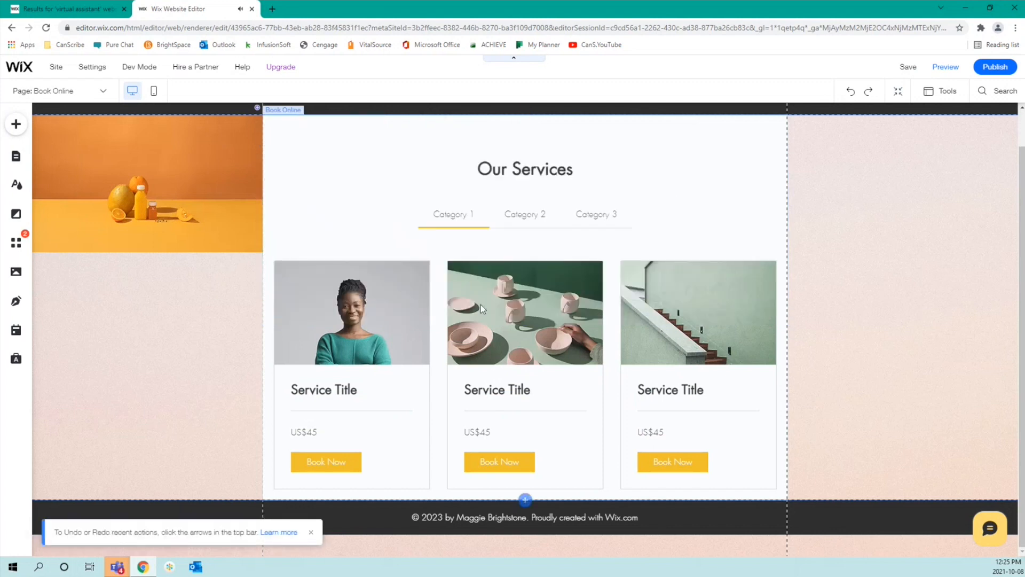
Step: Select the service list widget, open the Book Online settings and start adding a booking service
left_click(482, 308)
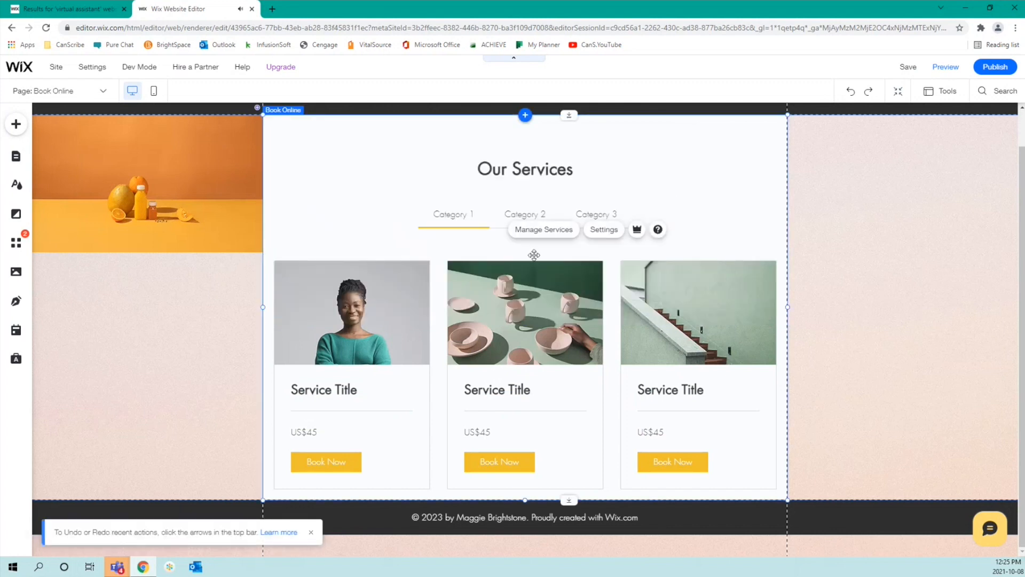
left_click(607, 235)
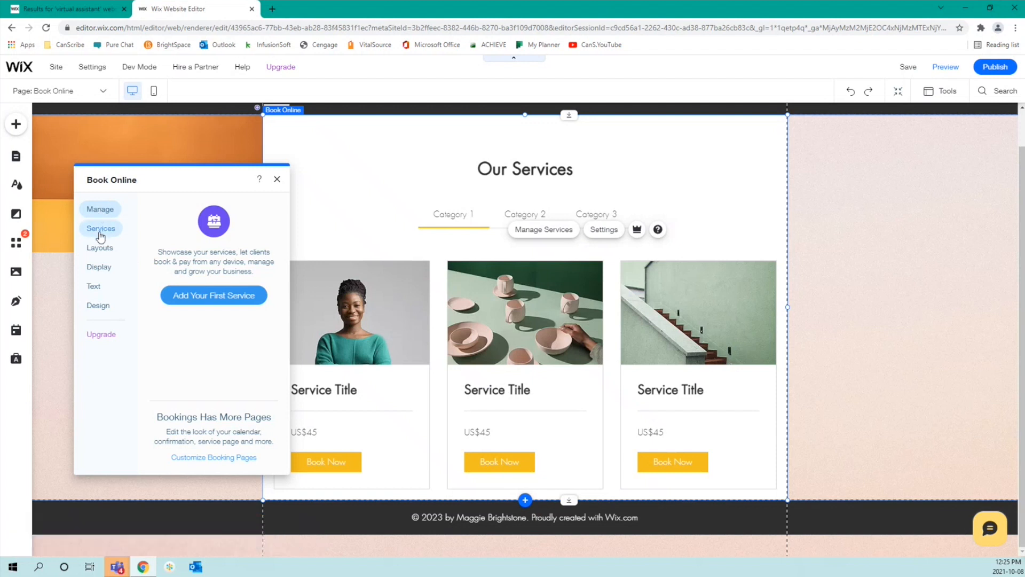
left_click(182, 302)
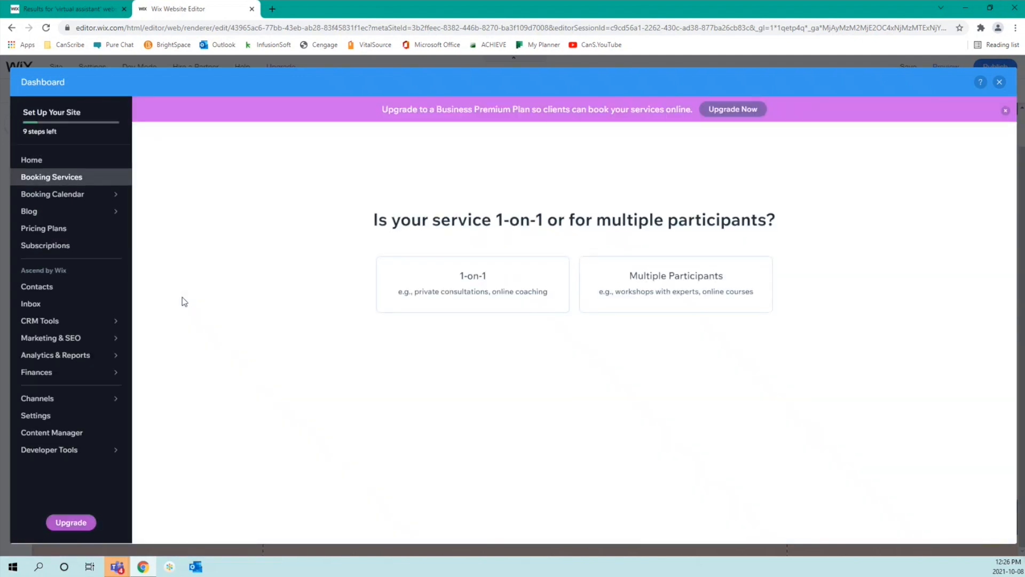
Step: Close the booking dashboard and Book Online settings panel, returning to the Our Services header
left_click(997, 83)
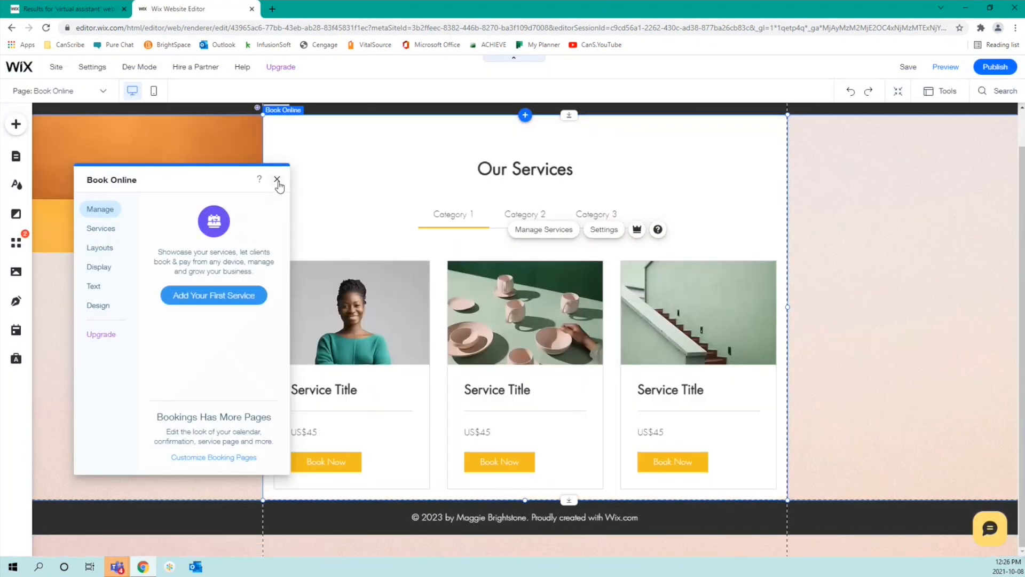
left_click(277, 180)
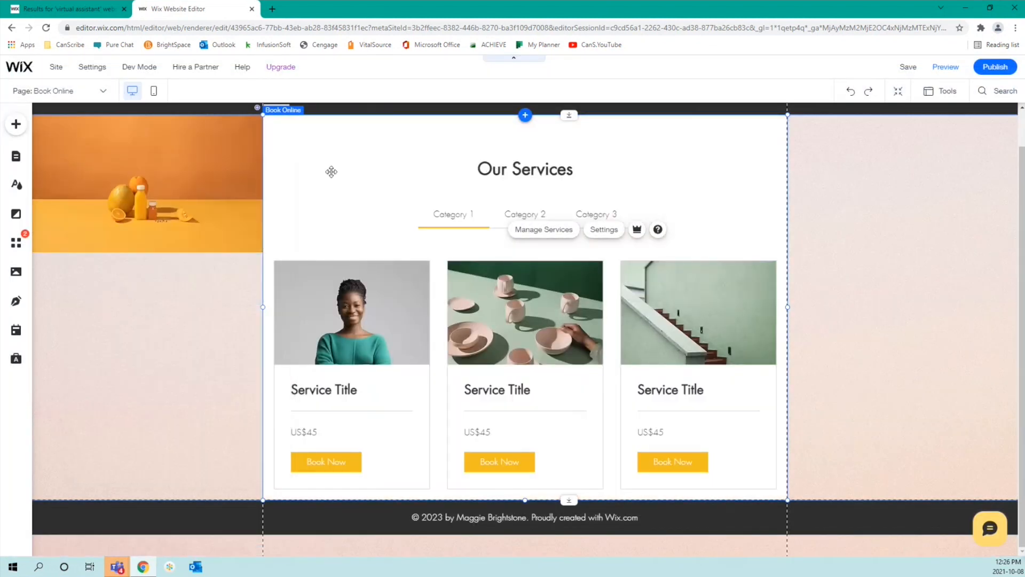
scroll(166, 306, "up", 1)
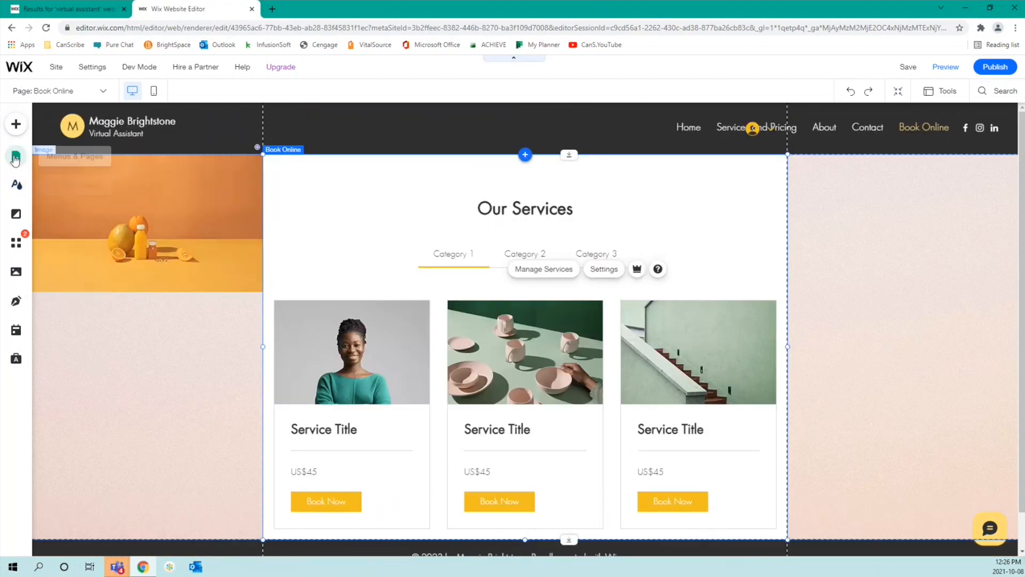
Step: Switch the editor to the Service Page under Bookings Pages and look over the page
left_click(15, 157)
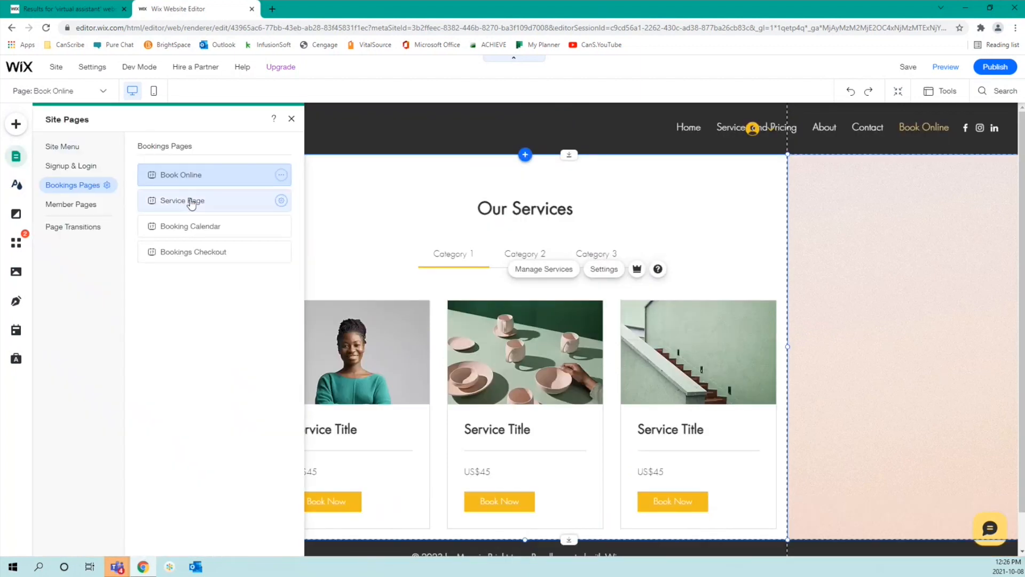
left_click(192, 204)
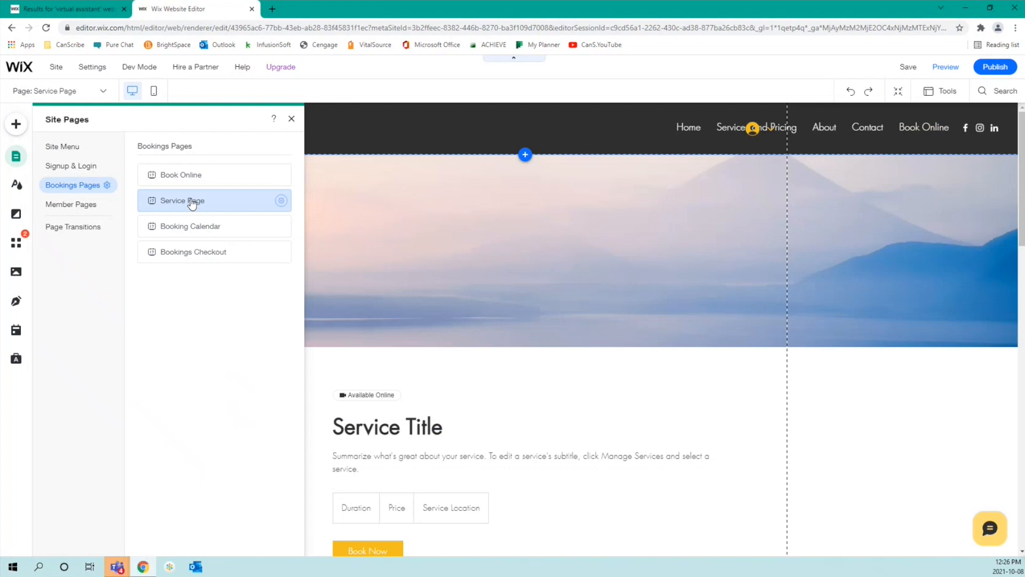
left_click(681, 296)
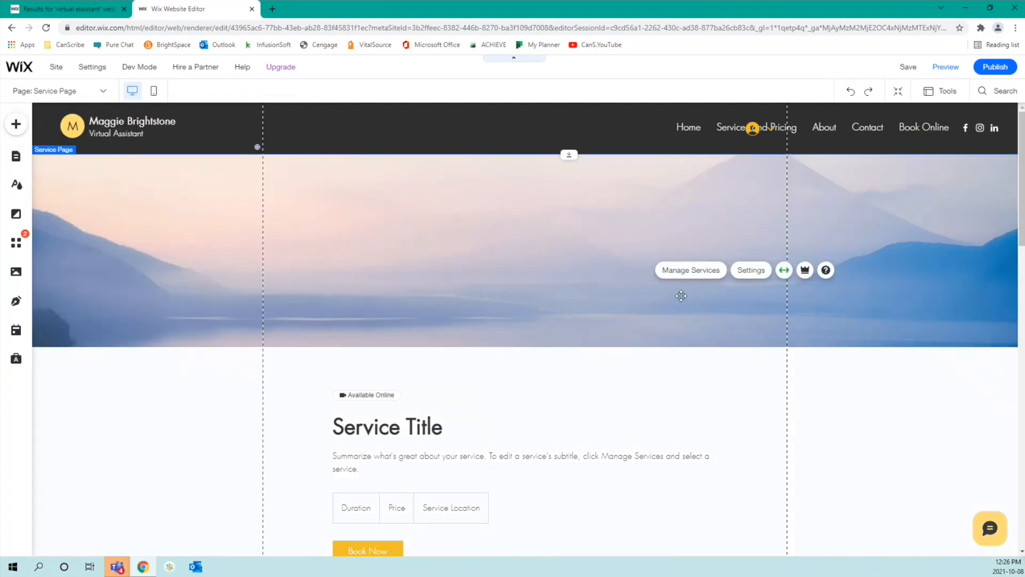
scroll(684, 370, "down", 3)
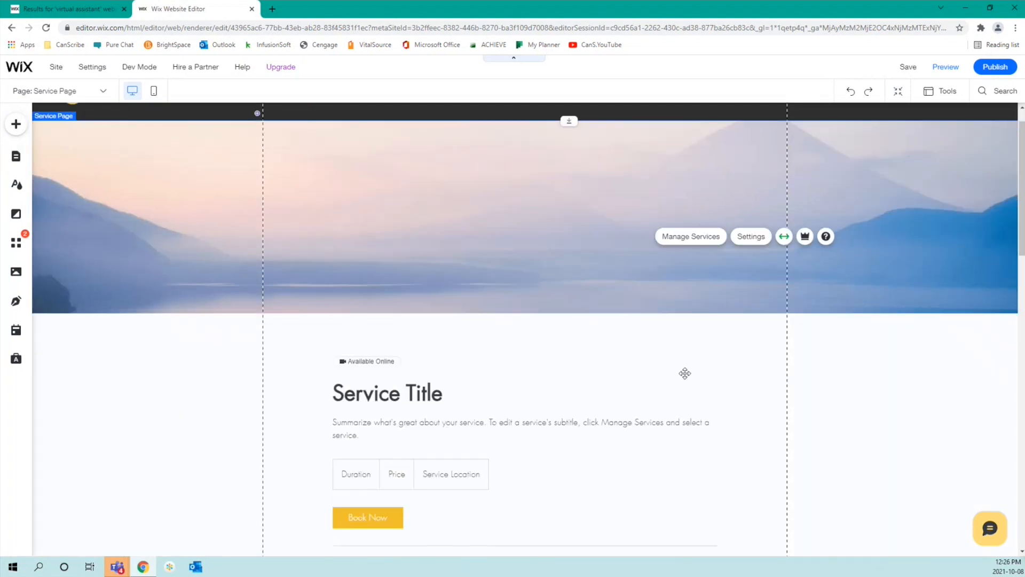
scroll(685, 373, "down", 3)
scroll(684, 370, "up", 3)
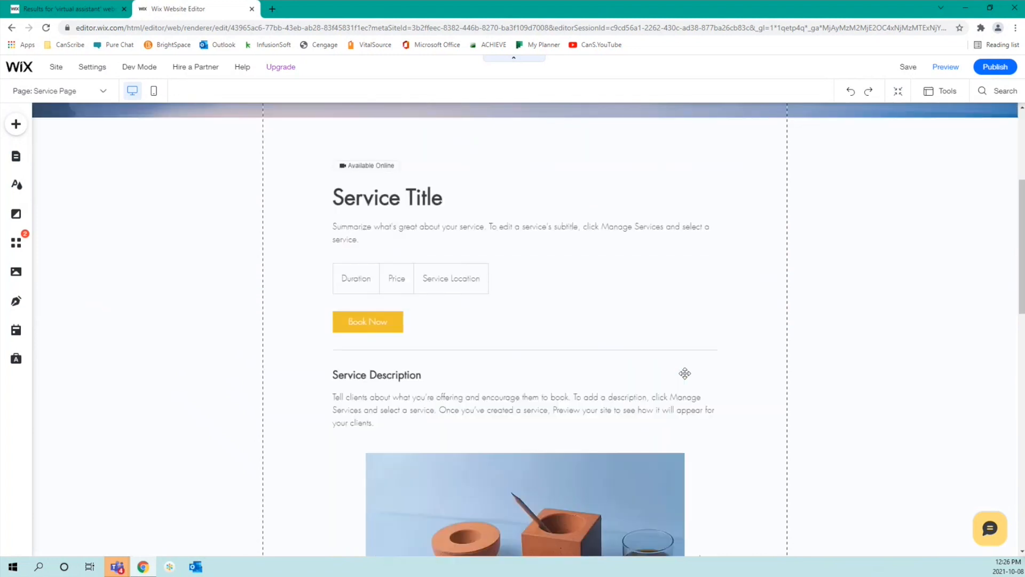
scroll(688, 365, "down", 4)
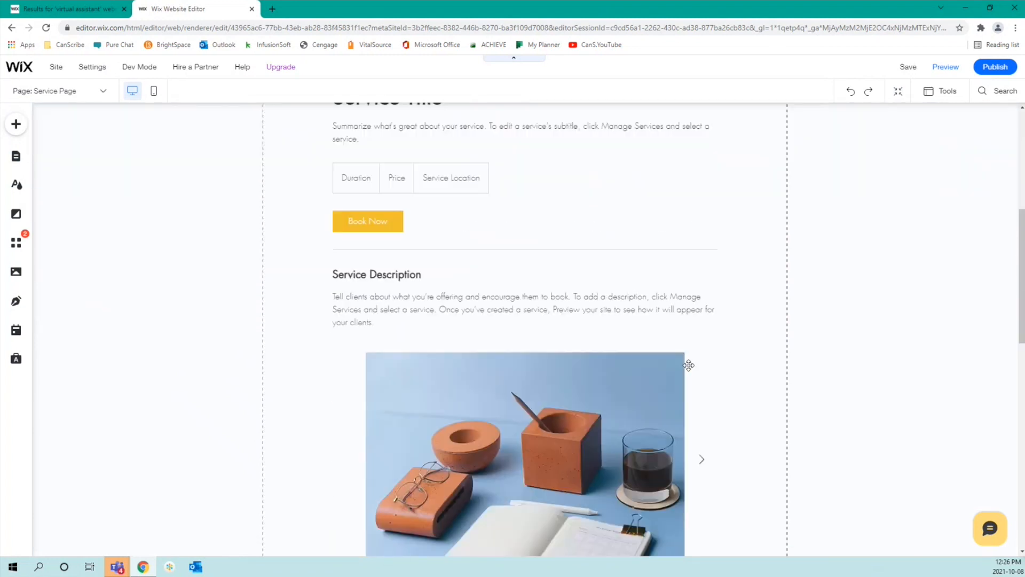
scroll(688, 365, "down", 12)
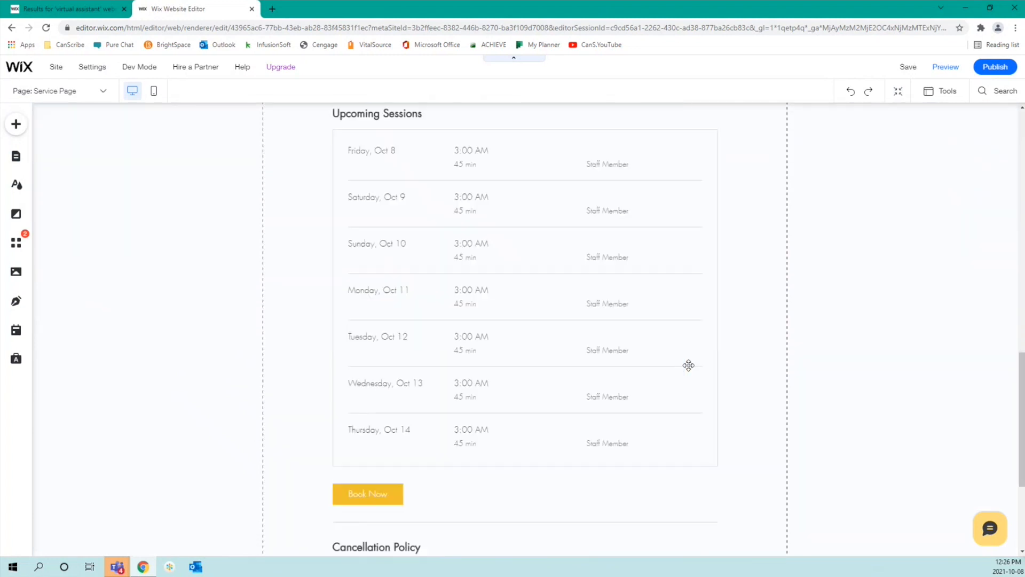
scroll(688, 365, "up", 13)
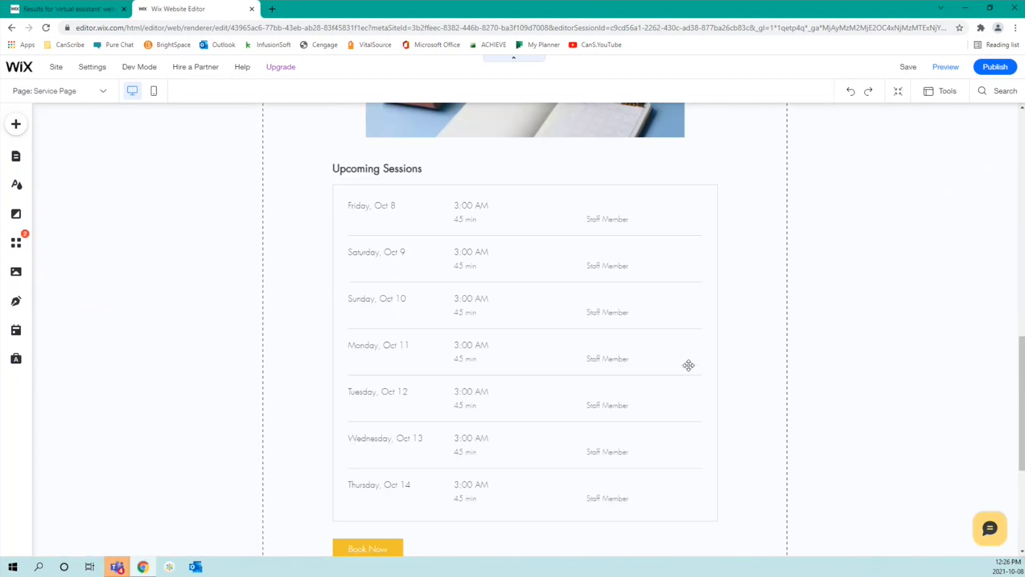
scroll(688, 365, "up", 4)
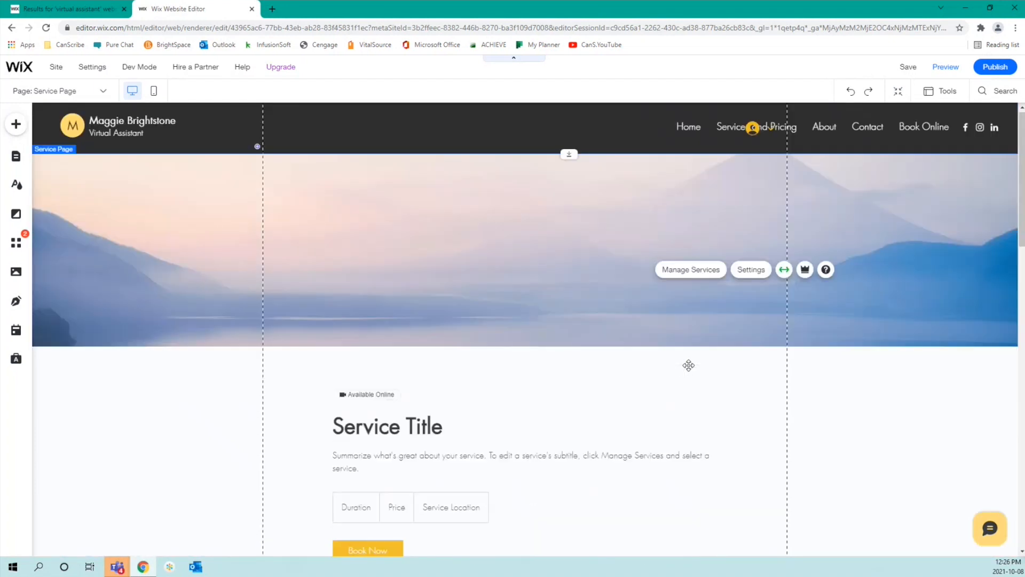
Step: Select the service widget under Service Title and bring up the dashboard via Manage Services
double_click(206, 236)
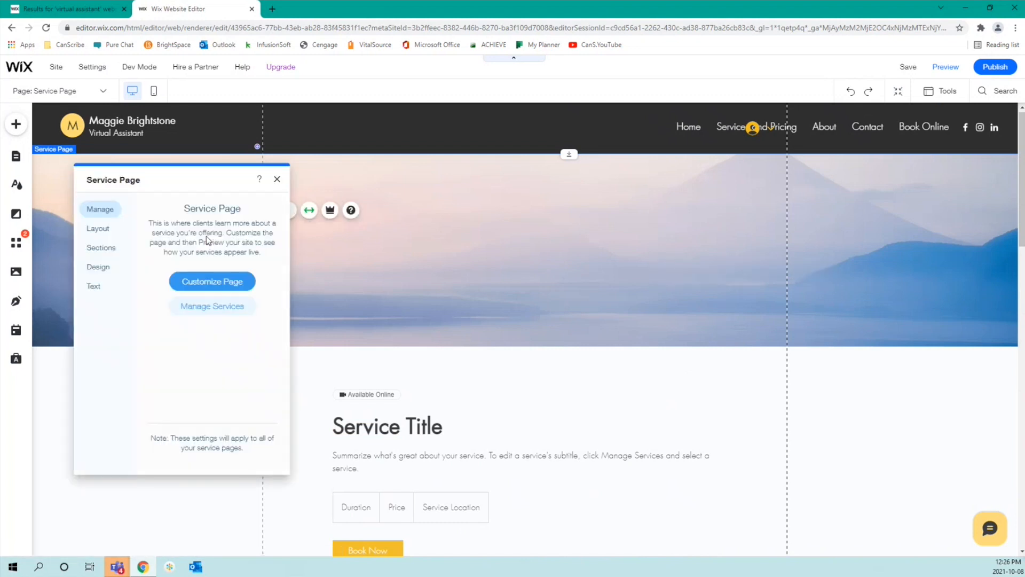
left_click(870, 214)
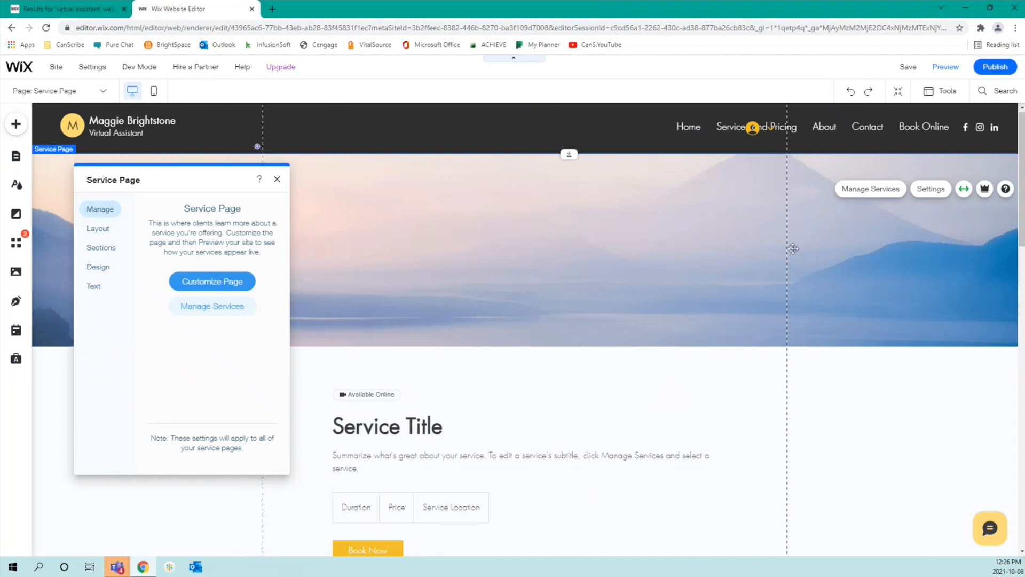
left_click(276, 179)
scroll(217, 387, "down", 5)
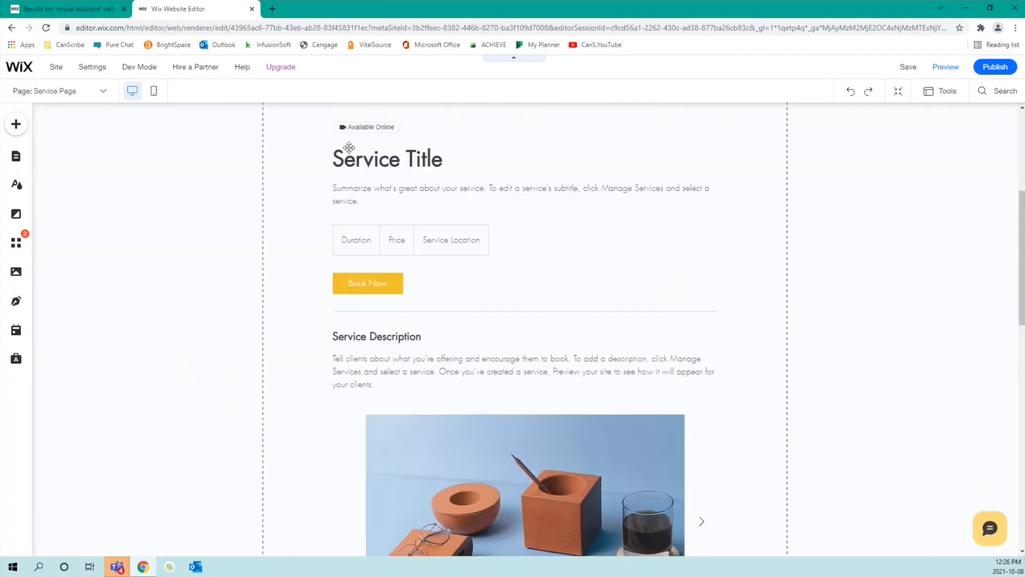
left_click(372, 123)
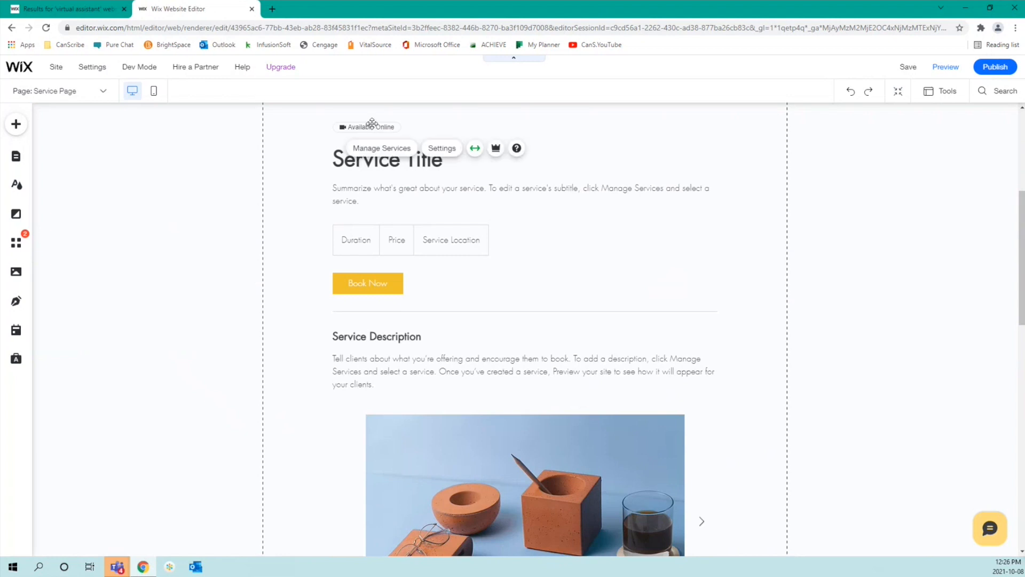
left_click(383, 153)
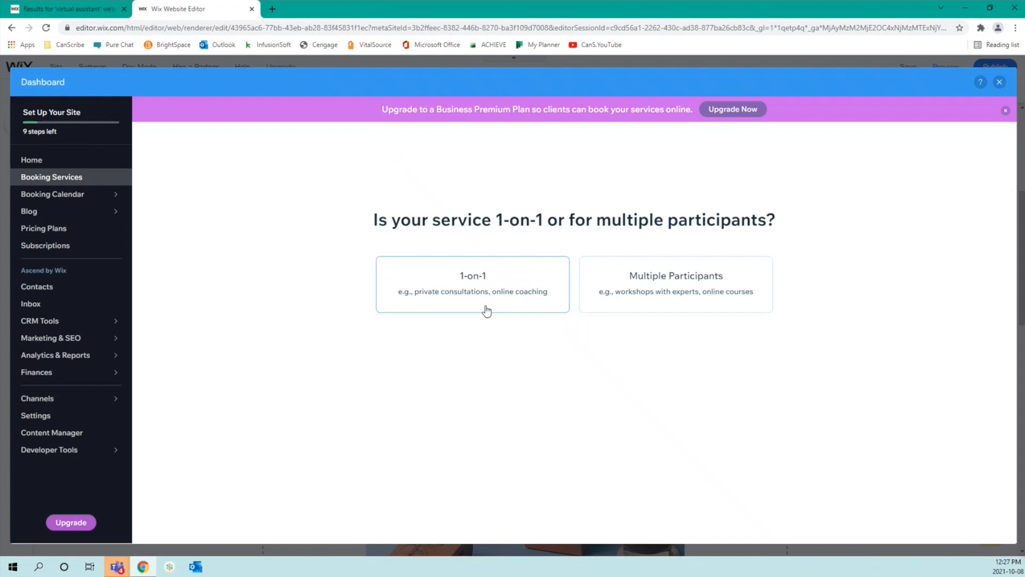
Step: Make the new service a 1-on-1 appointment titled 'Service 01'
left_click(486, 311)
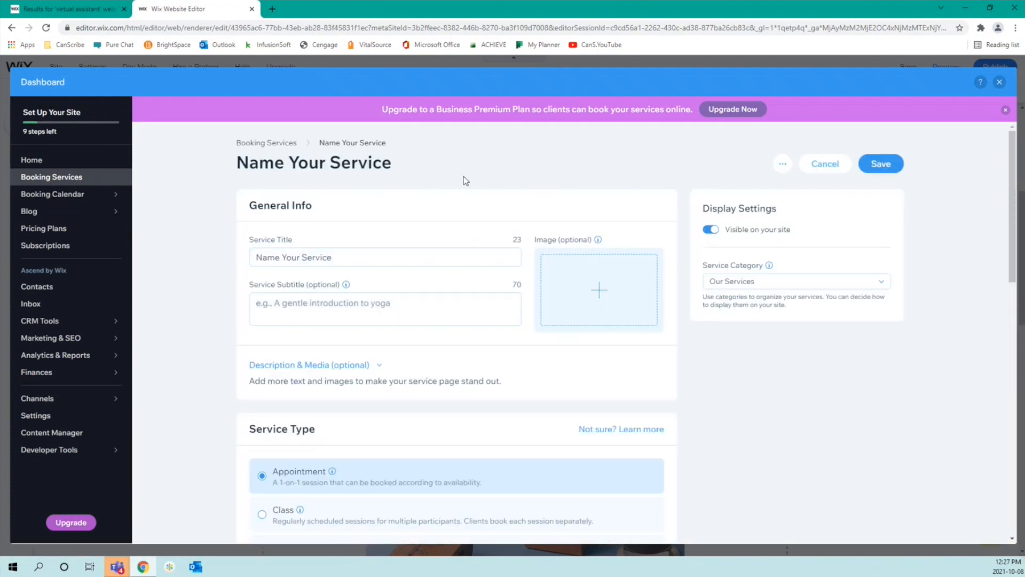
triple_click(399, 256)
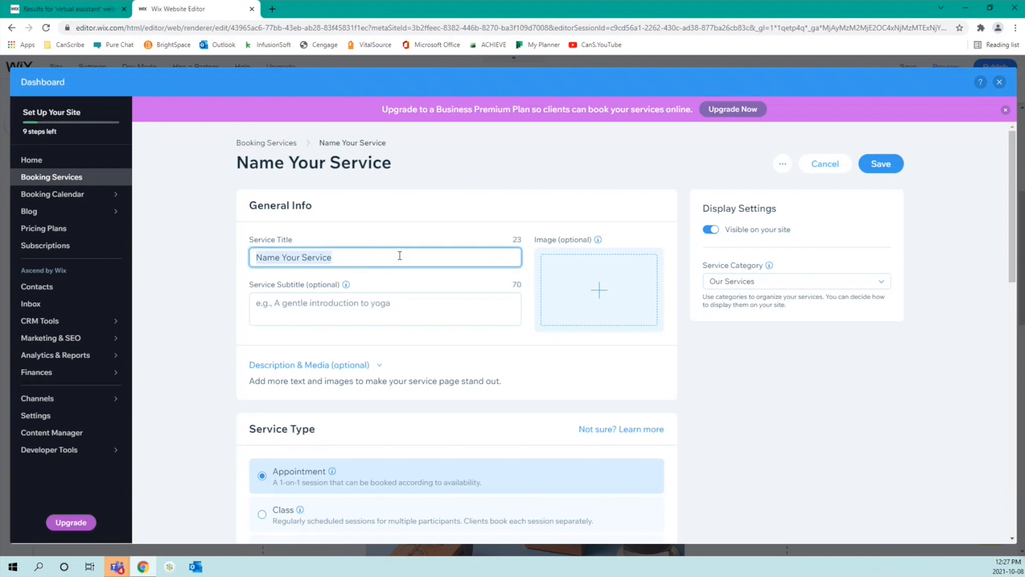
type("Service 01")
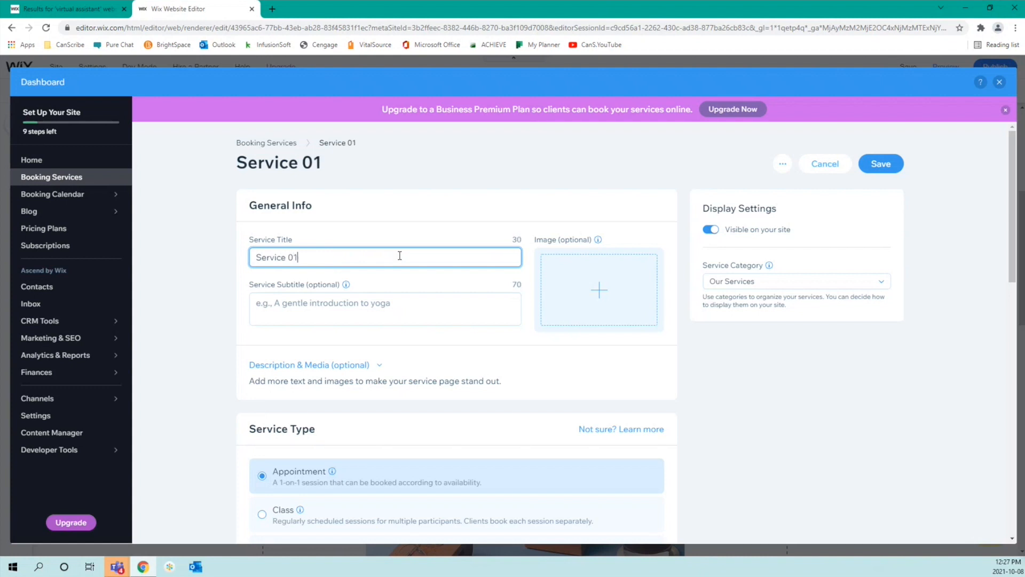
Step: Enter 'Subtitle 02' as the service subtitle, correcting typos along the way
left_click(383, 318)
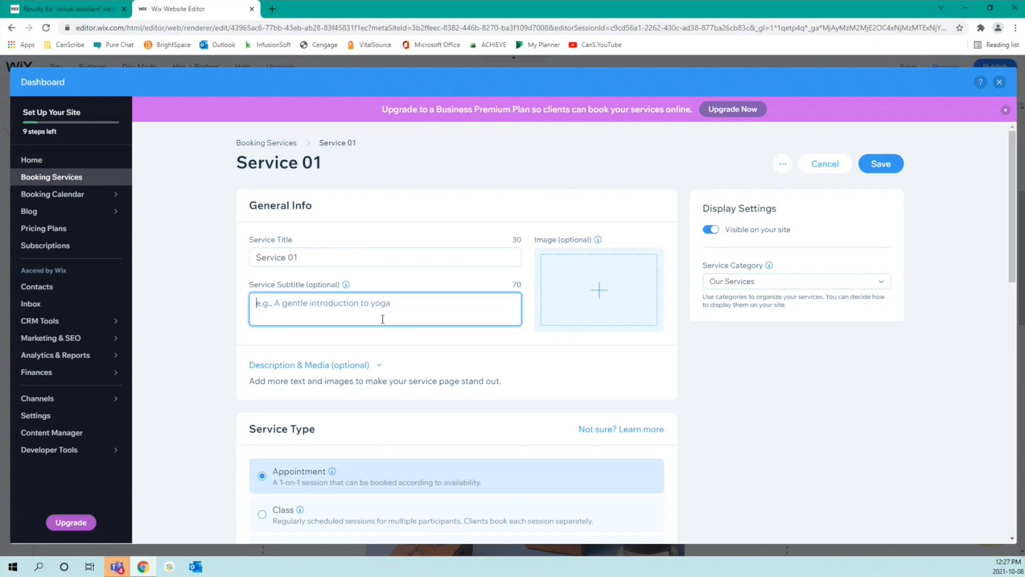
type("Subsi")
key("BackSpace")
type("tit")
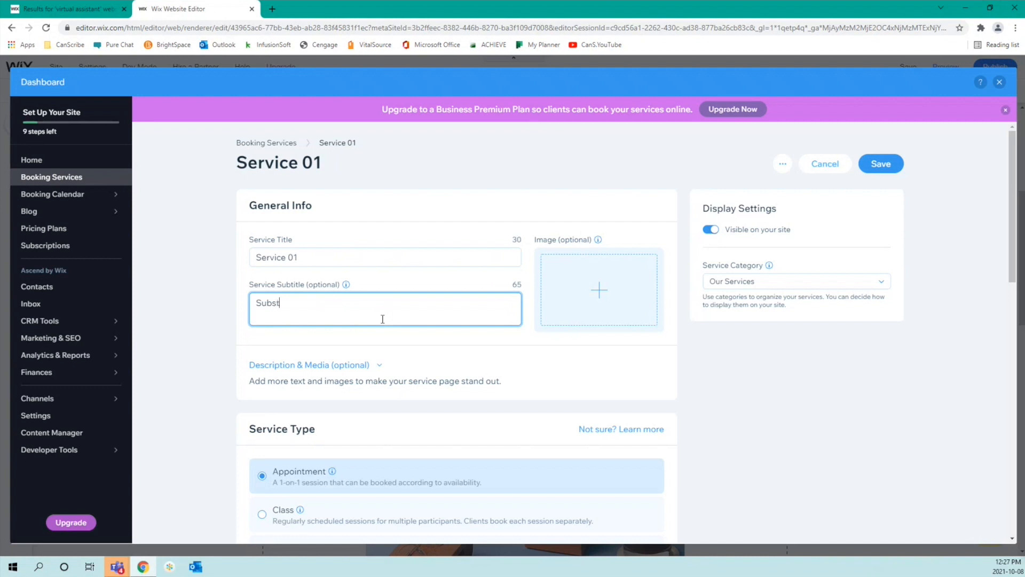
key("BackSpace")
type("title 2")
key("BackSpace")
type("02")
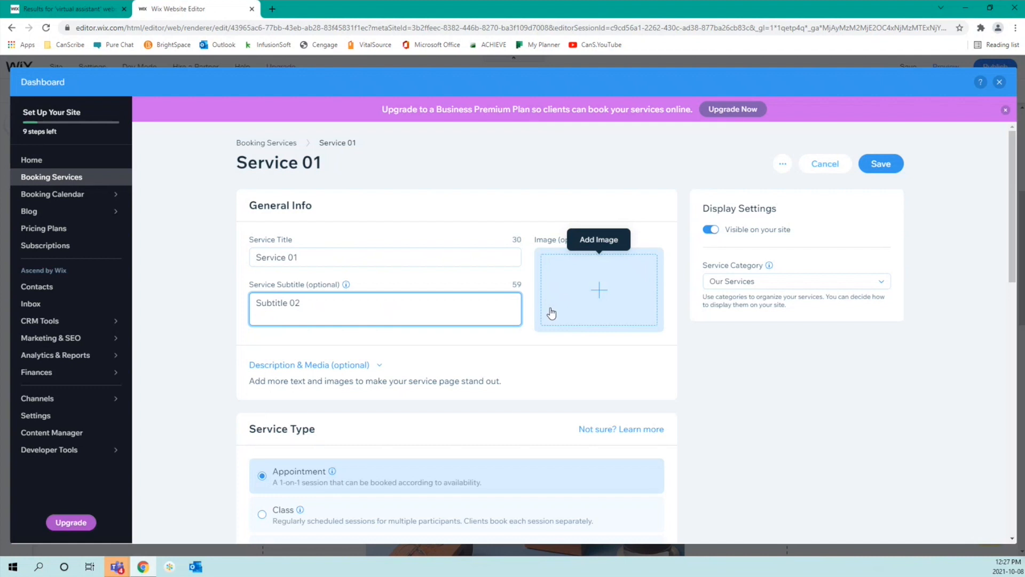
Step: Write the description 'Descriptions are important! :)' and scroll down to the empty 0/10 Service Gallery
left_click(338, 368)
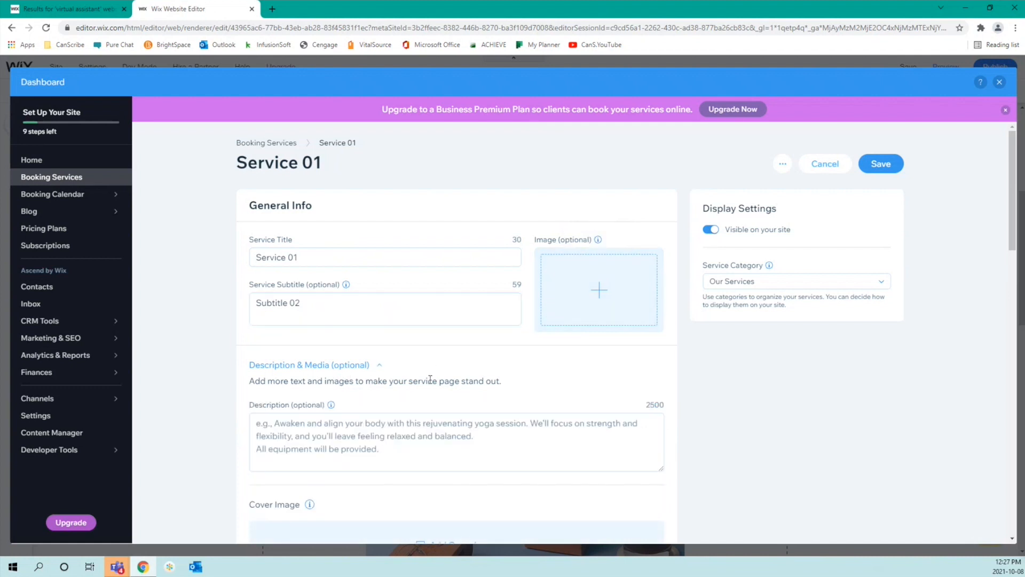
scroll(433, 383, "down", 3)
scroll(433, 383, "down", 1)
left_click(423, 211)
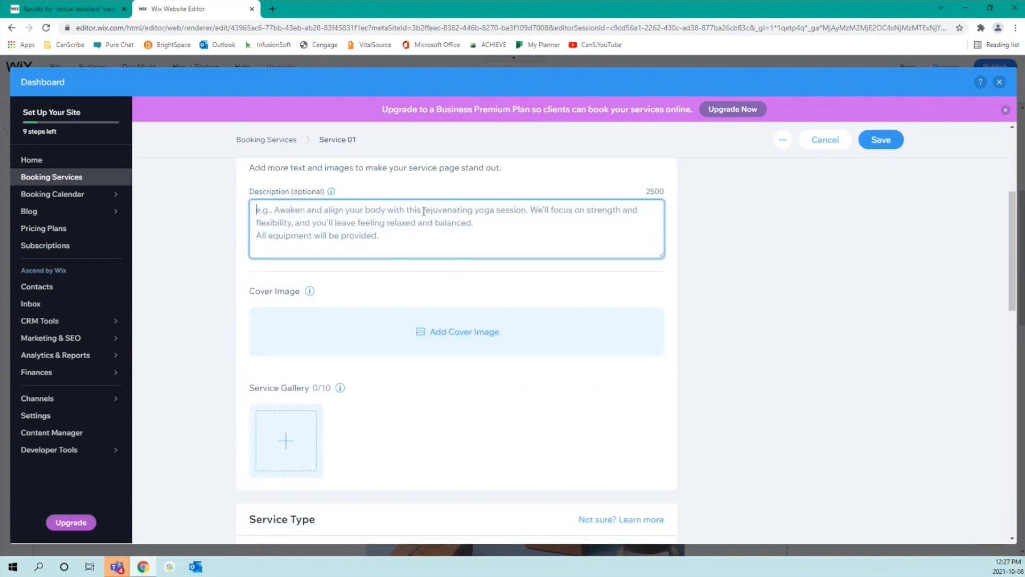
type("D")
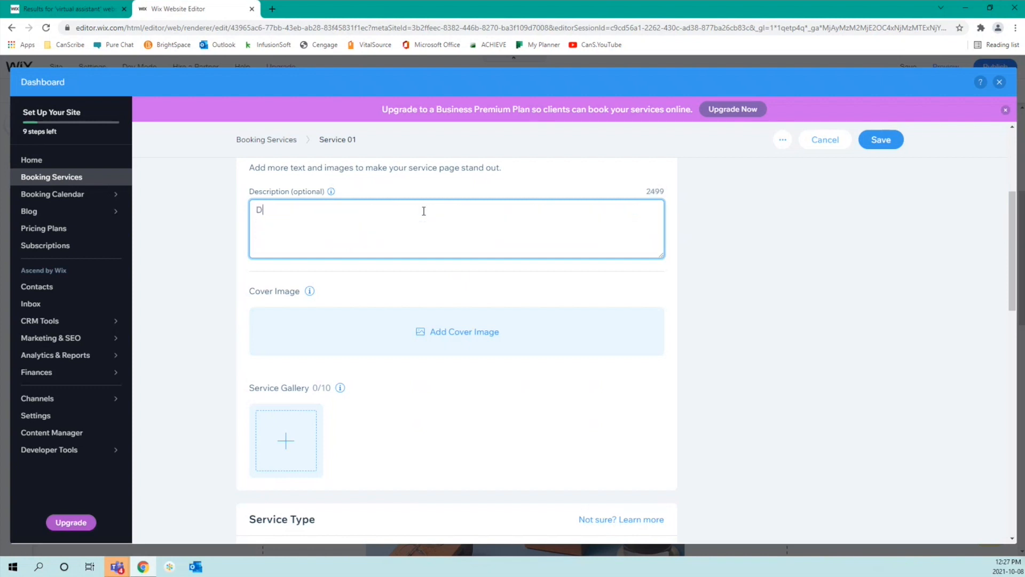
type("escriptions are important! :)")
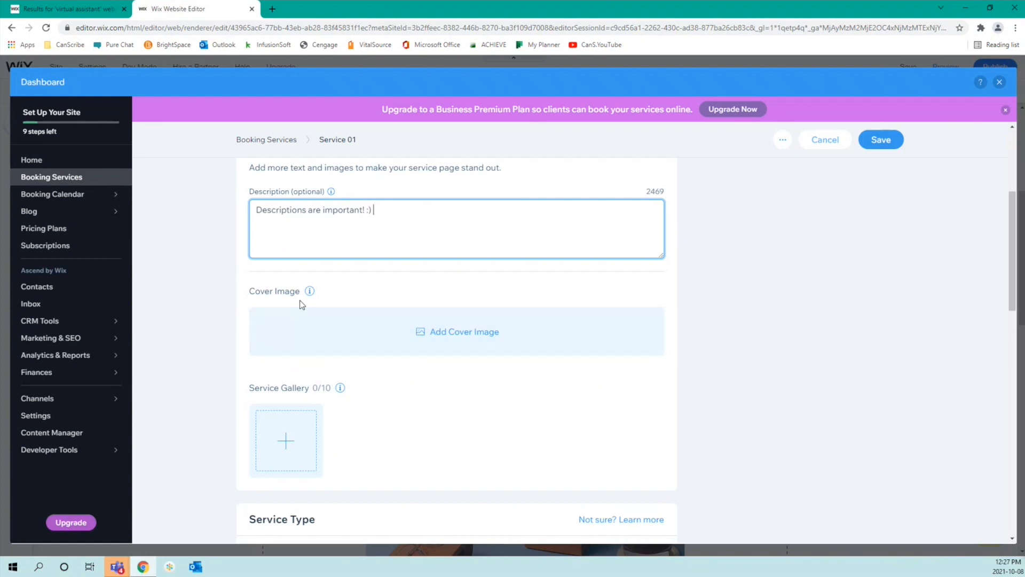
mouse_move(310, 292)
mouse_move(332, 192)
mouse_move(341, 389)
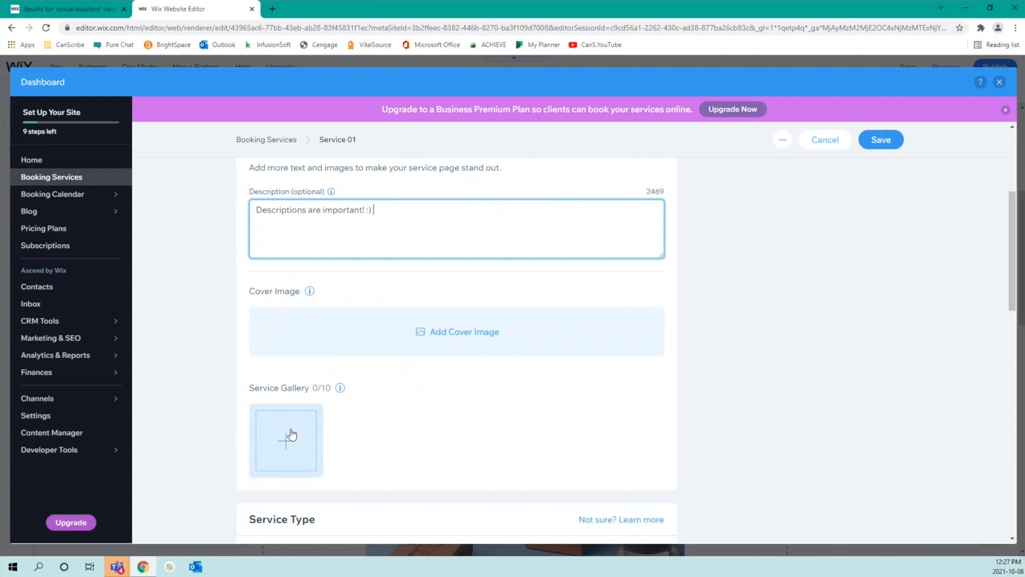
scroll(549, 386, "down", 2)
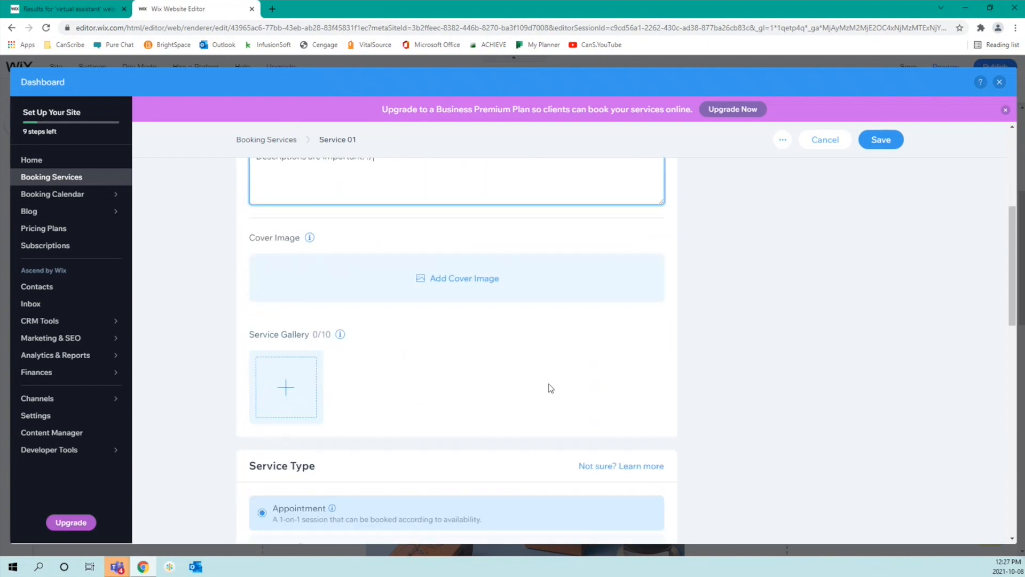
scroll(549, 385, "down", 4)
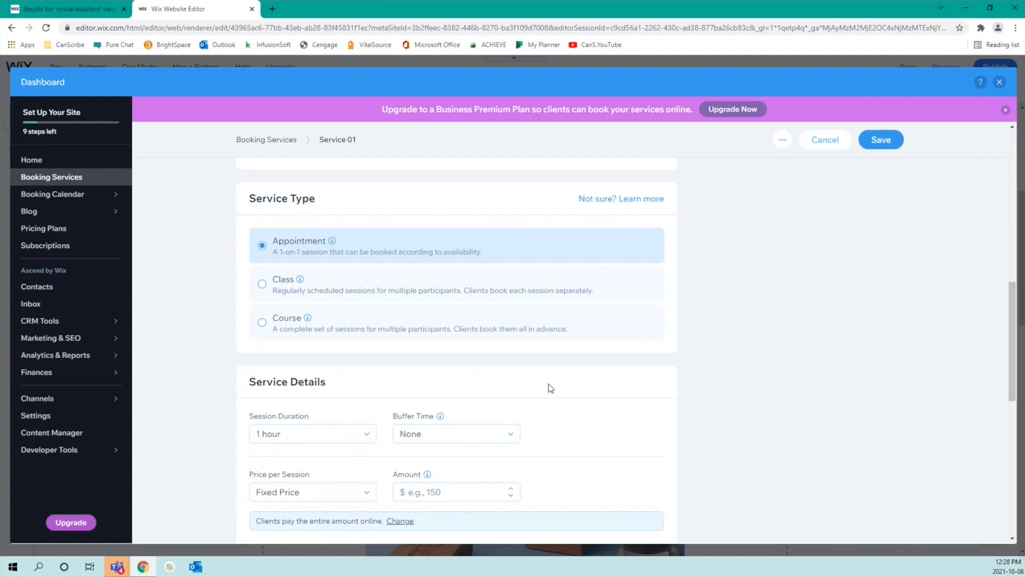
scroll(424, 239, "up", 3)
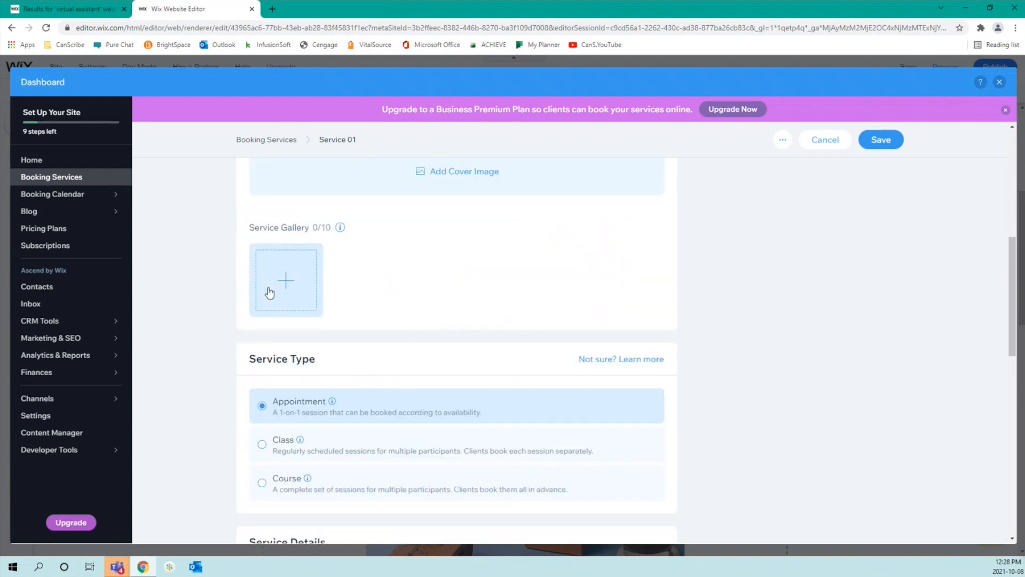
left_click(270, 291)
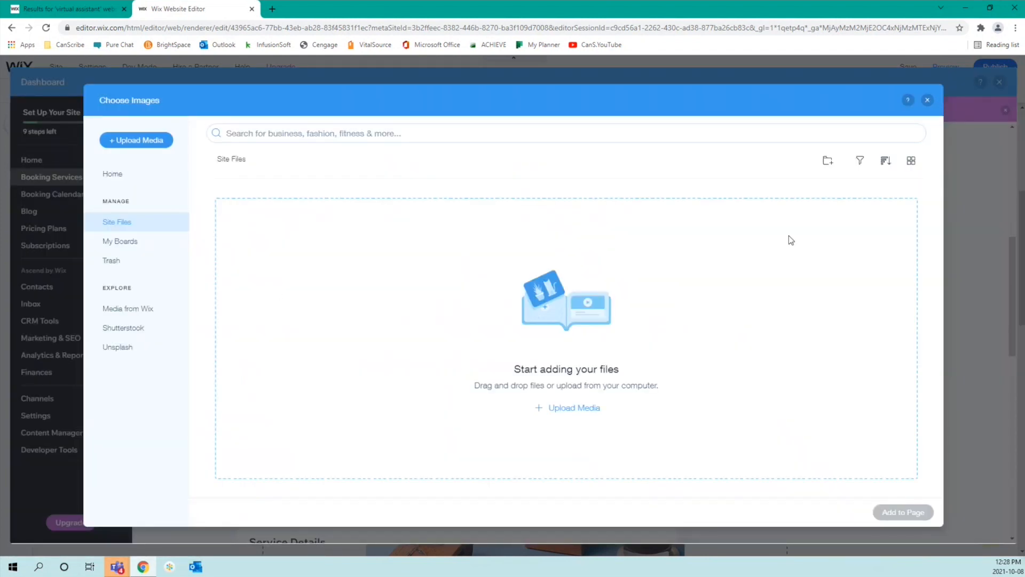
left_click(928, 99)
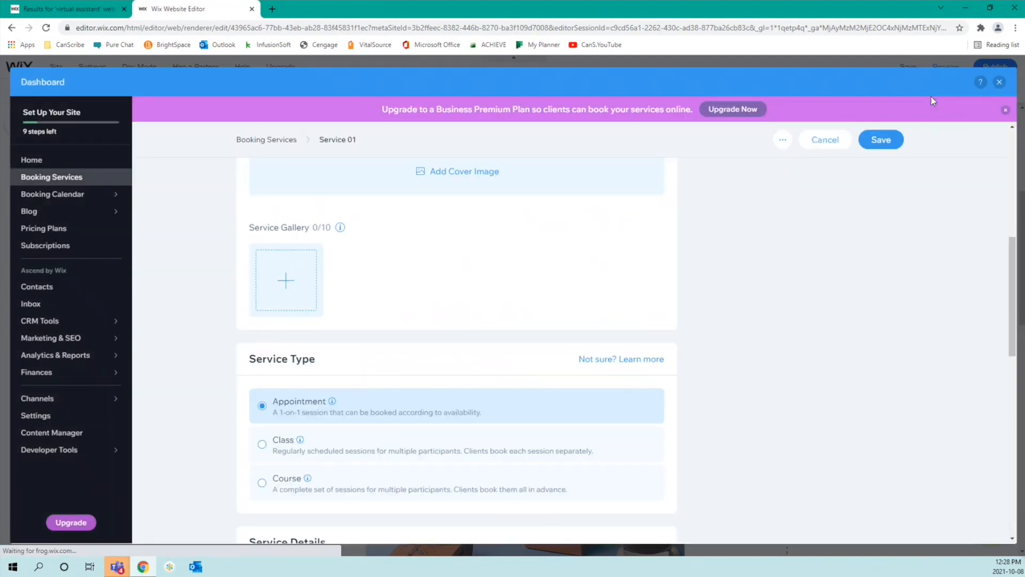
scroll(564, 395, "down", 3)
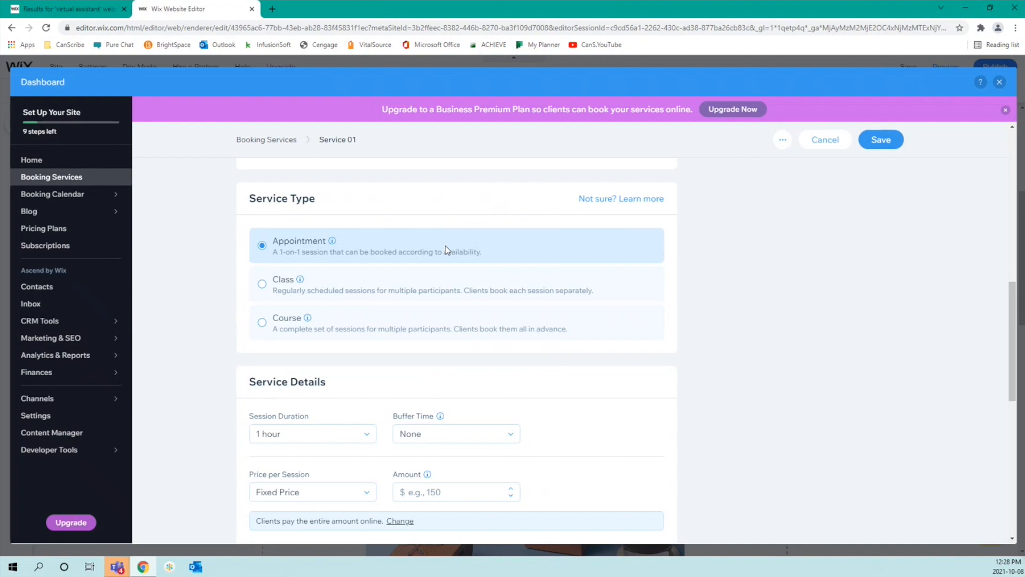
scroll(445, 245, "down", 3)
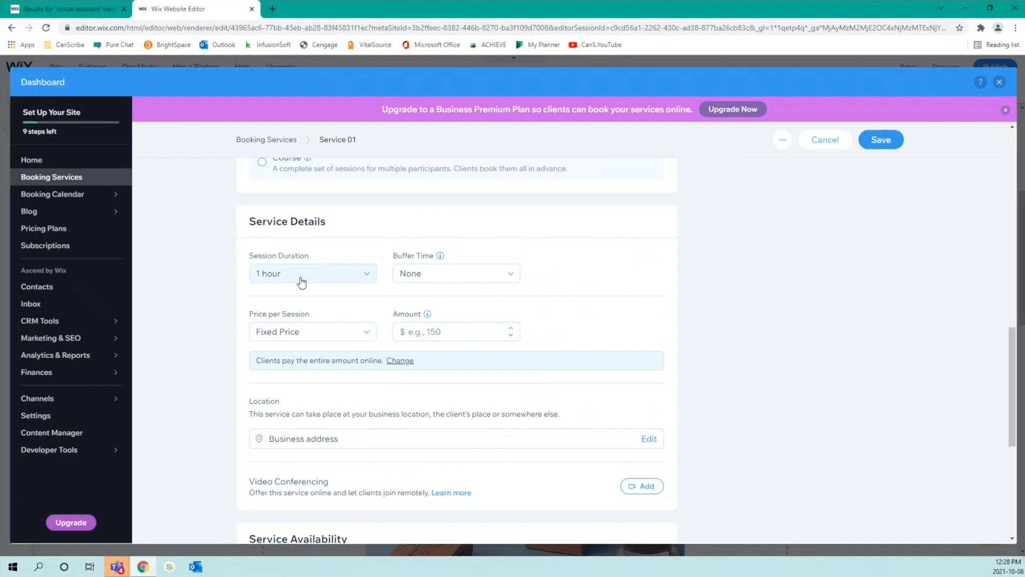
Step: Switch the session duration to Custom and add a 5 min buffer time
left_click(301, 282)
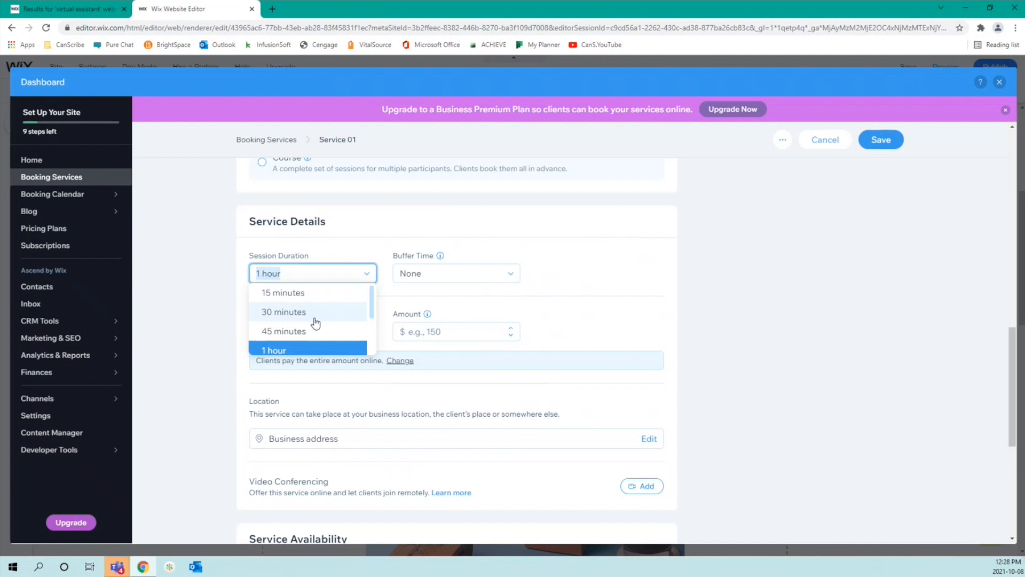
scroll(315, 322, "down", 1)
scroll(315, 323, "down", 1)
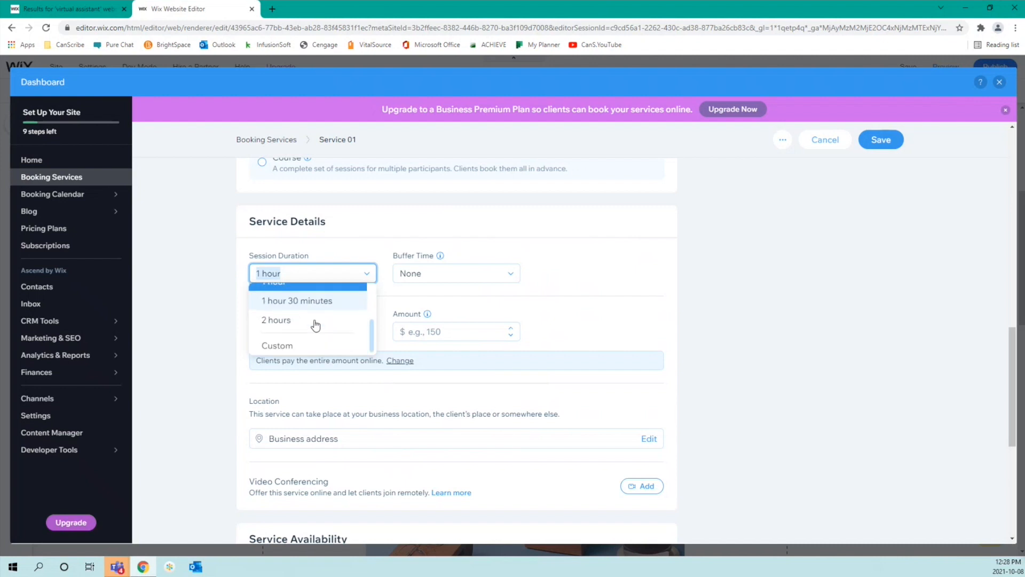
left_click(316, 346)
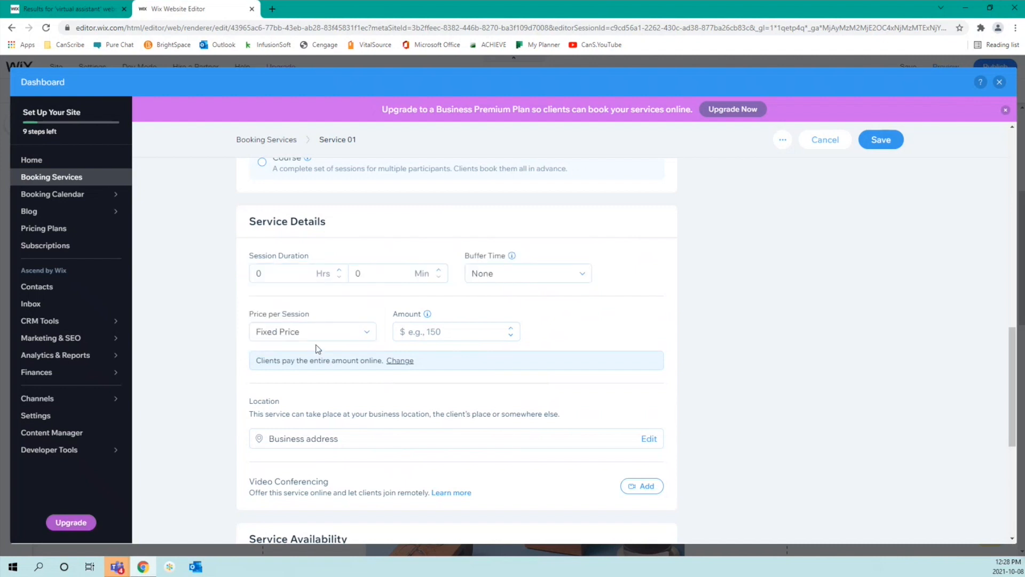
left_click(533, 276)
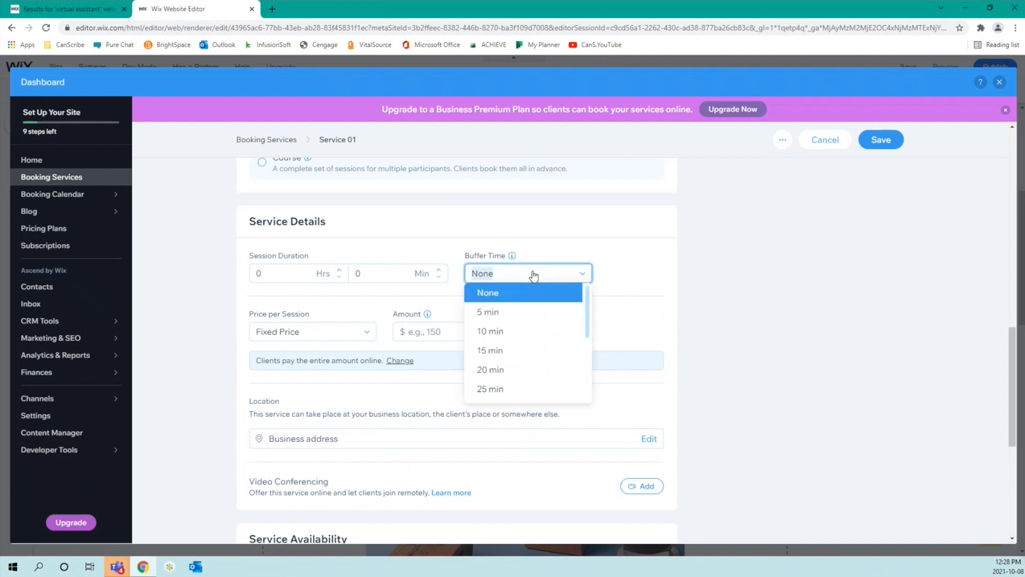
left_click(533, 274)
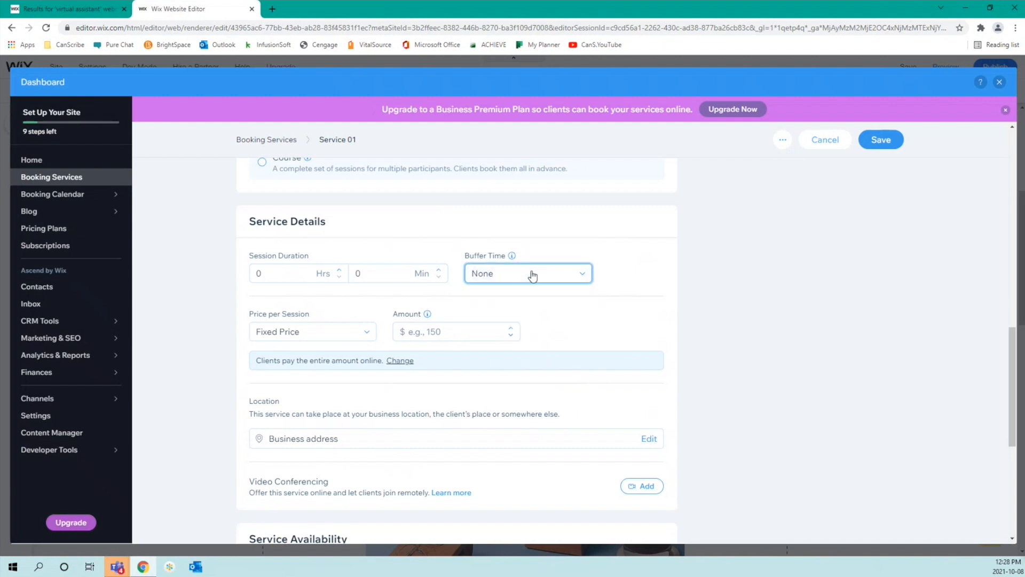
mouse_move(513, 259)
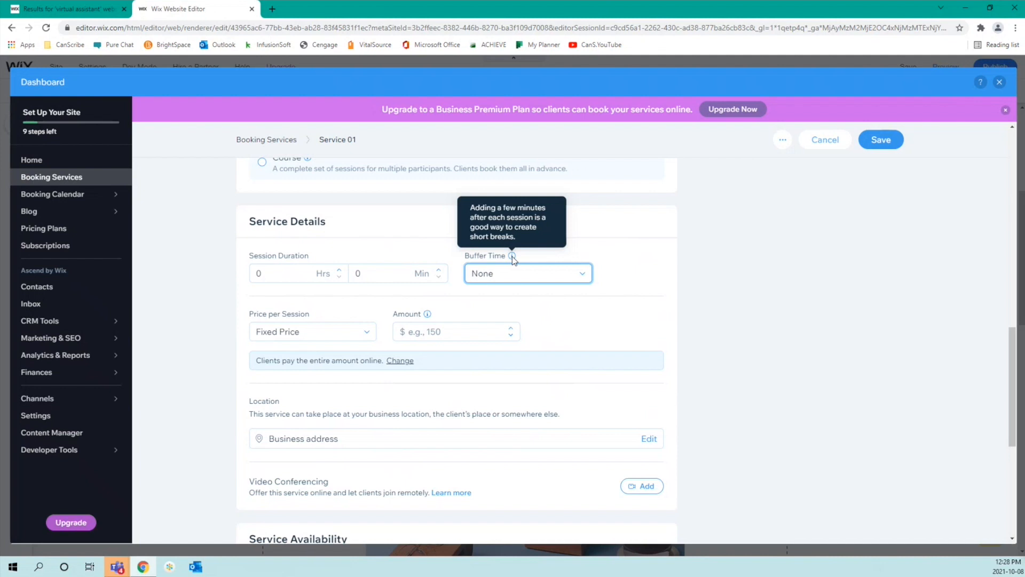
left_click(562, 272)
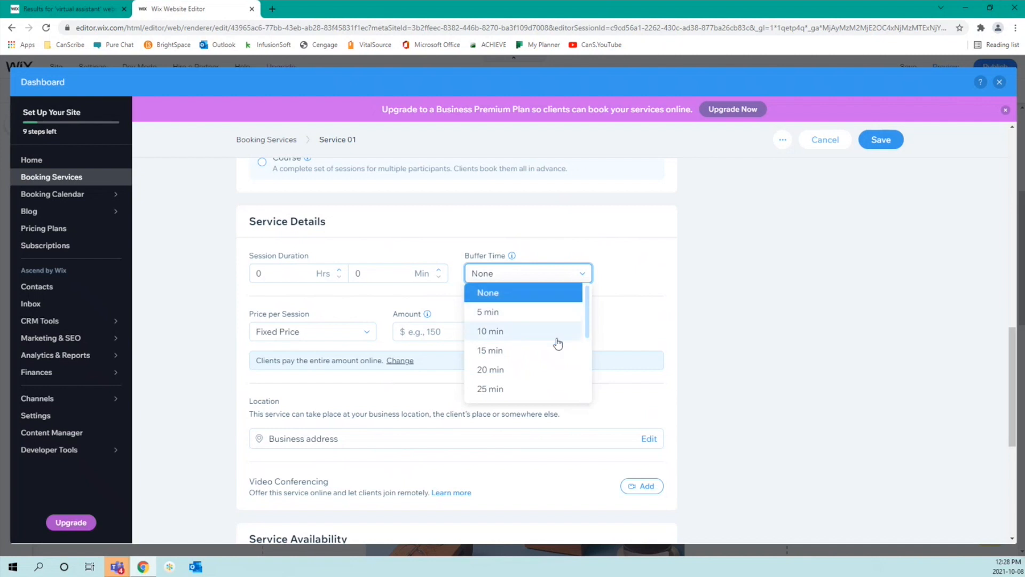
left_click(550, 313)
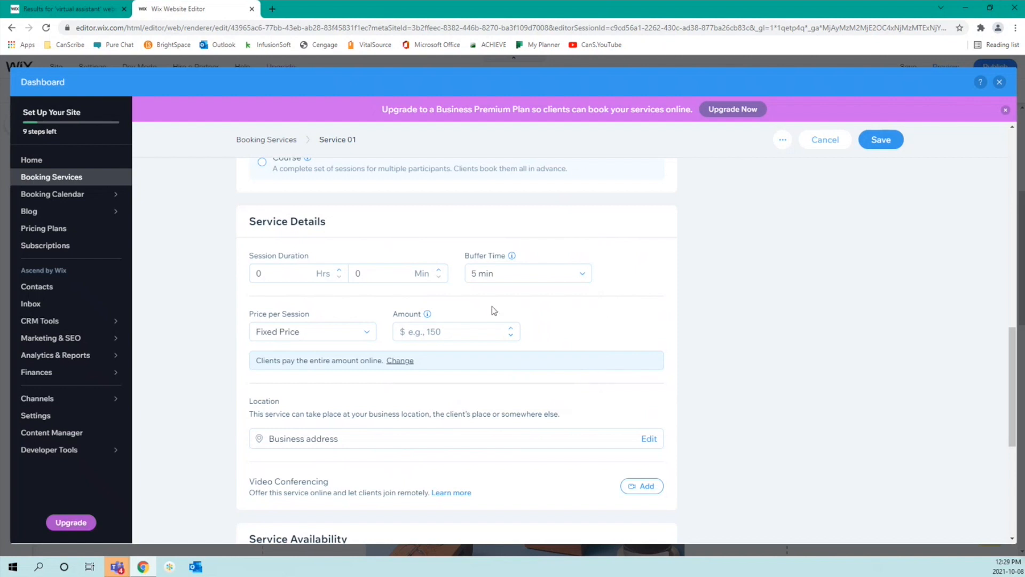
Step: Set the custom duration to 34 minutes and Price per Session to No Fee
left_click(401, 276)
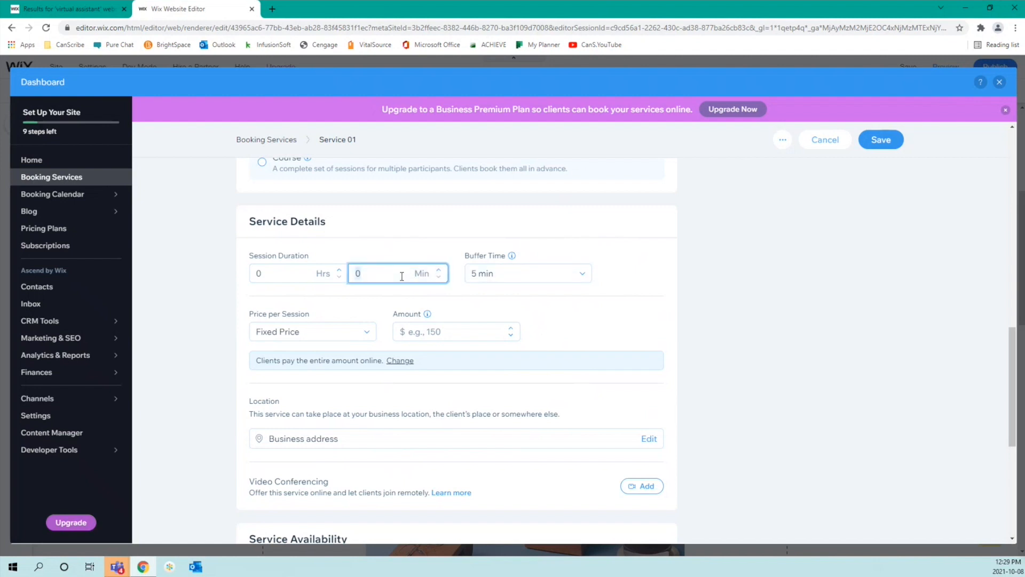
type("34")
left_click(333, 339)
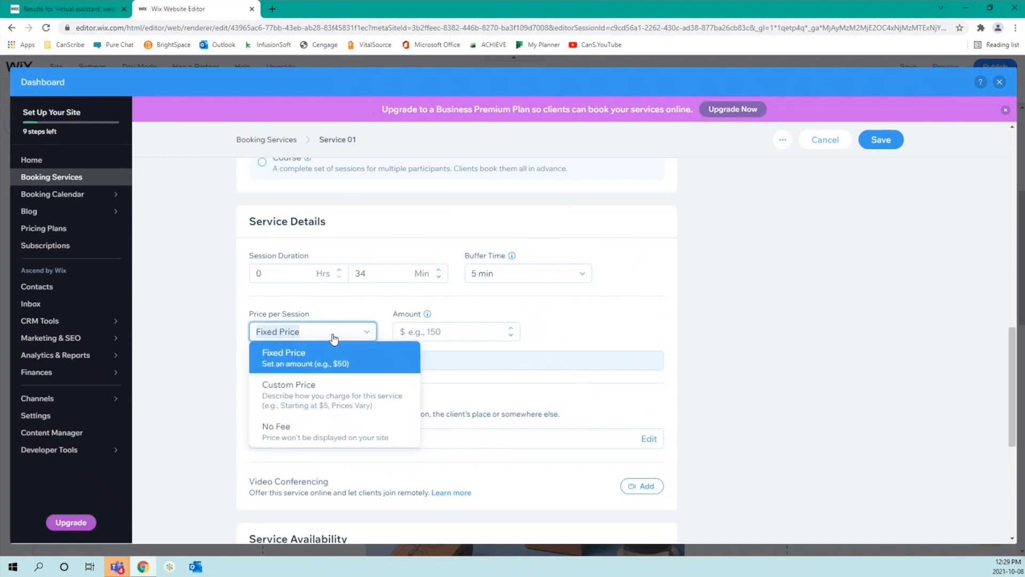
left_click(342, 430)
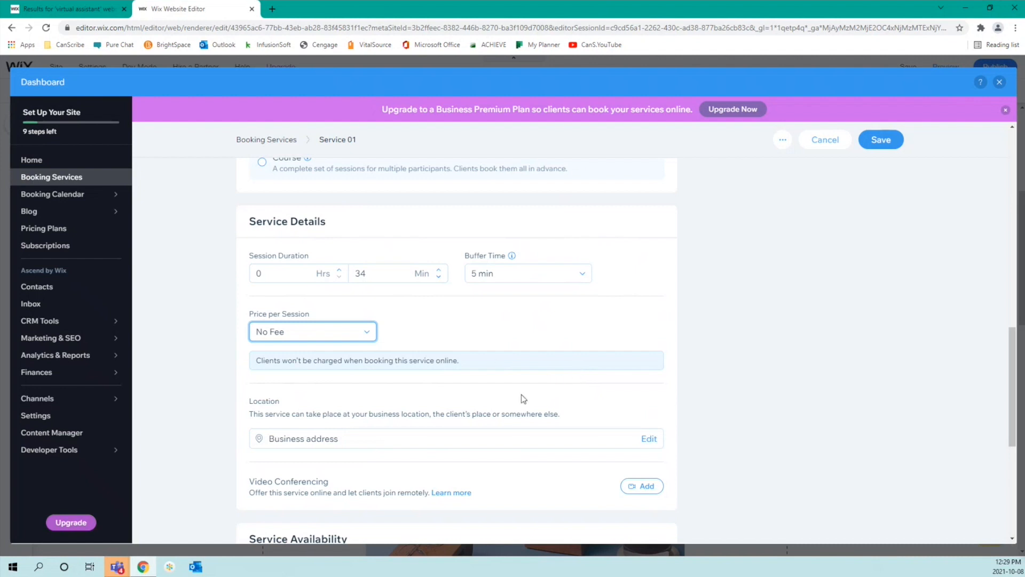
scroll(522, 398, "down", 4)
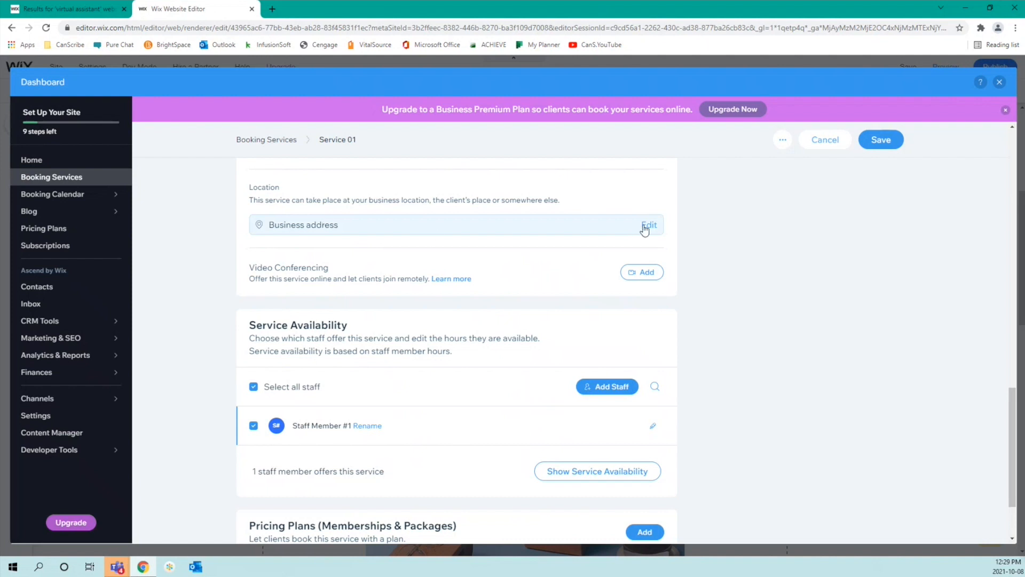
left_click(644, 229)
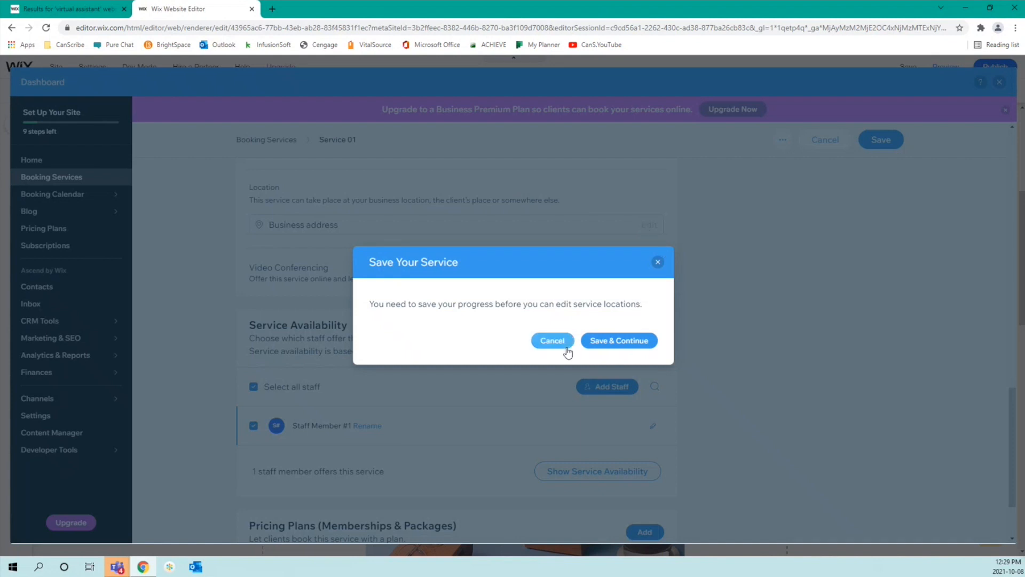
left_click(657, 263)
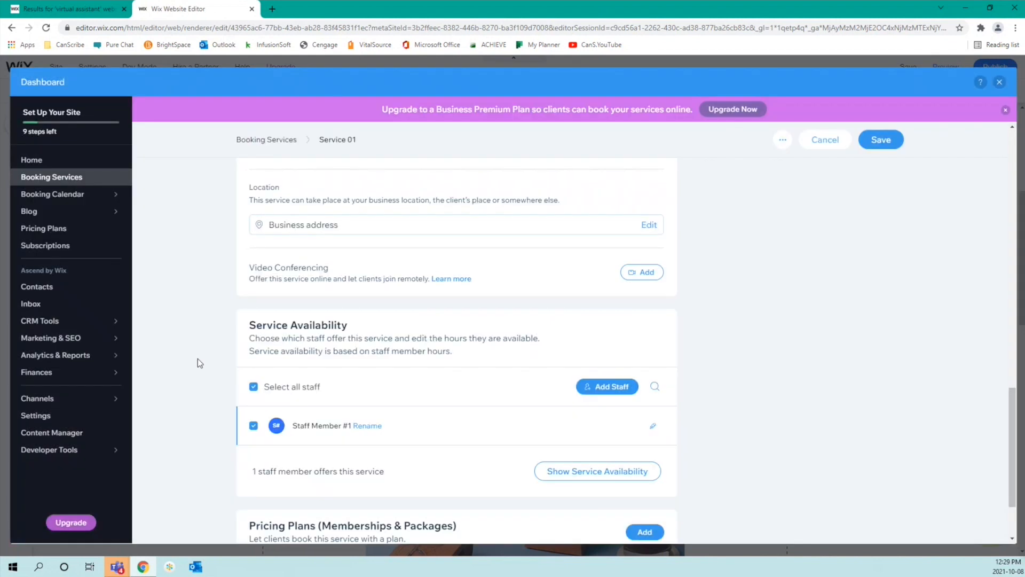
scroll(490, 302, "down", 1)
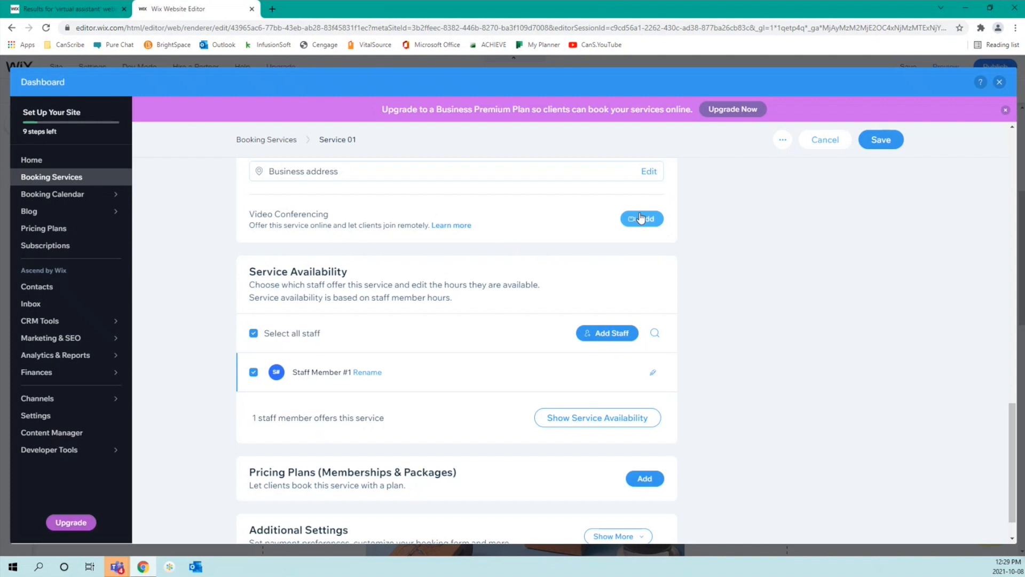
left_click(641, 218)
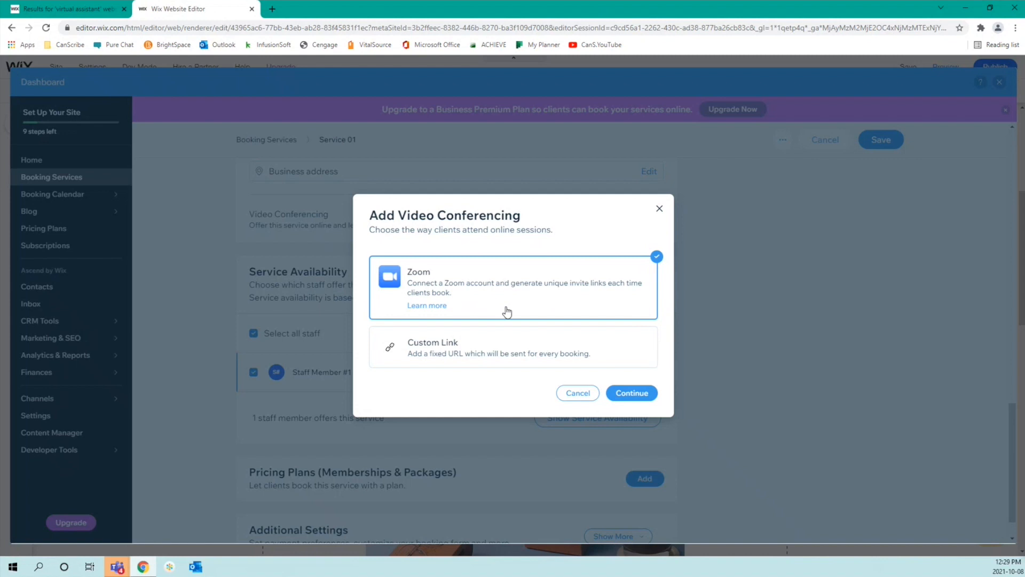
left_click(485, 351)
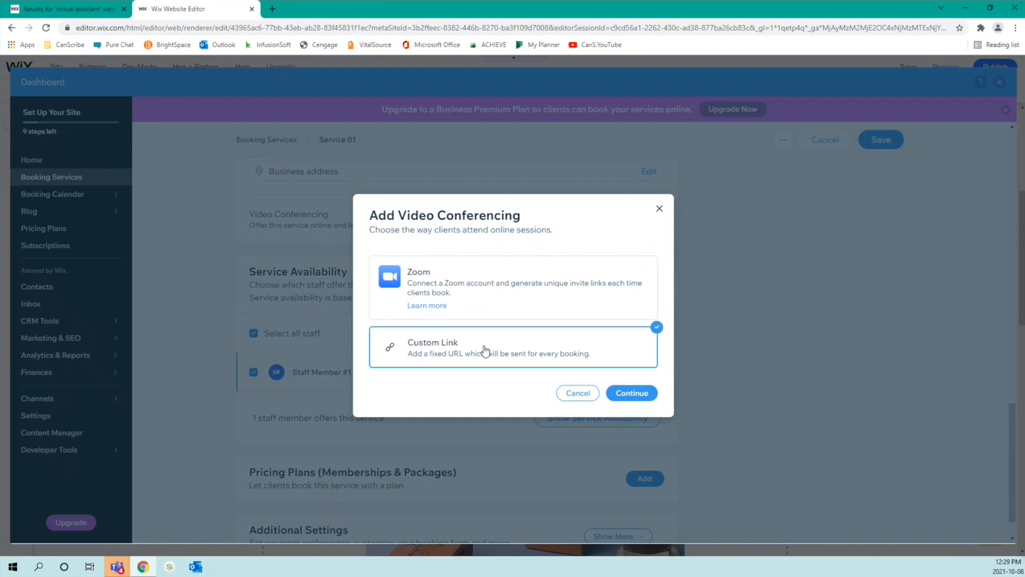
left_click(627, 393)
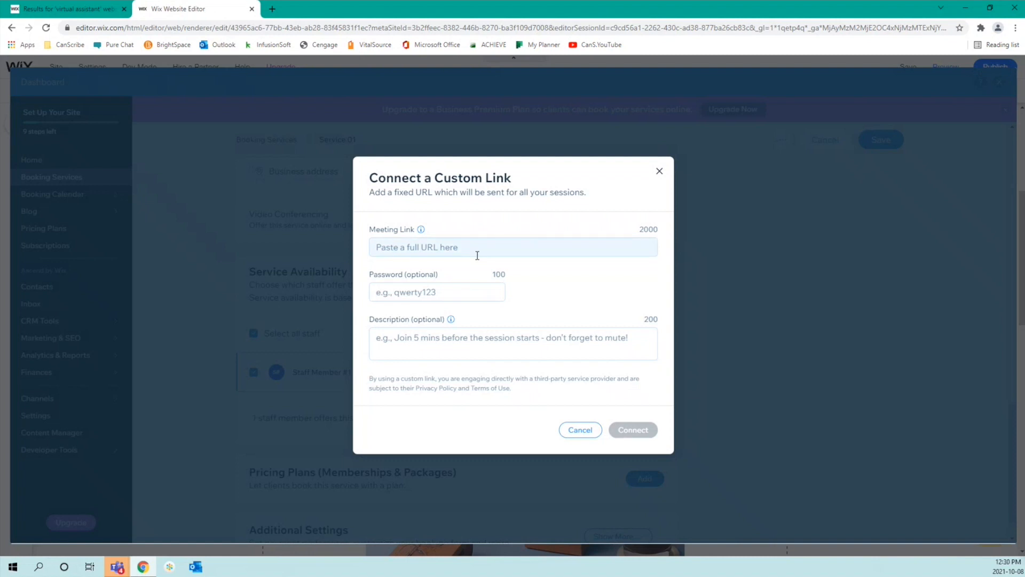
left_click(459, 293)
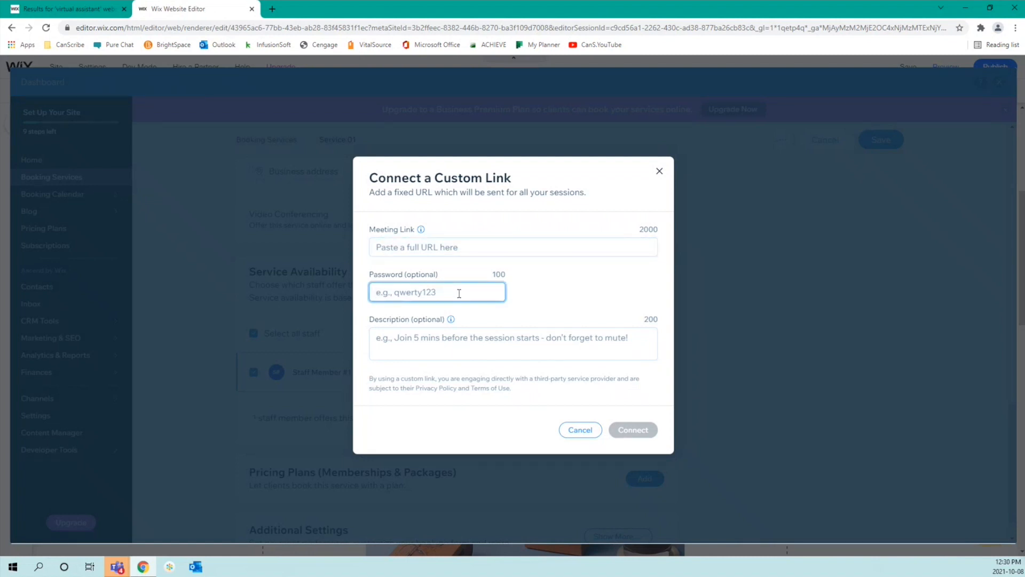
left_click(418, 352)
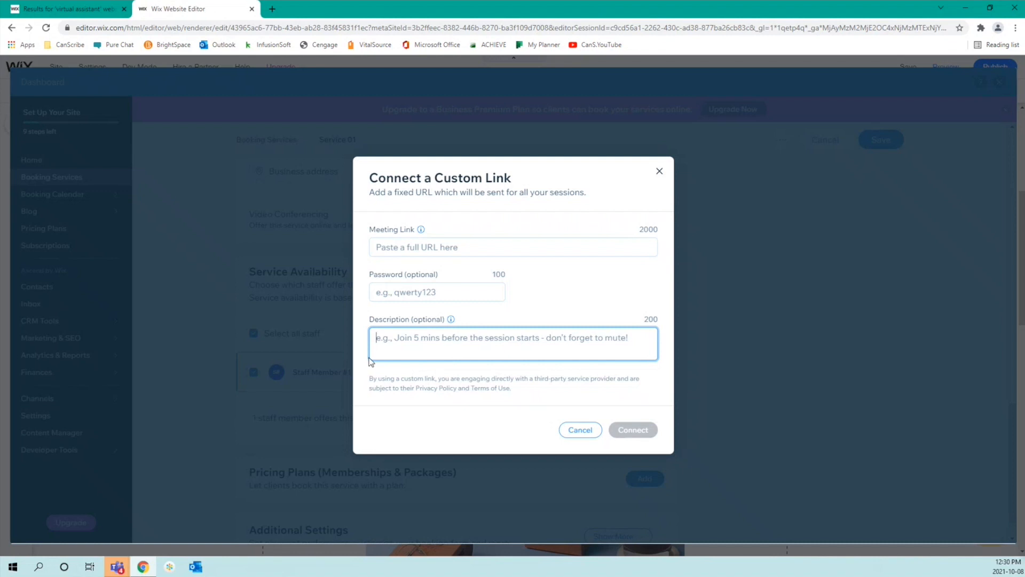
left_click(660, 171)
scroll(741, 395, "down", 1)
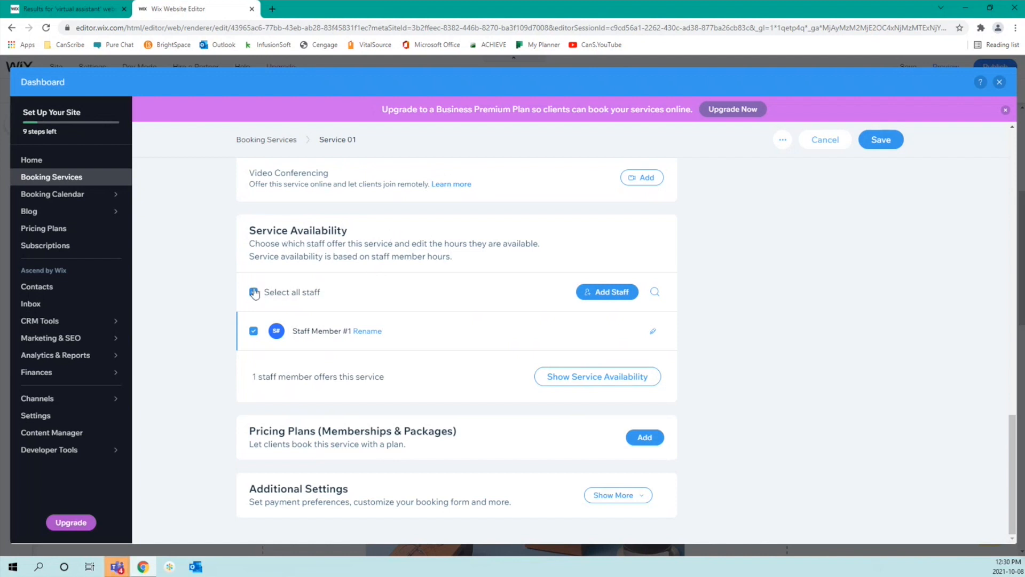
Step: Rename Staff Member #1 to the assigned provider's full name and save
left_click(364, 333)
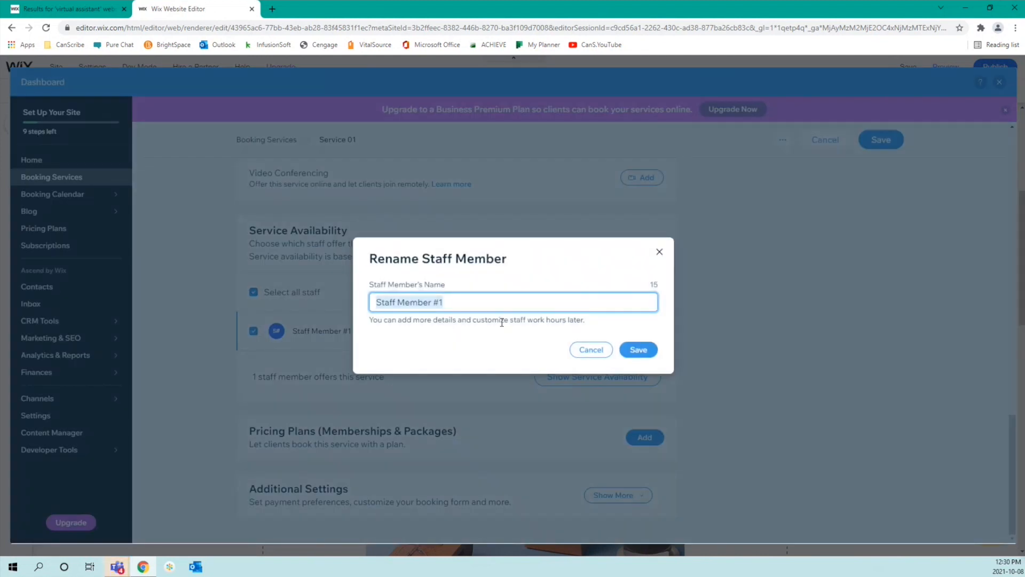
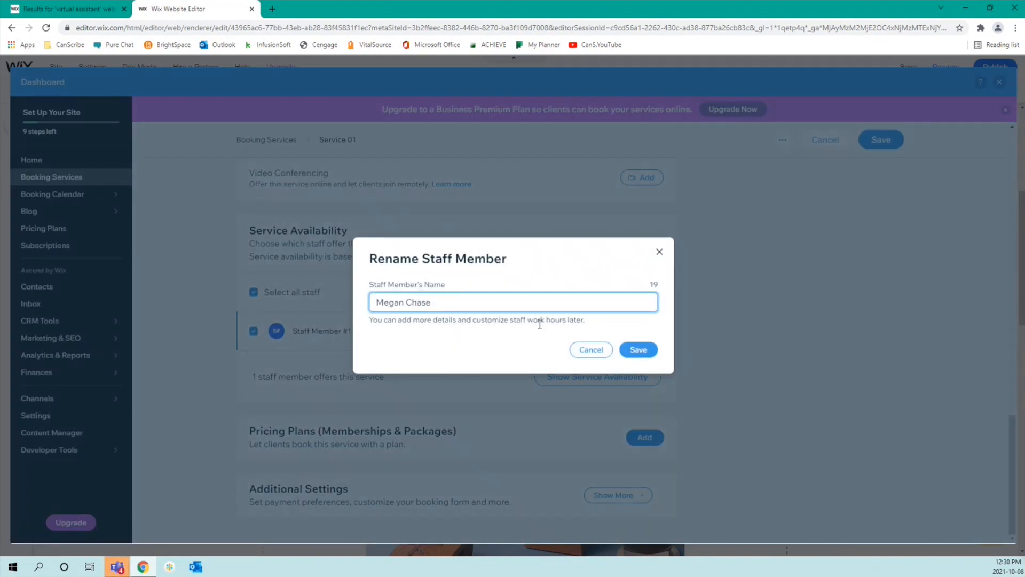
left_click(638, 350)
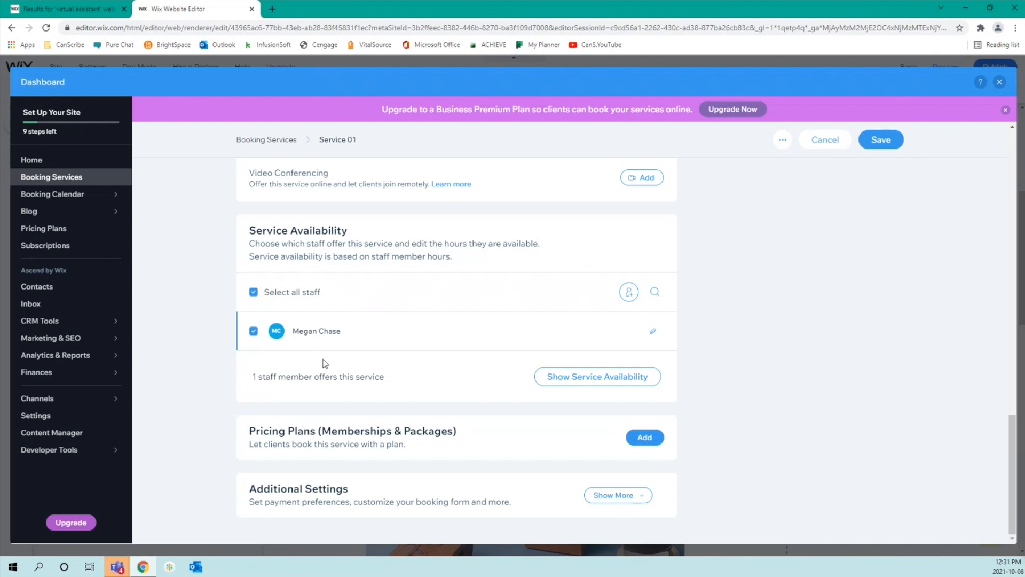
Step: Set Service 01's online booking preference to 'Manually approve or decline booking requests'
left_click(614, 497)
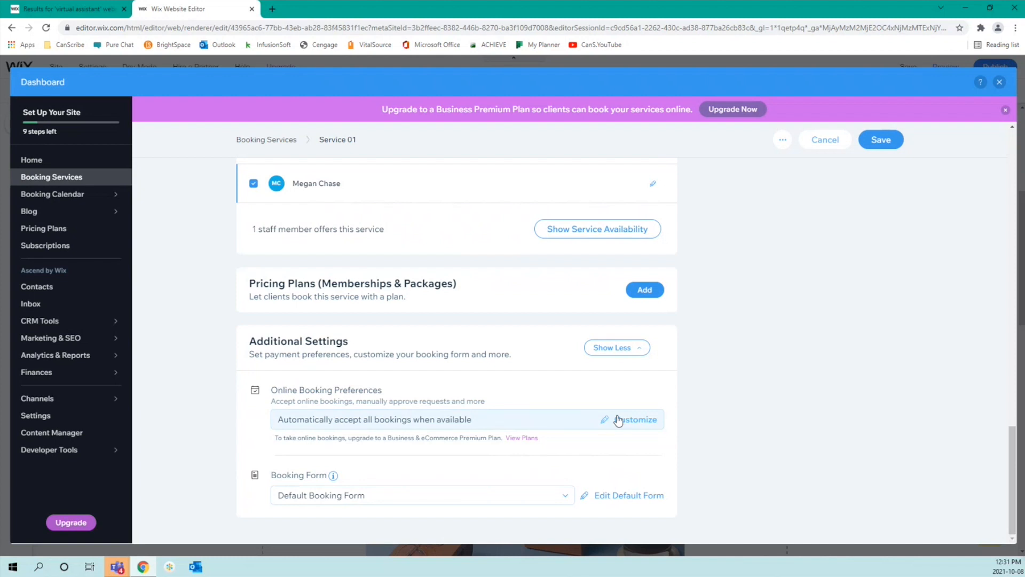
left_click(618, 420)
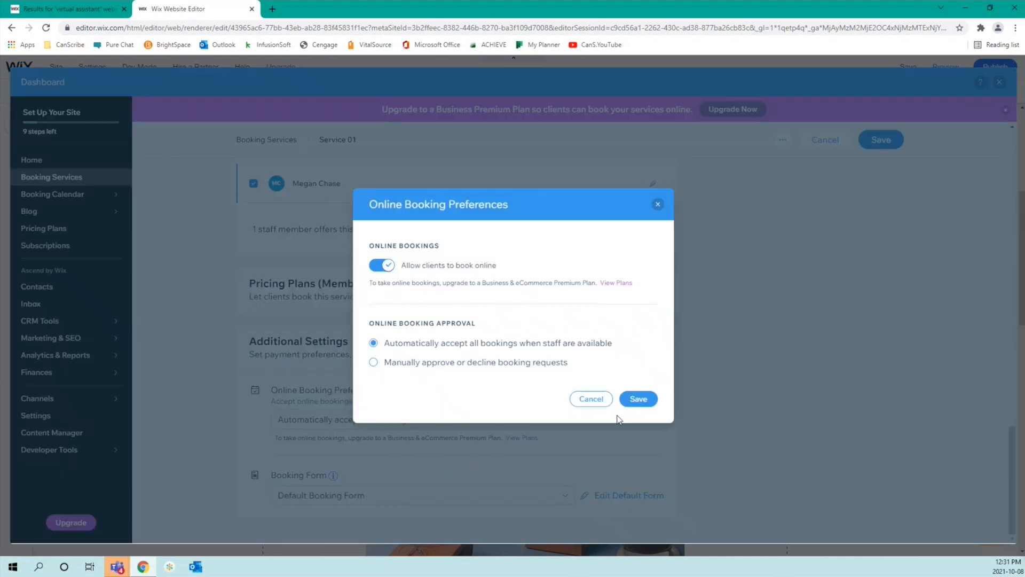
left_click(515, 363)
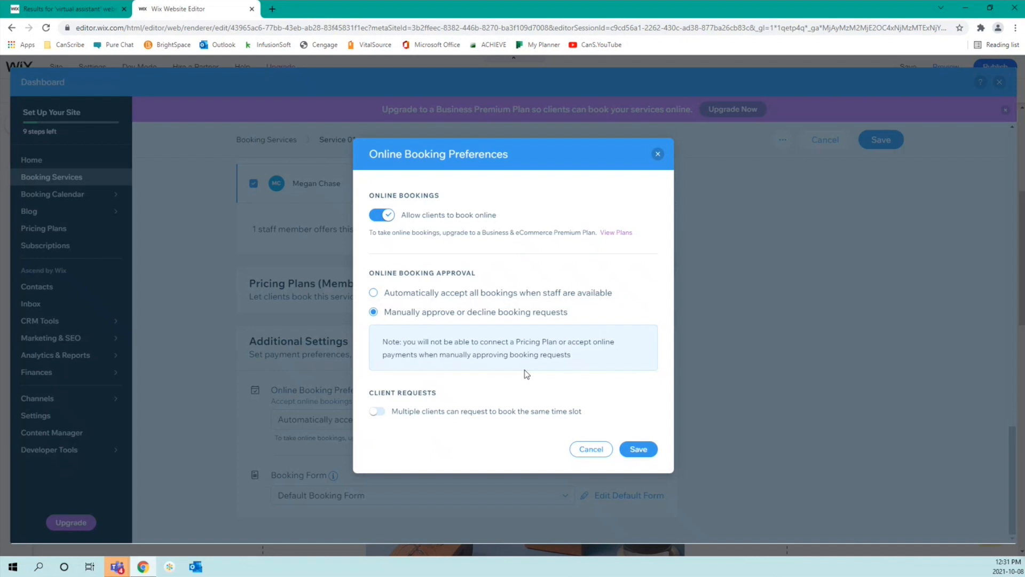
left_click(639, 449)
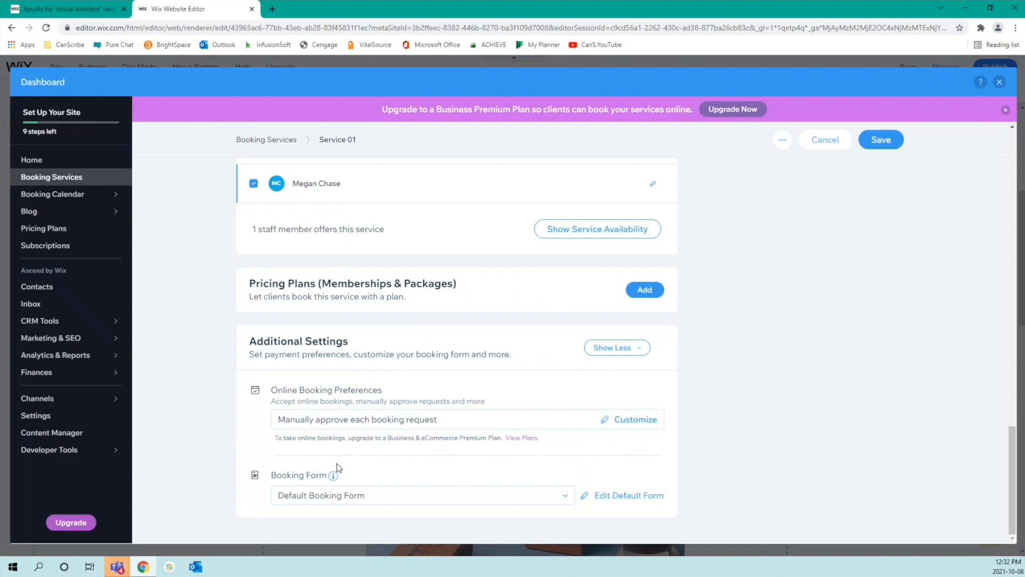
mouse_move(337, 479)
Step: Try creating a custom booking form, cancelling the save-first prompt that appears
left_click(566, 496)
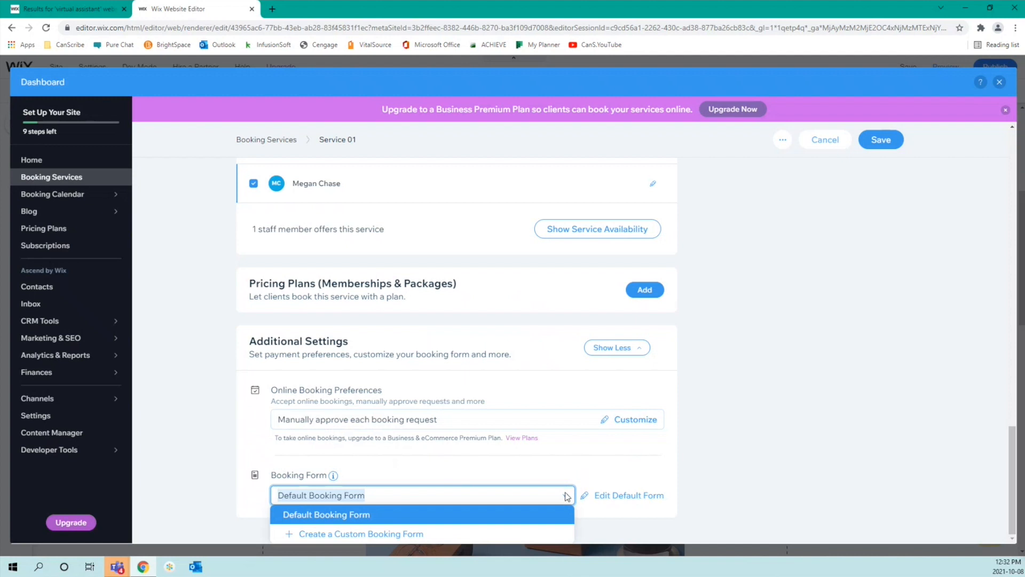
left_click(442, 533)
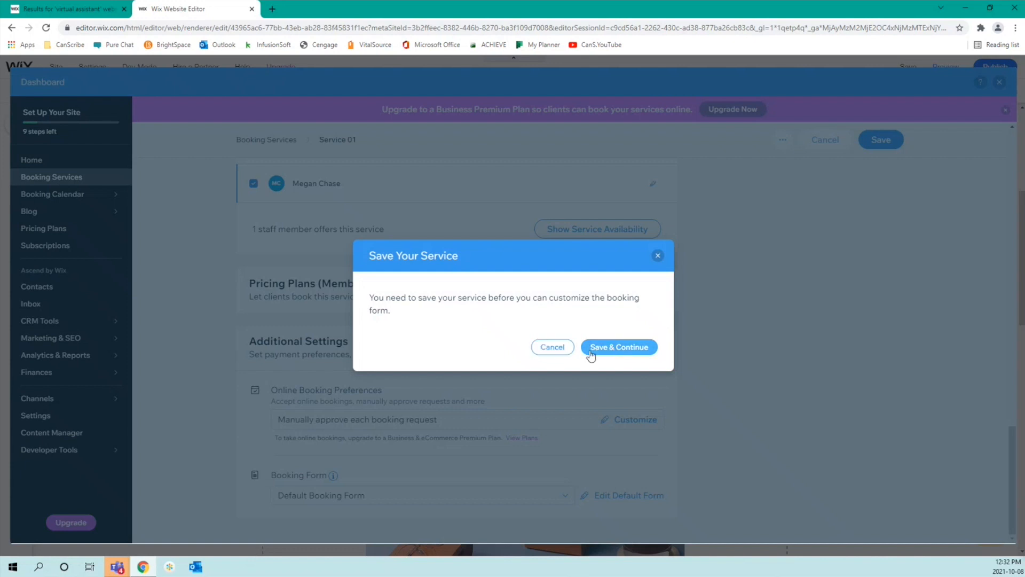
left_click(554, 350)
left_click(622, 496)
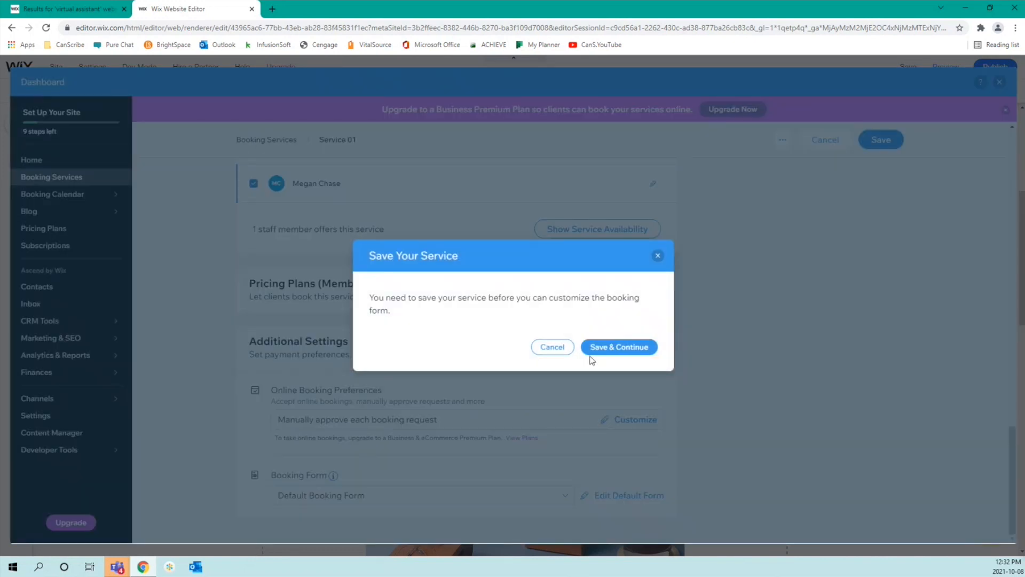
left_click(552, 347)
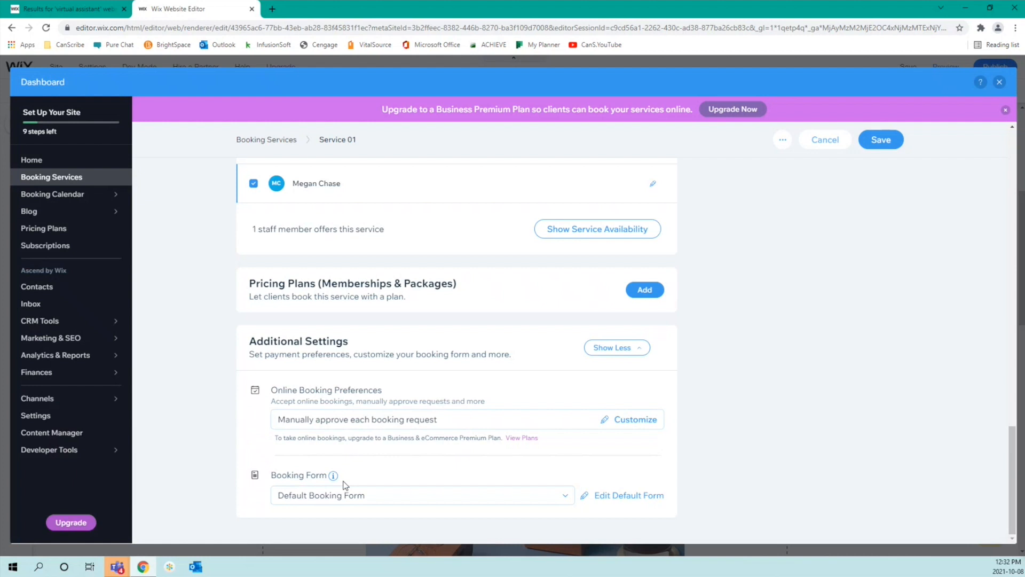
mouse_move(334, 478)
Step: Save Service 01, dismiss the upgrade offer, and bring up the service row's actions
left_click(888, 146)
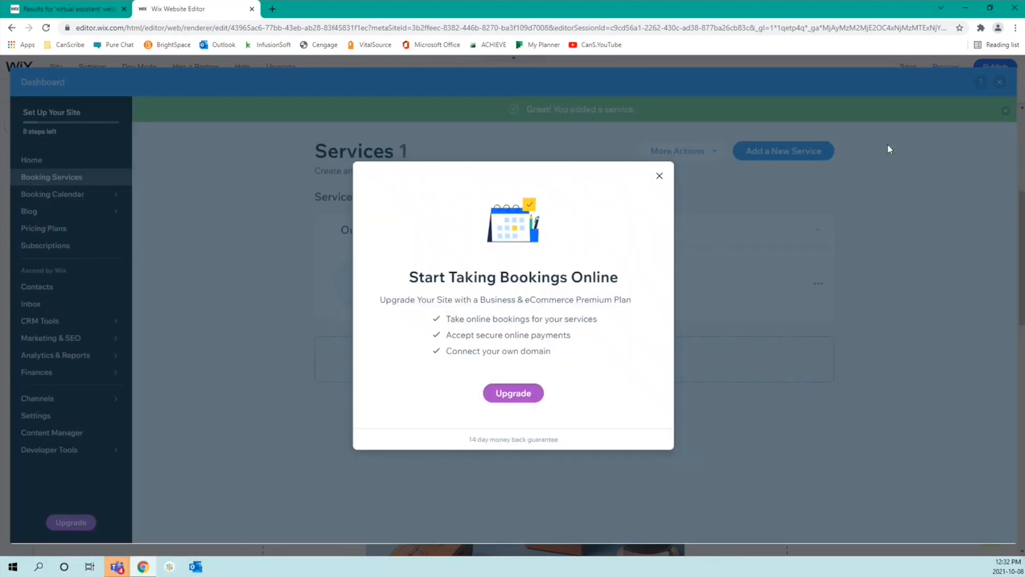
left_click(661, 179)
left_click(818, 398)
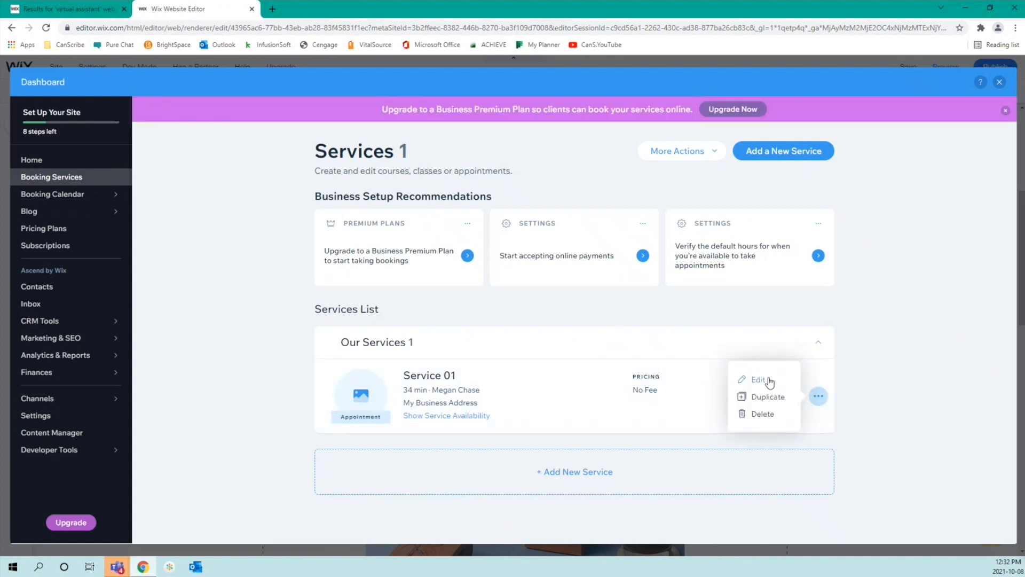
Step: Edit Service 01 again and open Edit Default Form under Additional Settings
left_click(769, 380)
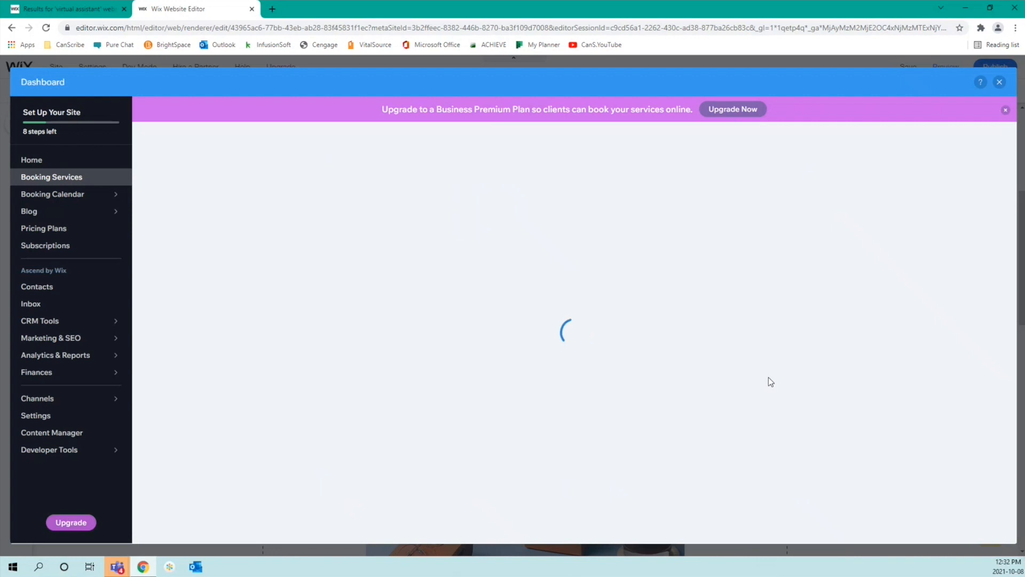
scroll(768, 377, "down", 15)
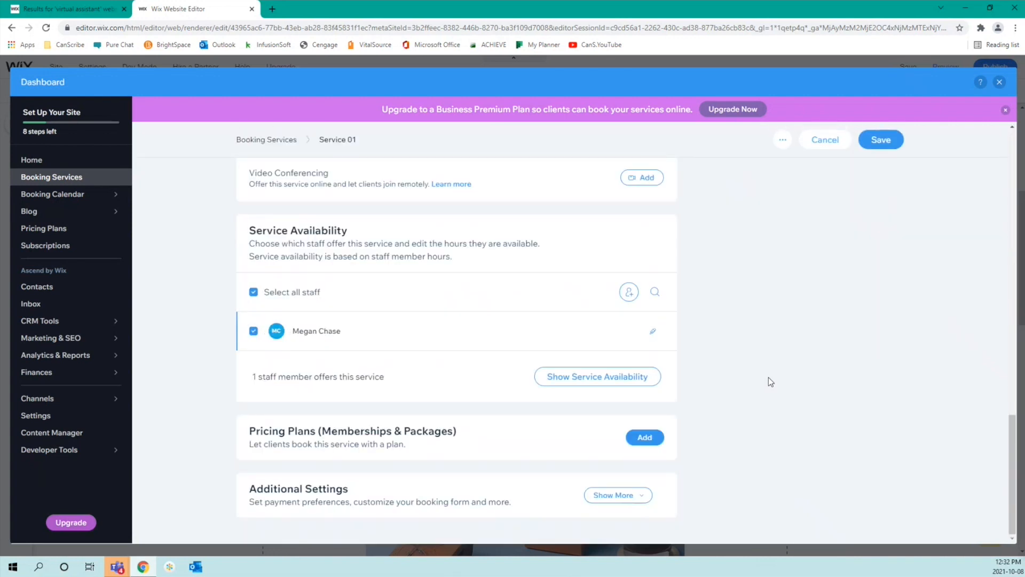
left_click(617, 495)
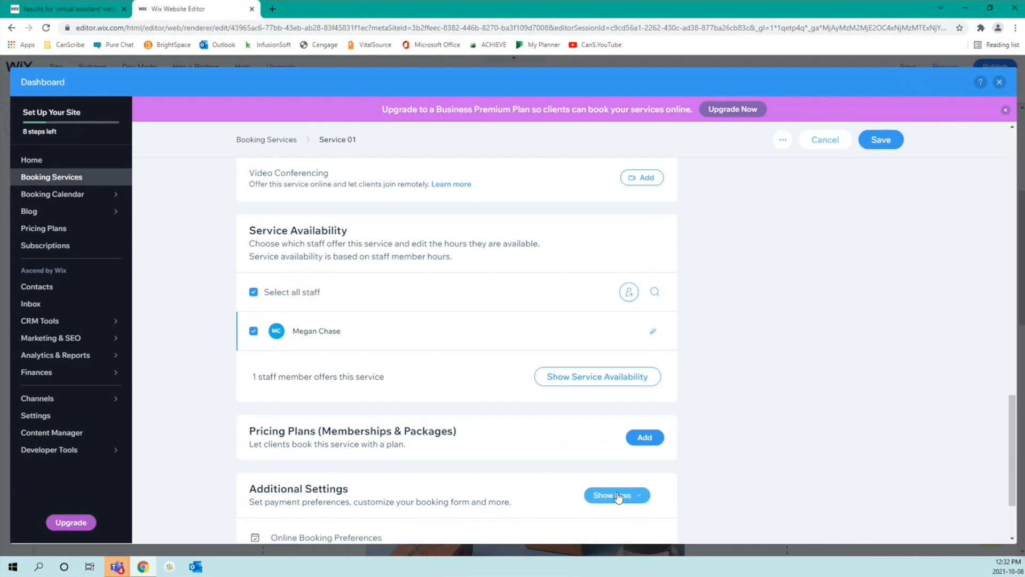
scroll(540, 448, "down", 3)
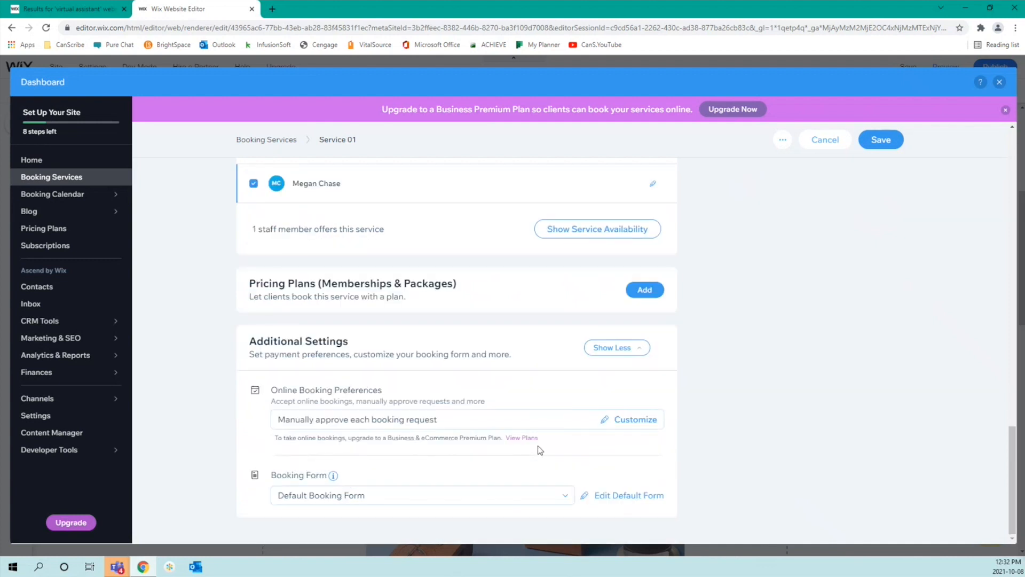
left_click(599, 496)
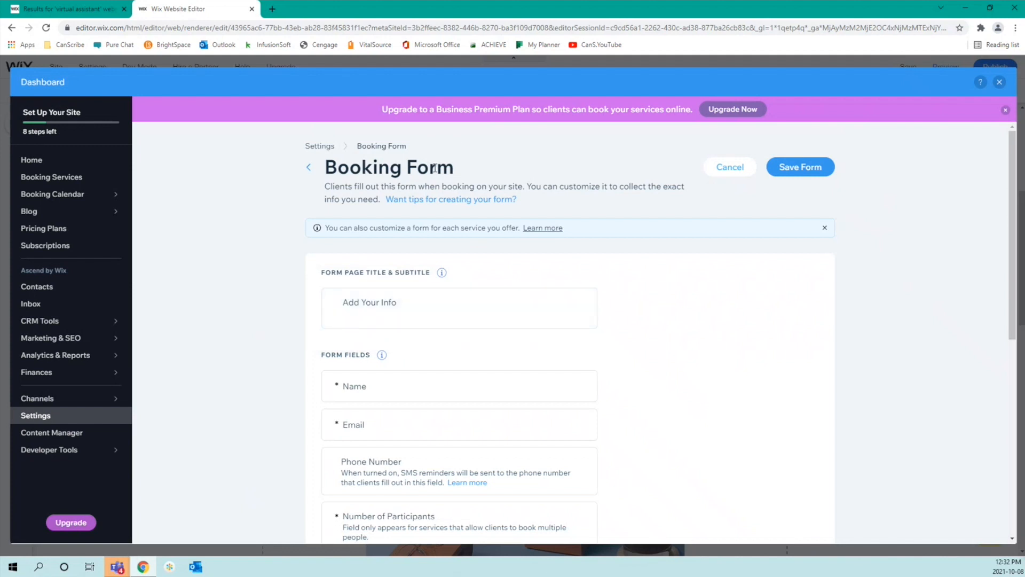
Step: Change the booking form's page title to 'Discovery Call'
left_click(435, 306)
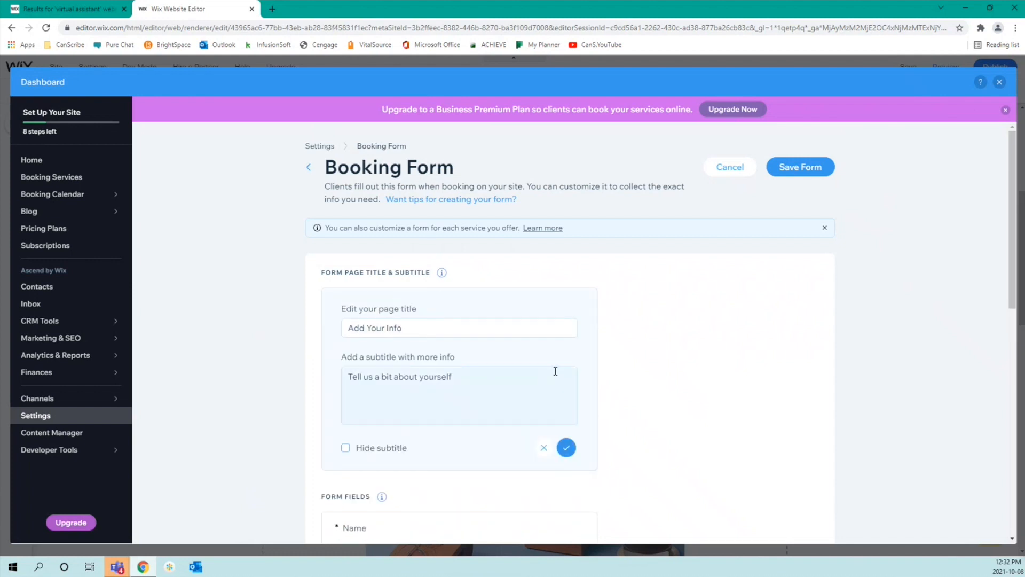
scroll(555, 374, "down", 4)
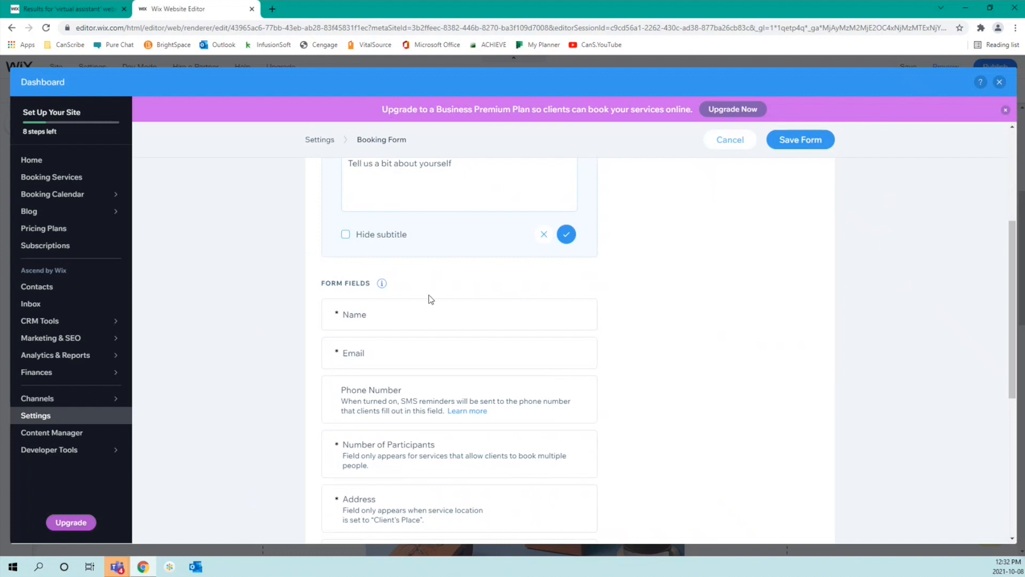
scroll(436, 324, "up", 4)
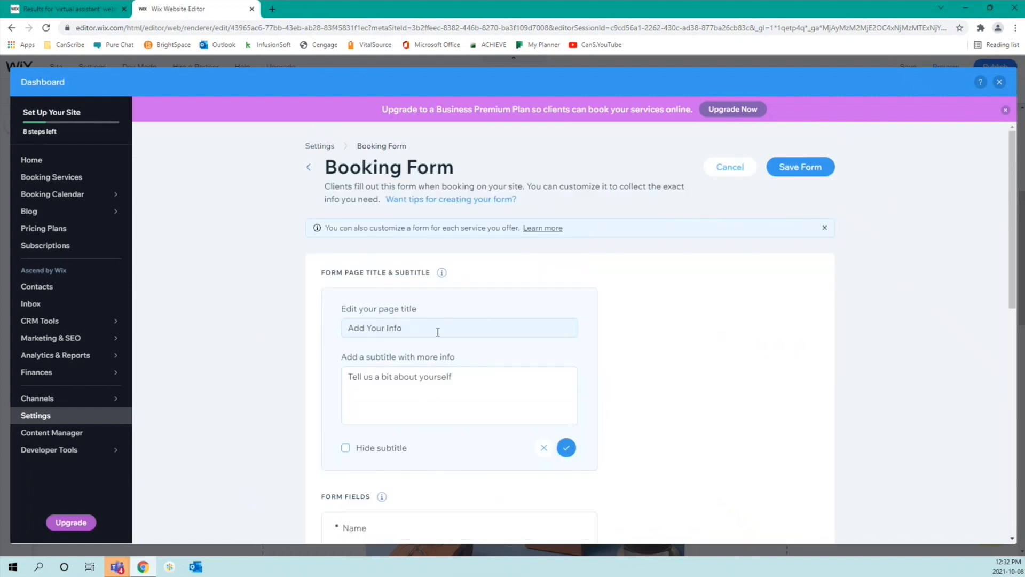
left_click_drag(409, 329, 392, 329)
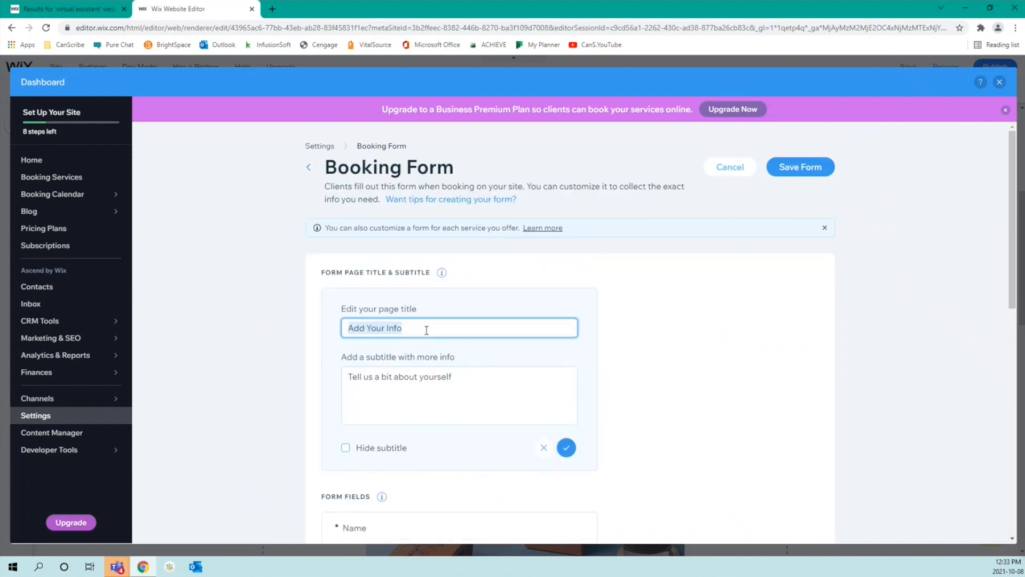
type("Dis")
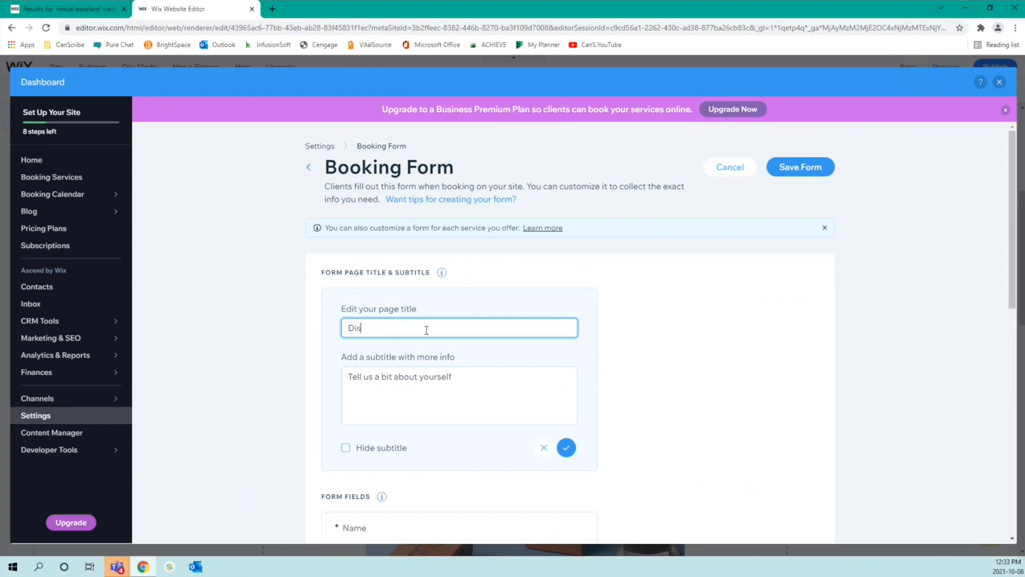
type("covery Call")
Step: Set the form subtitle to 'Tell me about you and your business!' and confirm
left_click(509, 384)
left_click_drag(490, 377, 366, 389)
type("me ")
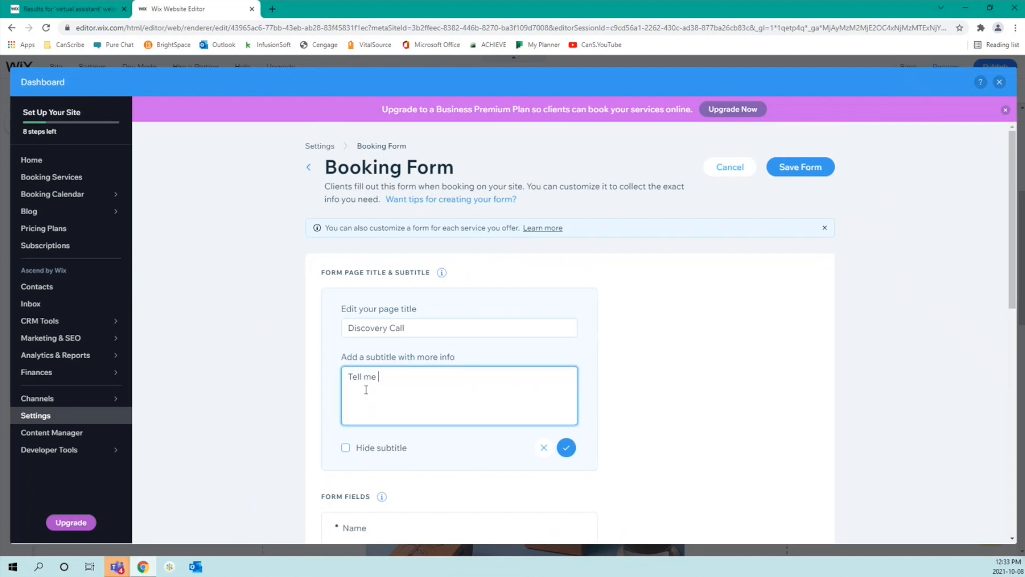
type("about your business")
key("BackSpace")
key("BackSpace")
key("BackSpace")
key("BackSpace")
key("BackSpace")
key("BackSpace")
key("BackSpace")
key("BackSpace")
key("BackSpace")
key("BackSpace")
type("and your business!")
scroll(389, 393, "down", 2)
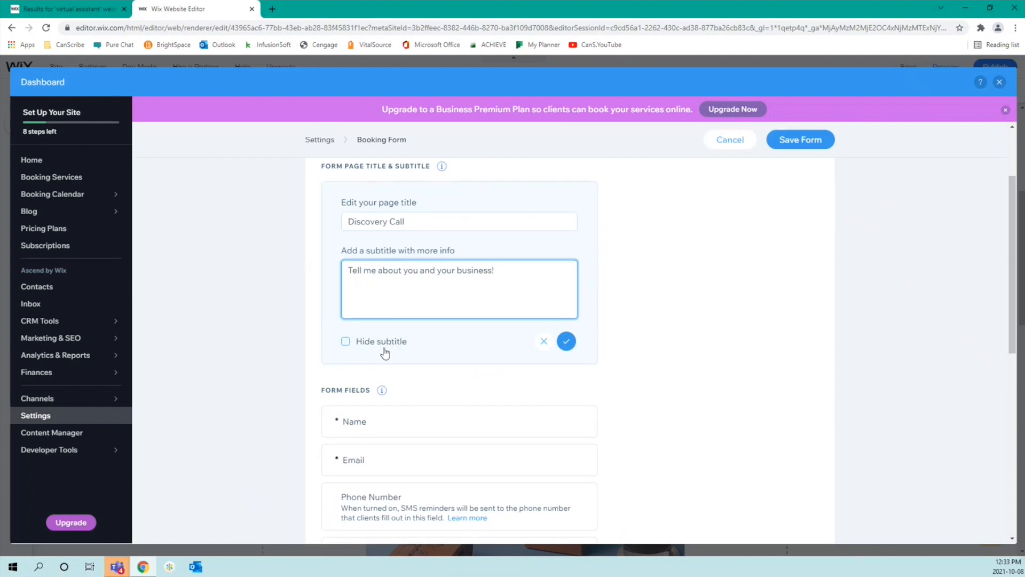
left_click(566, 341)
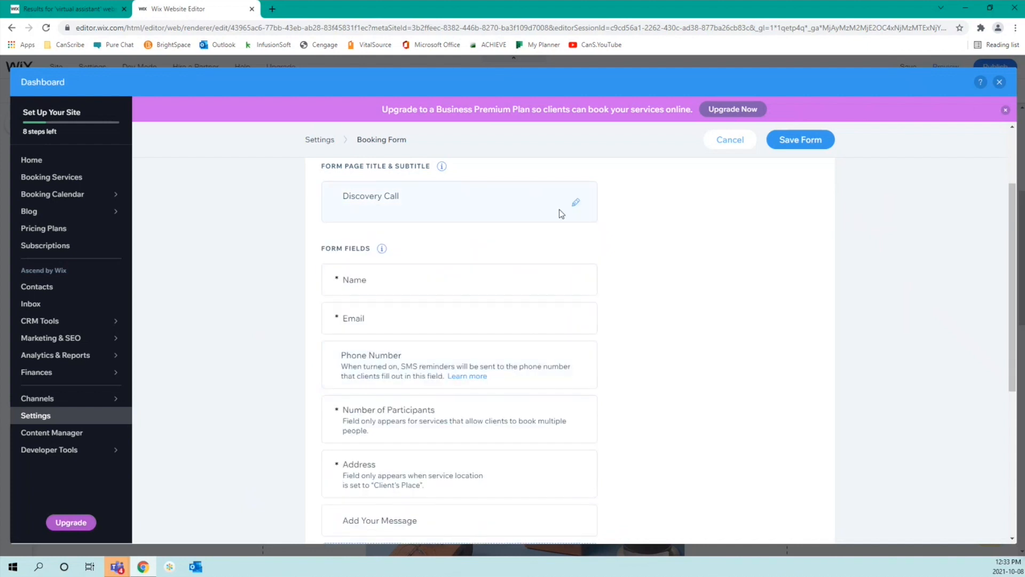
scroll(465, 283, "down", 1)
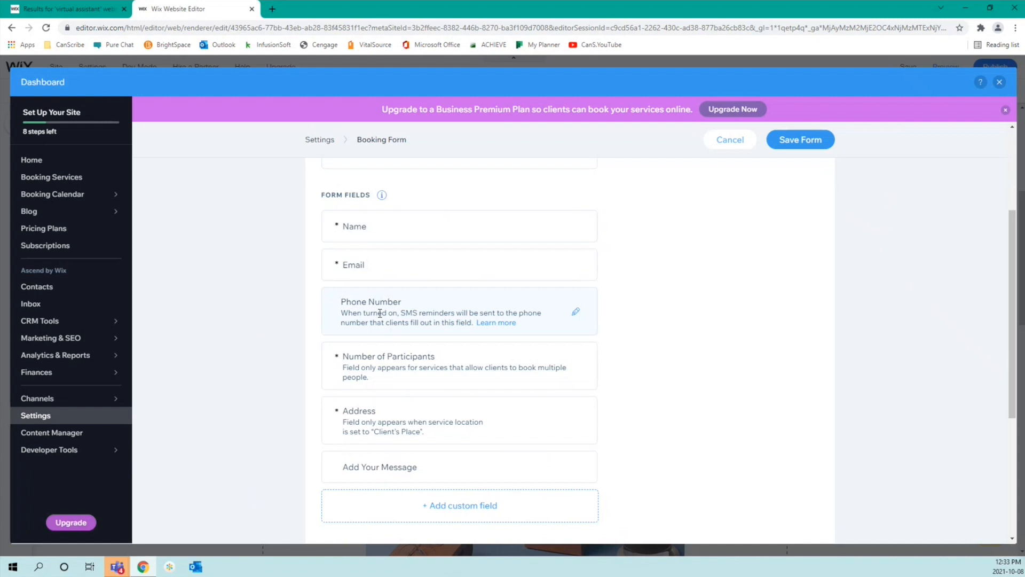
scroll(380, 313, "down", 2)
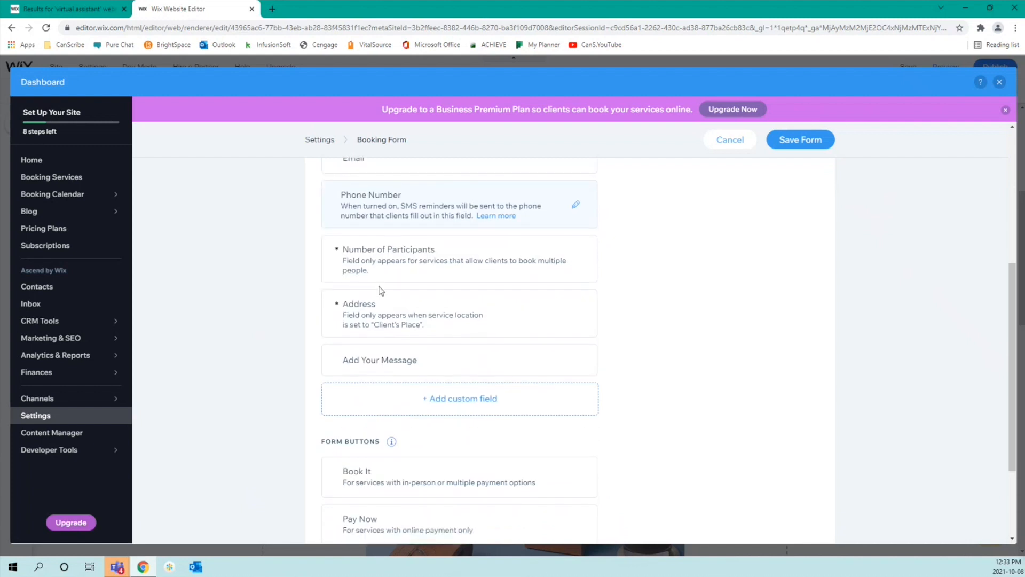
left_click(575, 258)
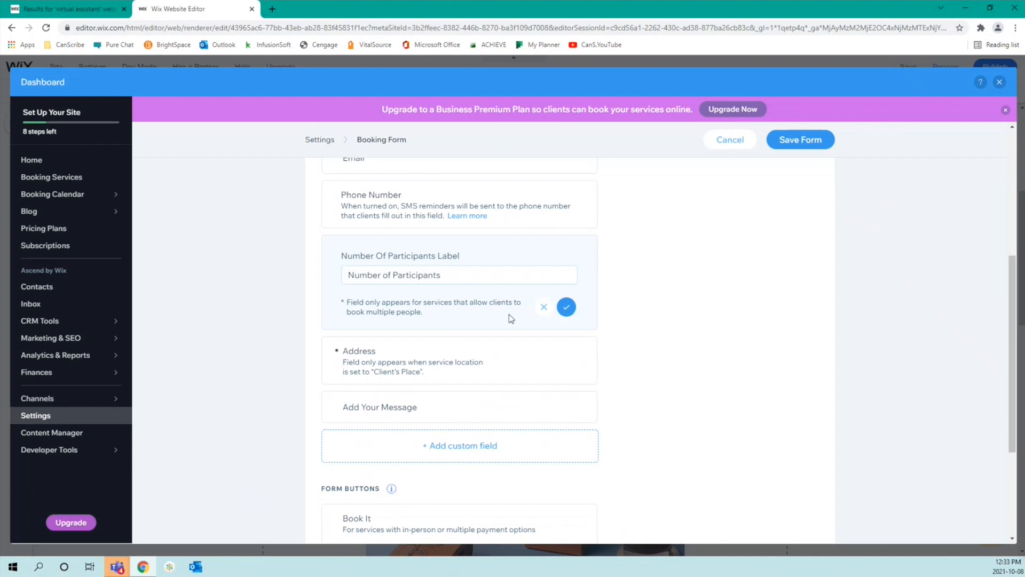
left_click(542, 308)
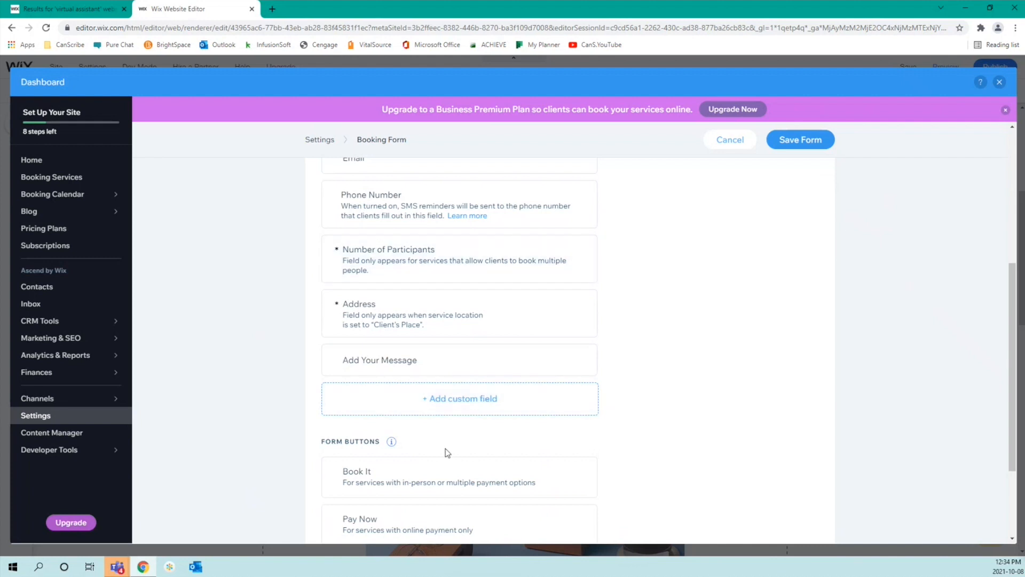
scroll(446, 451, "down", 1)
scroll(446, 449, "down", 1)
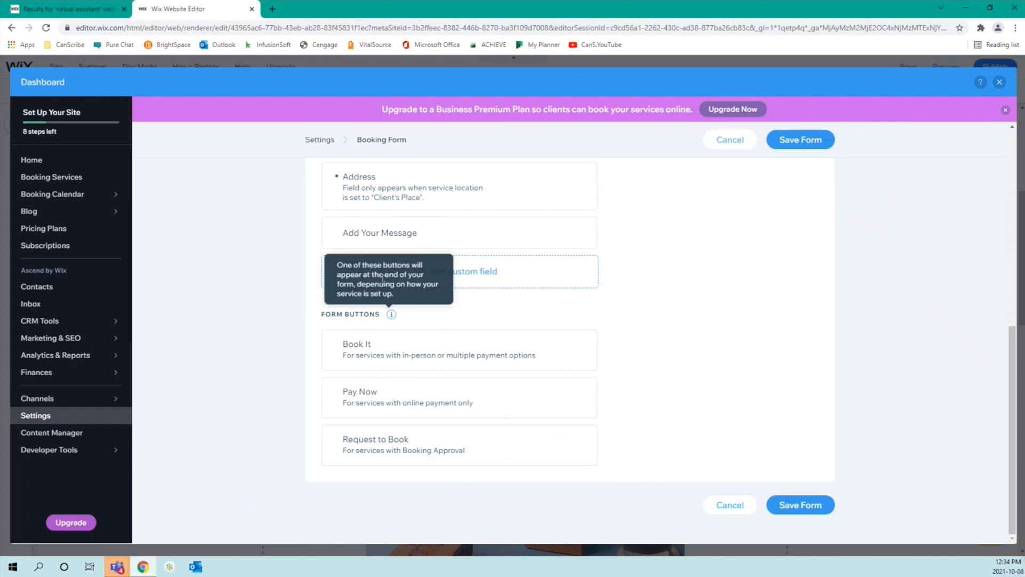
left_click(457, 451)
scroll(601, 448, "down", 1)
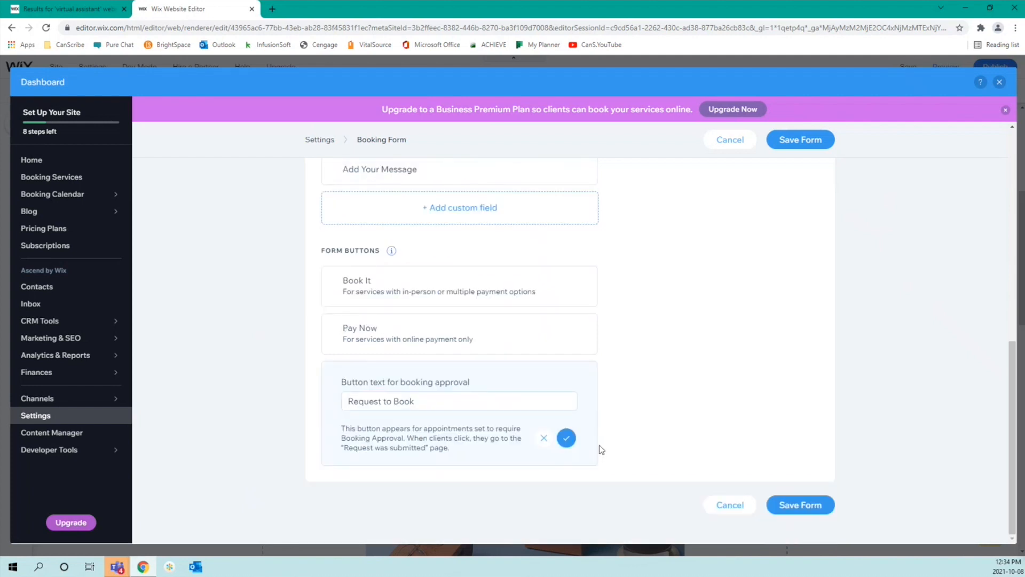
left_click(566, 439)
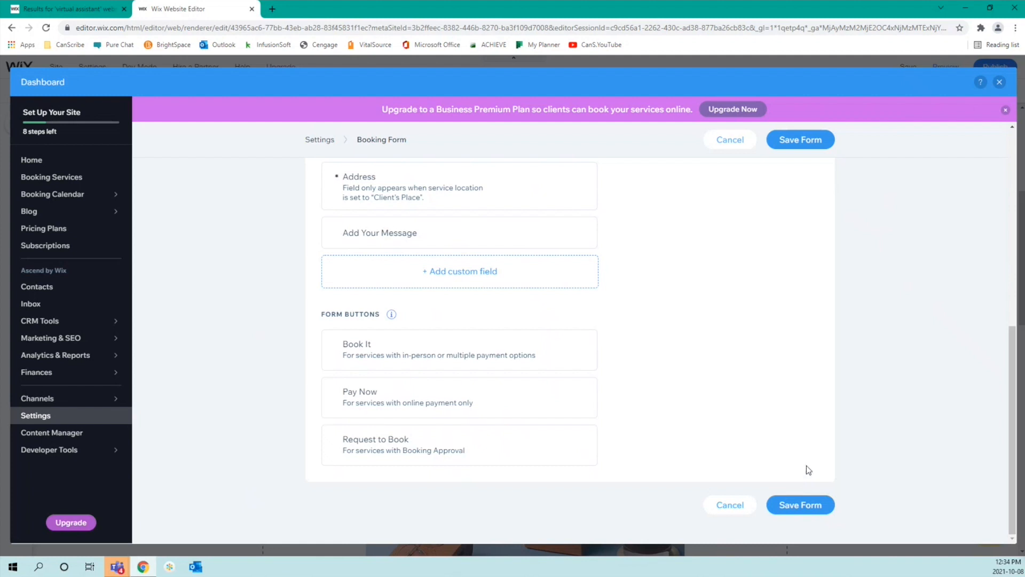
Step: Save the booking form, keep the Our Services category, and save Service 01
left_click(789, 506)
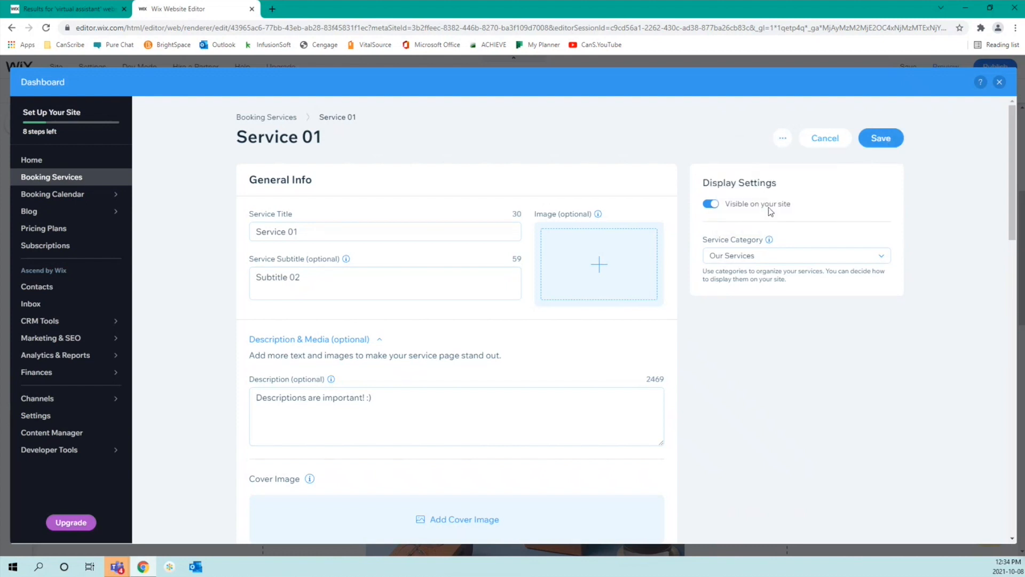
left_click(798, 258)
left_click(788, 274)
left_click(896, 142)
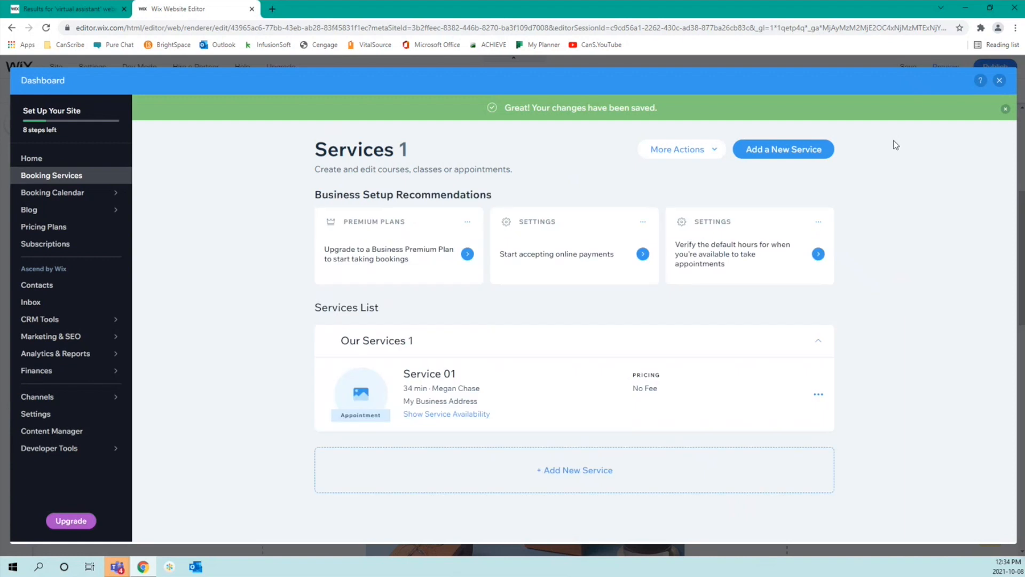
Step: Close the dashboard back to the Service Page and open the Ascend by Wix panel
left_click(998, 81)
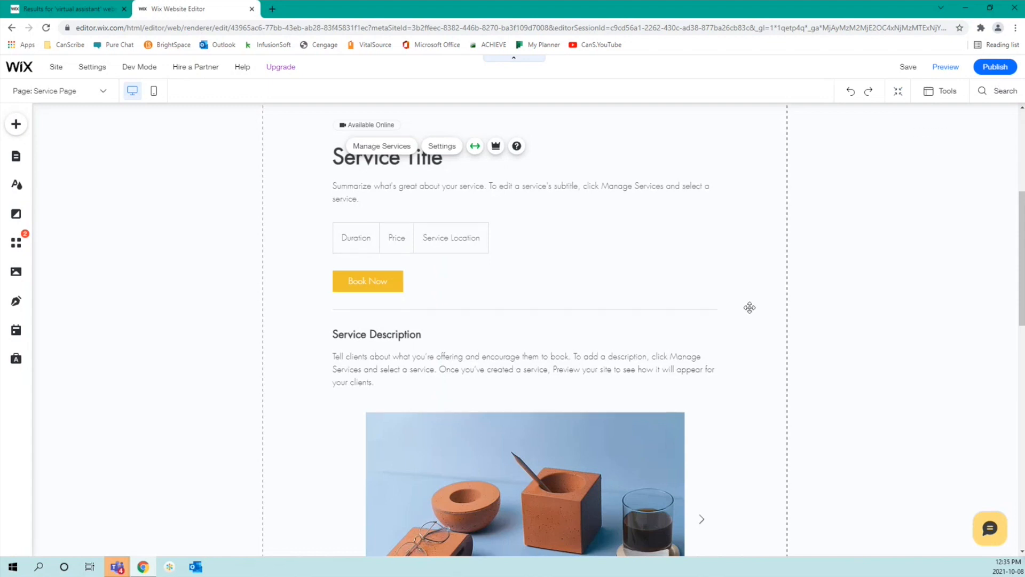
scroll(750, 307, "down", 15)
scroll(750, 307, "down", 2)
scroll(748, 307, "up", 15)
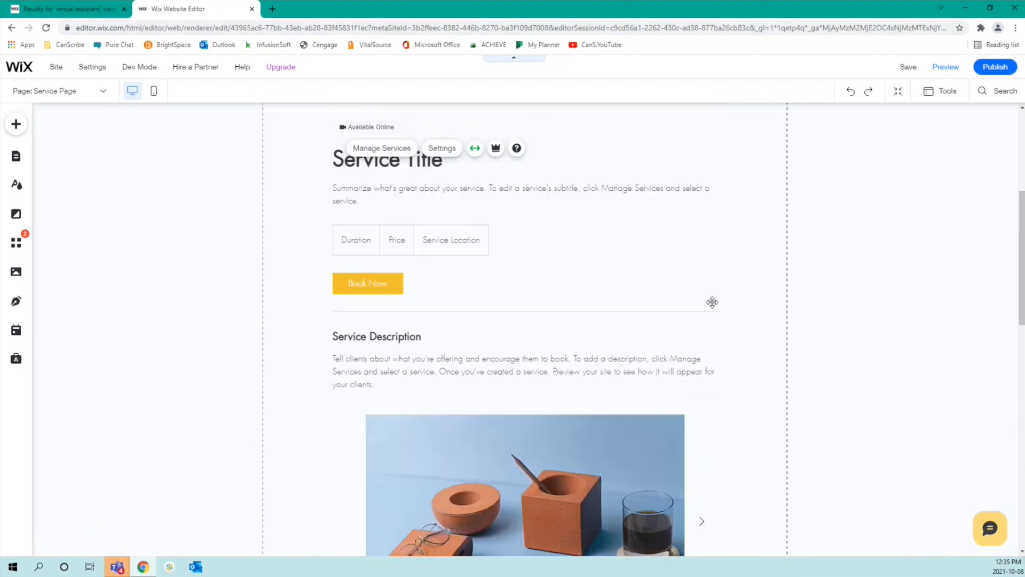
scroll(357, 339, "up", 3)
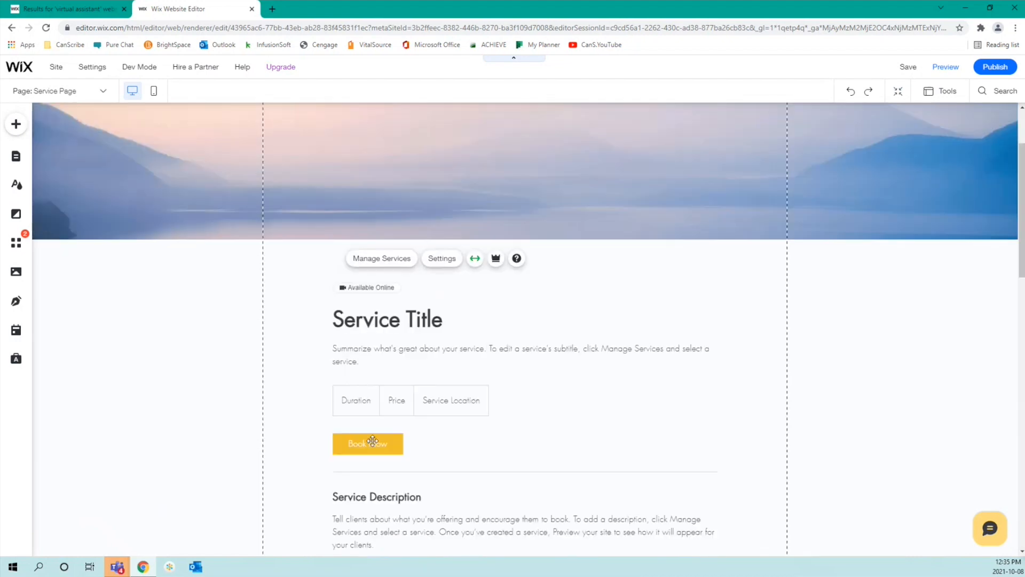
left_click(17, 360)
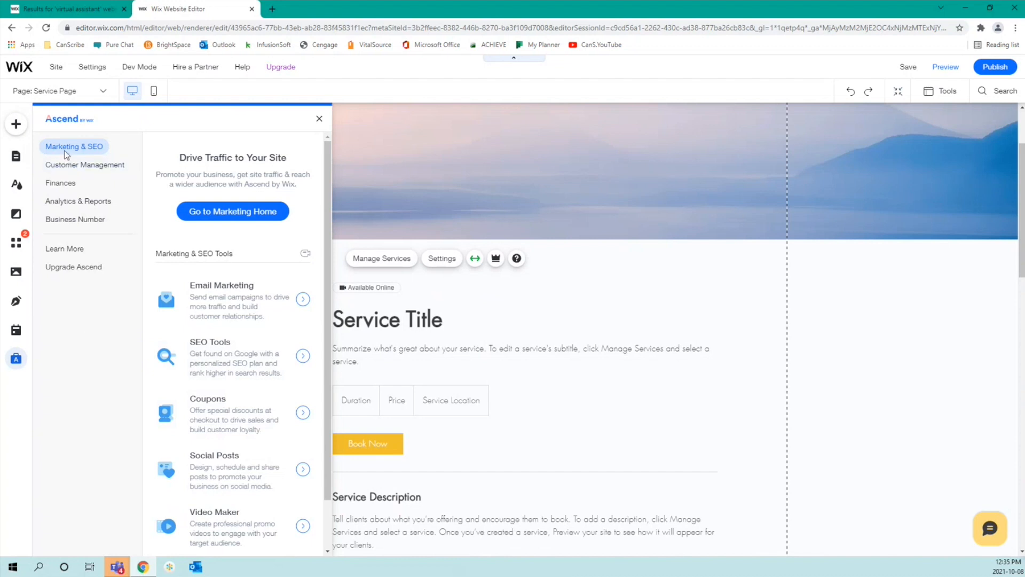
Step: Browse Ascend's Customer Management, Finances, and Analytics & Reports, ending on Business Number
scroll(233, 353, "down", 1)
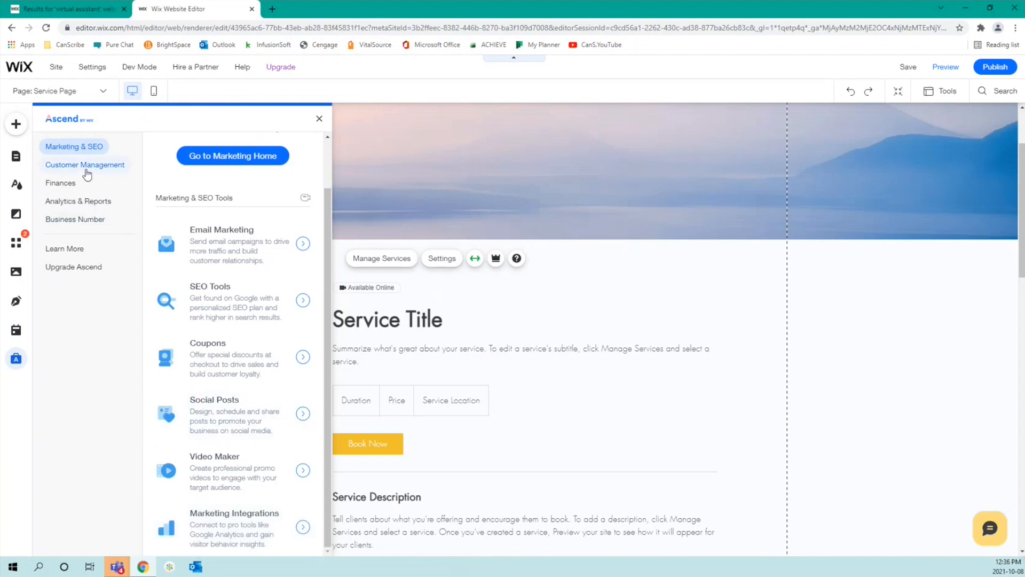
left_click(87, 172)
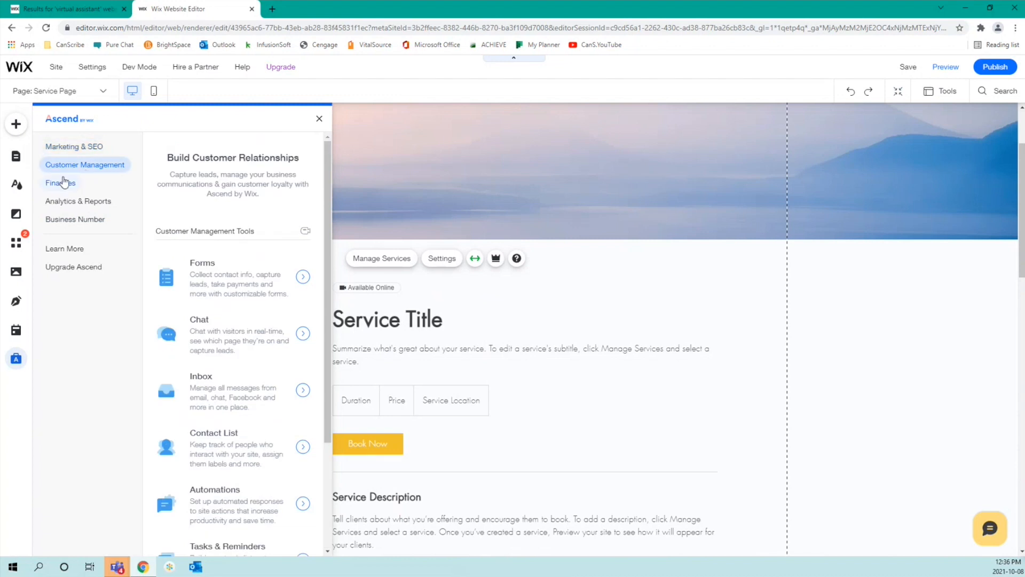
left_click(63, 182)
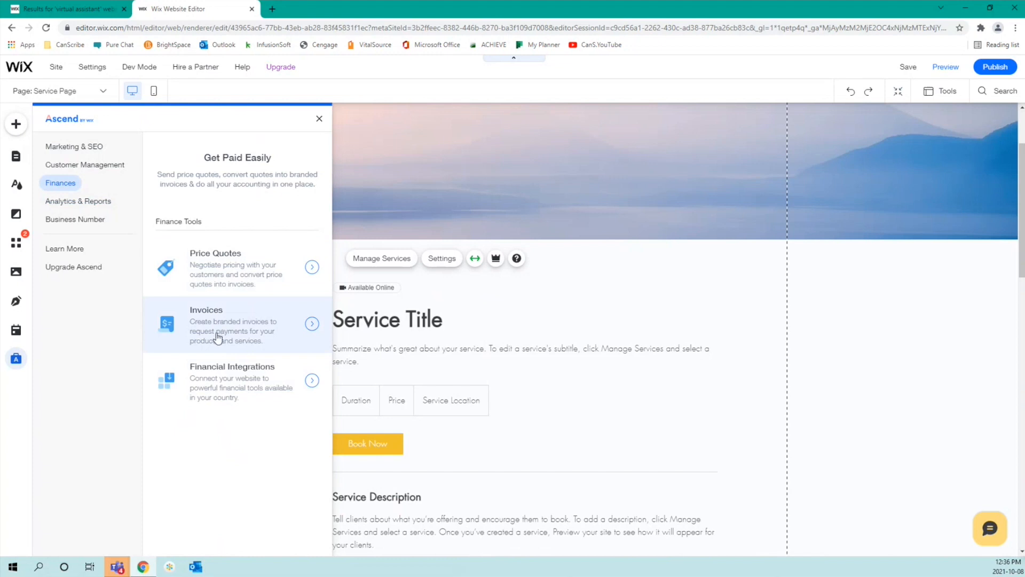
left_click(84, 203)
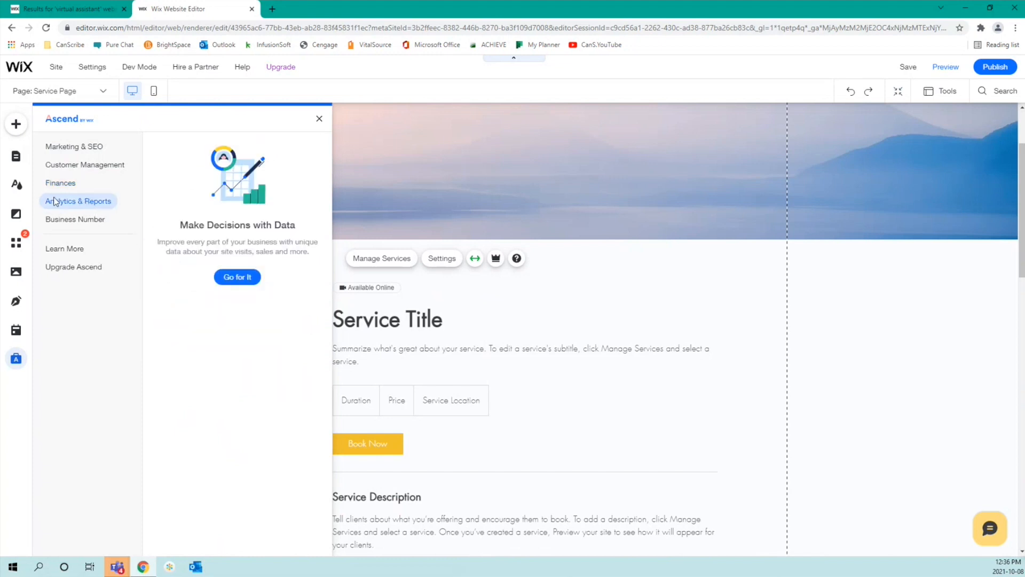
left_click(69, 227)
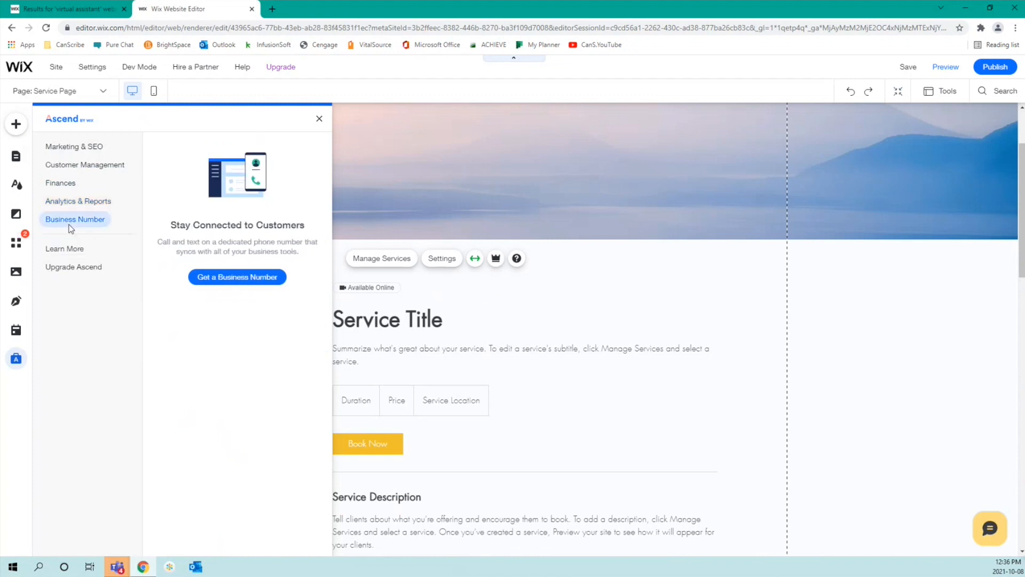